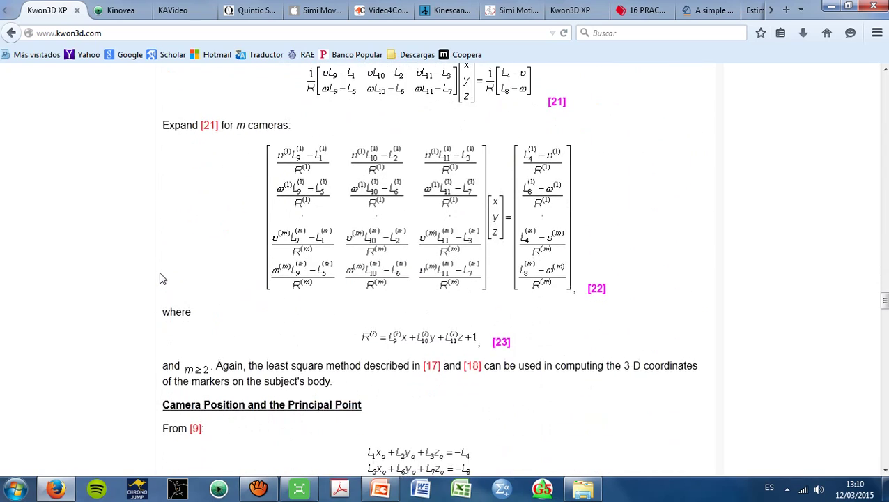
- Open the Kinovea downloads page for the experimental version and review the available installers and minimum requirements
scroll(159, 278, up, 5)
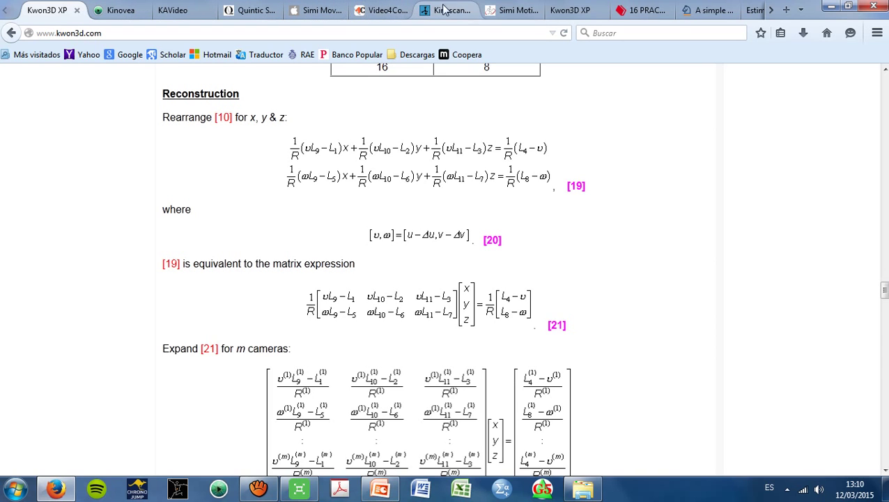
click(126, 15)
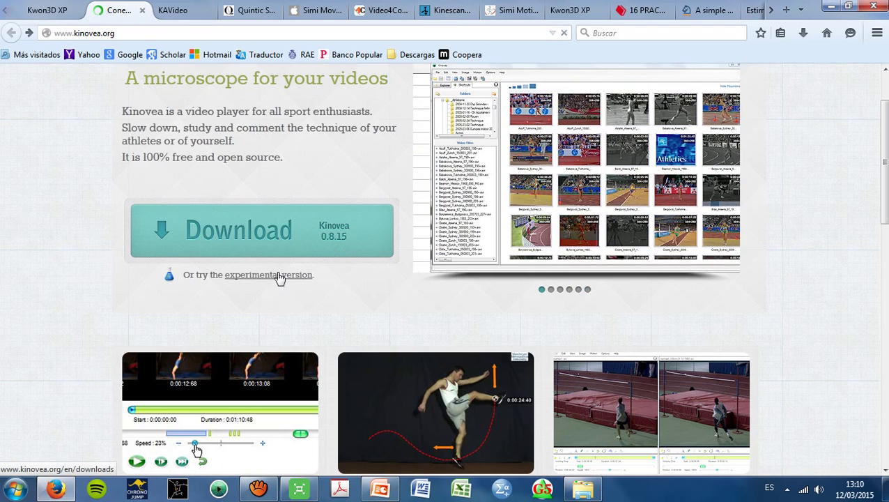
click(279, 277)
scroll(278, 278, down, 6)
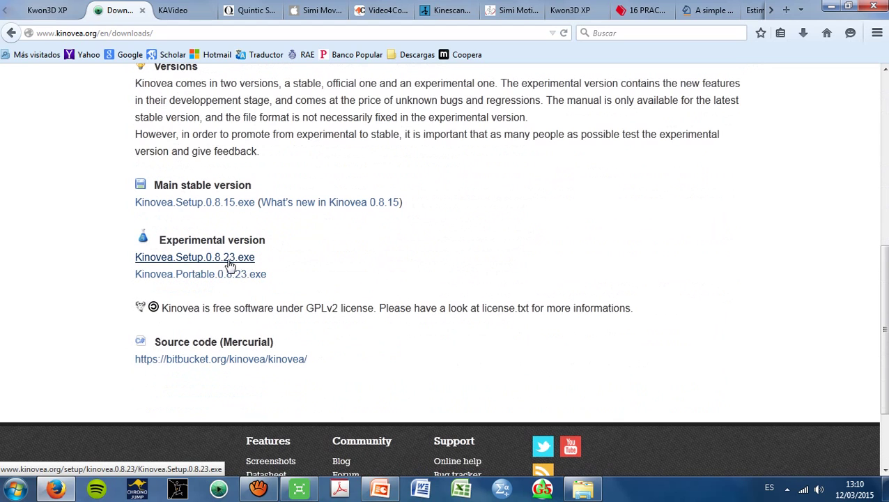
scroll(262, 263, up, 5)
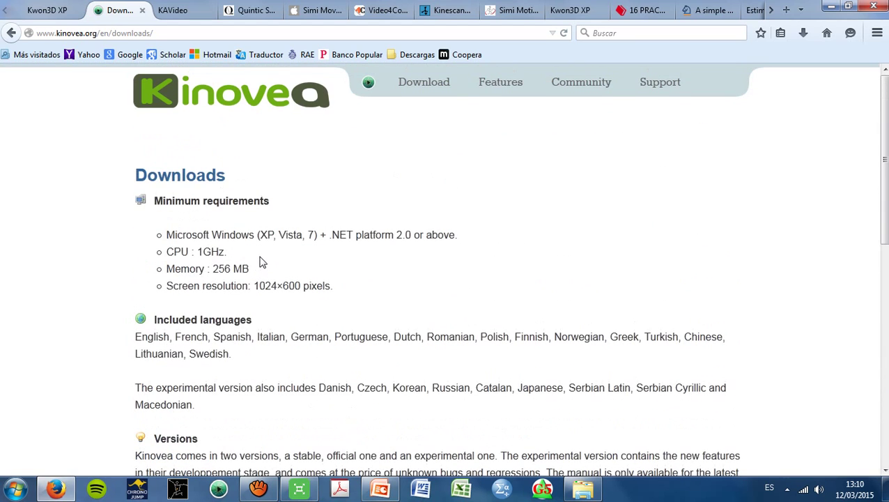
- Look through the already open KAVideo, Quintic and Simi Move pages, examining the Simi Move app description and iPad screenshots
click(185, 14)
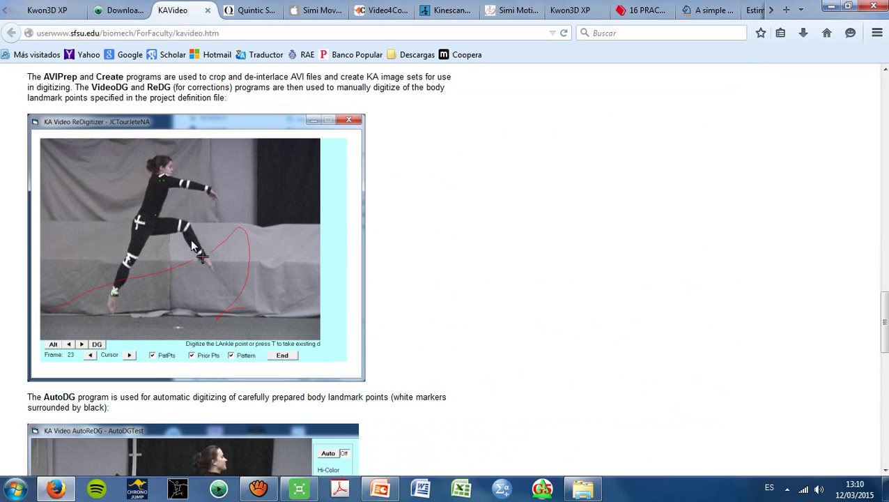
click(262, 12)
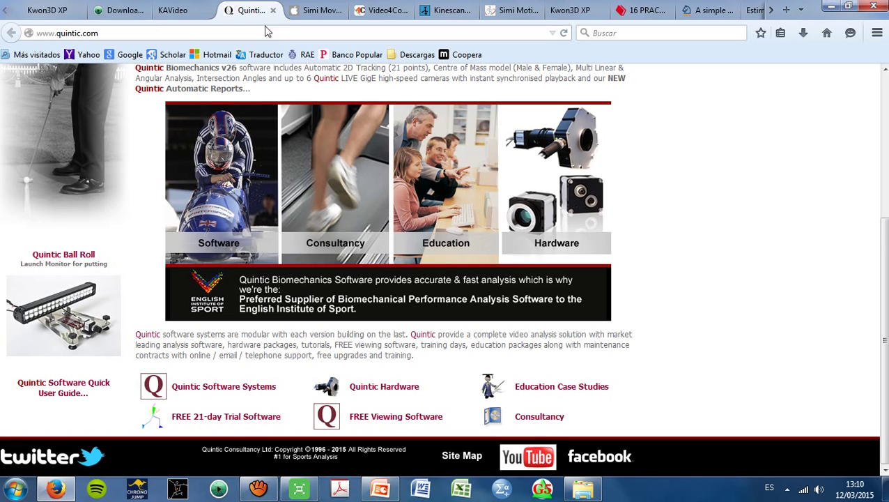
click(323, 11)
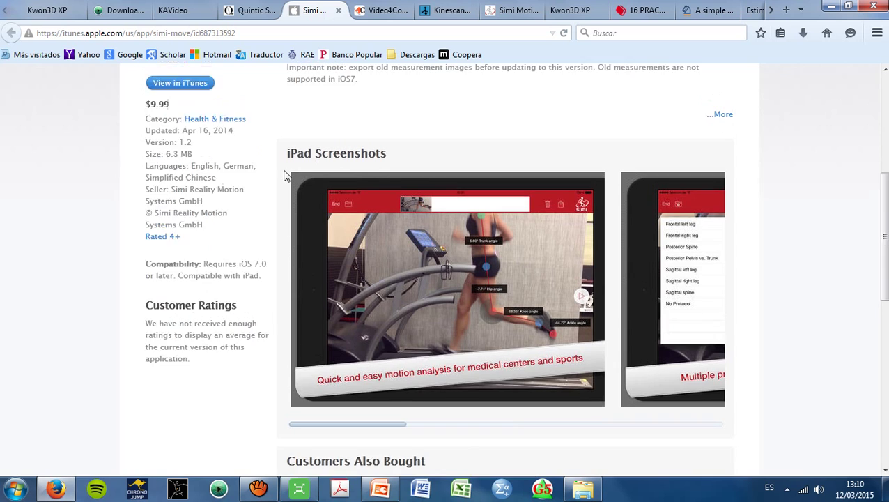
scroll(286, 176, up, 7)
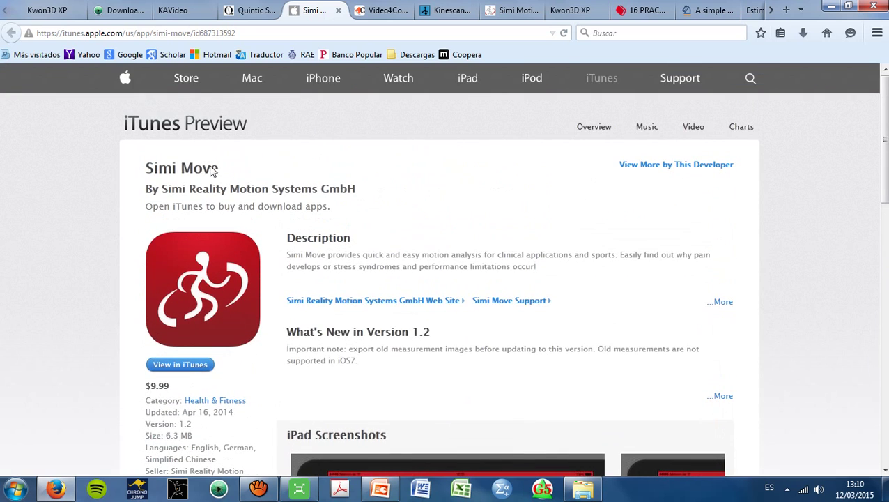
scroll(360, 257, down, 7)
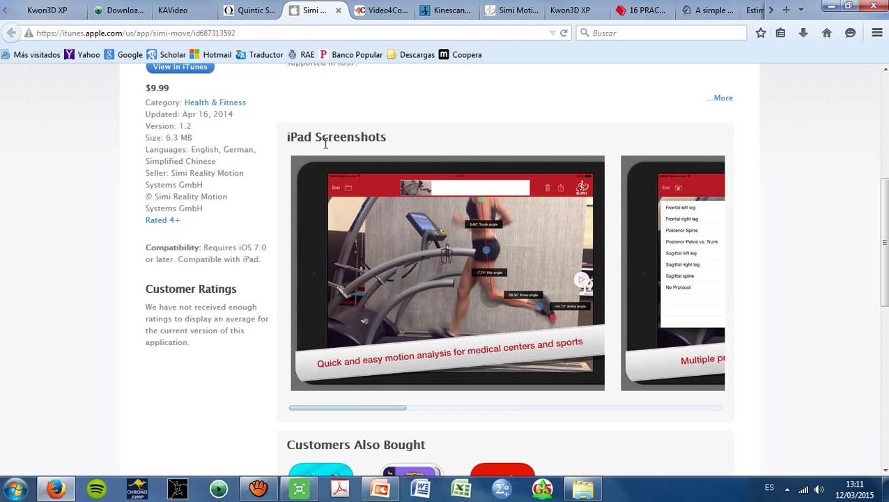
- Go back through the Quintic and KAVideo pages to the Kinovea downloads page
click(250, 13)
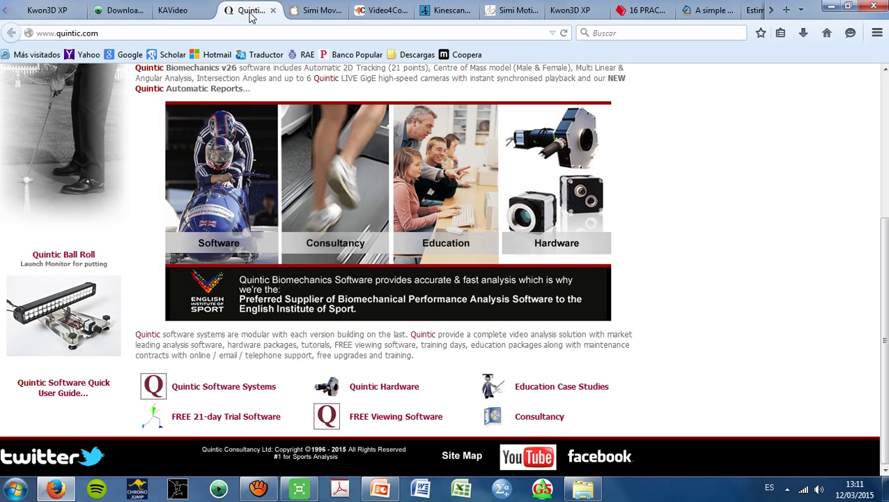
click(178, 13)
click(116, 12)
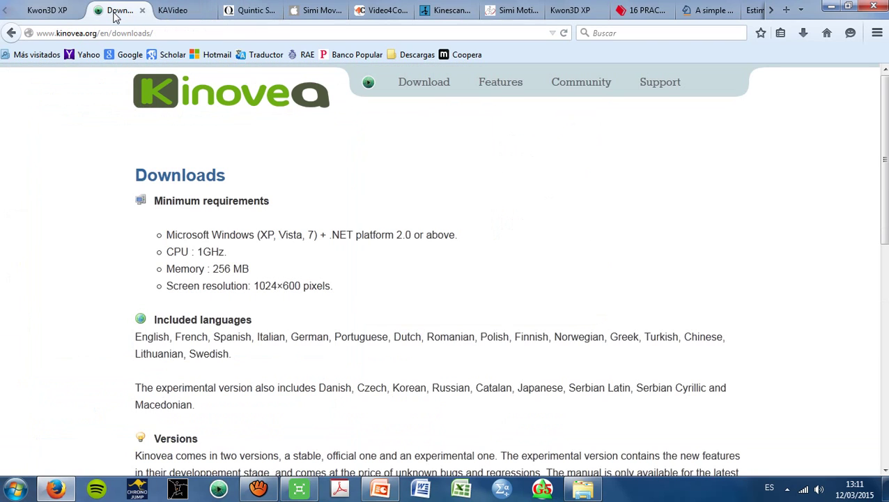
- Review the SkillSpector feature page and the Kinescan/IBV V2011 product presentation
click(387, 13)
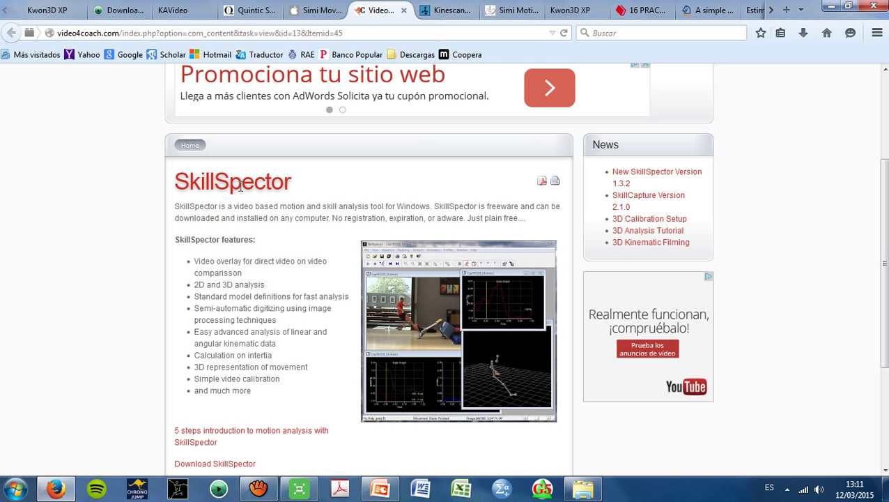
click(455, 11)
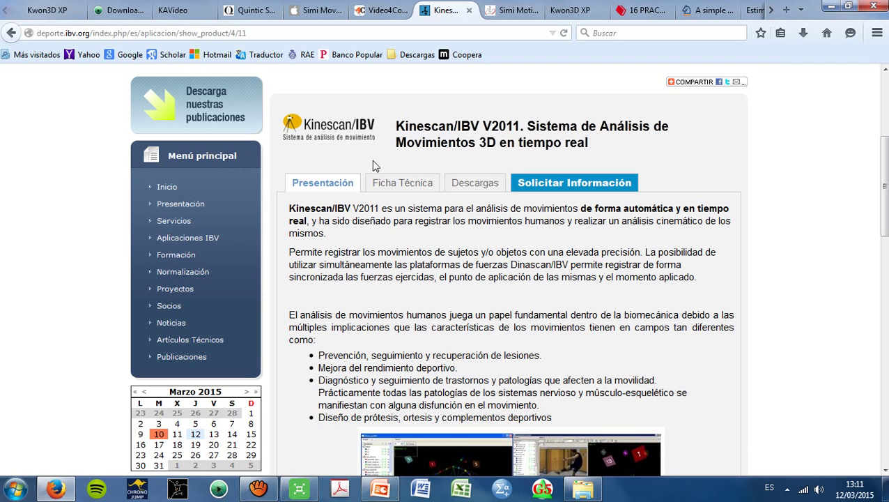
scroll(432, 263, down, 3)
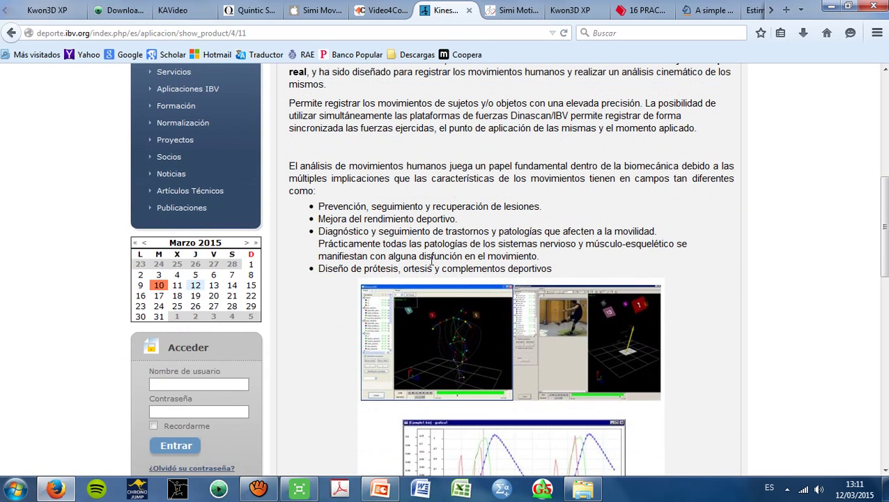
scroll(432, 263, up, 3)
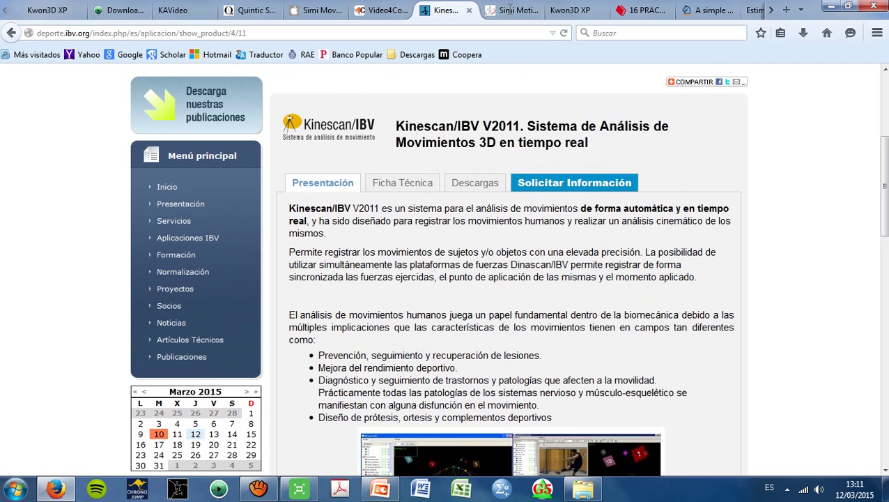
- Read the Simi Motion 2D/3D product page, including what makes it unique and its purchasable variations
click(510, 10)
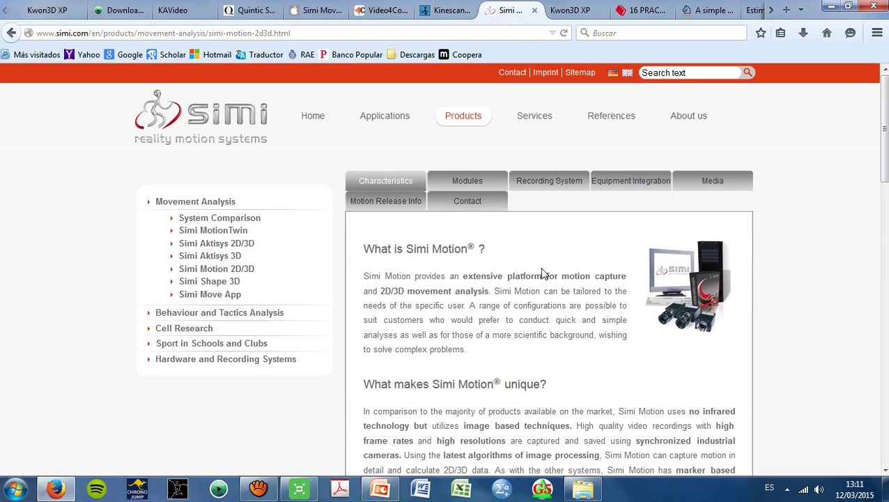
scroll(545, 272, down, 8)
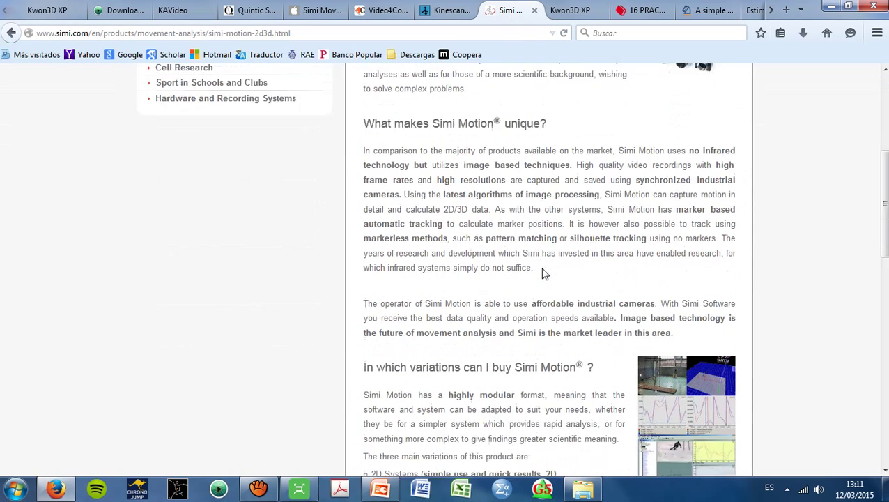
scroll(602, 263, down, 1)
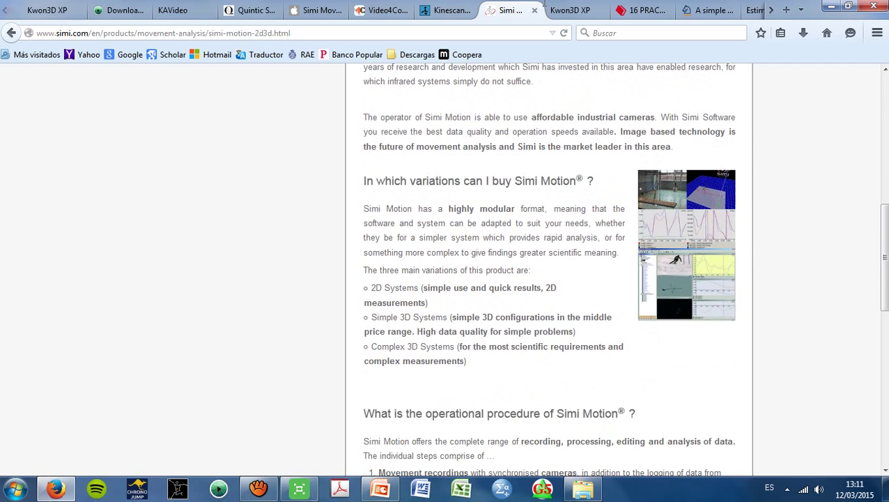
- Examine the main features listed on the Kwon3D XP software page and return to its beginning
click(566, 10)
scroll(500, 171, down, 6)
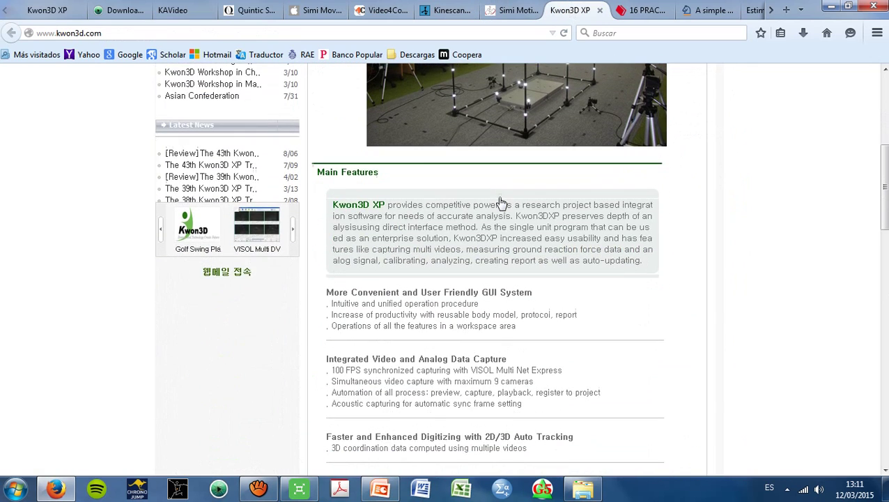
scroll(501, 201, down, 2)
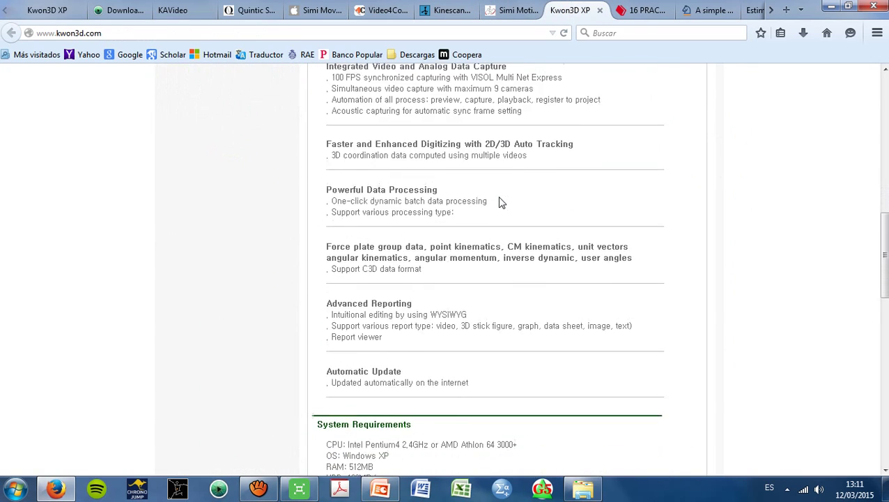
scroll(501, 202, up, 5)
scroll(499, 202, up, 4)
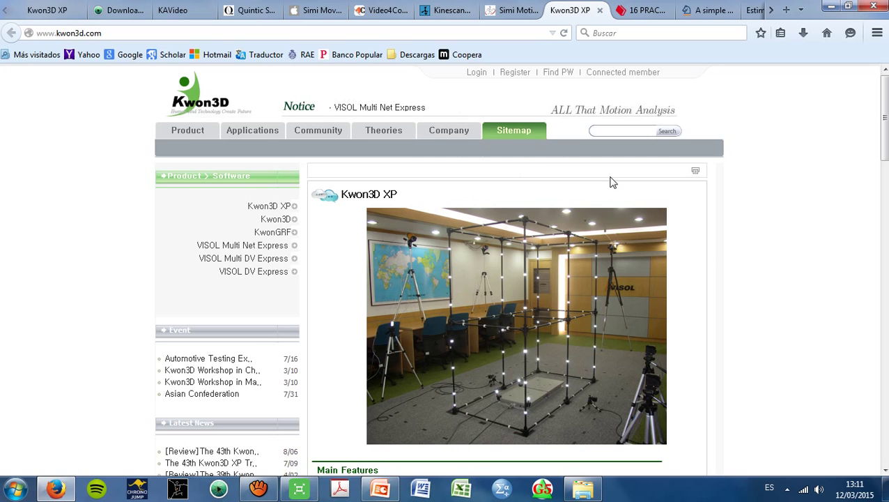
- Return to the Kinovea downloads page and minimize the browser, the DLT.ppt presentation and aTube Catcher to reach the desktop
click(125, 11)
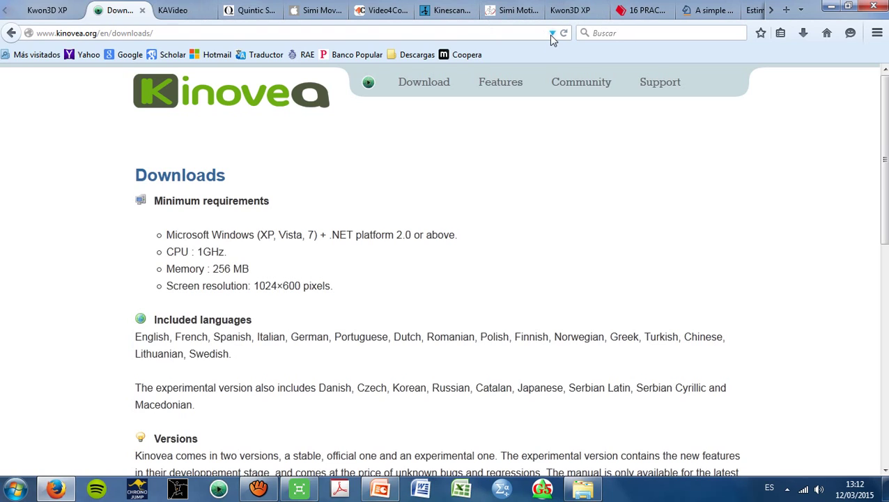
click(832, 9)
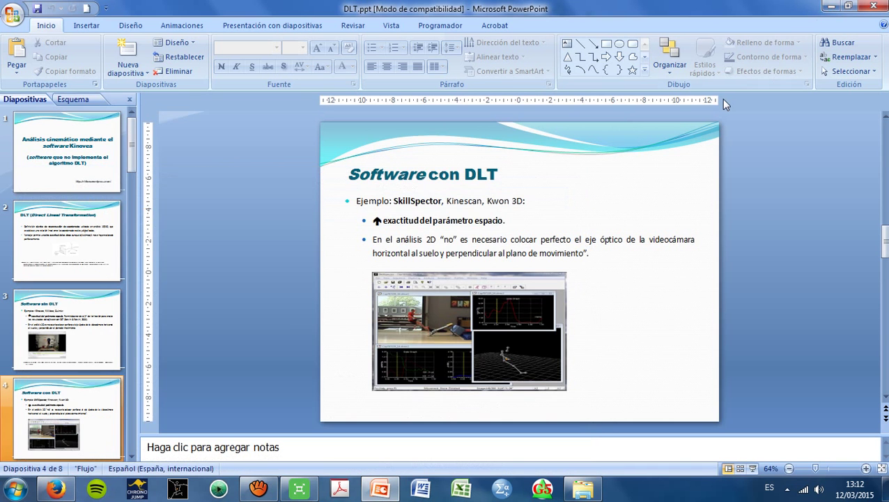
click(829, 8)
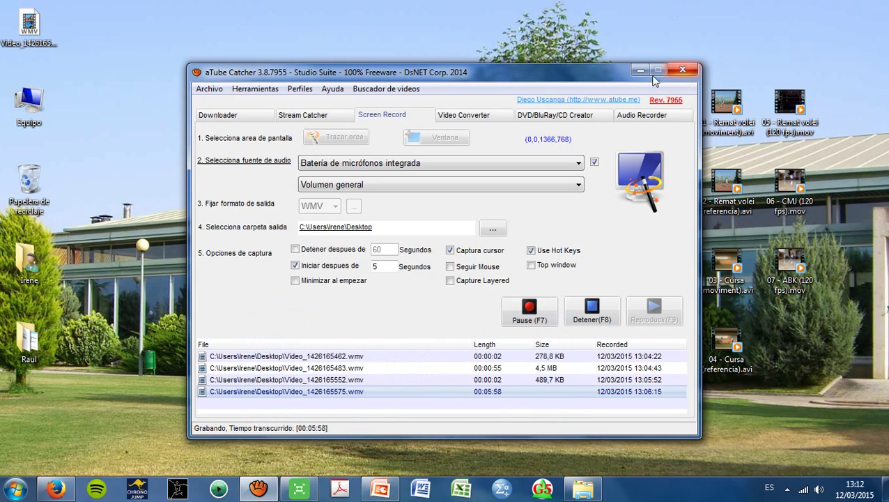
click(639, 71)
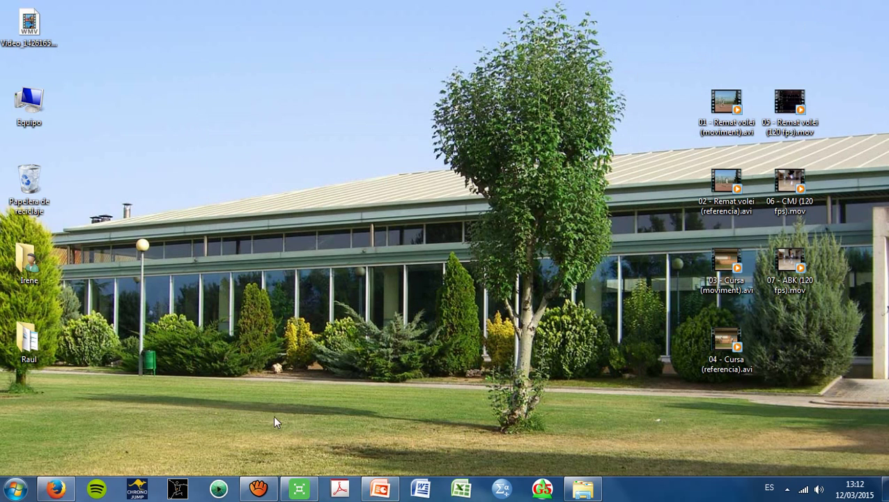
- Switch to Kinovea, check its version and credits in the program information, and close that dialog
click(220, 490)
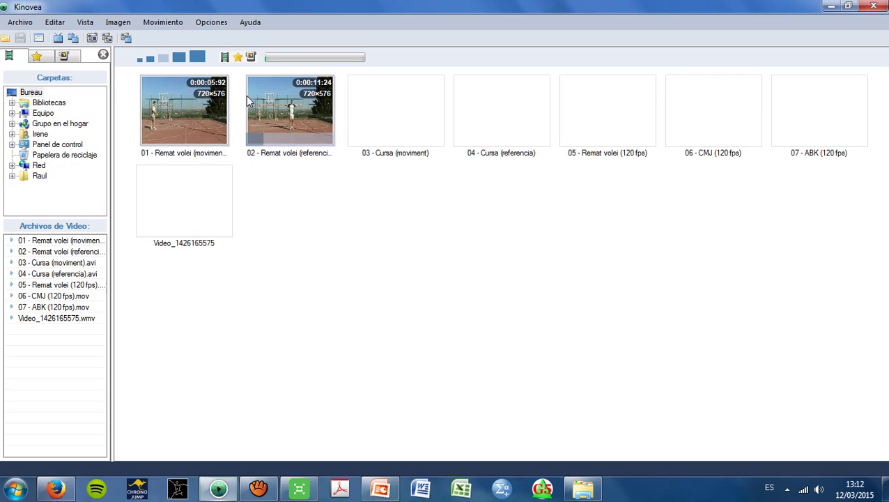
click(251, 22)
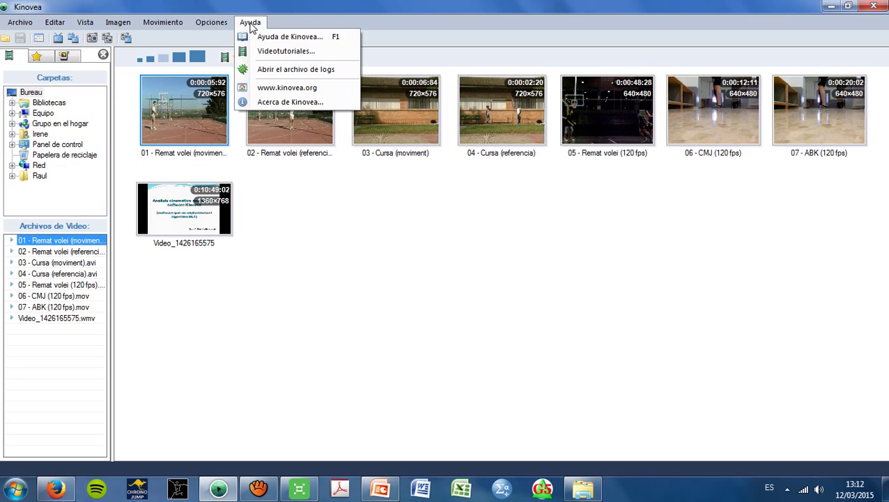
click(282, 105)
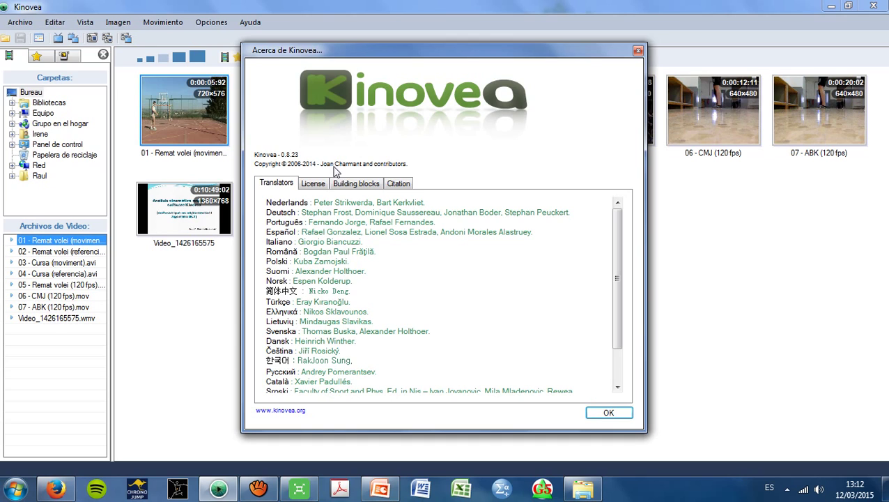
click(608, 412)
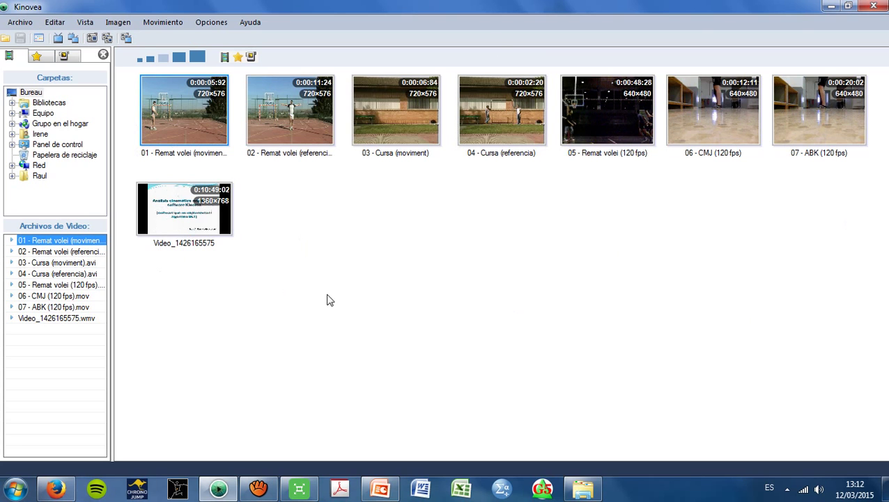
- Minimize and restore Kinovea, and open the video "01 - Remat volei (moviment).avi" from the thumbnails
click(831, 6)
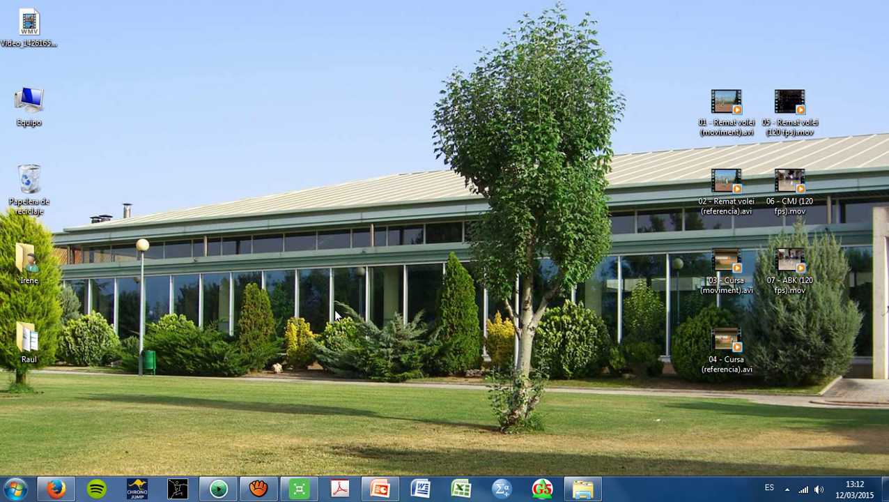
click(218, 489)
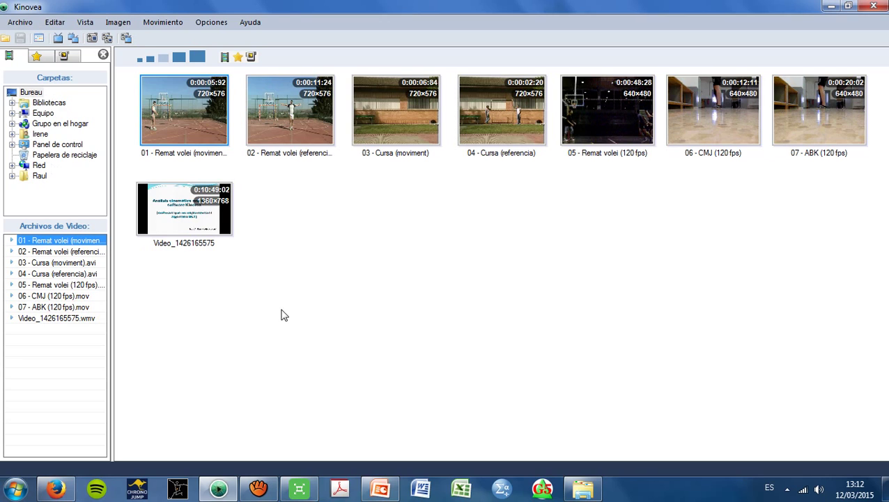
click(179, 104)
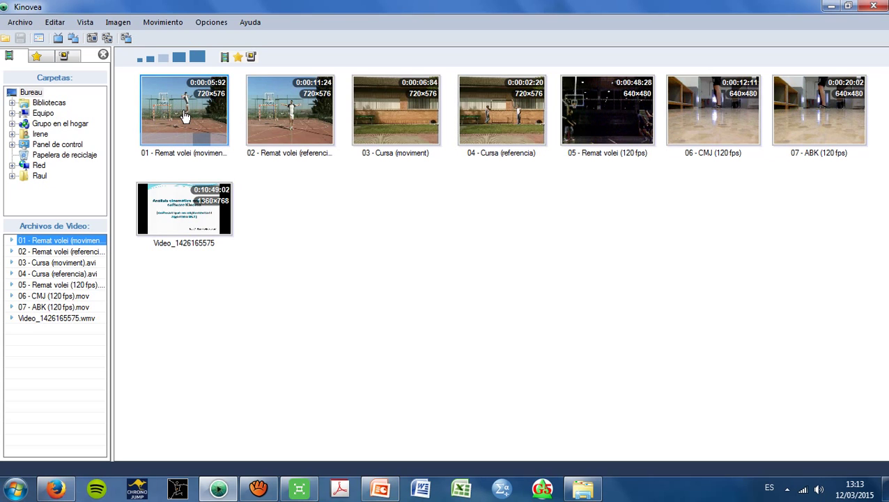
double_click(183, 110)
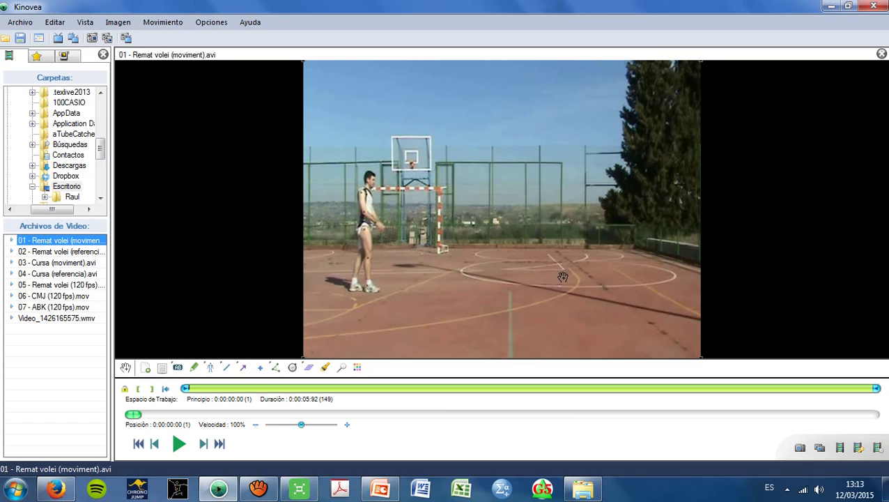
- Force the volleyball video's image format to 16:9 and check the format option that is active
click(119, 23)
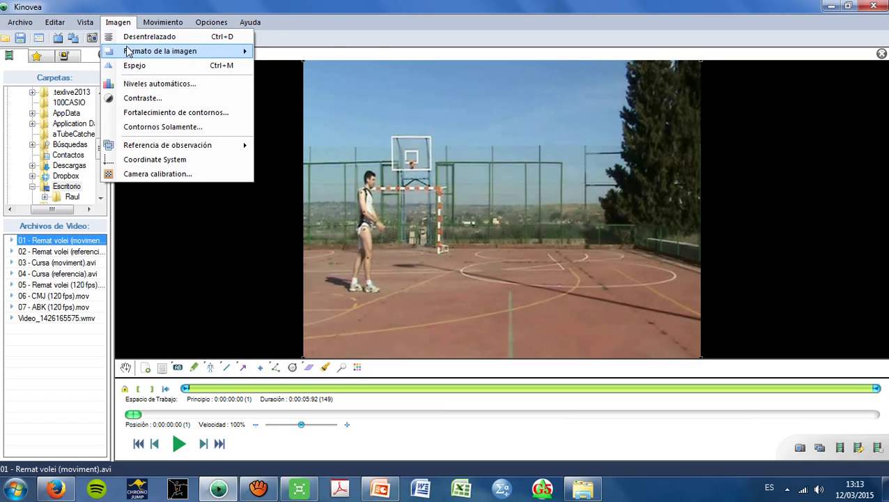
mouse_move(148, 59)
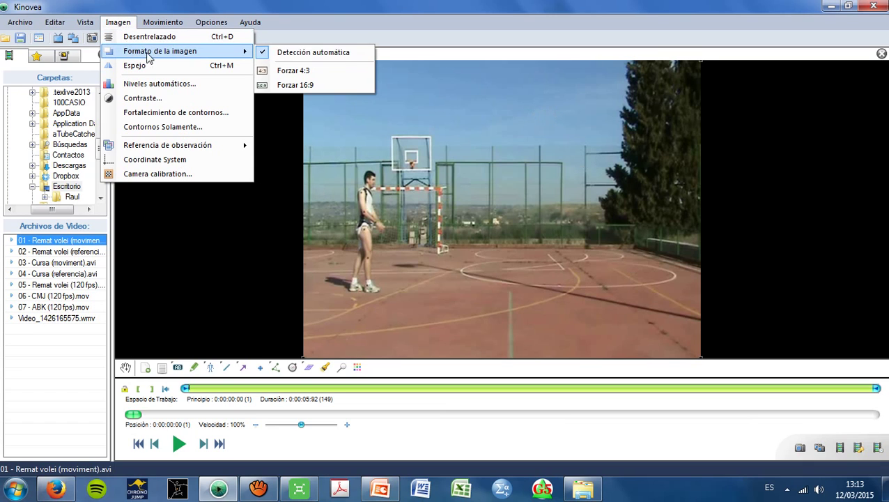
click(306, 87)
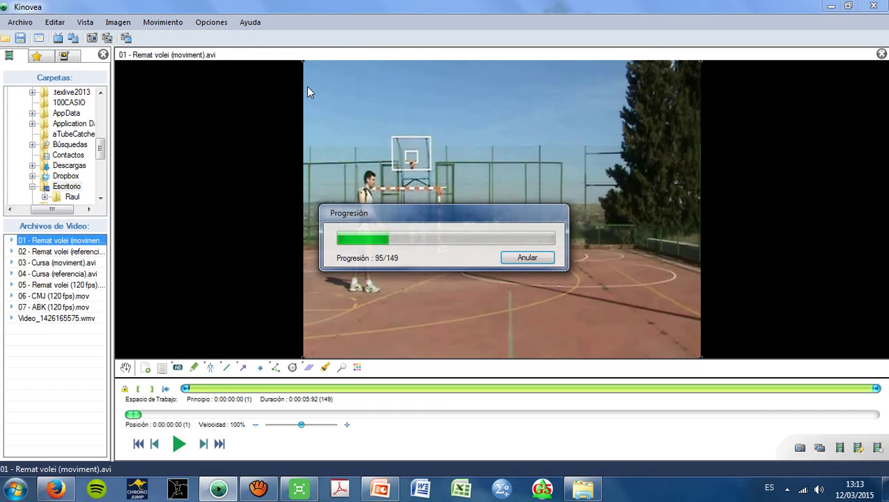
double_click(368, 151)
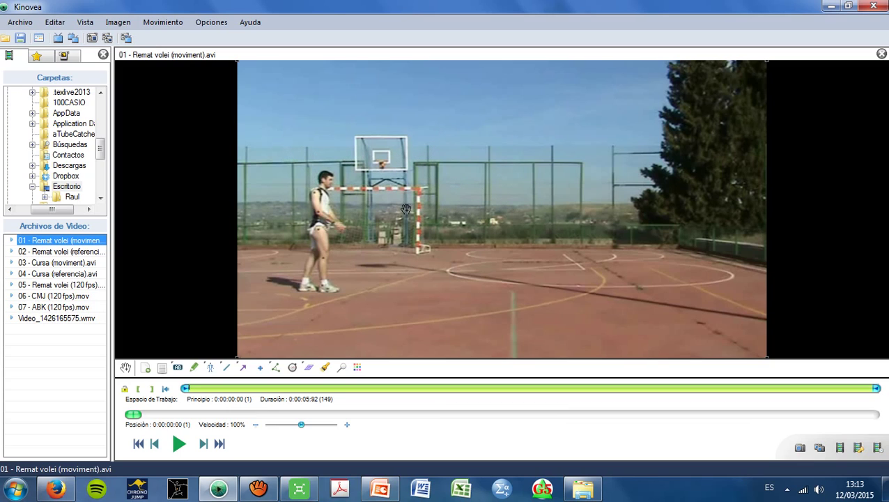
click(121, 26)
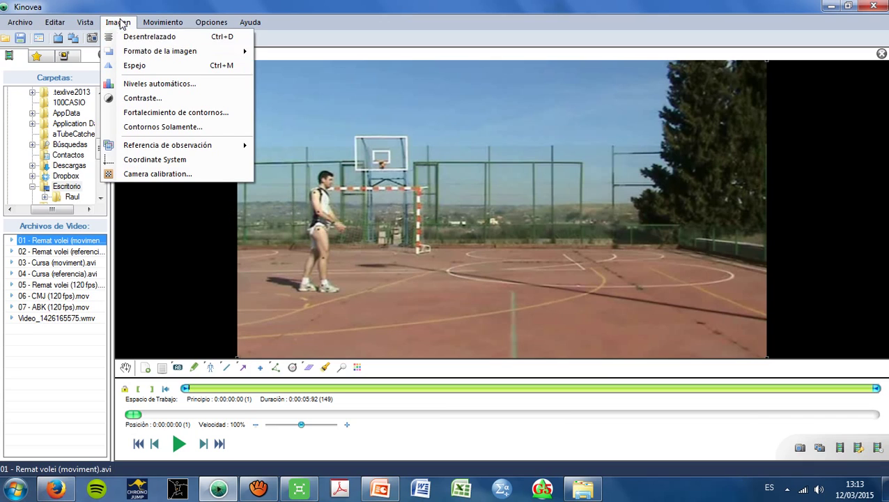
mouse_move(132, 56)
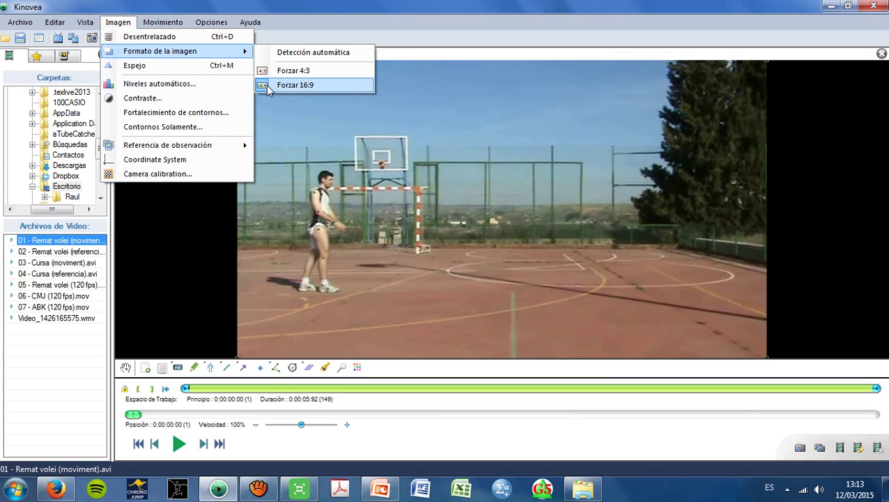
click(197, 248)
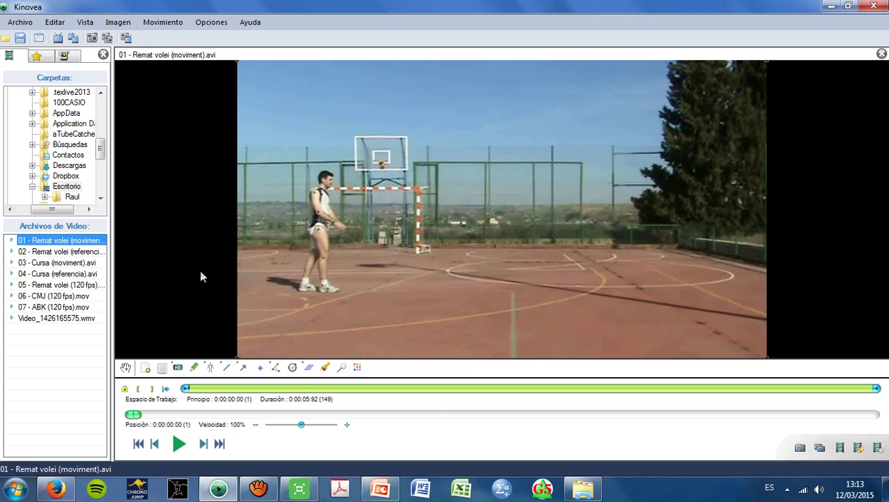
- Play the video to frame 71, place a magnifier over the athlete, extend it to his feet and set its zoom to x2,5
click(179, 445)
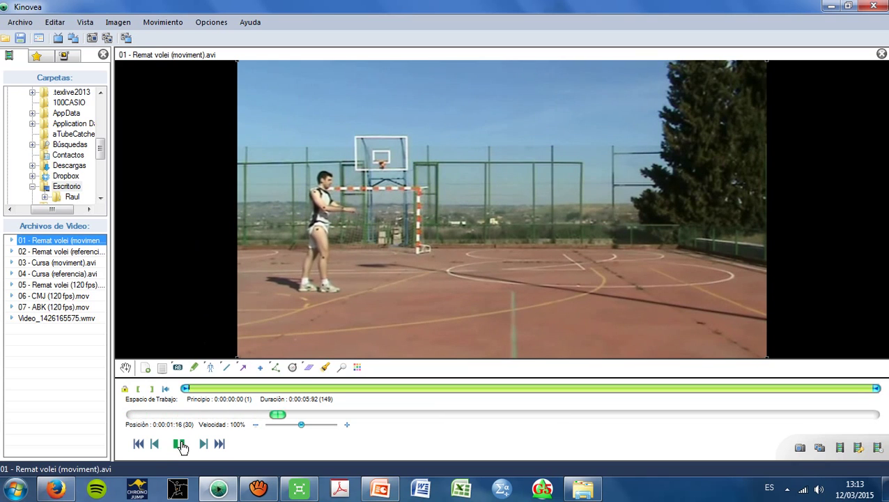
click(180, 445)
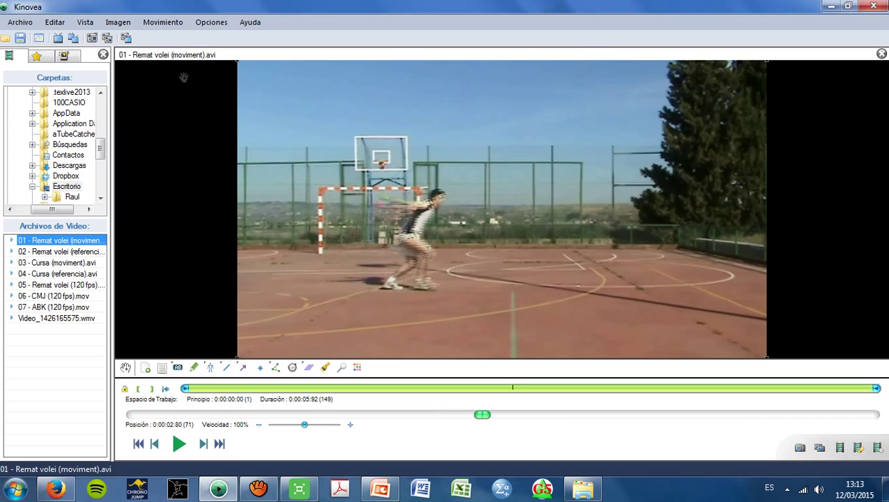
click(343, 374)
click(418, 199)
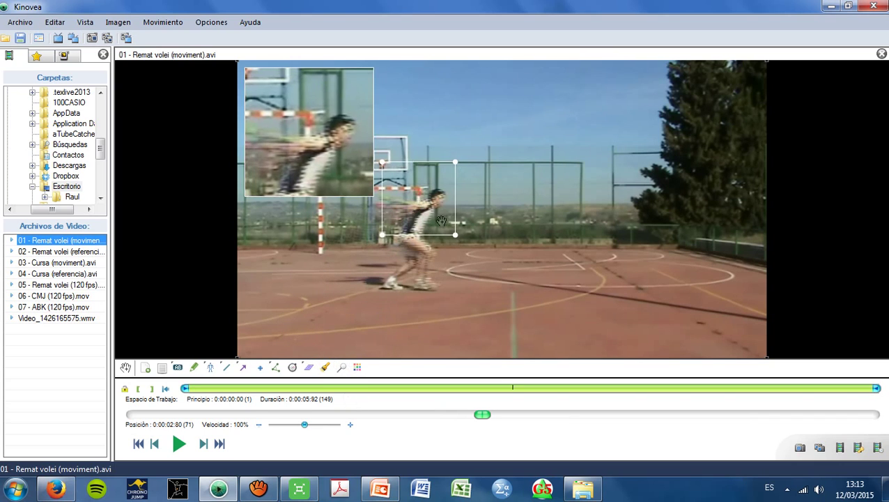
drag(454, 234, 459, 310)
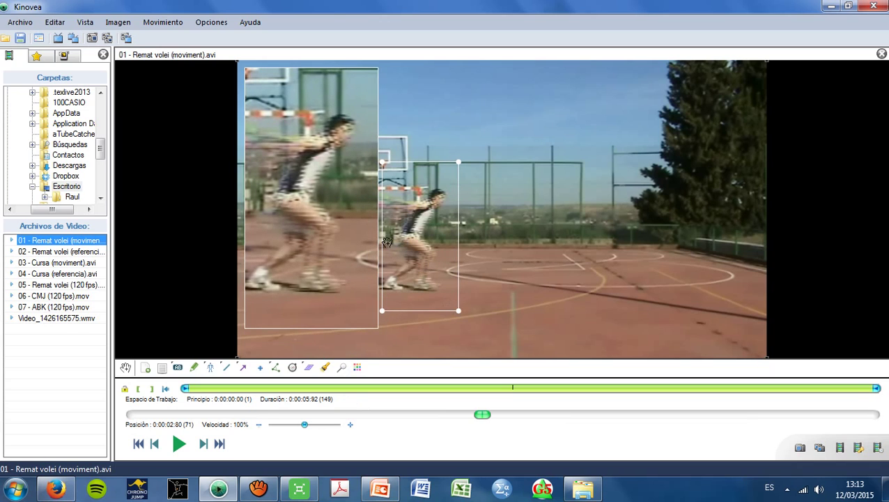
right_click(316, 149)
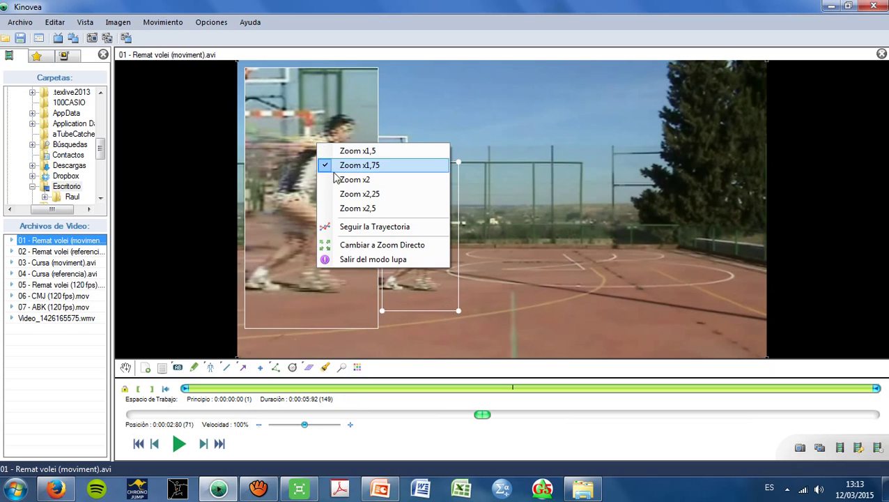
click(347, 208)
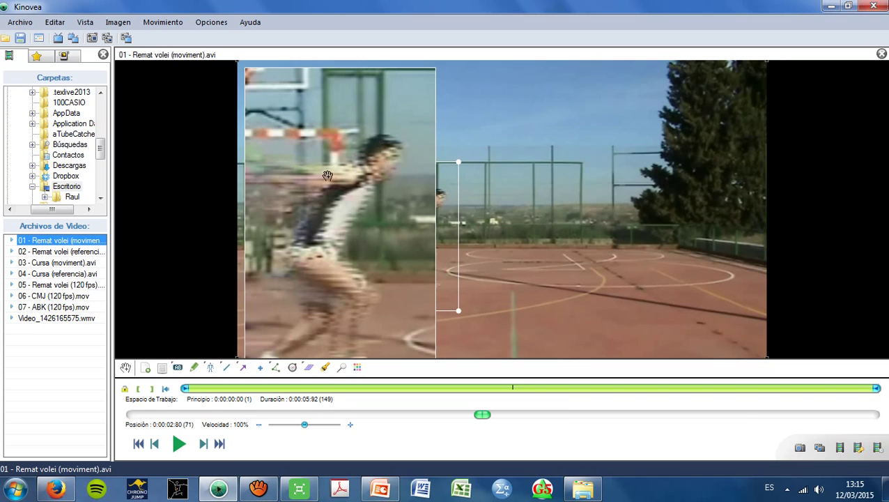
- Close the magnifier and turn on deinterlacing for the video
click(341, 367)
click(124, 23)
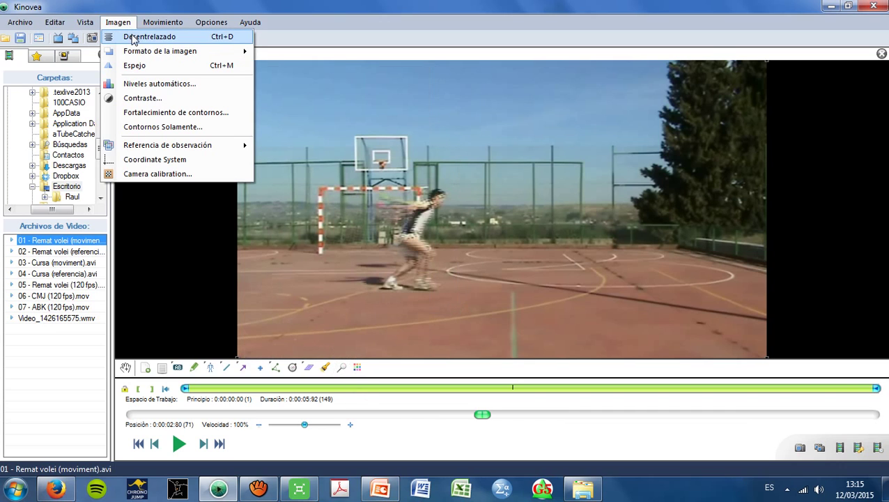
click(133, 39)
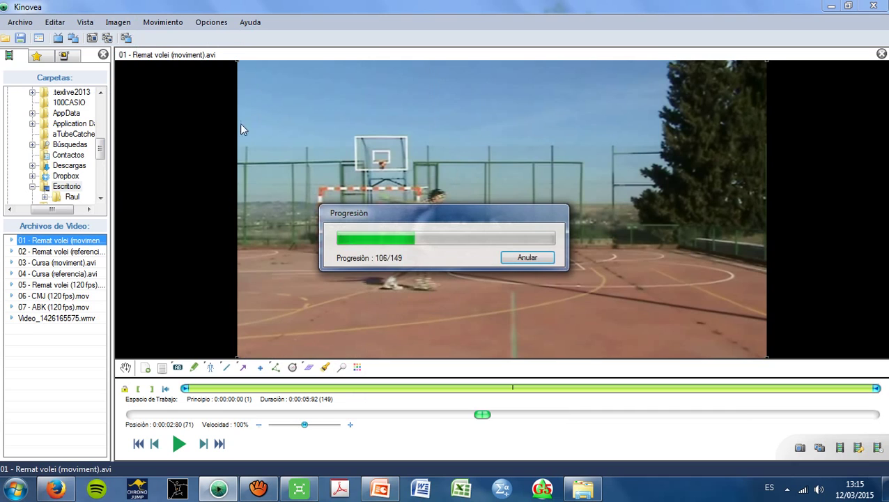
- Magnify the athlete in the deinterlaced video, step back and forth between frames 70 and 73, and close the magnifier
click(509, 391)
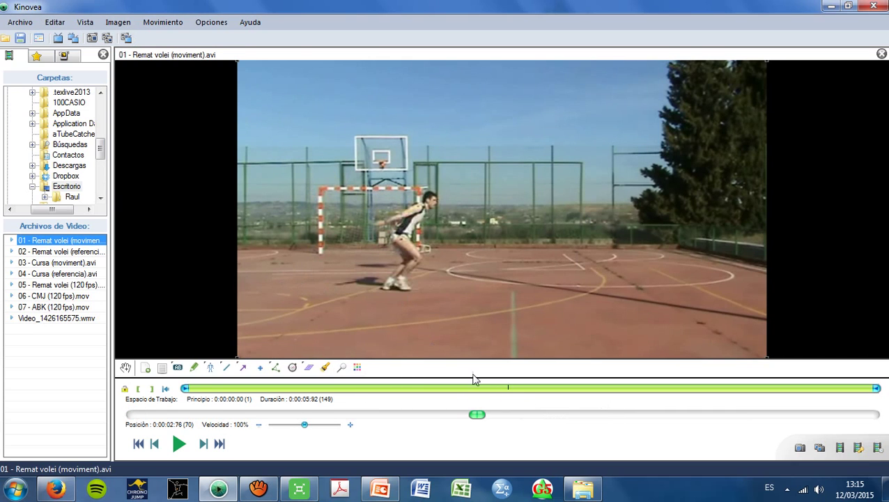
click(342, 367)
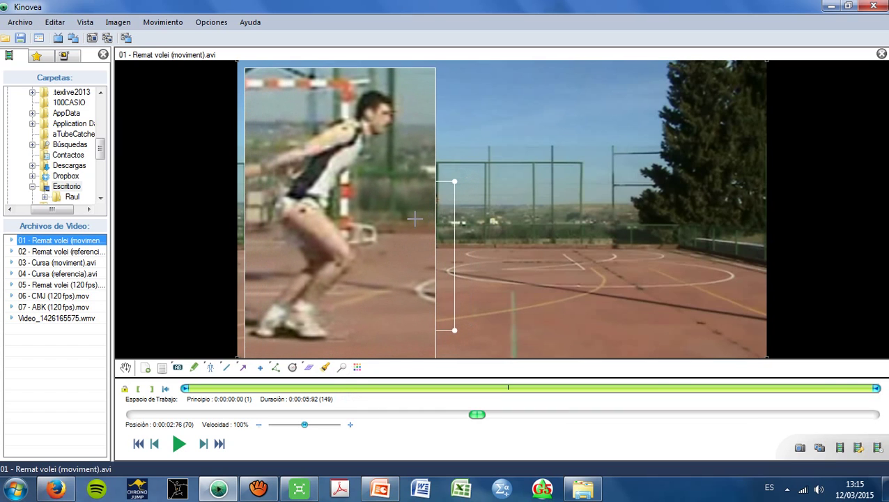
key(Right)
key(Right)
key(Right)
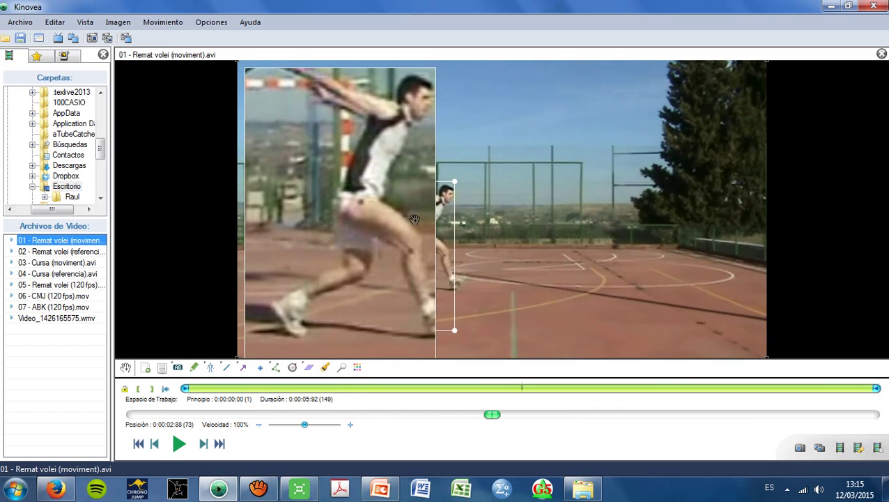
key(Left)
key(Left)
key(Left)
key(Right)
key(Right)
key(Right)
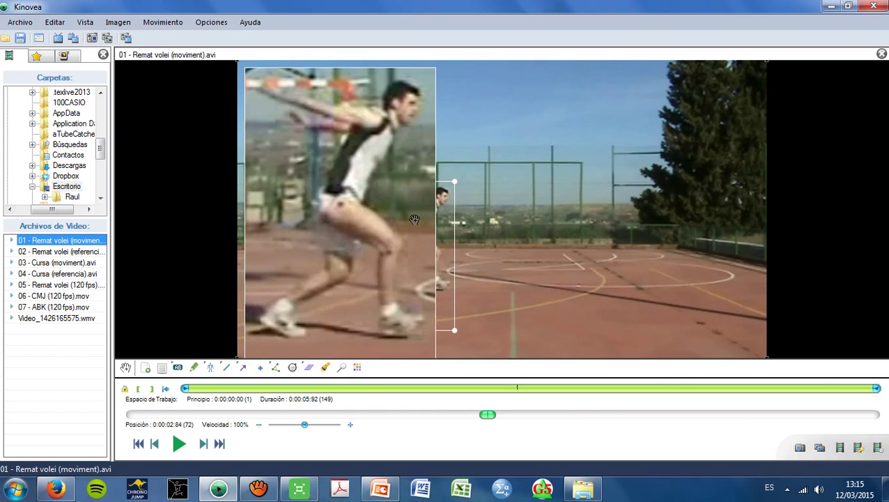
key(Left)
key(Left)
key(Left)
key(Right)
key(Right)
key(Right)
key(Left)
key(Left)
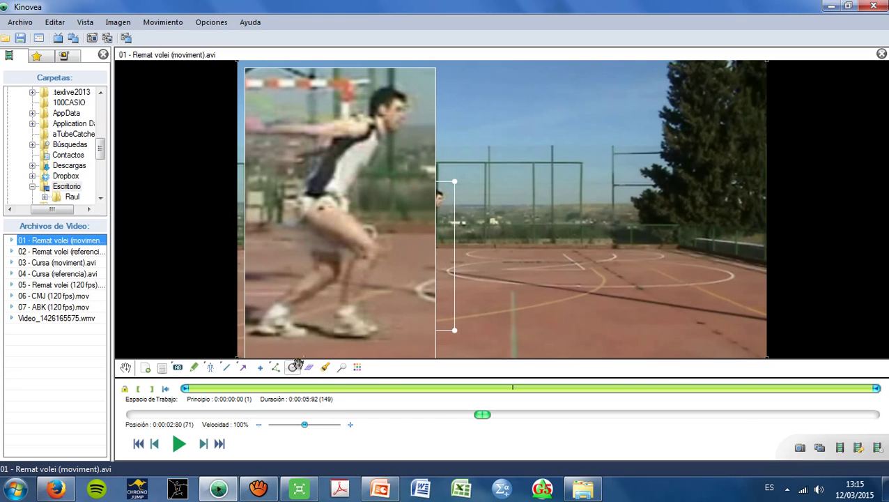
click(341, 369)
- Check the deinterlacing setting among the image options without changing anything
click(117, 27)
mouse_move(126, 55)
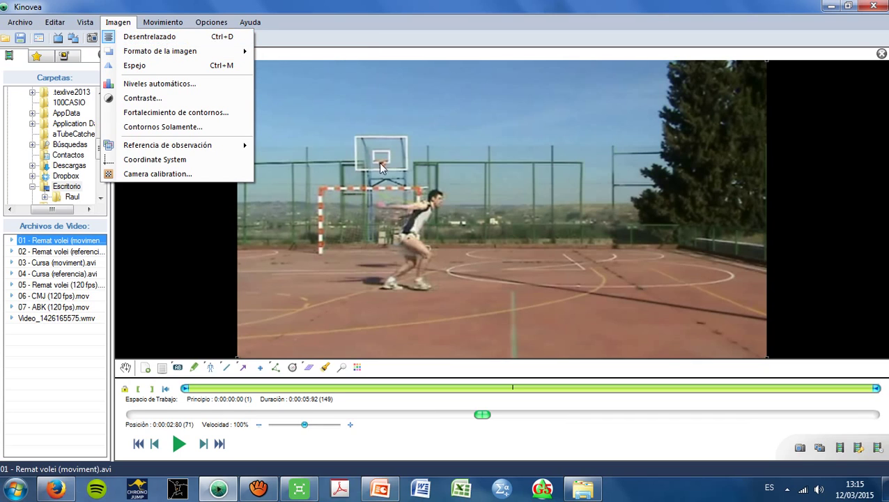
click(395, 186)
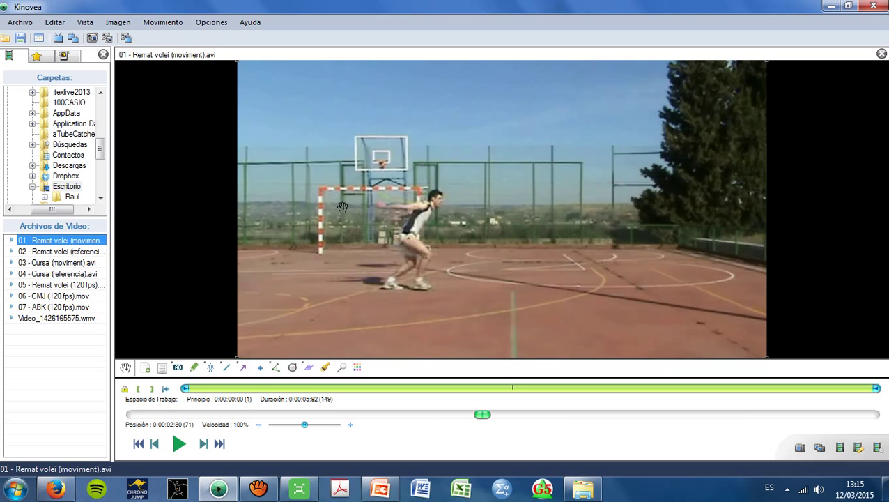
- Magnify the athlete at frame 71 with zoom x1,5, resize the magnified area to fit his body, and exit magnifier mode
click(341, 367)
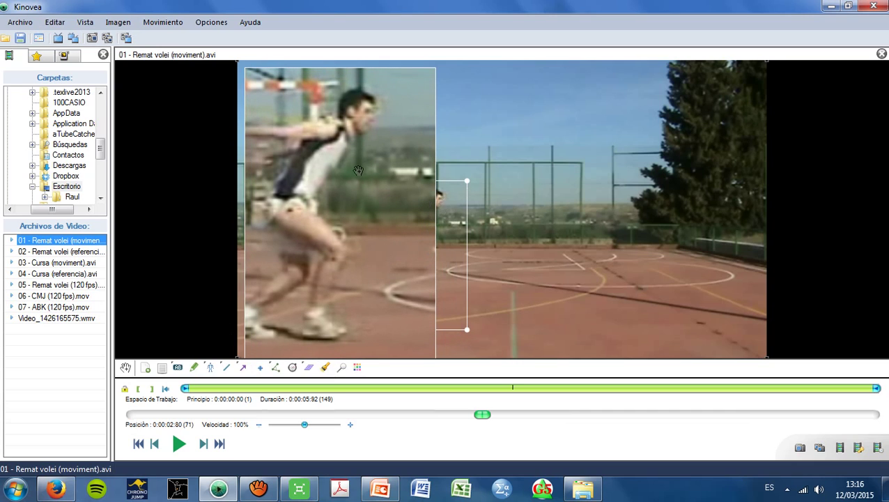
right_click(347, 130)
click(369, 151)
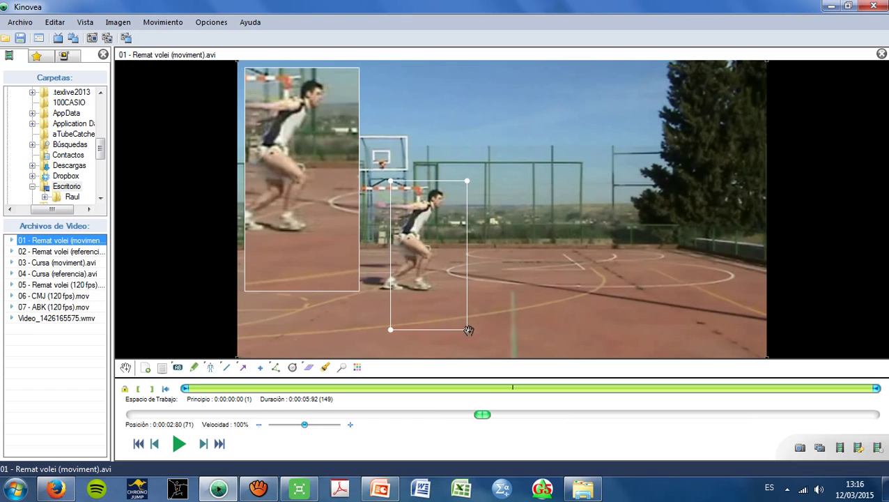
drag(467, 329, 465, 293)
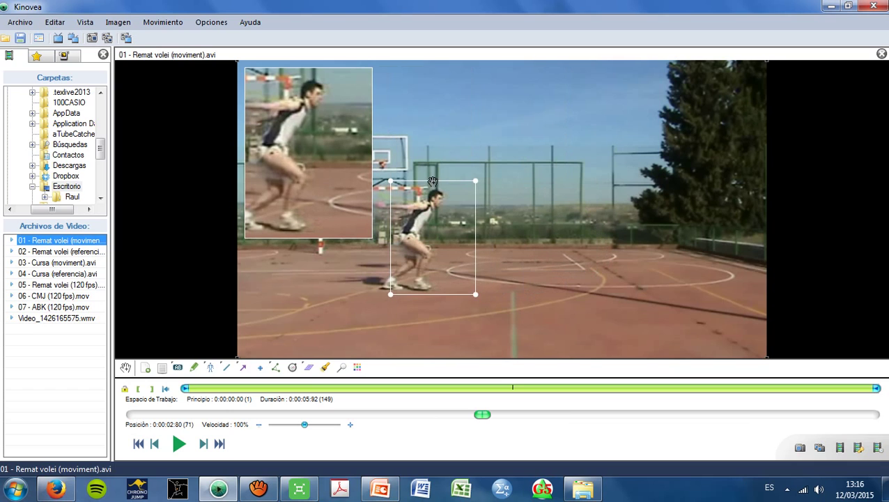
right_click(433, 181)
click(471, 298)
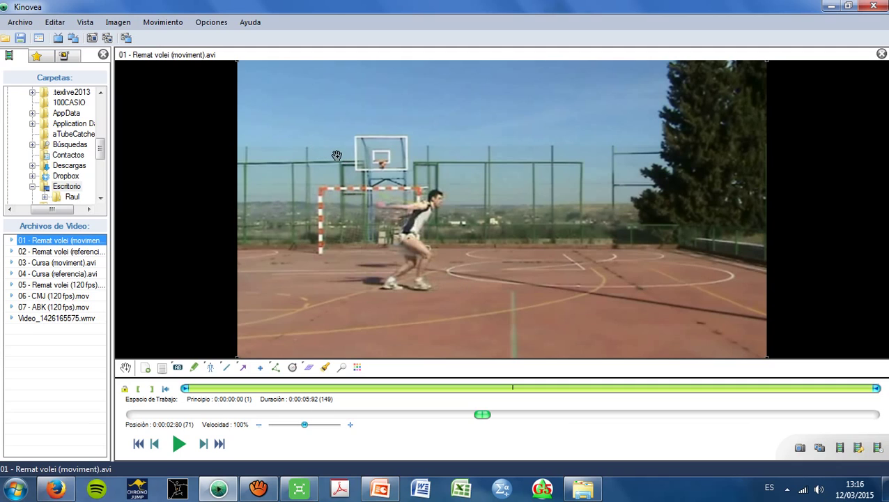
- Switch the video to full screen and back, zoom in on the athlete to 150%, and zoom out to the whole image
key(F11)
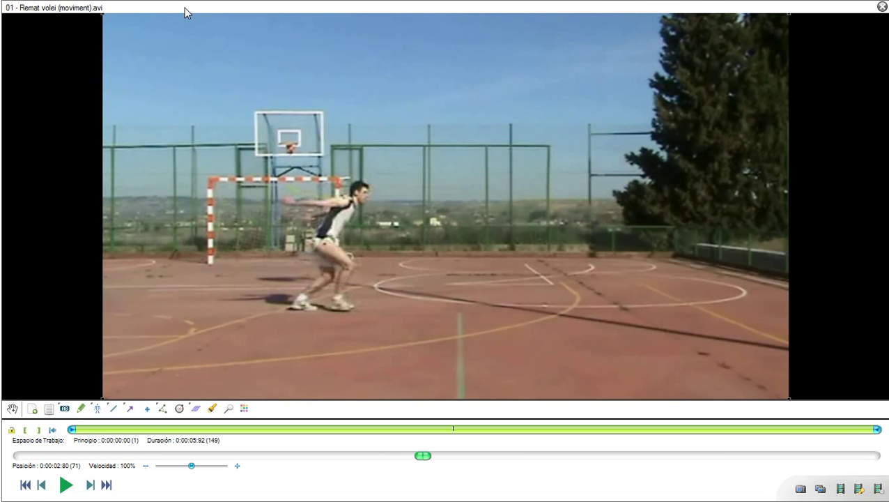
key(F11)
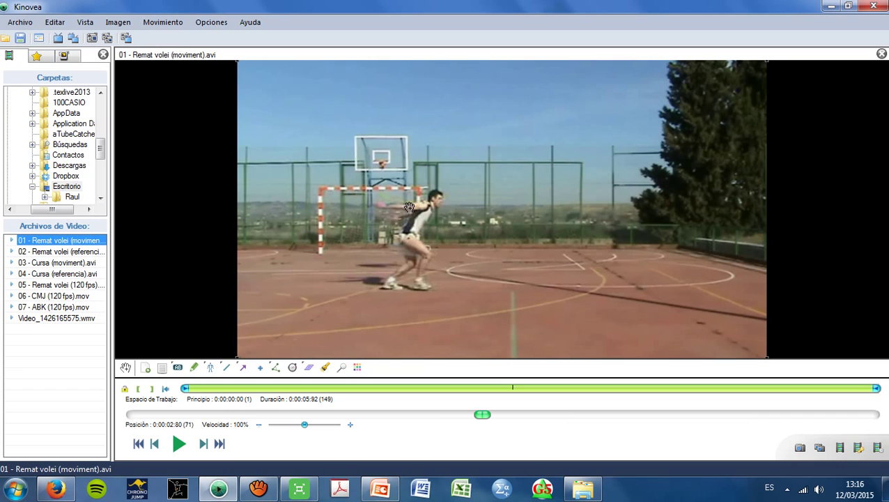
scroll(409, 207, up, 4)
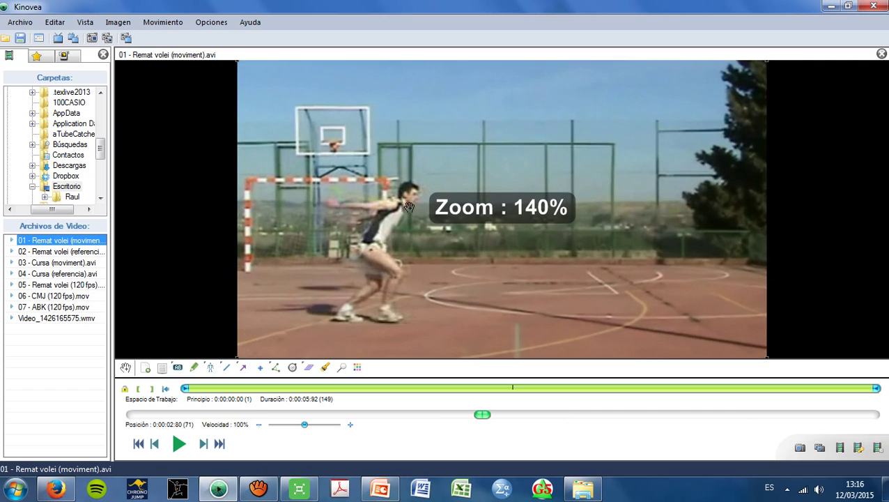
scroll(409, 207, up, 2)
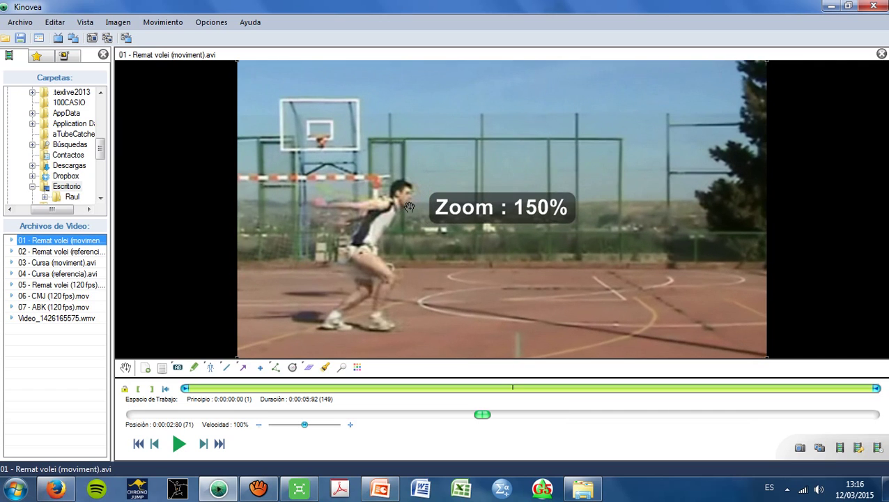
scroll(409, 207, down, 4)
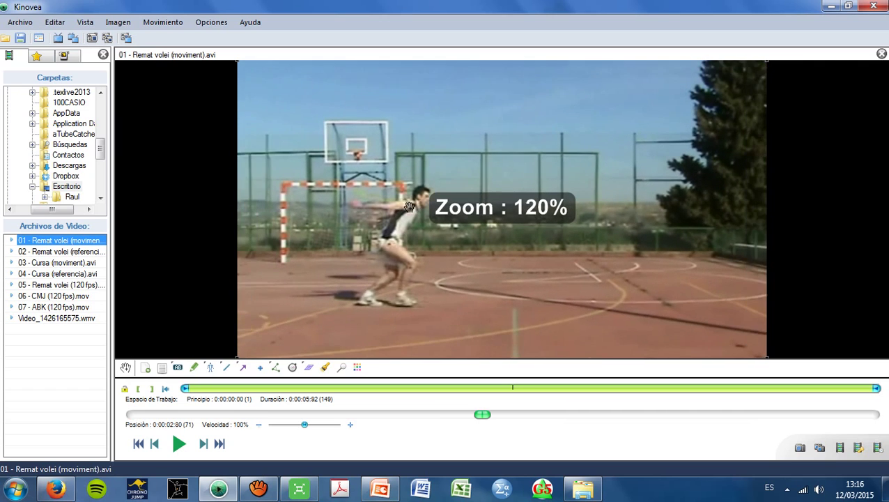
scroll(409, 207, down, 2)
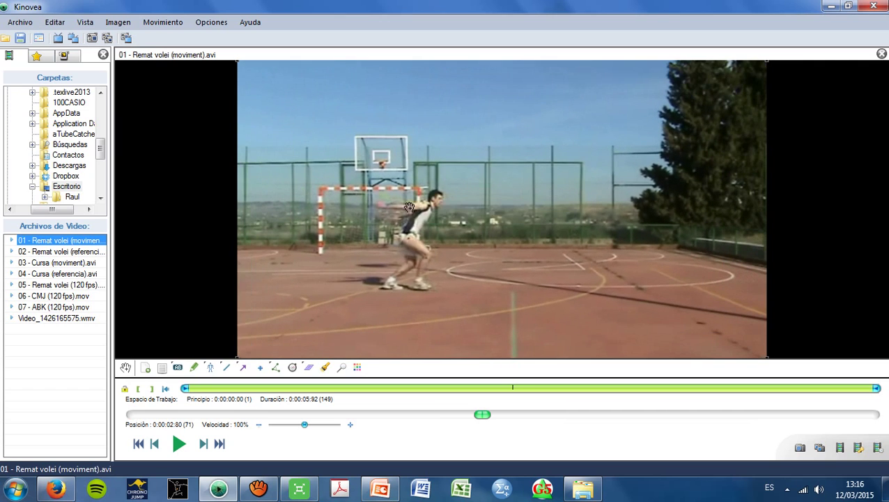
- Play the jump and landing in short stretches, pausing at frames 94, 106 and 131
click(177, 450)
click(178, 449)
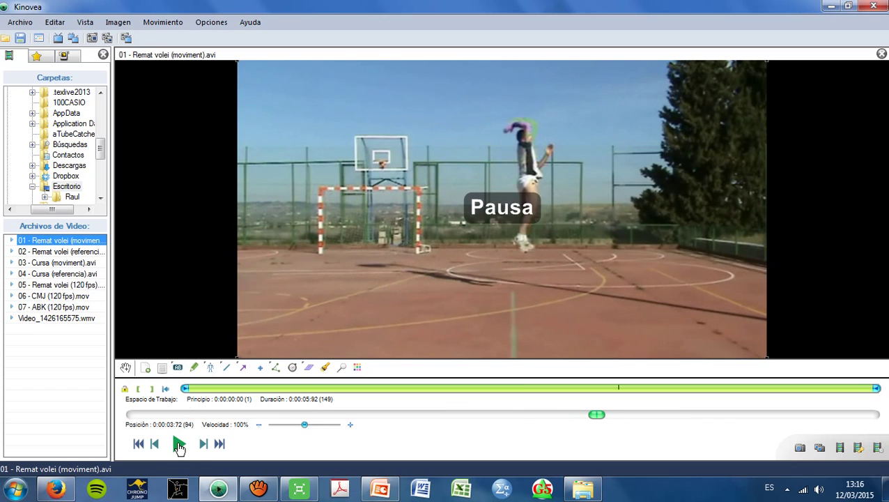
click(179, 448)
click(179, 447)
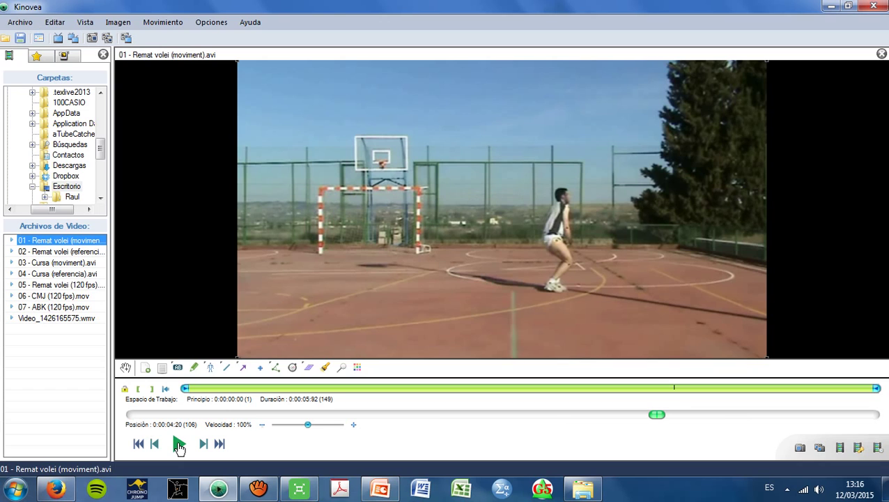
click(179, 448)
click(179, 447)
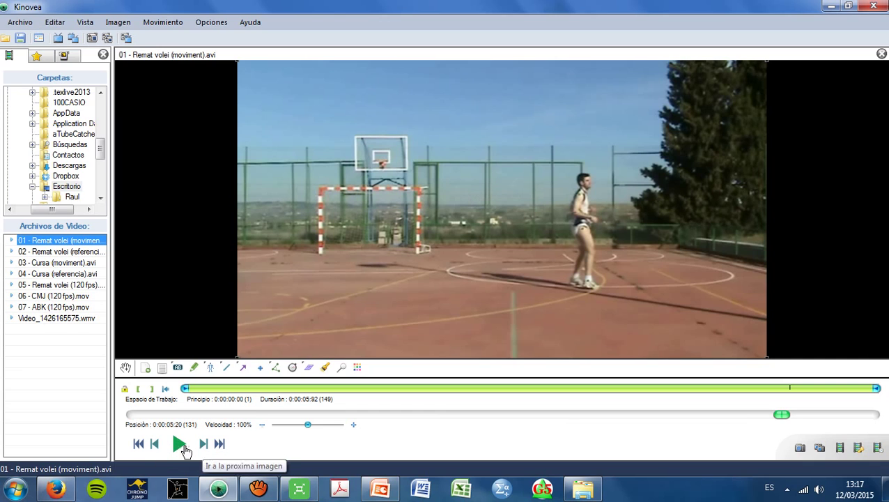
- Step the volleyball spike video back frame by frame through the landing to frame 117
click(155, 446)
click(155, 446)
click(155, 446)
click(154, 445)
click(155, 446)
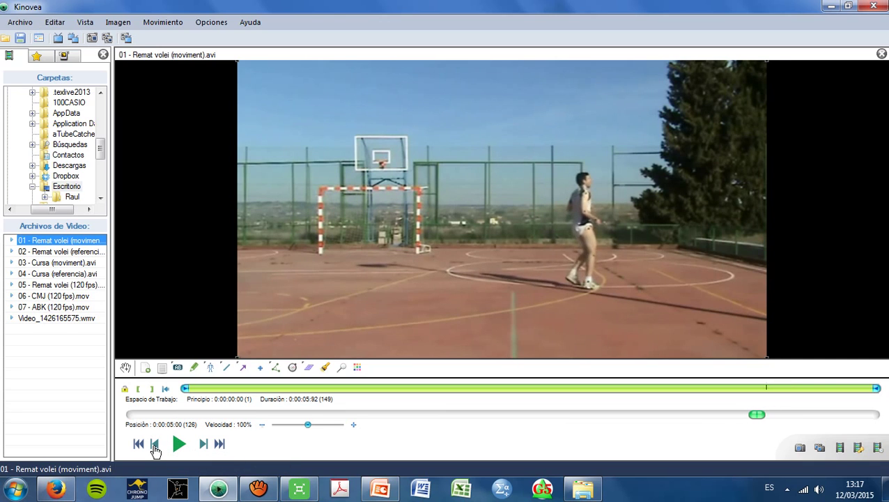
click(155, 444)
click(154, 443)
click(155, 444)
click(155, 444)
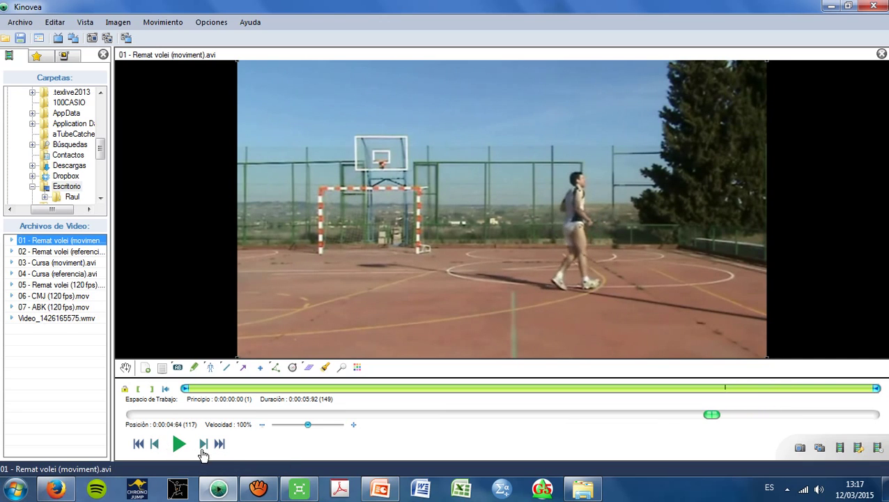
- Step the landing forward frame by frame to frame 123
click(202, 445)
click(203, 445)
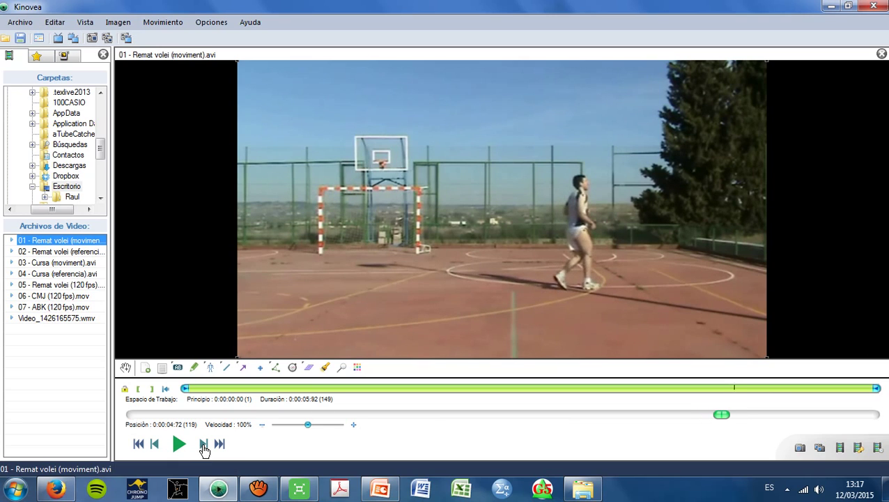
click(203, 445)
click(203, 445)
click(202, 445)
click(202, 445)
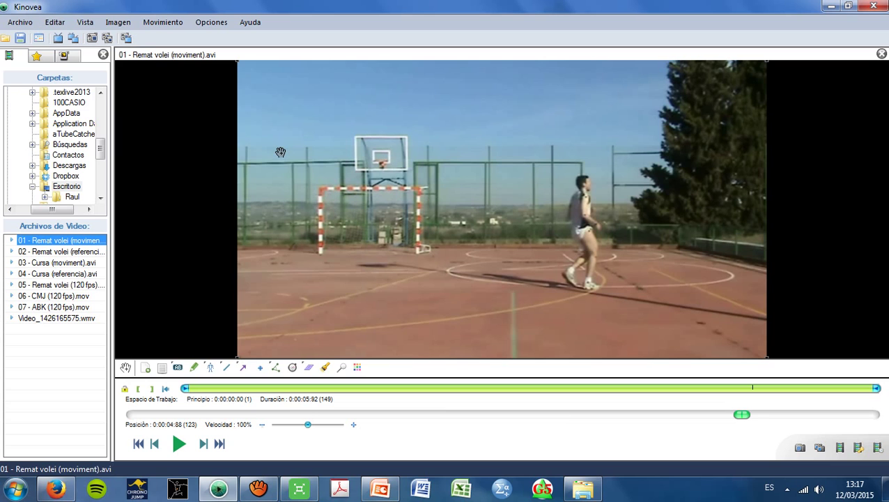
- Run quickly back and forth through the run-up and jump frames, stopping at frame 64
scroll(280, 152, up, 20)
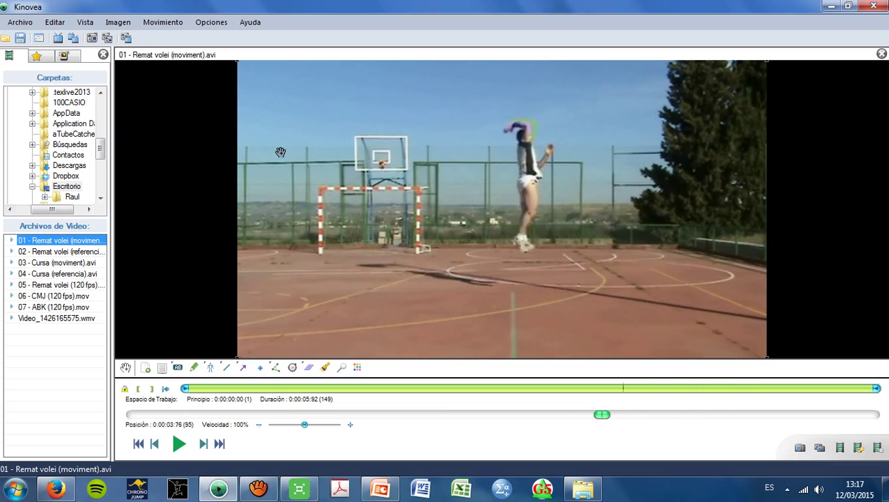
scroll(280, 152, up, 20)
scroll(280, 151, down, 18)
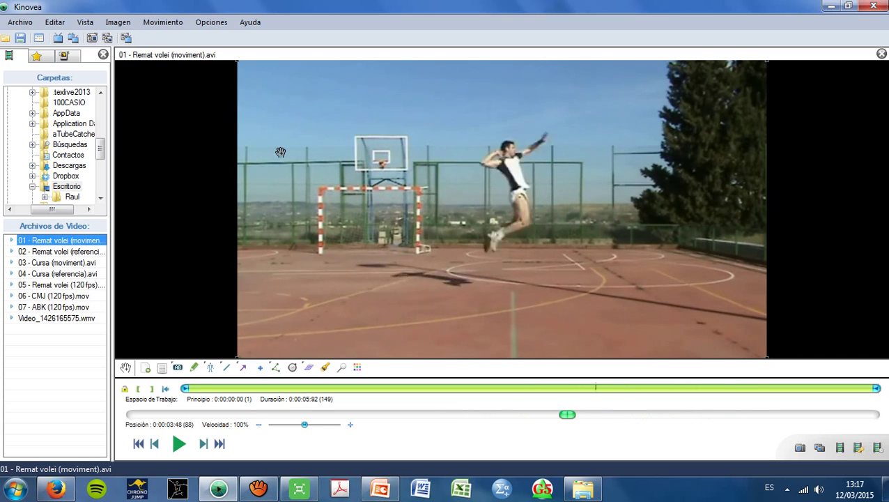
scroll(280, 152, down, 16)
scroll(280, 152, up, 20)
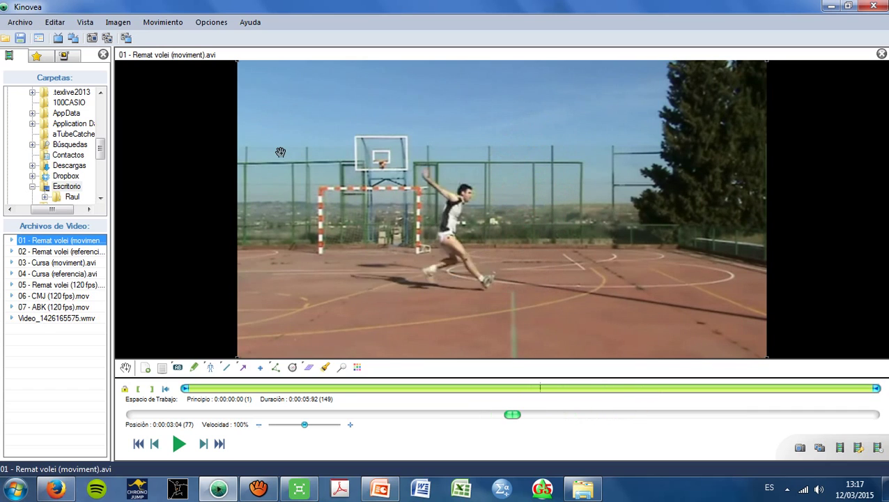
scroll(280, 152, up, 13)
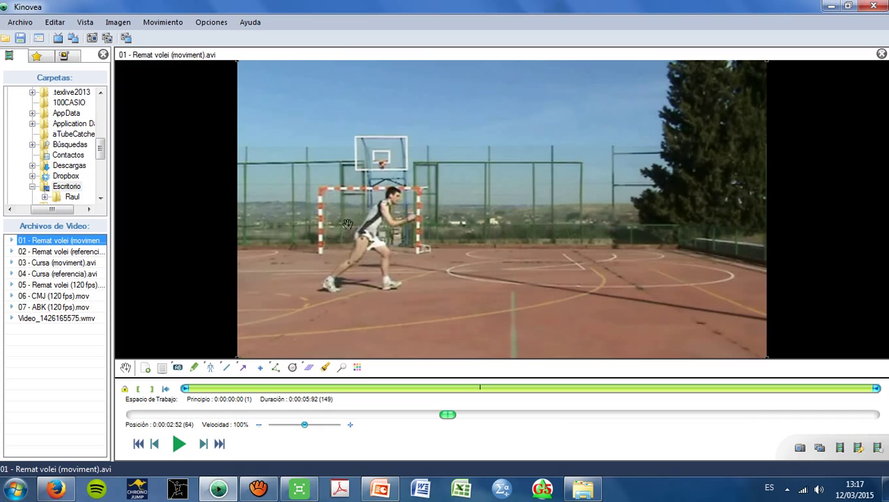
- Limit the working zone to the spike, starting at frame 46 (0:00:01:80) and ending after the landing for a duration of 69 frames
click(298, 389)
drag(302, 392, 411, 393)
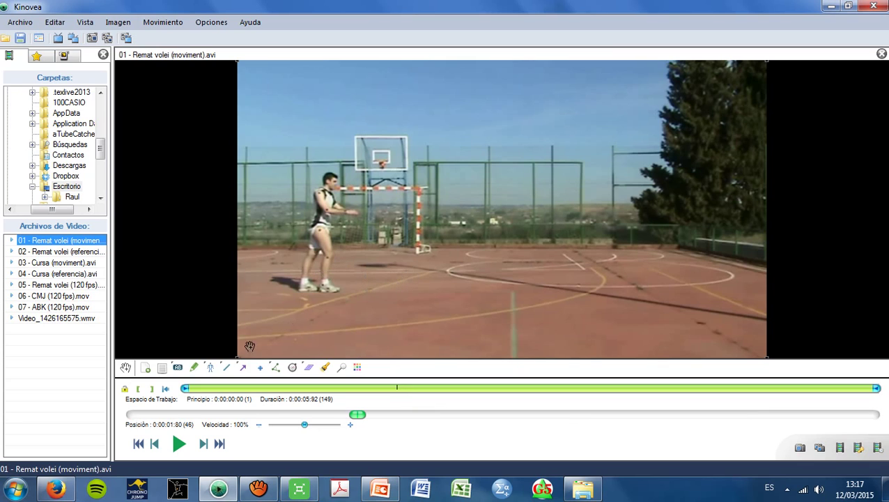
click(138, 390)
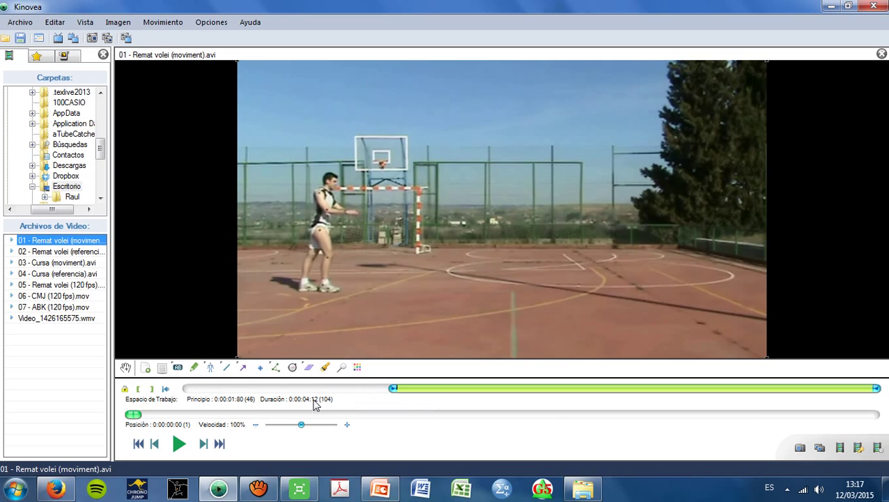
click(680, 391)
click(693, 390)
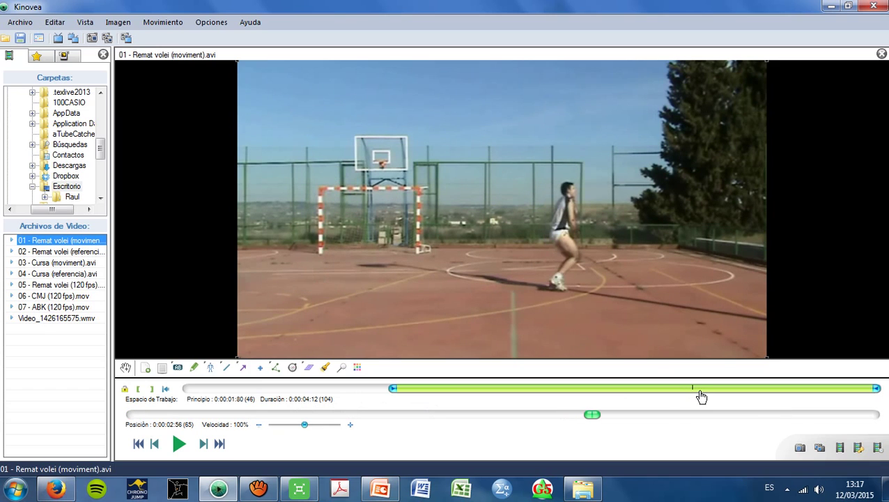
drag(701, 396, 711, 397)
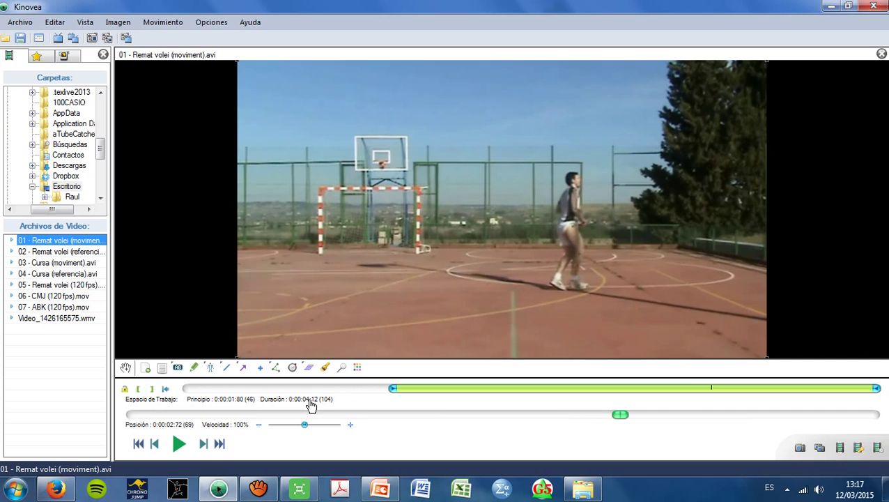
click(152, 390)
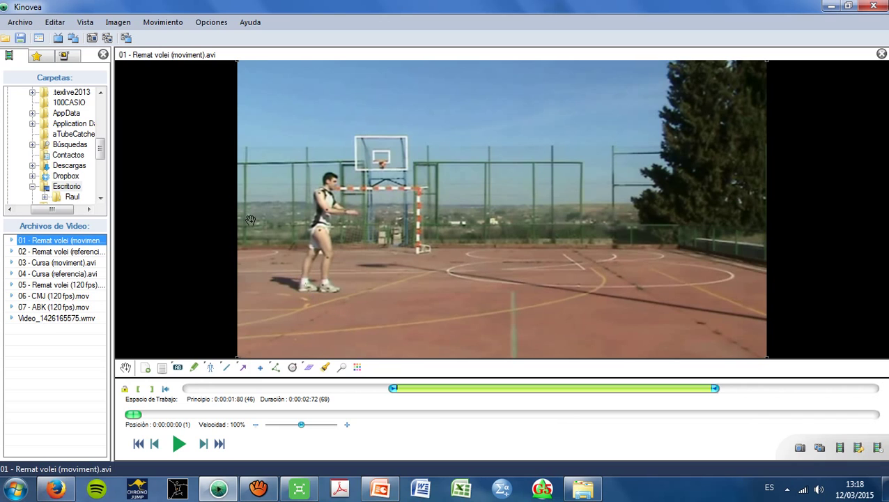
- Switch to two playback screens and load 02 - Remat volei (referencia).avi into the empty one
click(74, 38)
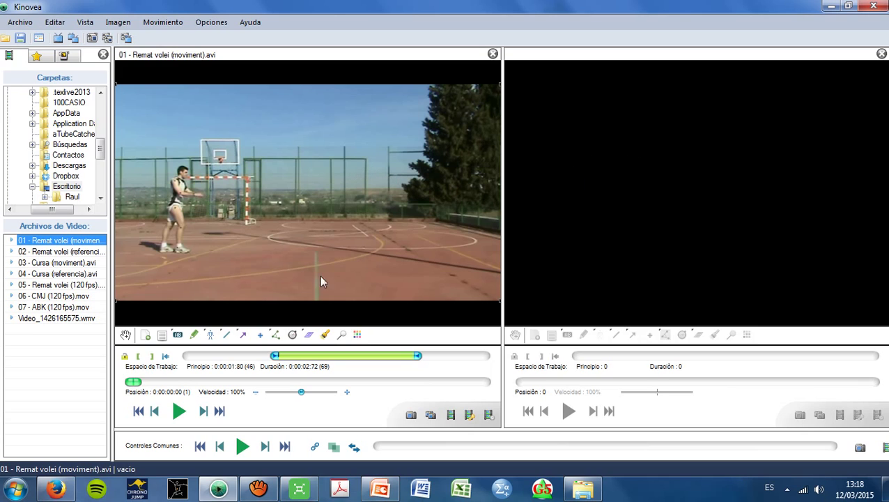
click(54, 251)
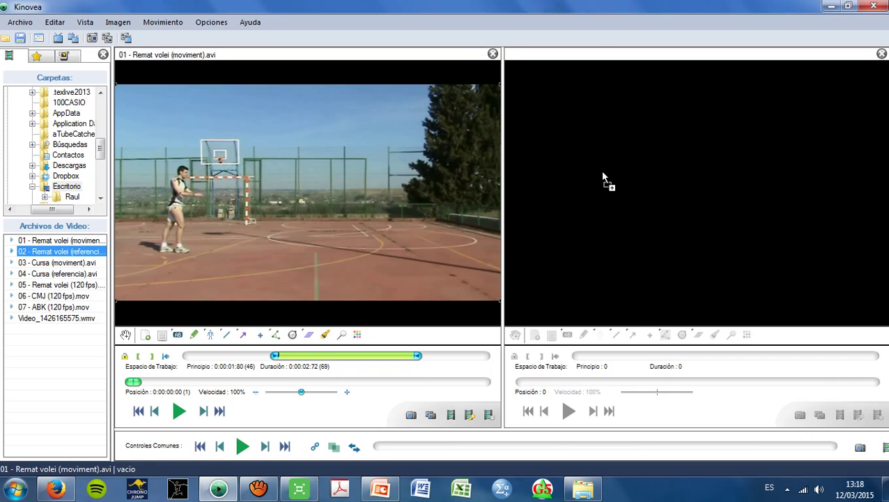
drag(603, 178, 604, 178)
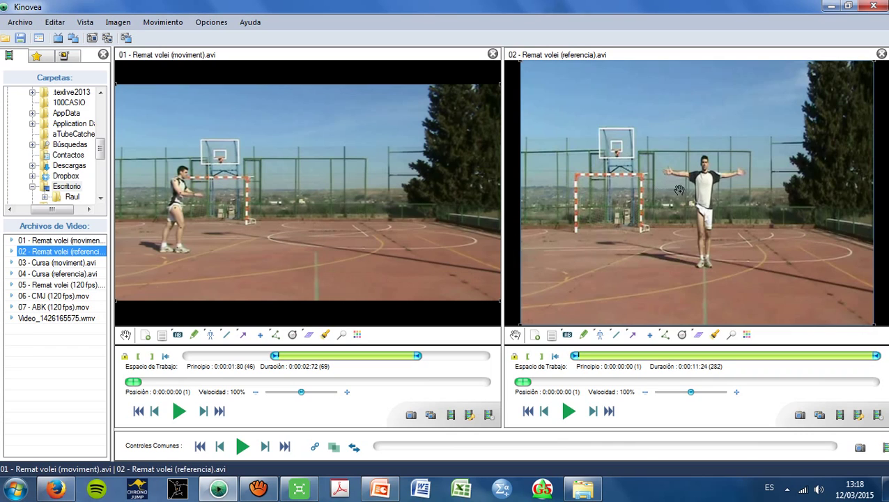
- Deinterlace the reference video and change its image format to the same widescreen proportions as the movement video
click(119, 22)
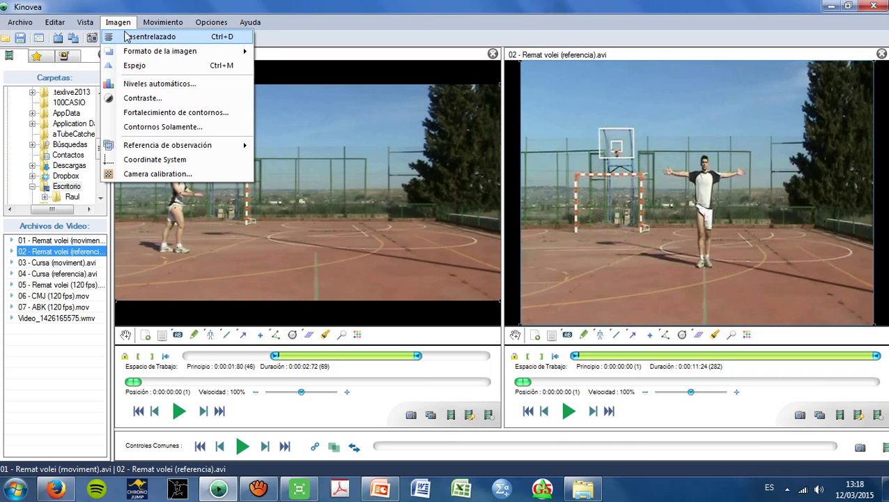
click(146, 37)
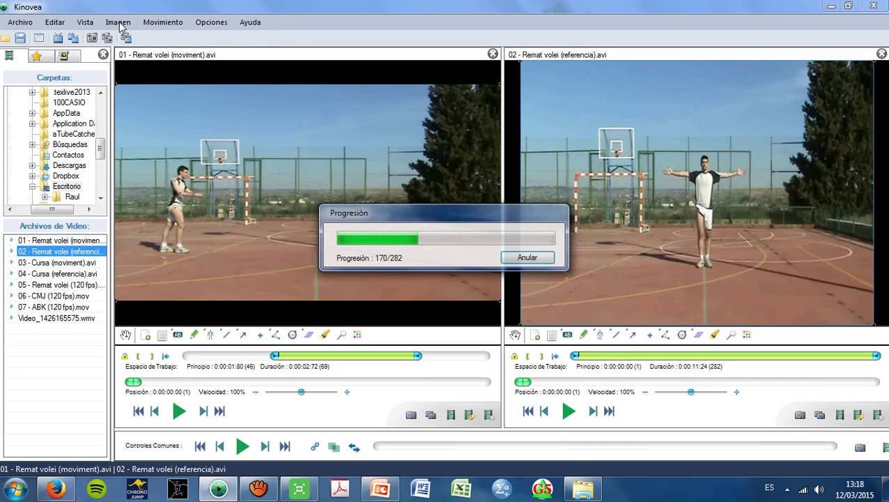
click(119, 22)
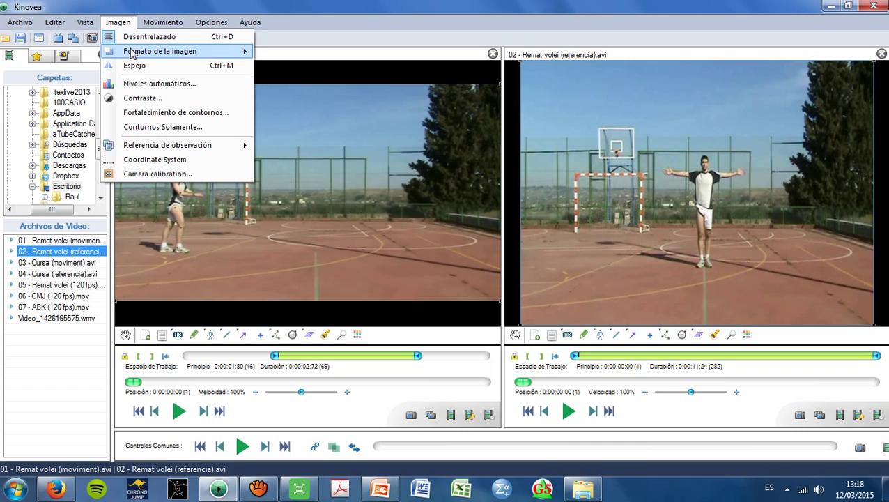
mouse_move(134, 54)
click(318, 85)
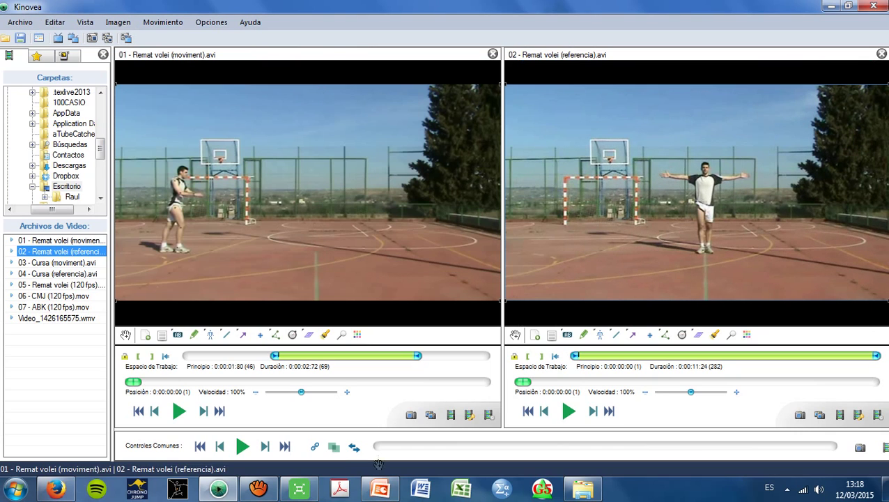
- Superimpose the two videos and draw a line across the reference athlete's outstretched arms from fingertip to fingertip in the movement video
click(334, 451)
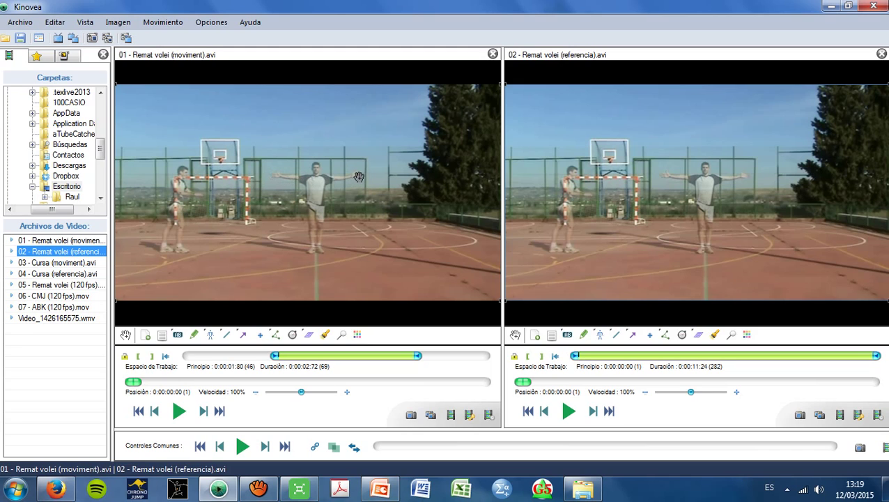
click(228, 337)
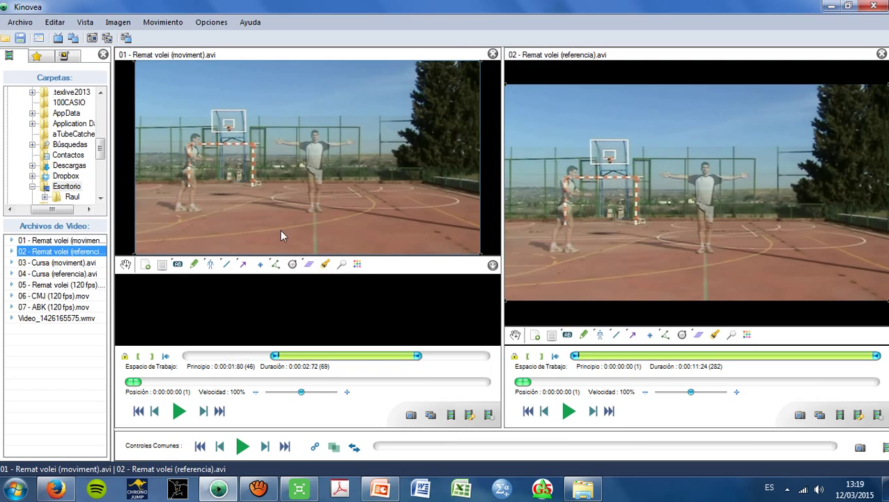
click(492, 265)
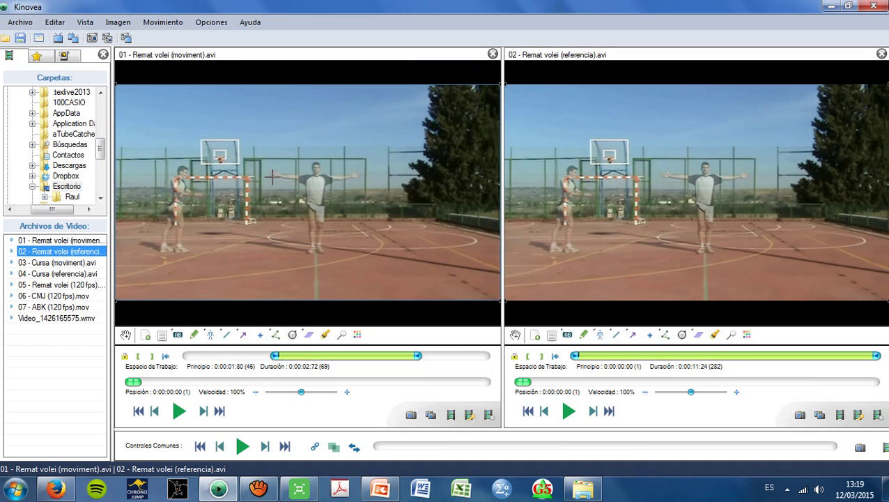
key(Return)
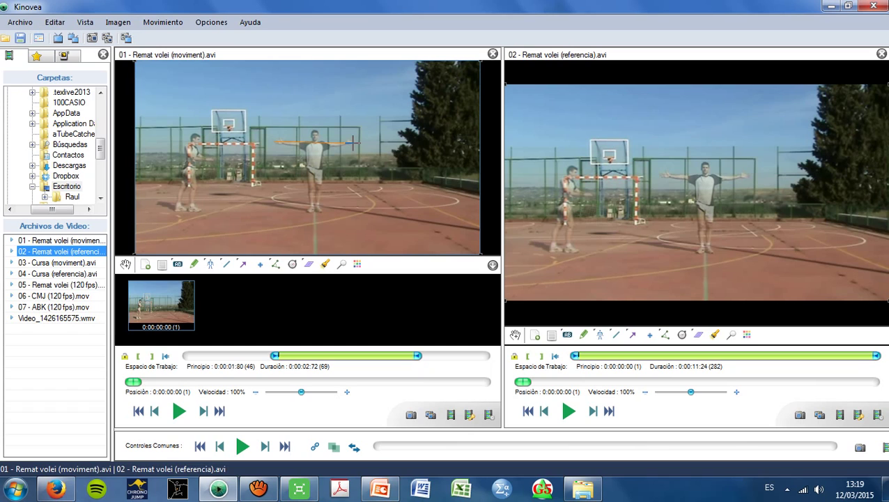
click(493, 265)
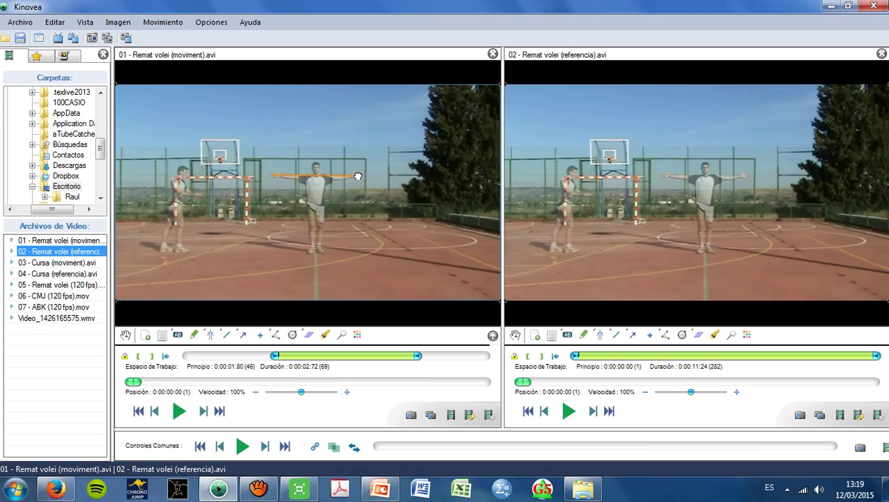
drag(360, 176, 359, 179)
- Change the arm-span line's color to black
right_click(318, 174)
click(337, 189)
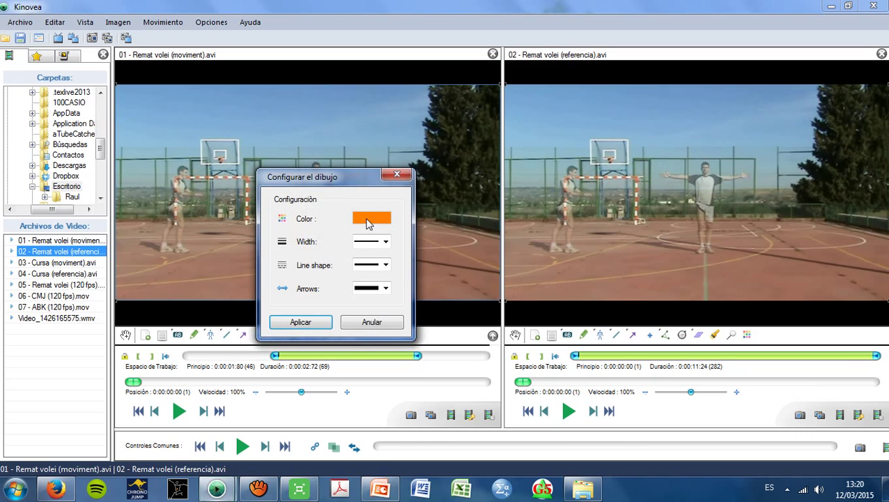
click(368, 222)
click(308, 340)
click(319, 325)
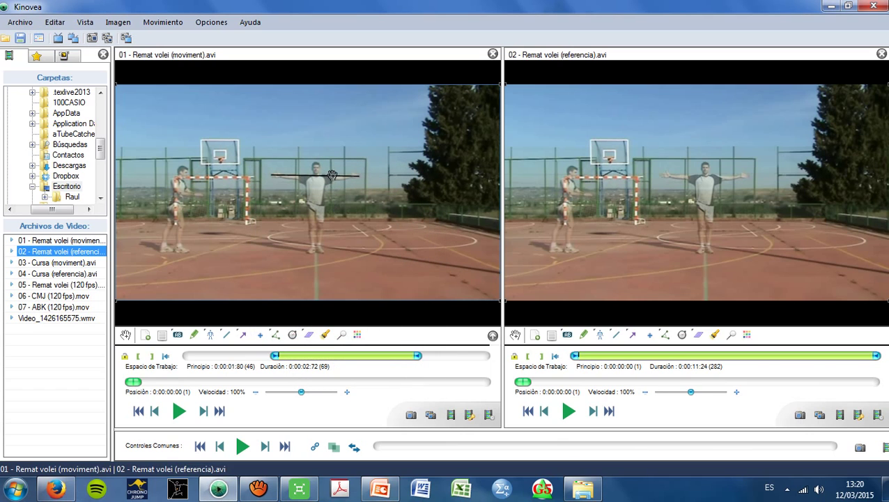
- Calibrate the arm-span line to a real length of 1,92 meters and move its measurement label higher above the athlete's head
right_click(333, 174)
click(376, 248)
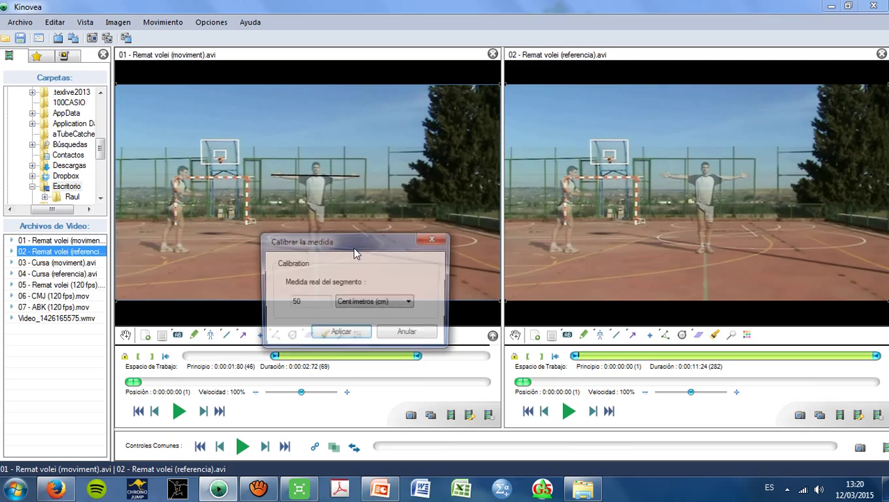
click(381, 300)
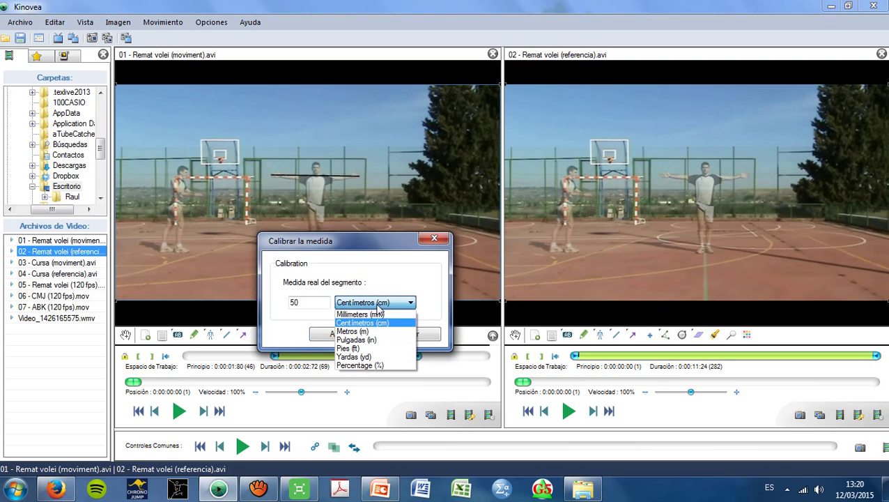
click(355, 332)
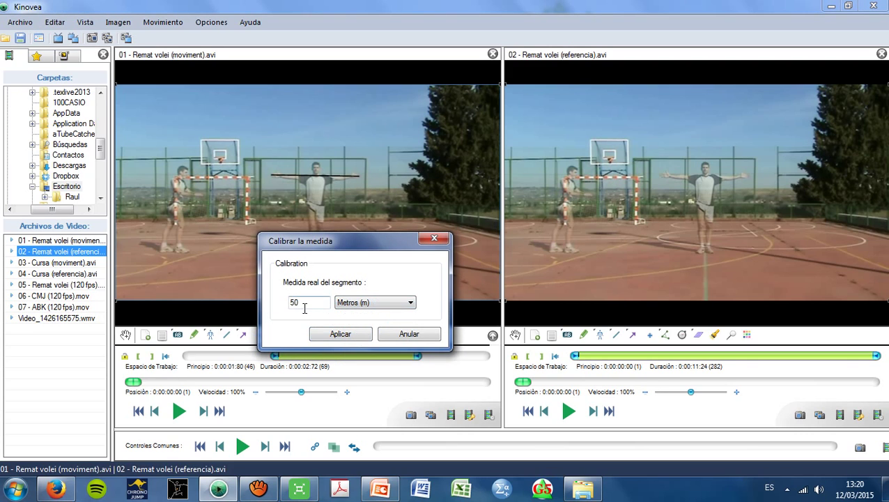
drag(304, 305, 270, 305)
text(1,92)
click(338, 334)
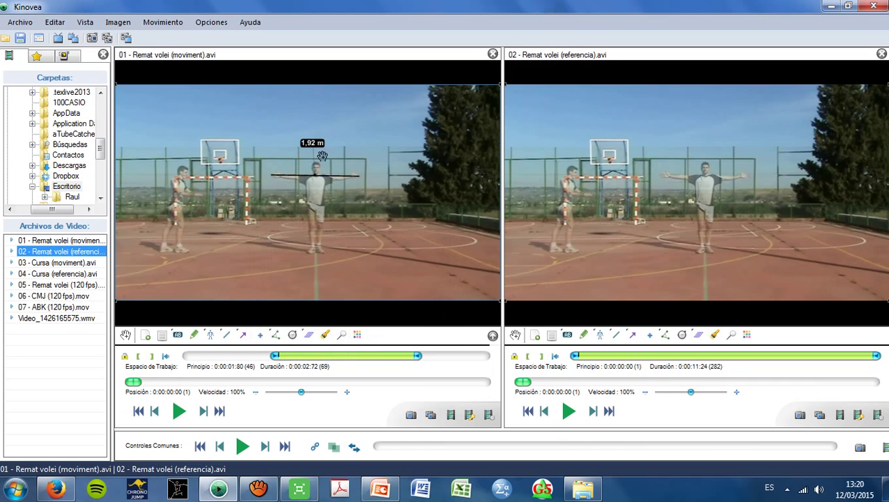
mouse_move(314, 142)
mouse_down()
mouse_move(320, 184)
mouse_move(311, 209)
mouse_move(314, 132)
mouse_up()
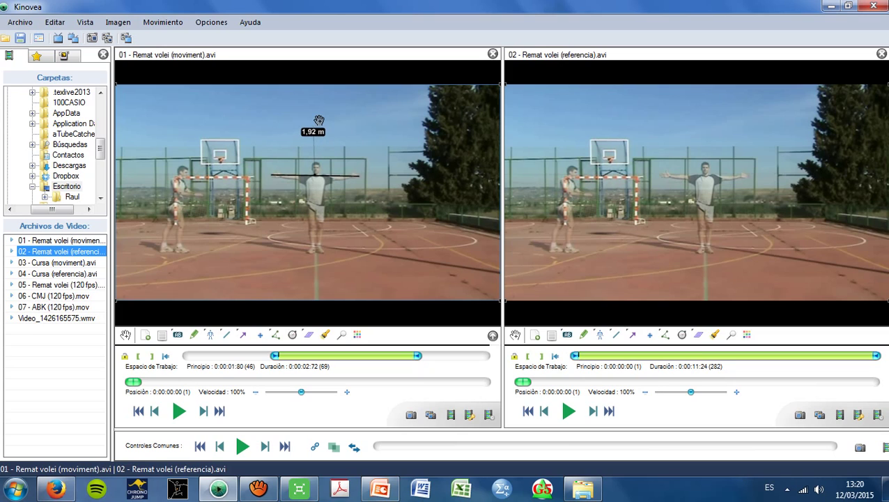
- Turn off the video superposition and close the reference video
click(334, 446)
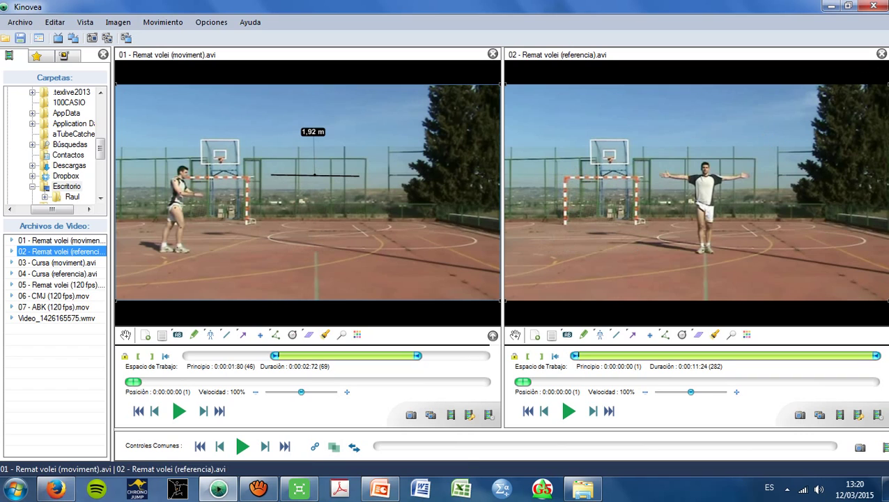
click(881, 54)
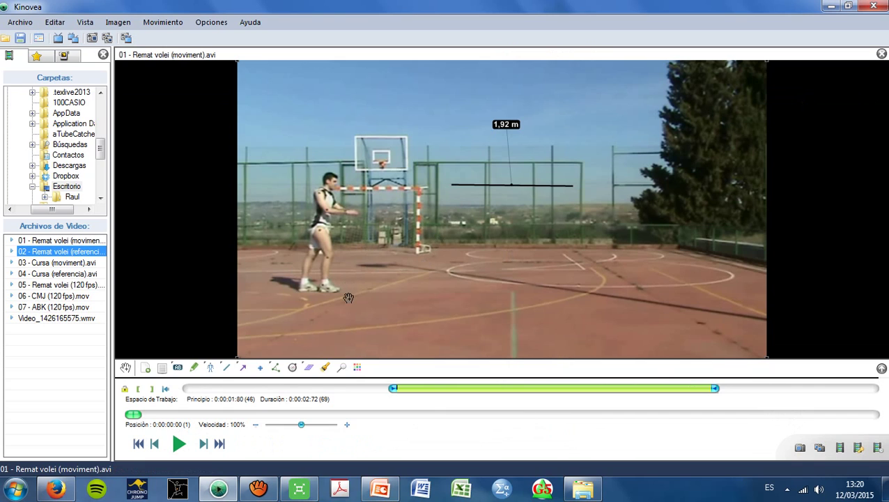
- Draw a line about 6,99 m long along the ground from the athlete's feet to the image's far edge
click(226, 367)
drag(322, 293, 766, 294)
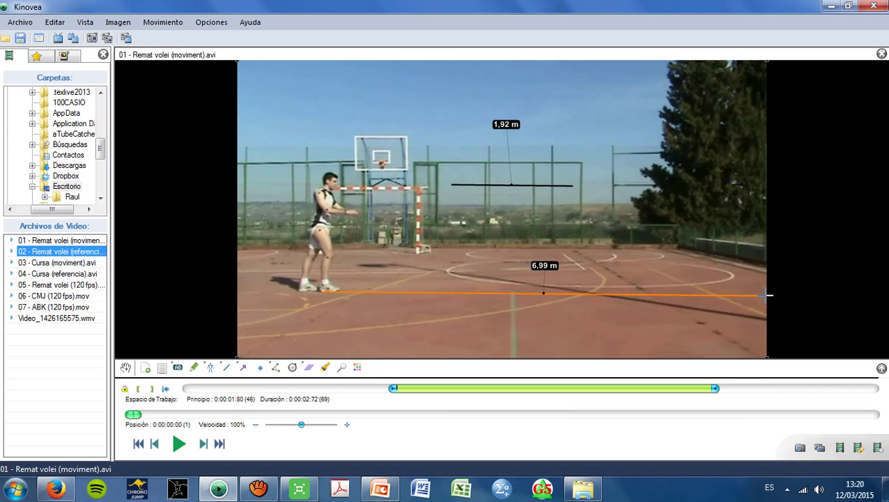
- Extend the ground line to about 8,33 m so it spans the image's full width, and delete the line
click(126, 367)
drag(320, 292, 238, 296)
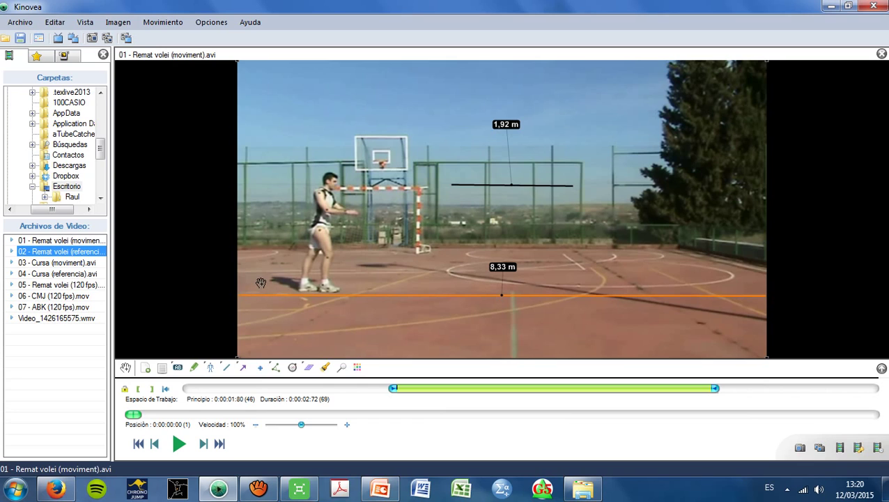
right_click(293, 296)
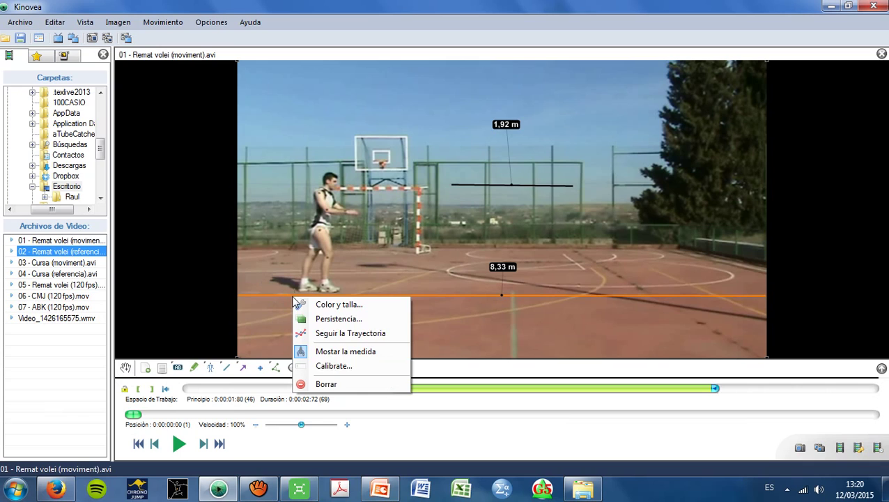
click(326, 384)
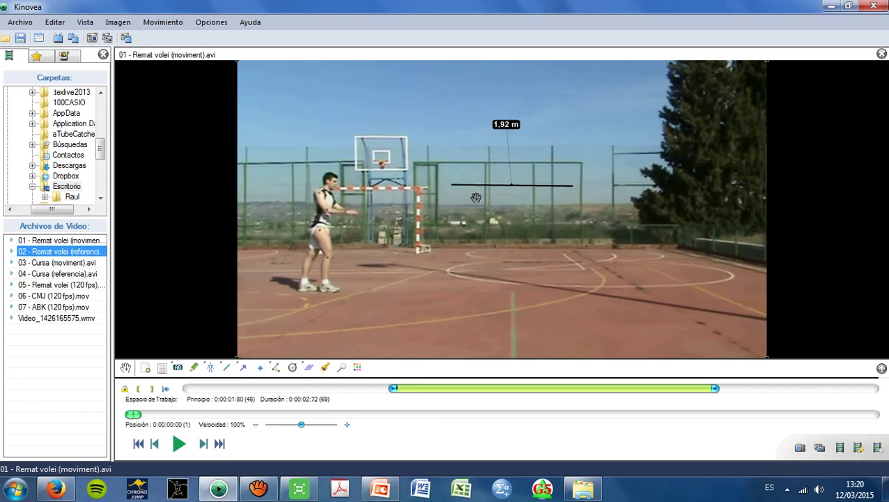
- Move the 1,92 m calibration line and its label above the basketball backboard and limit the line's persistence to 1 image
drag(482, 185, 342, 129)
drag(362, 79, 371, 115)
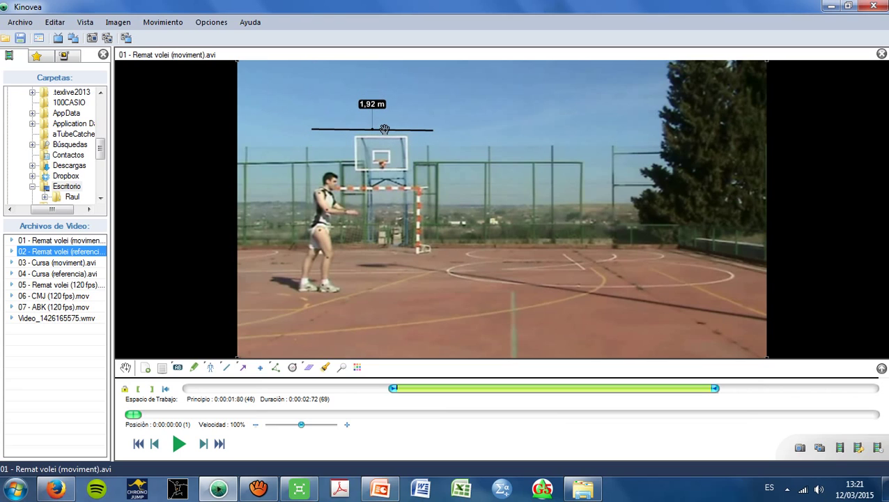
right_click(384, 129)
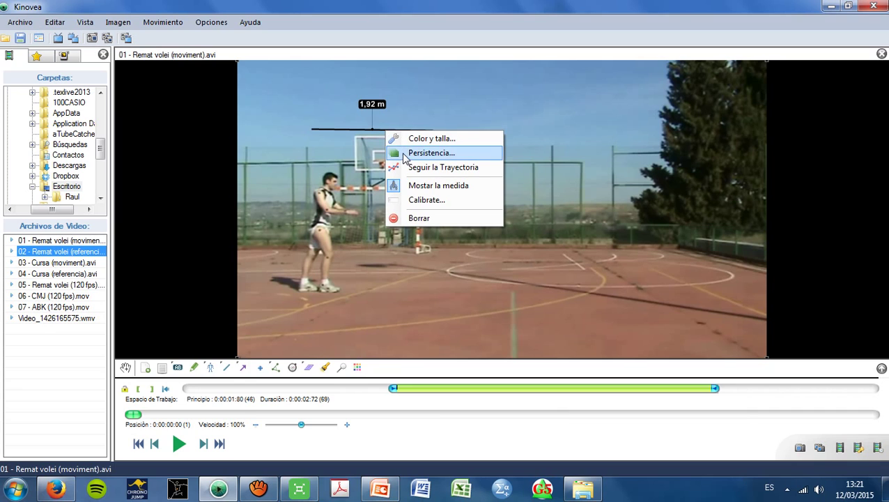
click(431, 152)
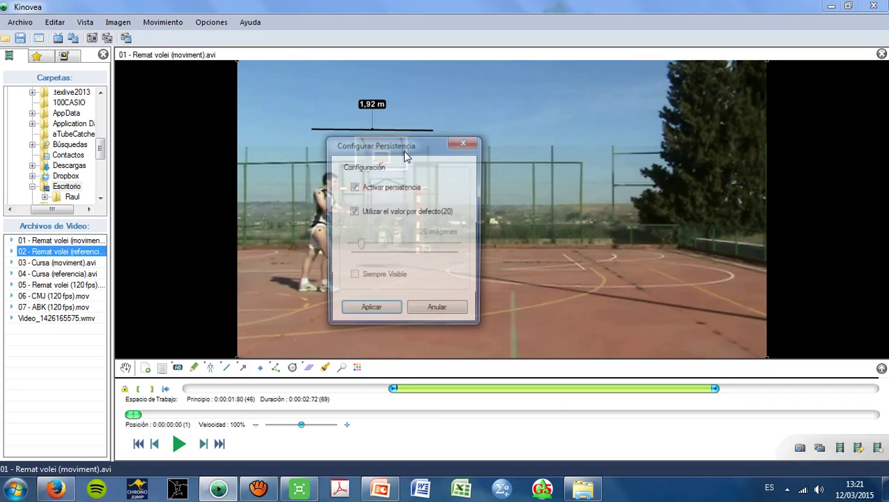
click(353, 213)
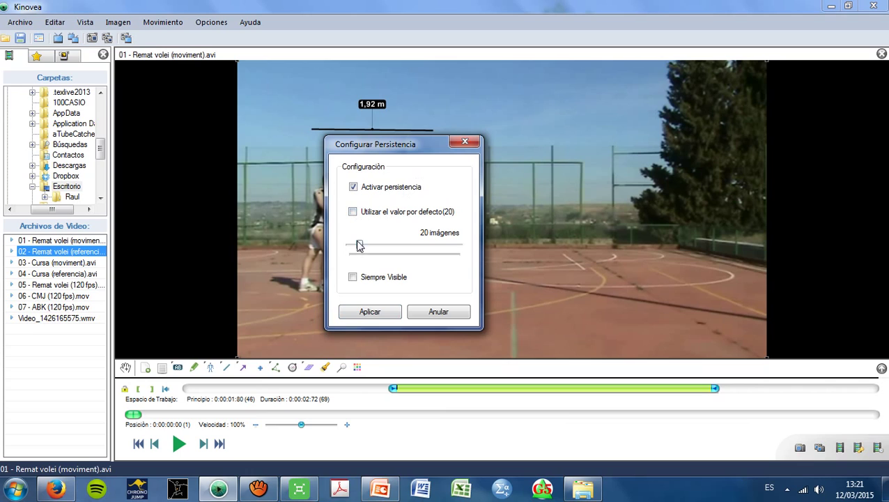
drag(359, 245, 347, 247)
mouse_move(349, 246)
mouse_down()
mouse_move(474, 245)
mouse_move(347, 246)
mouse_up()
click(353, 212)
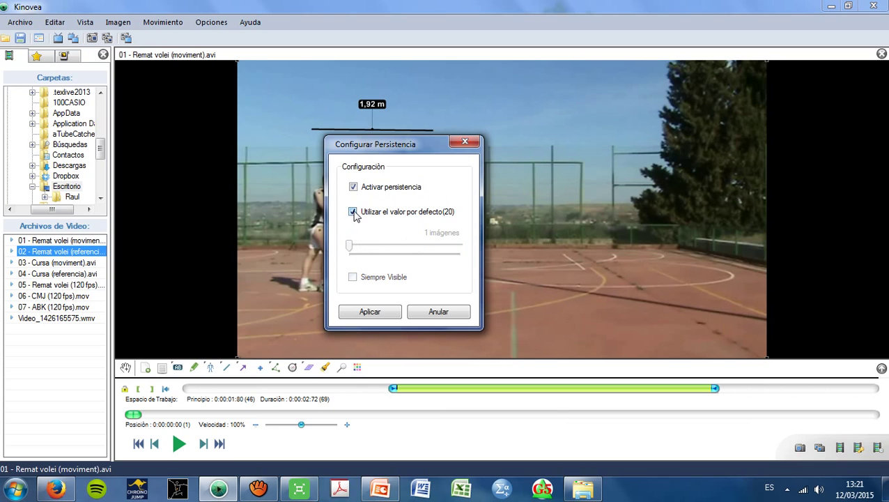
click(353, 212)
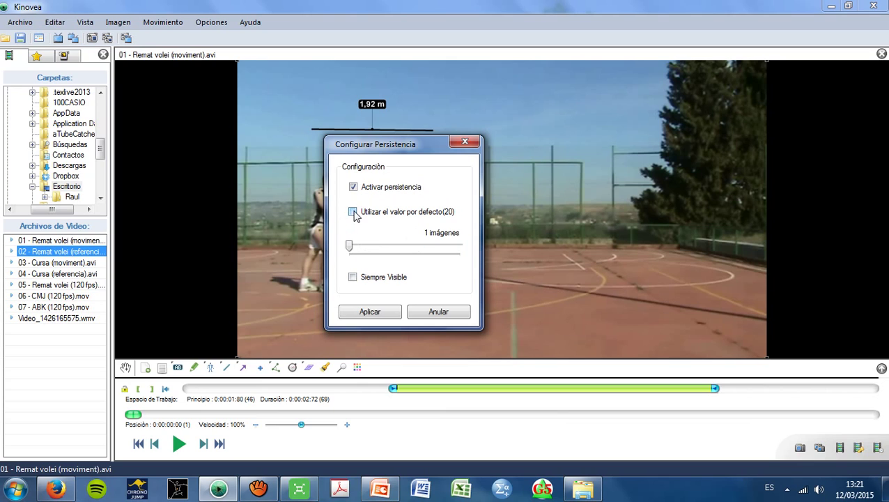
click(370, 312)
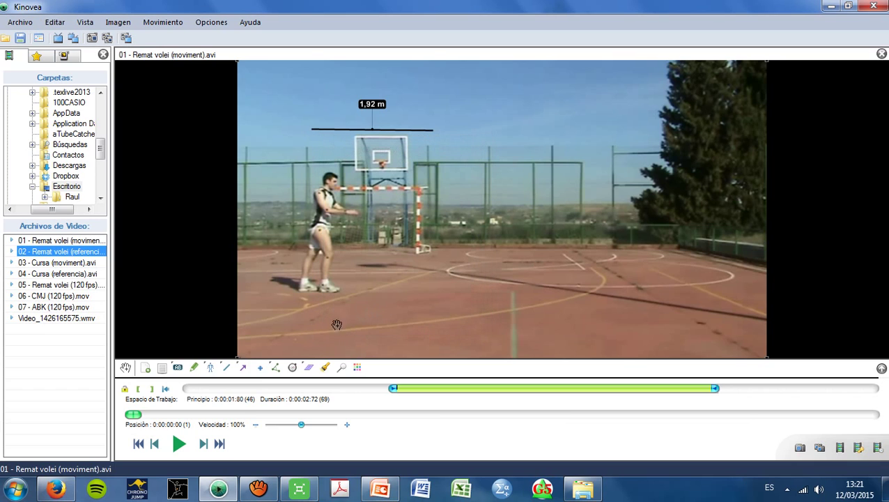
- Advance the working zone's start by one frame, to 0:00:01:84 (47)
click(204, 445)
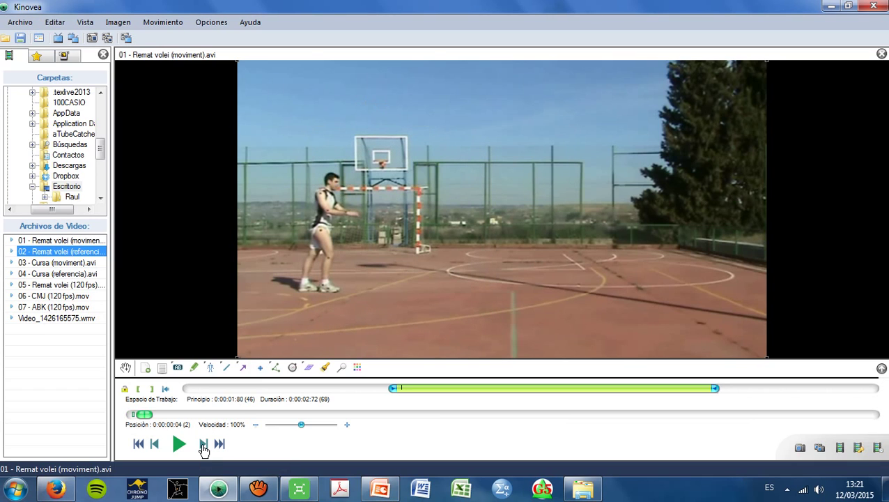
click(138, 391)
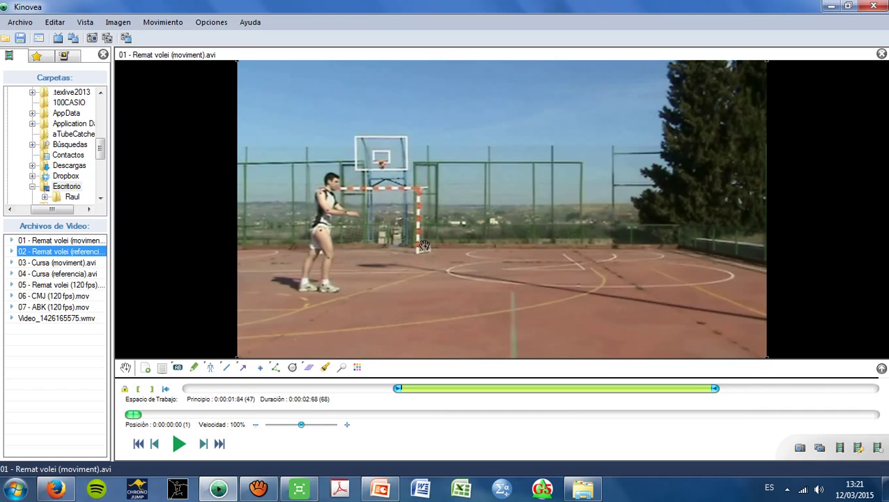
- Draw a diagonal test line about 3,98 m long from the backboard across the fence to check the calibration, and delete it
click(226, 368)
mouse_move(348, 129)
mouse_down()
mouse_move(605, 166)
mouse_move(504, 258)
mouse_move(592, 192)
mouse_up()
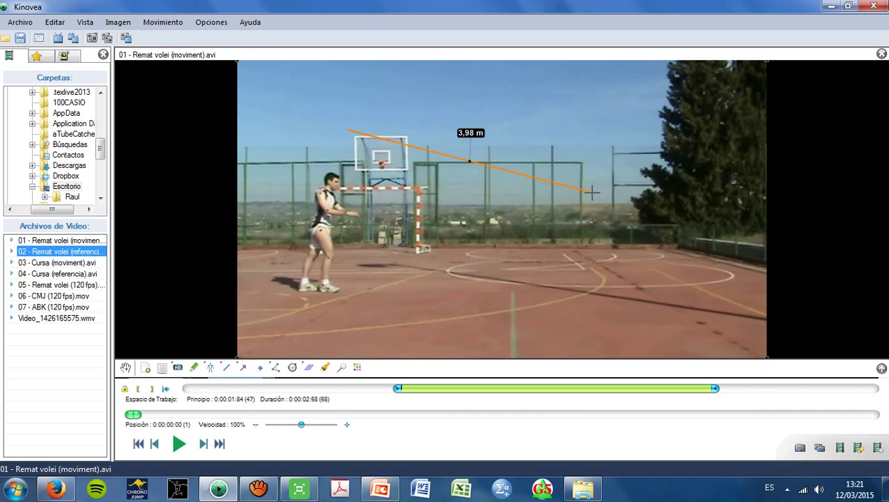
click(125, 368)
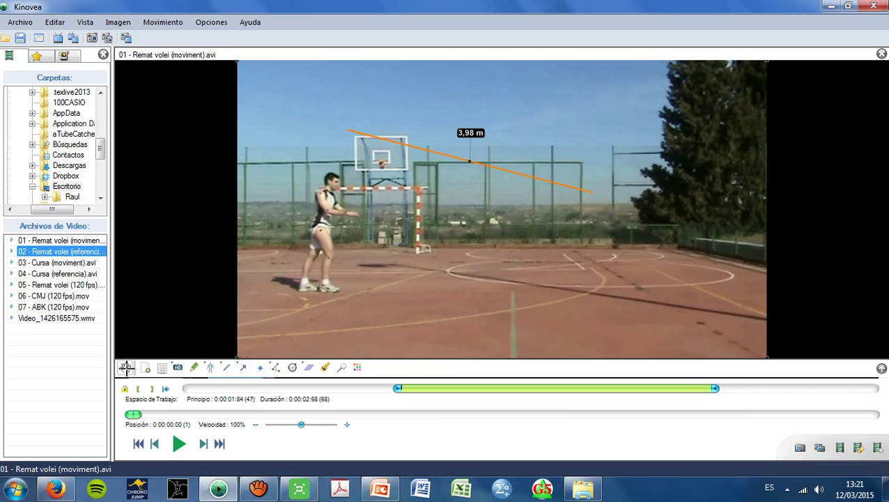
right_click(459, 161)
click(497, 248)
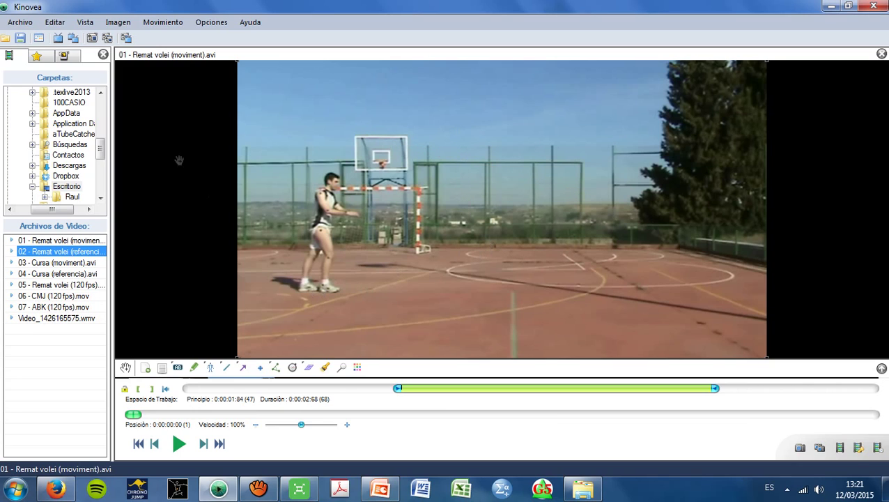
- Show the coordinate system and move its origin to the ground beside the athlete's feet
click(117, 22)
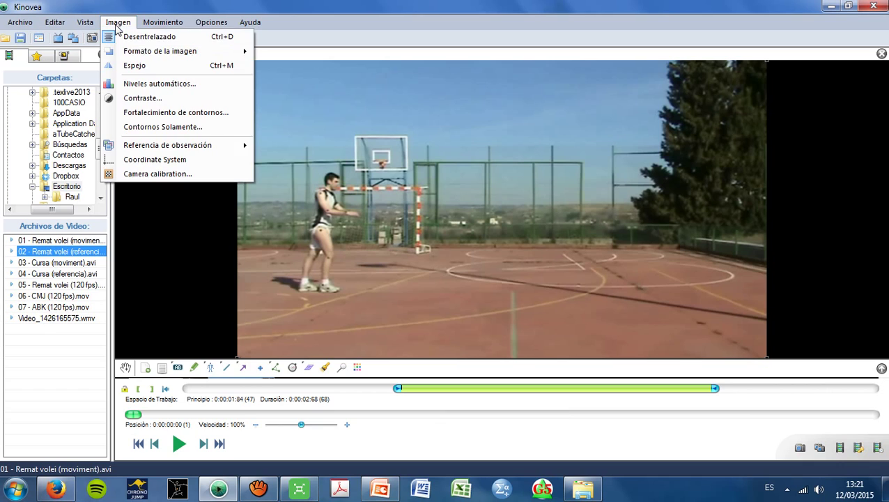
click(145, 162)
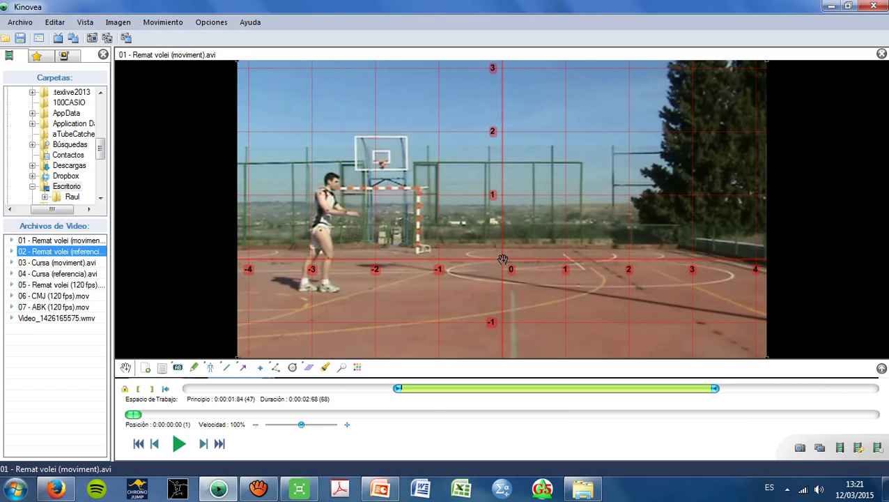
drag(502, 259, 317, 293)
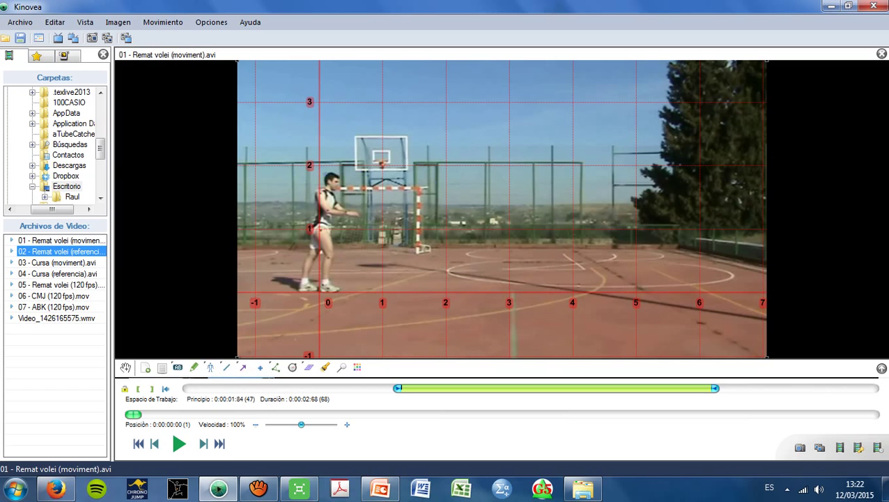
- Place coordinate markers on the athlete's head, in the sky and on the tree, at about {0,19;1,91}, {4,39;2,78} and {5,40;1,63} m
click(330, 169)
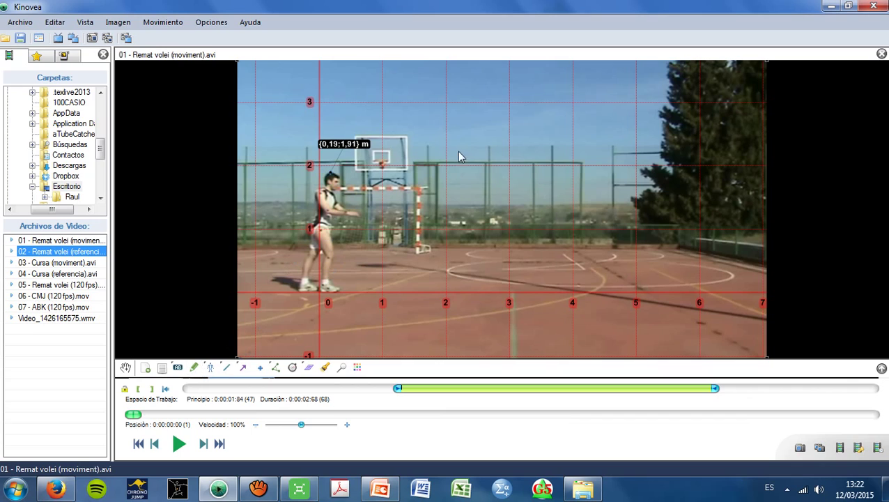
click(597, 117)
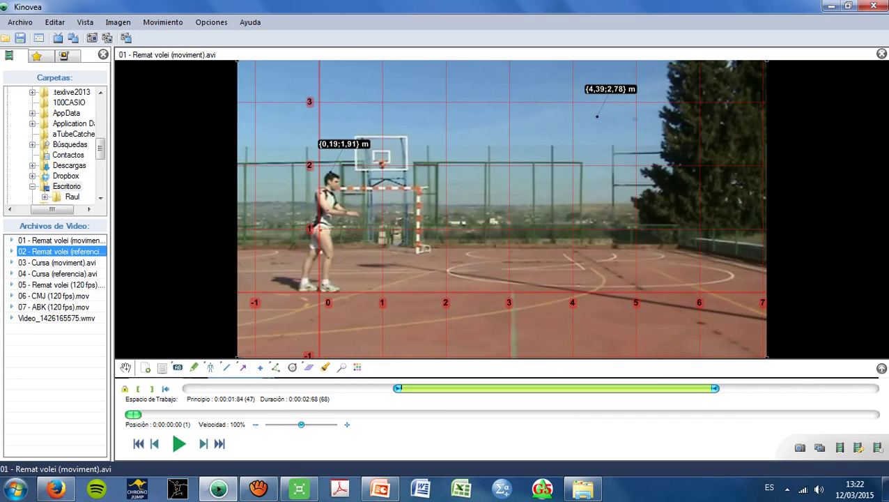
click(662, 190)
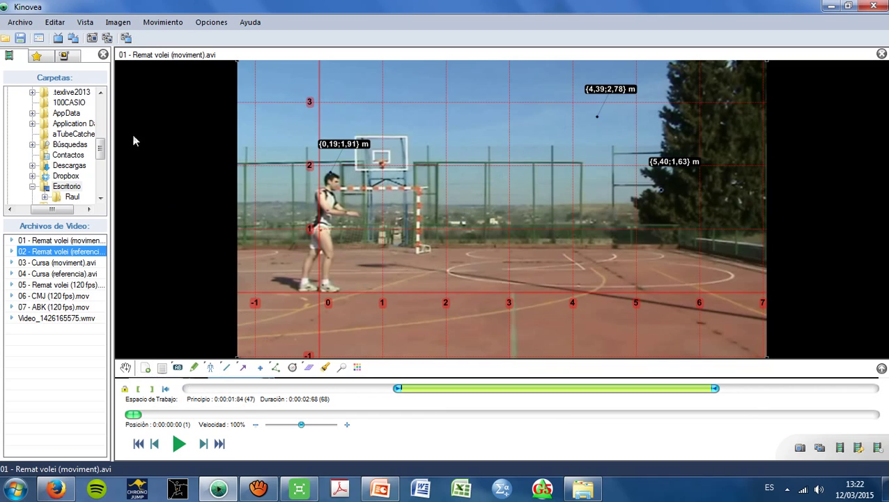
- Hide the coordinate system and delete the three coordinate markers in the sky, on the tree and on the athlete's head
right_click(319, 291)
click(336, 334)
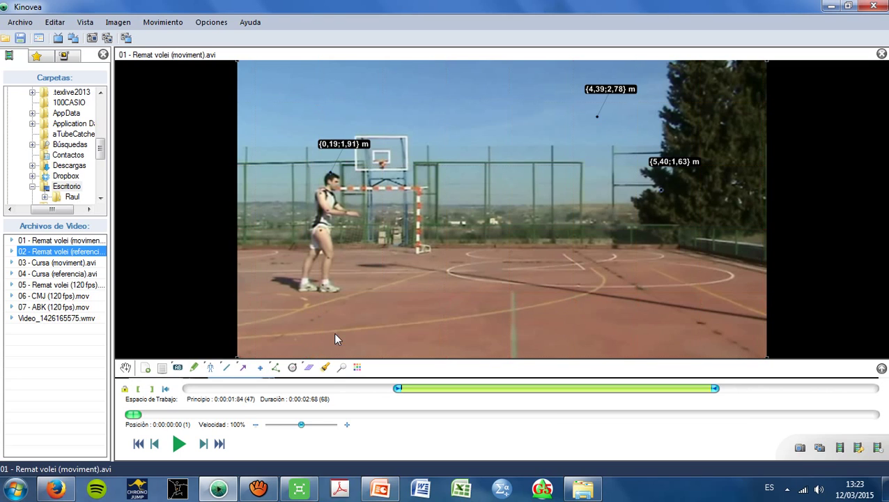
right_click(597, 115)
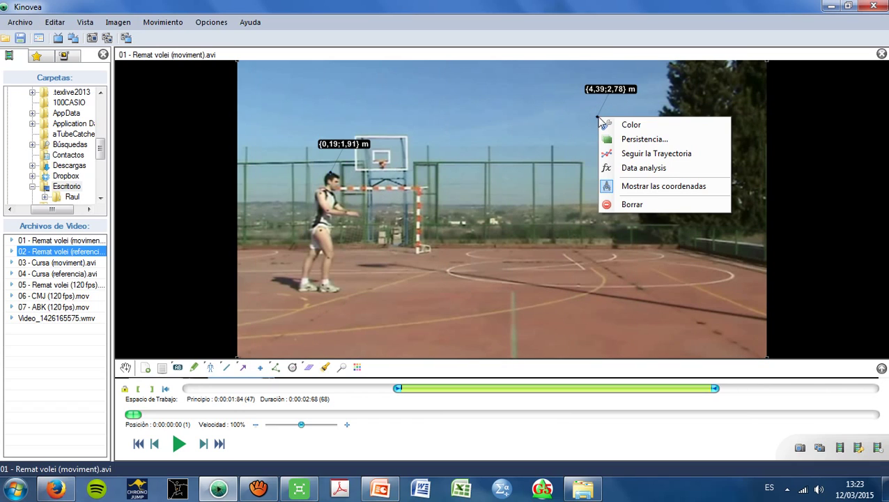
click(635, 186)
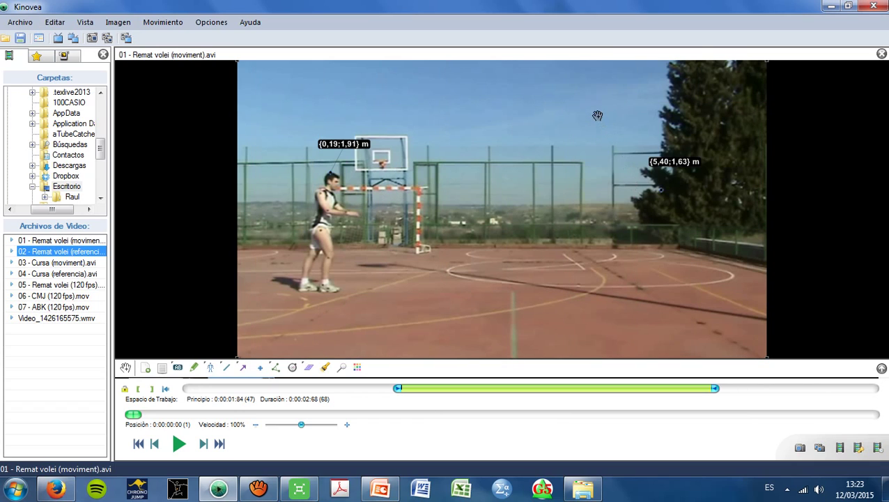
right_click(597, 115)
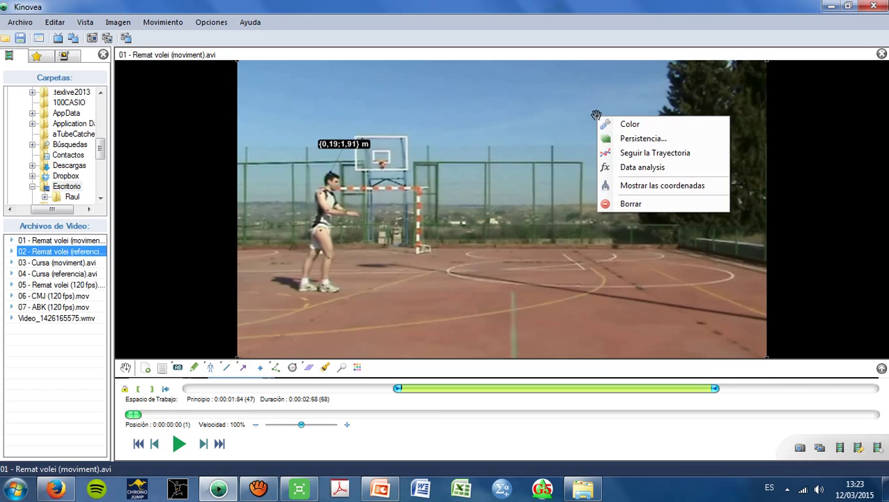
click(634, 203)
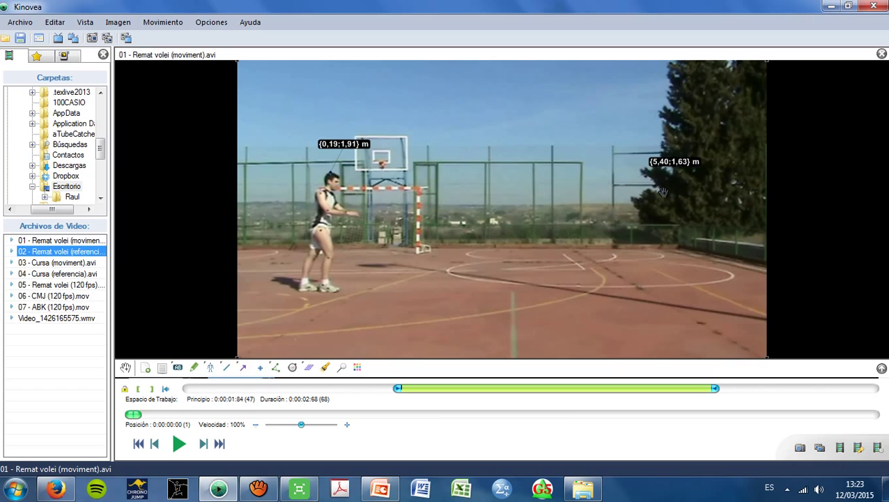
right_click(659, 189)
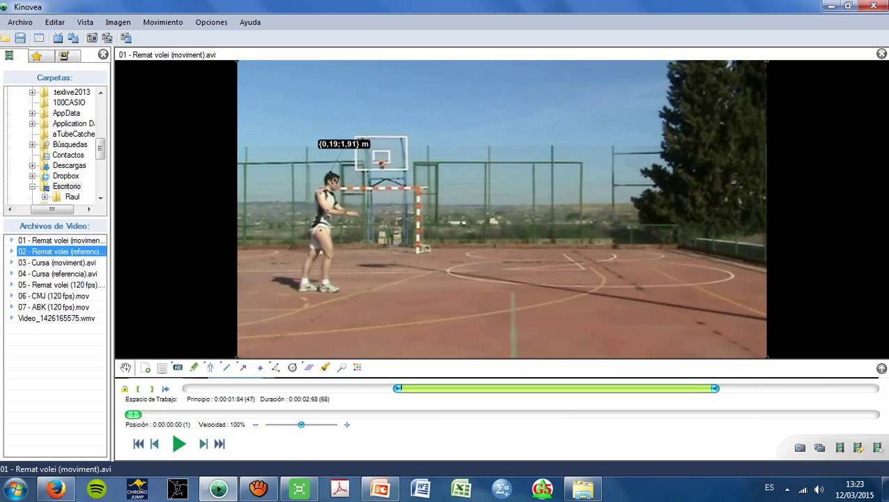
right_click(330, 175)
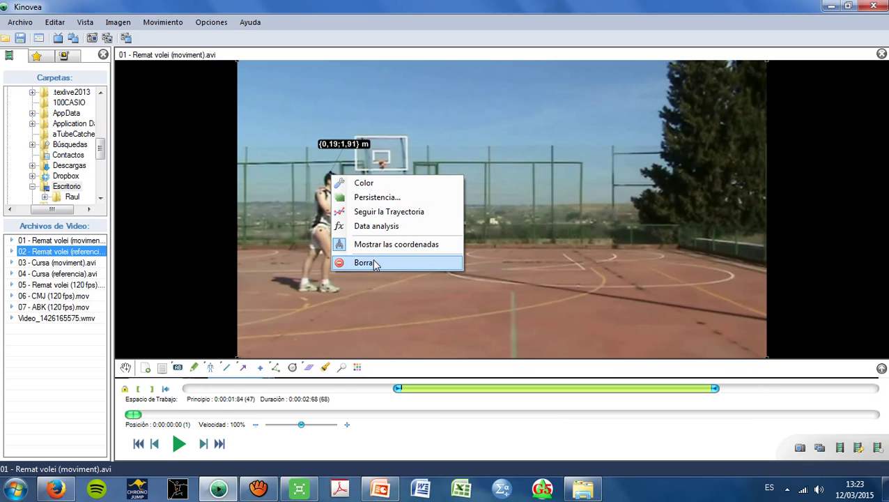
click(364, 262)
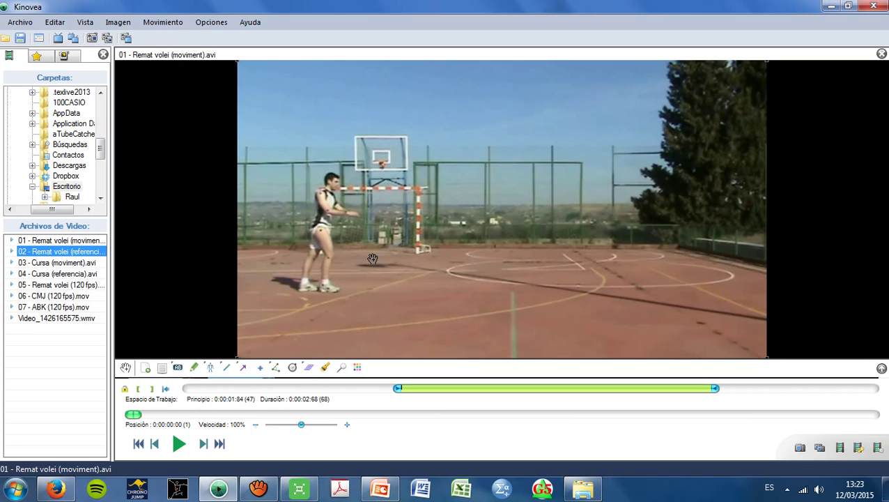
- Advance the video frame by frame to the athlete's run-up stride at position 0:00:00:72 (19)
key(Right)
key(Right)
key(Right)
key(Right)
key(Right)
key(Right)
key(Right)
key(Right)
key(Right)
key(Right)
key(Right)
key(Right)
key(Right)
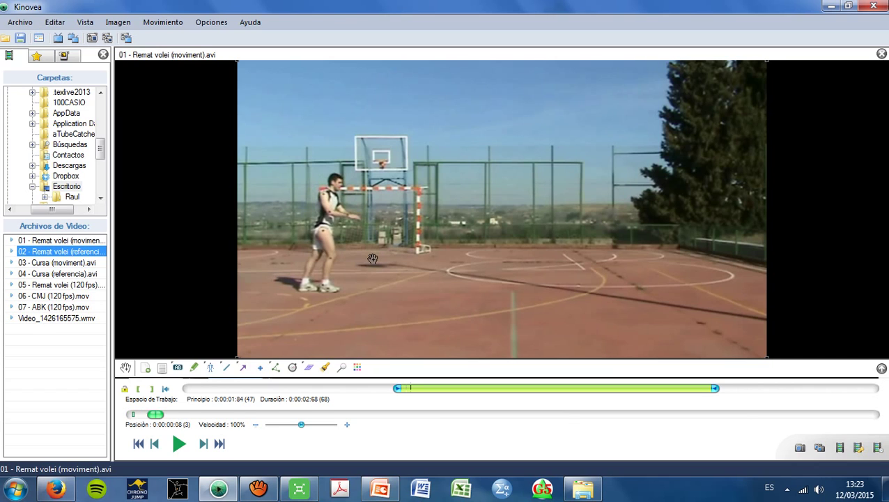
key(Right)
key(Right)
key(Right)
key(Right)
key(Right)
key(Right)
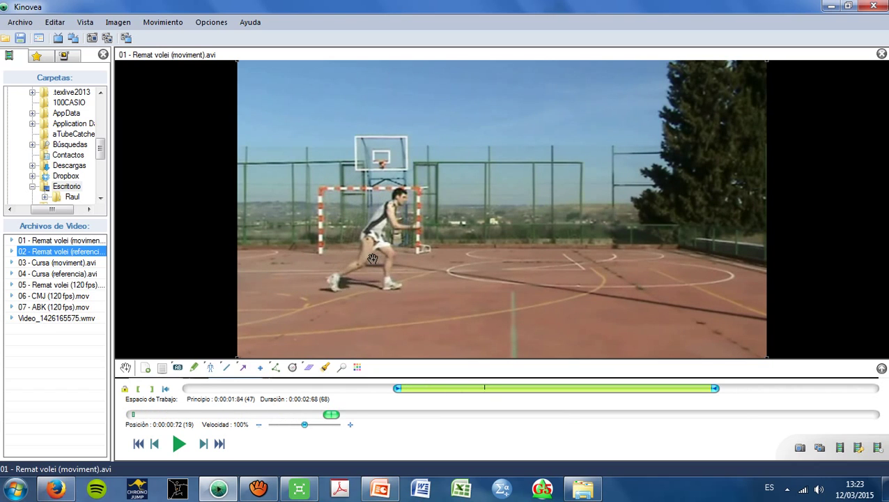
key(Left)
key(Left)
key(Right)
- Place a cross marker at the tip of the athlete's rear foot and set its color to black
click(259, 367)
click(126, 368)
right_click(340, 288)
click(353, 299)
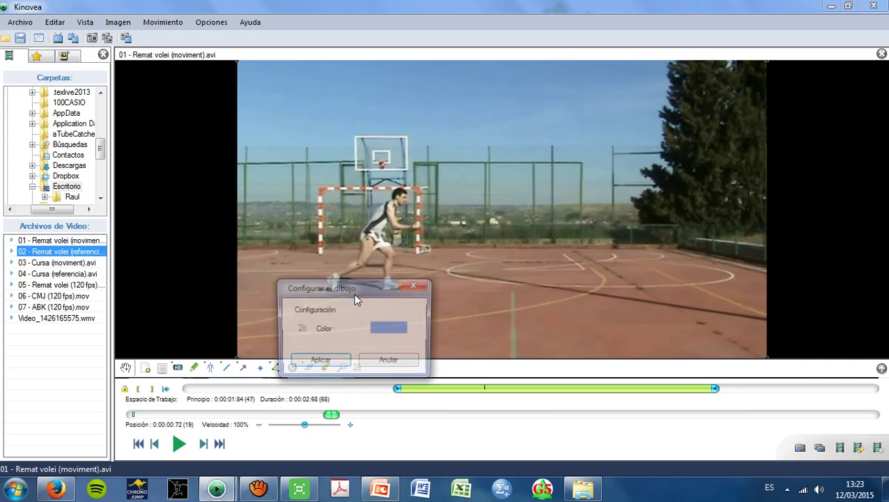
click(376, 323)
click(376, 172)
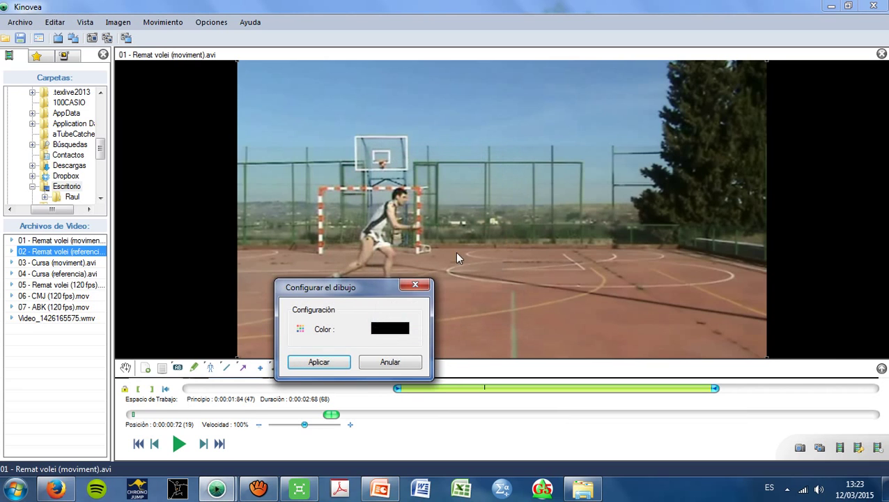
click(324, 363)
scroll(472, 287, up, 2)
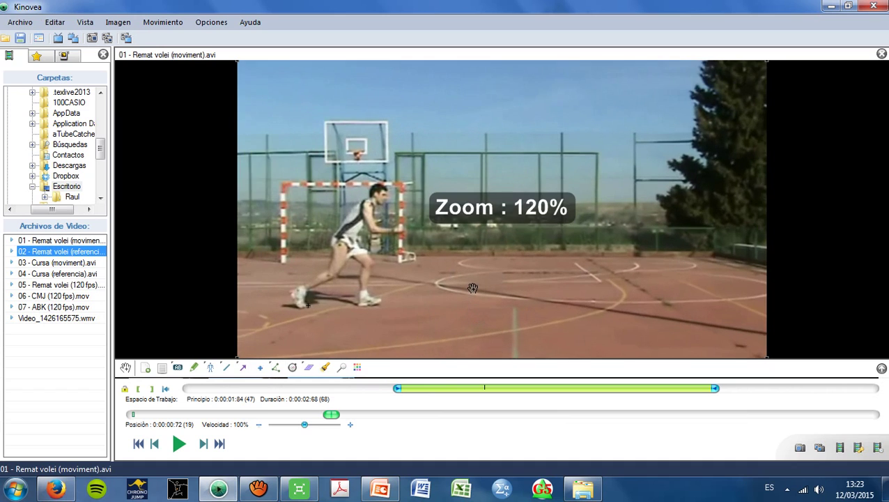
scroll(472, 288, up, 1)
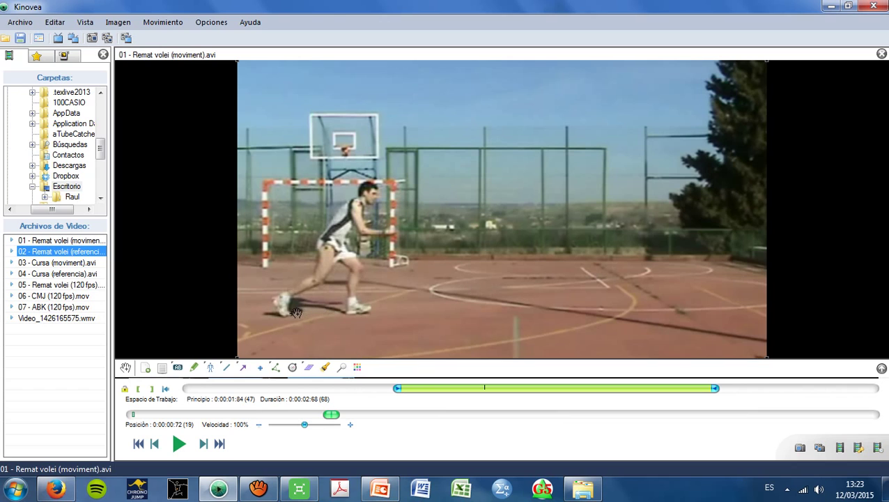
right_click(293, 311)
click(307, 320)
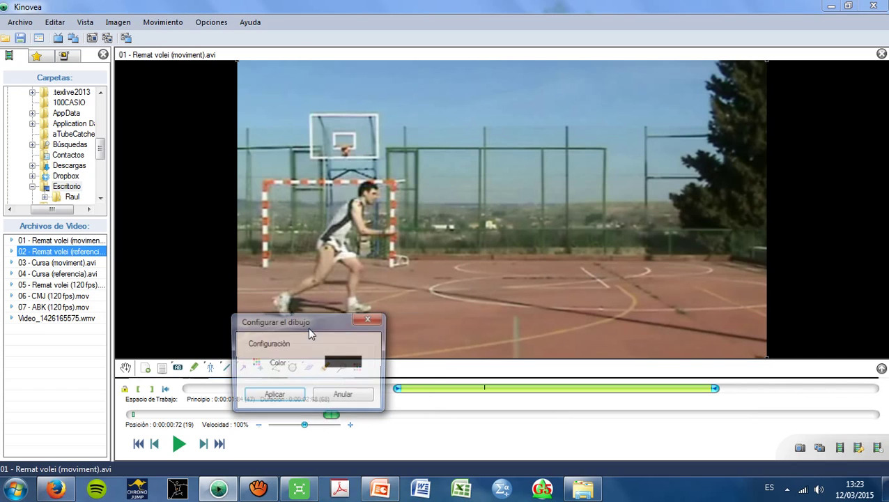
click(370, 319)
- Turn off the default persistence value of the rear-foot marker and make the marker always visible
right_click(291, 313)
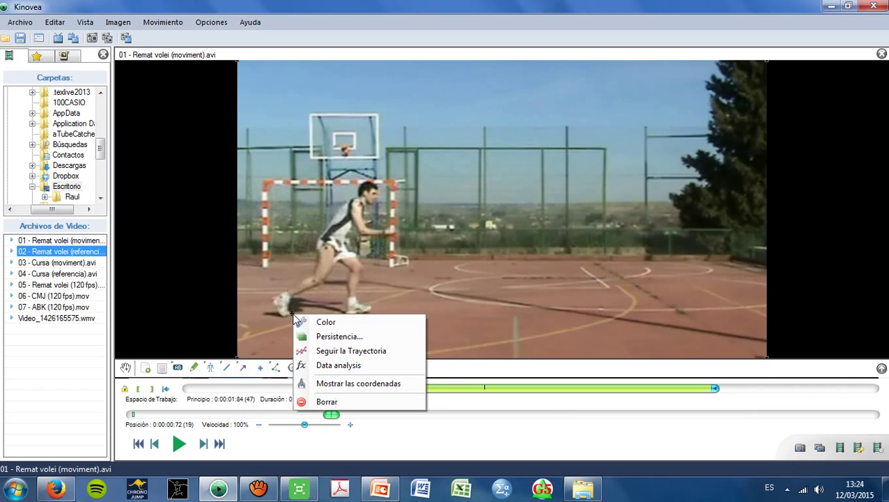
click(307, 335)
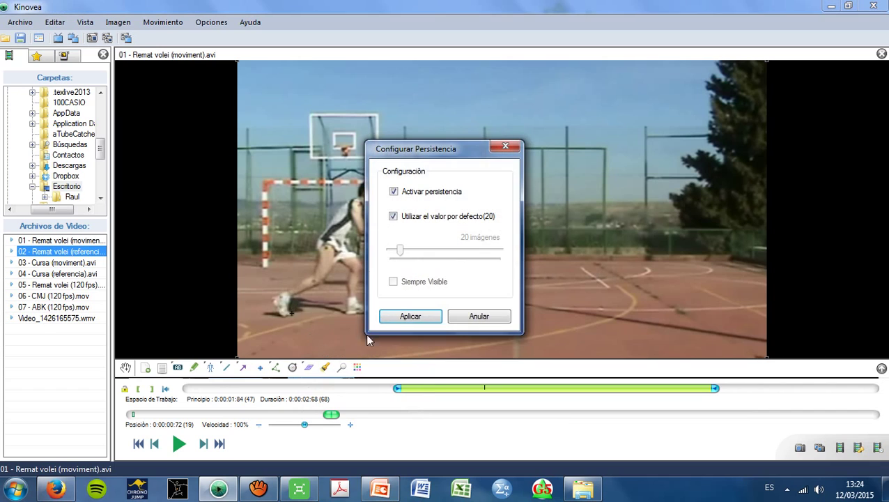
click(393, 216)
click(393, 281)
click(411, 317)
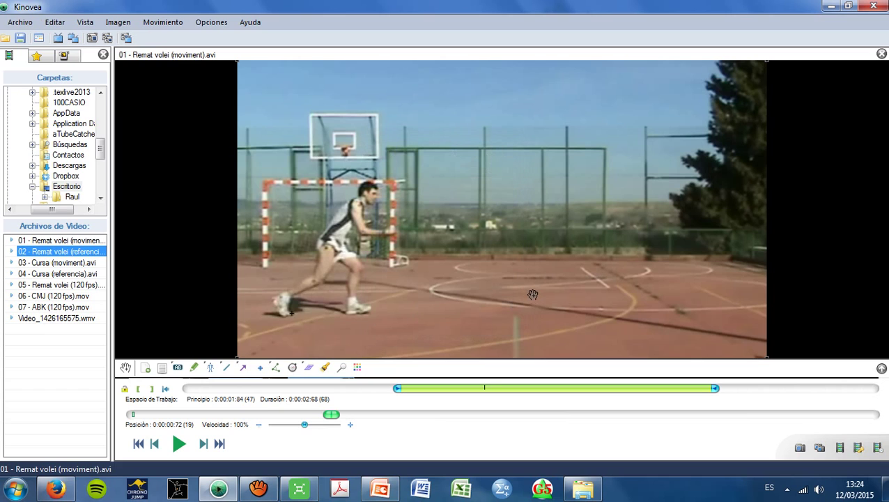
- Advance the video to position 0:00:01:20 (31) and place a cross marker under the athlete's front foot
scroll(533, 294, up, 8)
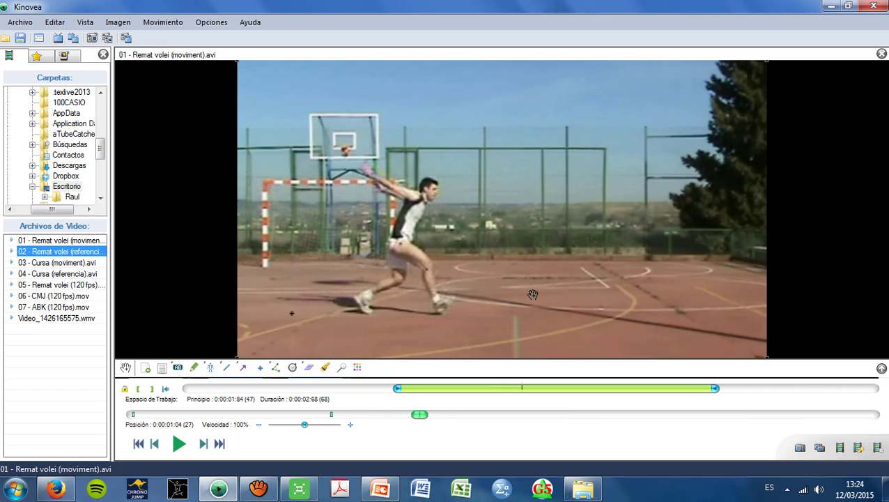
scroll(533, 295, up, 4)
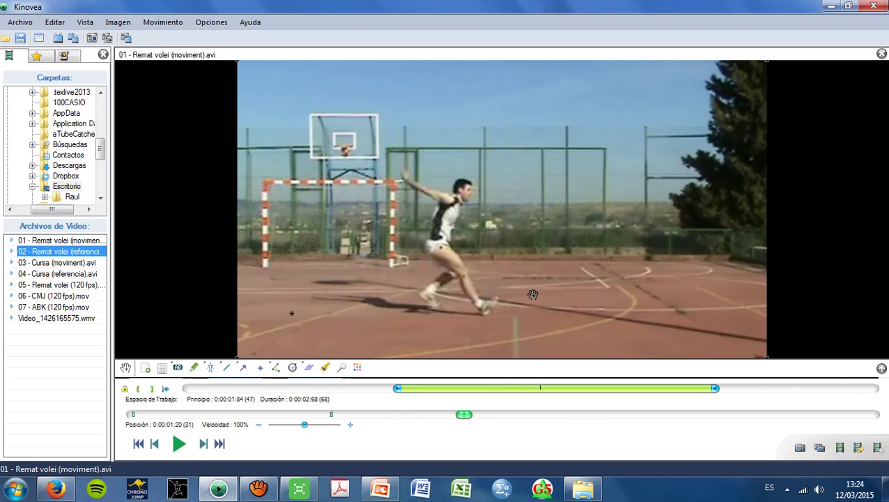
click(260, 368)
click(126, 368)
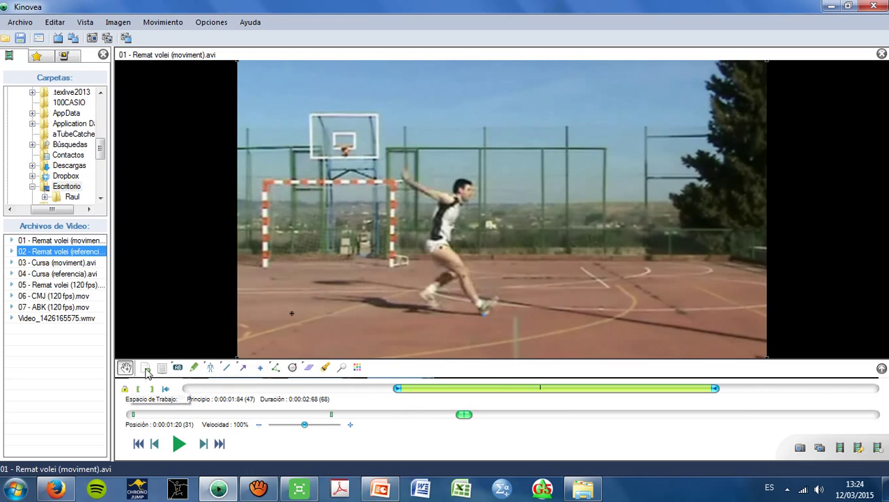
- Set the color of the front-foot cross marker to black
right_click(484, 315)
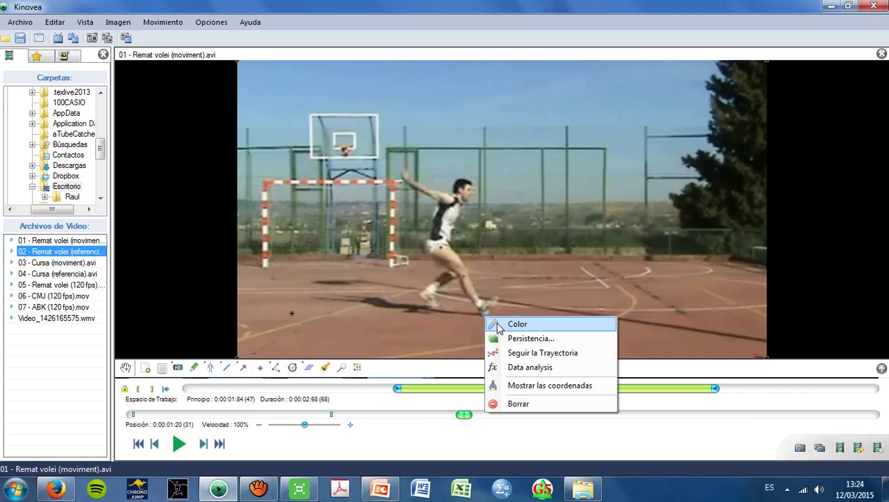
click(503, 321)
click(519, 359)
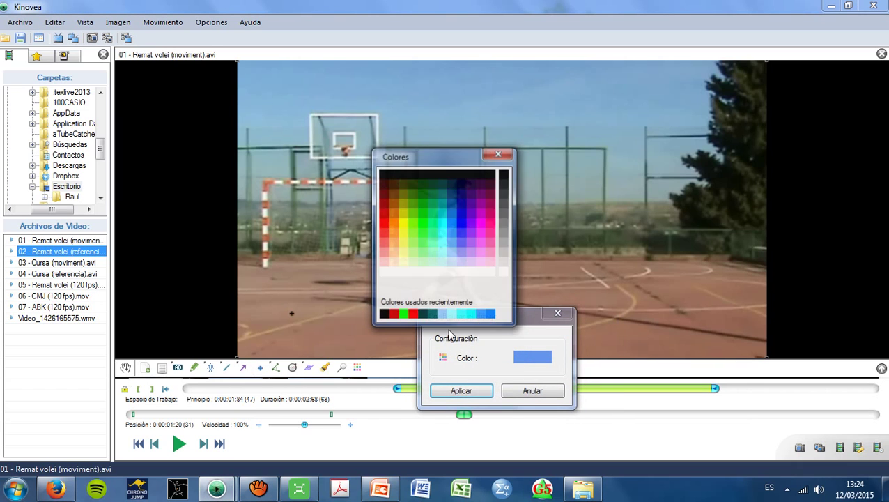
click(384, 313)
click(460, 391)
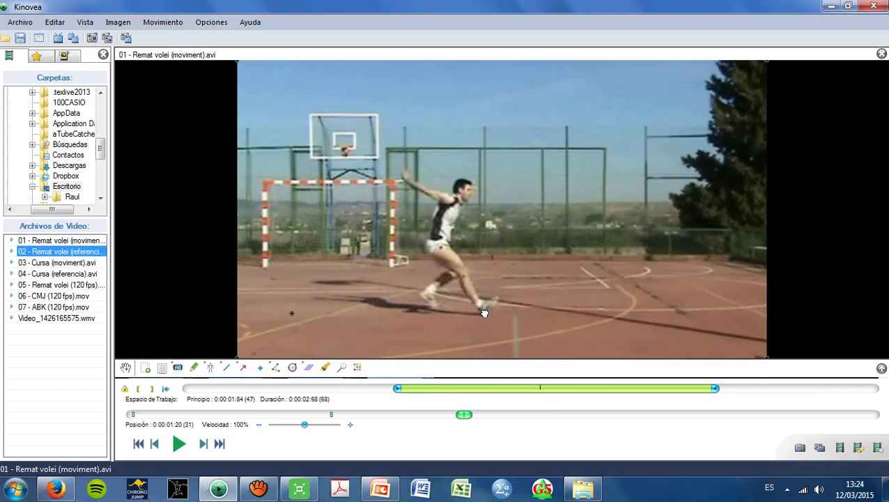
- Turn off the default persistence value of the front-foot marker and make the marker always visible
right_click(485, 313)
click(512, 335)
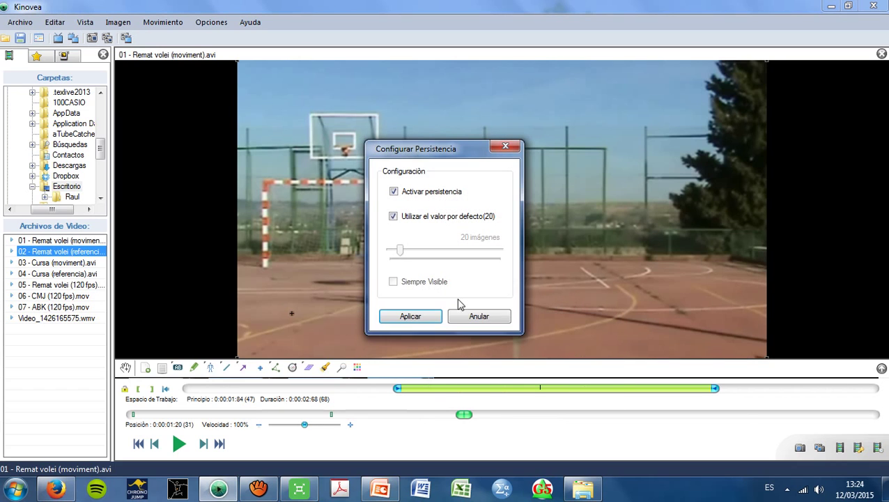
click(393, 216)
click(394, 280)
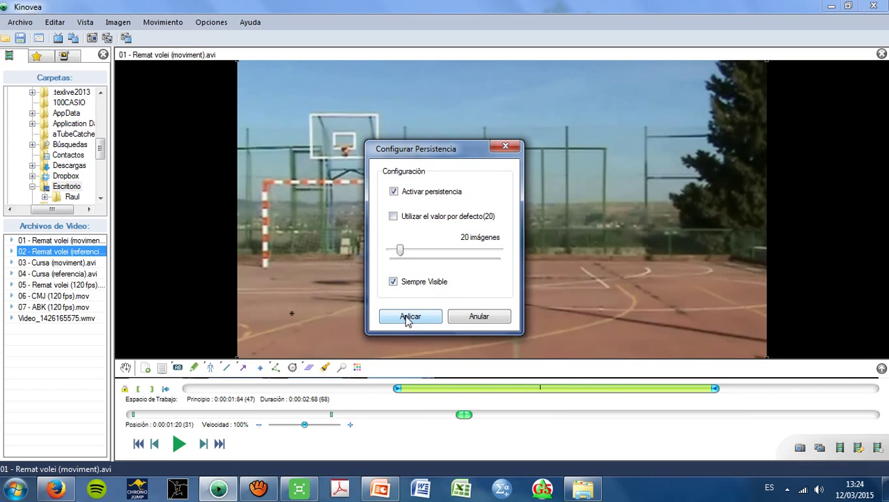
click(407, 317)
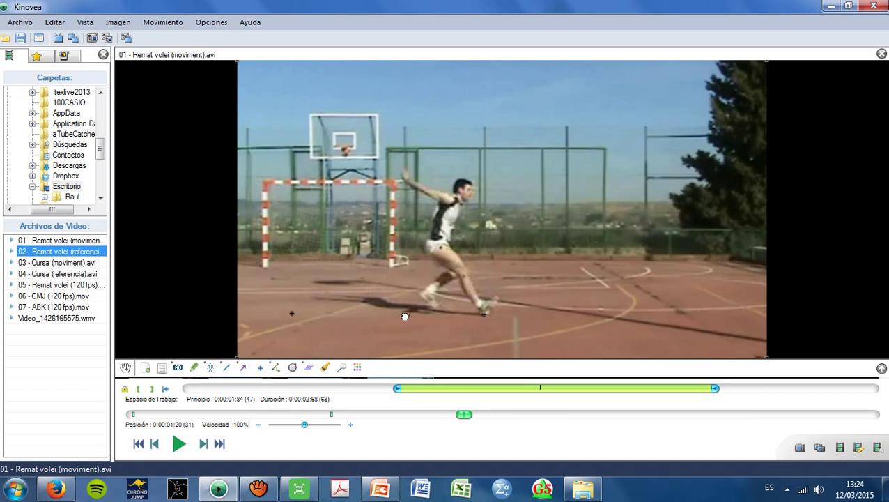
- Advance the video to position 0:00:01:96 (50) and place a cross marker at the tip of the athlete's raised hand
scroll(405, 315, down, 10)
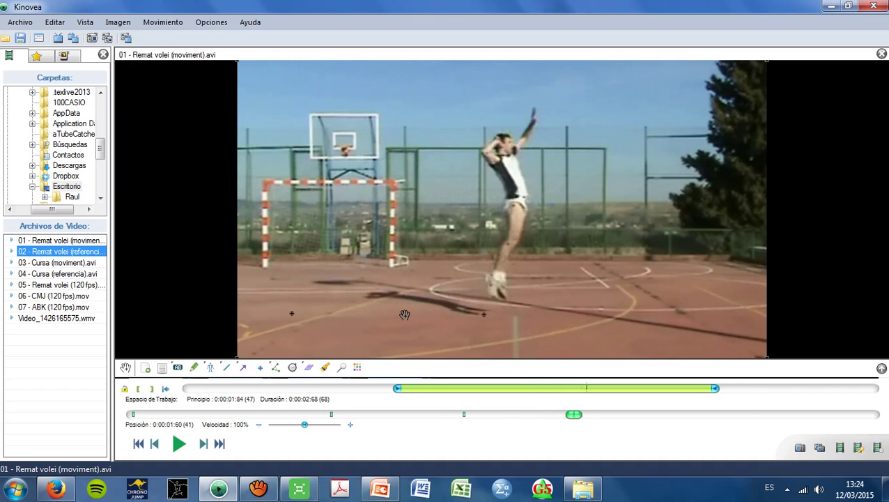
scroll(405, 315, down, 9)
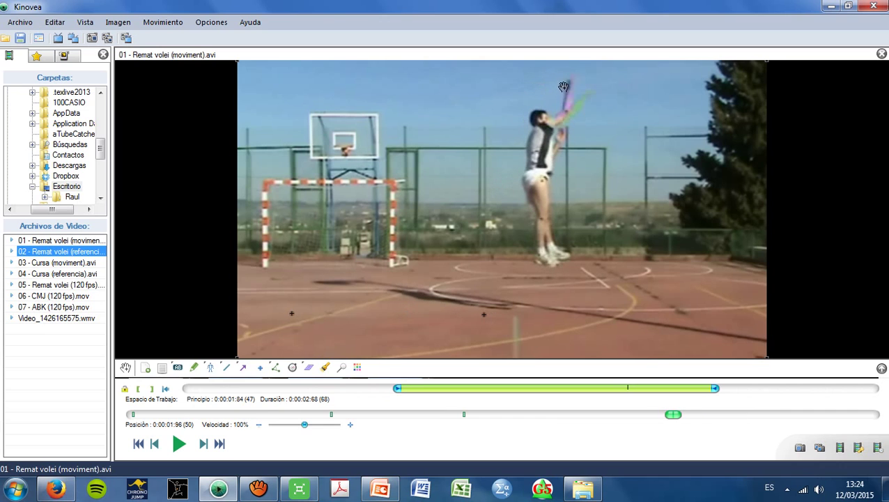
scroll(571, 260, up, 5)
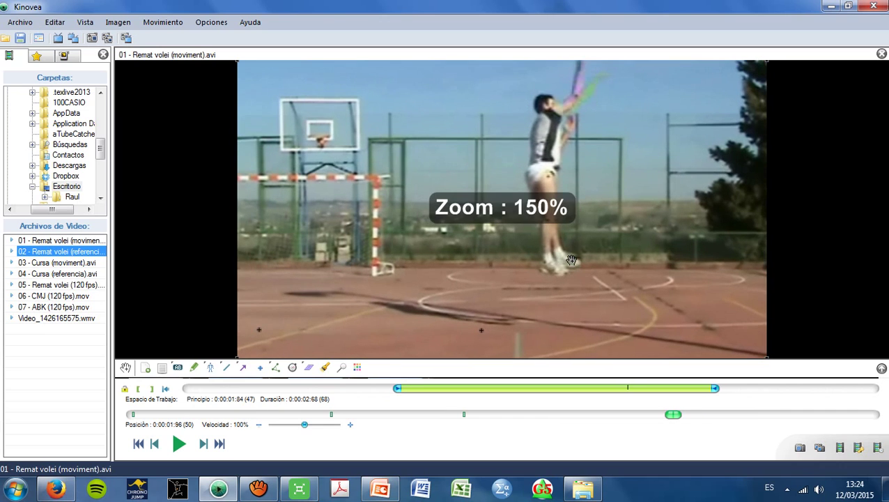
drag(647, 165, 596, 224)
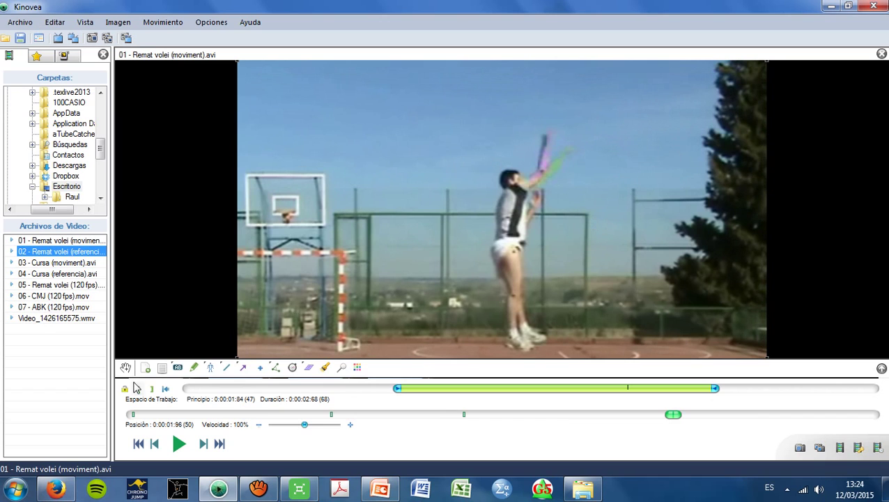
scroll(568, 213, up, 3)
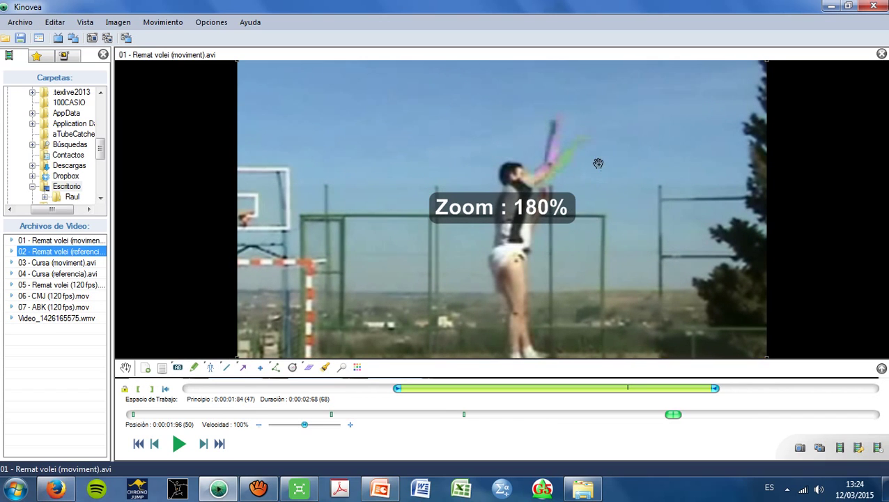
drag(591, 162, 561, 190)
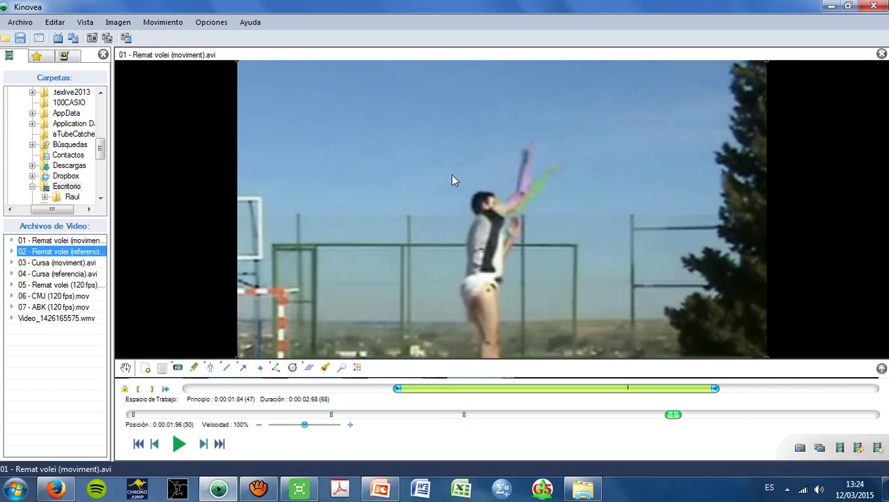
- Set the color of the raised-hand cross marker to black
right_click(533, 141)
click(546, 149)
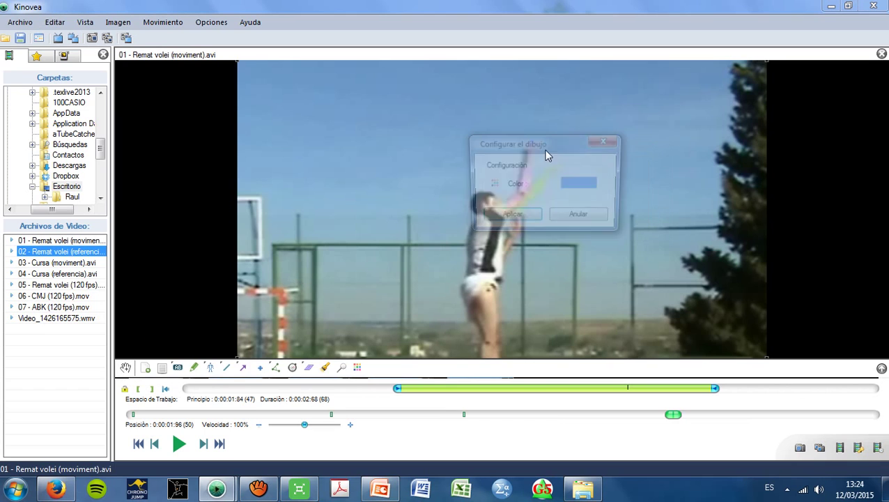
click(586, 185)
click(528, 195)
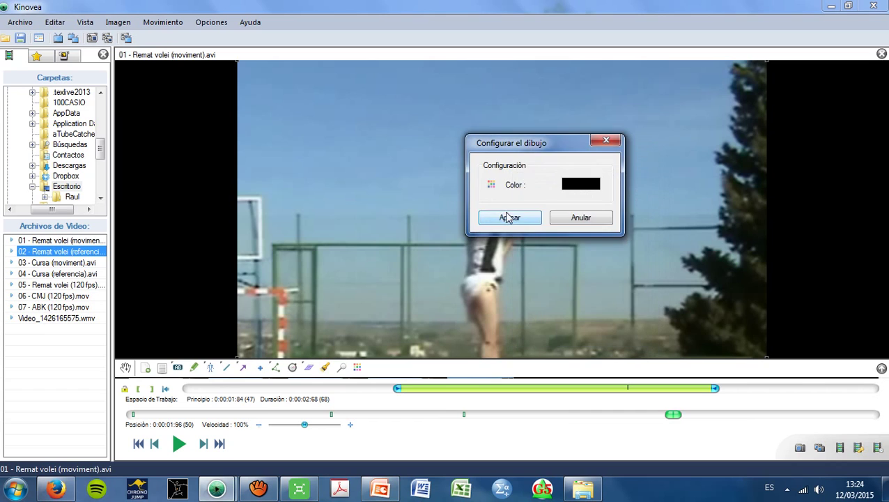
click(509, 218)
- Turn off the default persistence value of the raised-hand marker and make the marker always visible
right_click(534, 142)
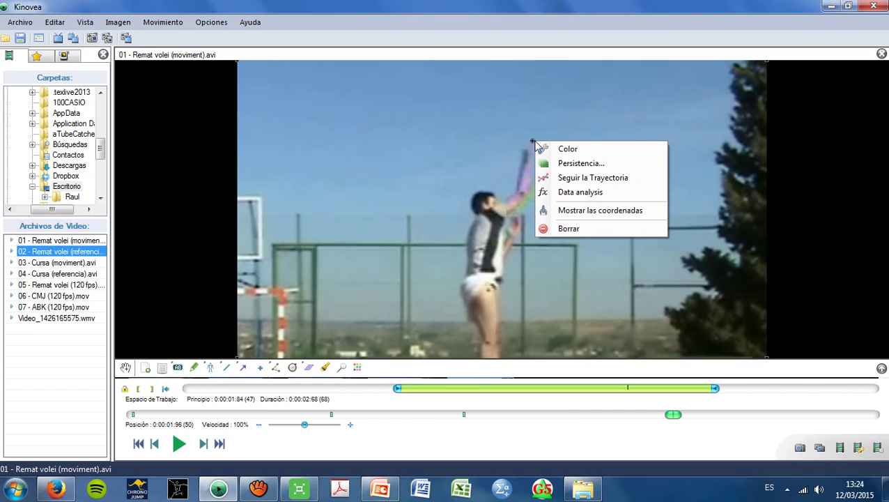
click(550, 163)
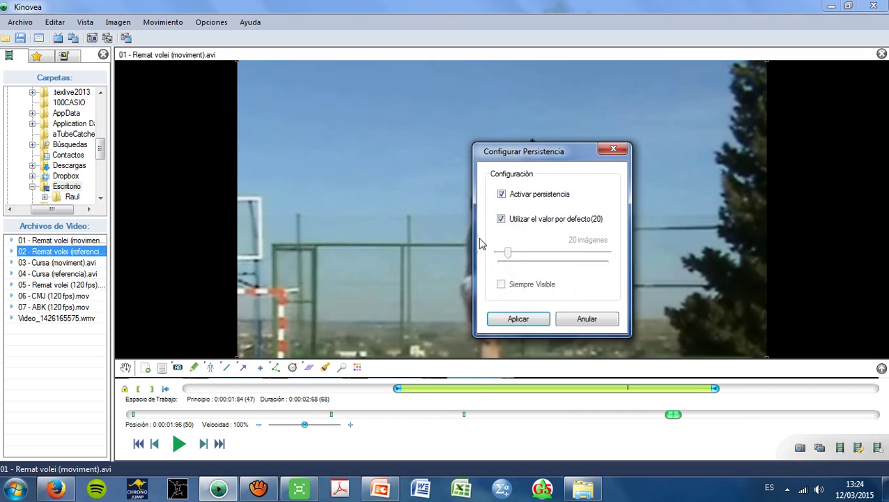
click(502, 219)
click(501, 283)
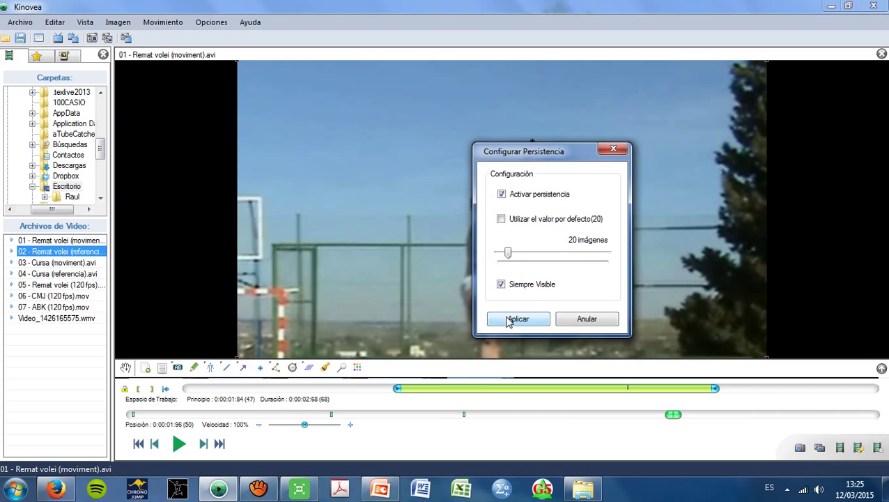
click(511, 319)
- Draw a line about 2.34 m long on the ground between the two foot markers
scroll(452, 238, down, 4)
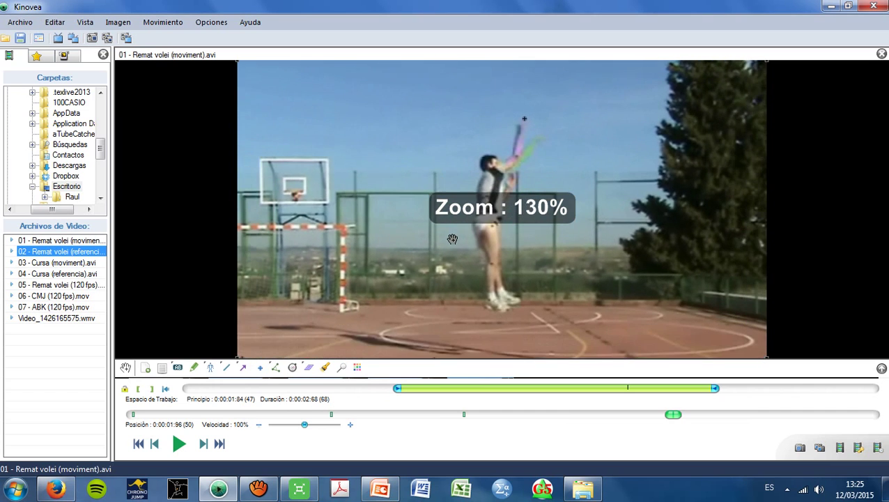
scroll(452, 238, down, 1)
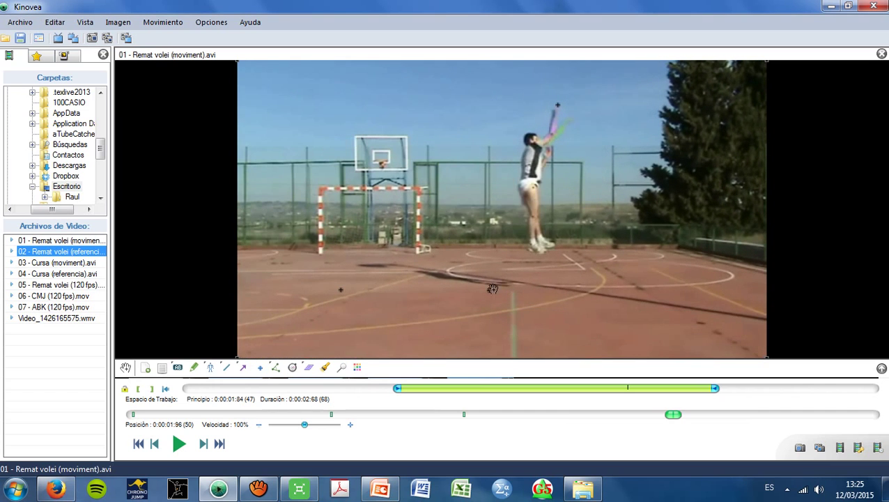
click(225, 370)
drag(402, 288, 489, 292)
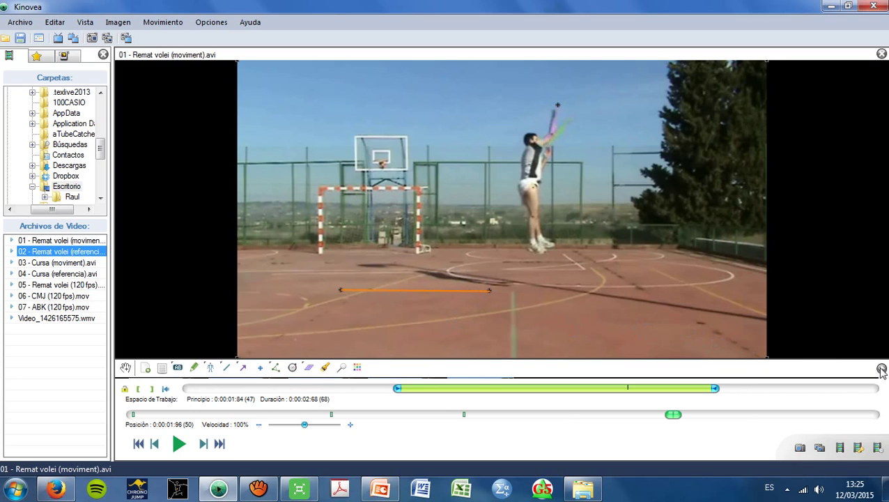
- Show the ground line's measurement with its label below the line, and fine-tune the line's end on the front-foot marker
right_click(434, 290)
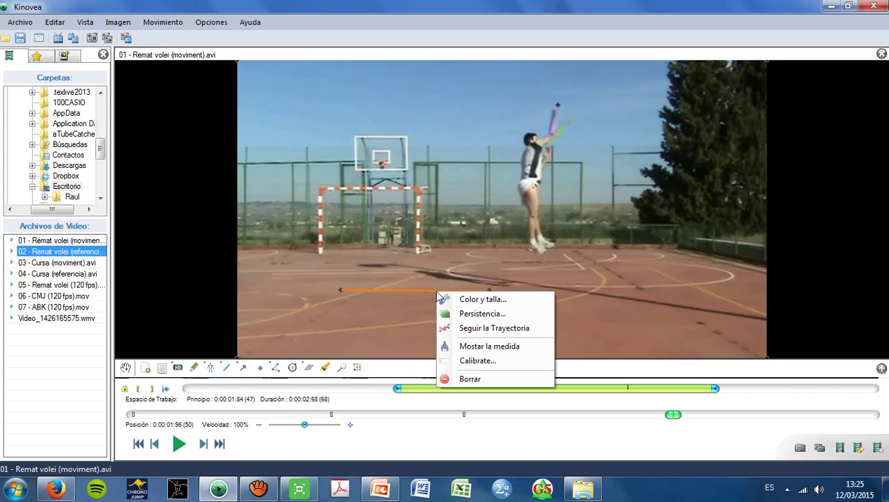
click(470, 346)
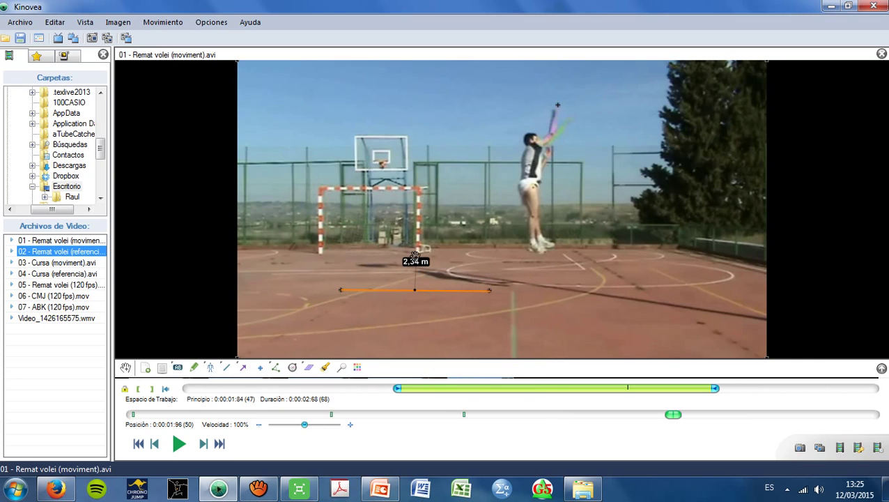
drag(416, 262, 413, 320)
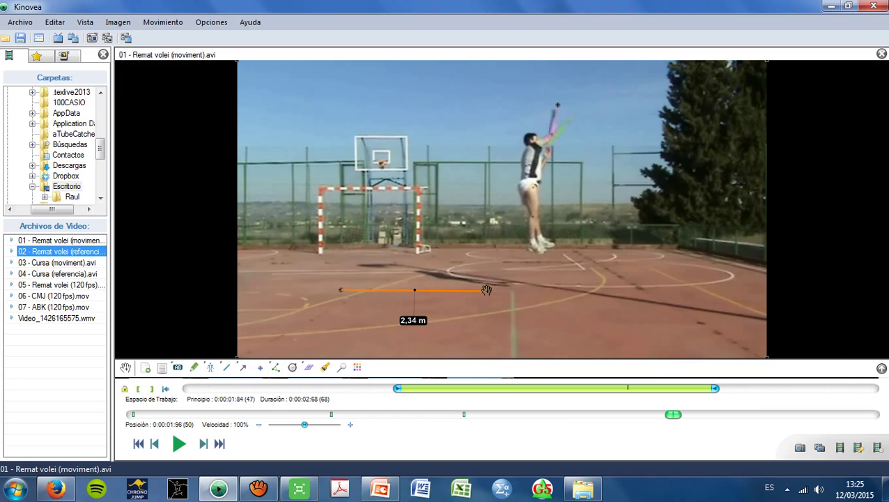
drag(486, 289, 488, 290)
- Draw an angle of about 269° from the raised-hand marker to the front-foot marker, with its vertex directly below the hand at ground-line height
click(278, 368)
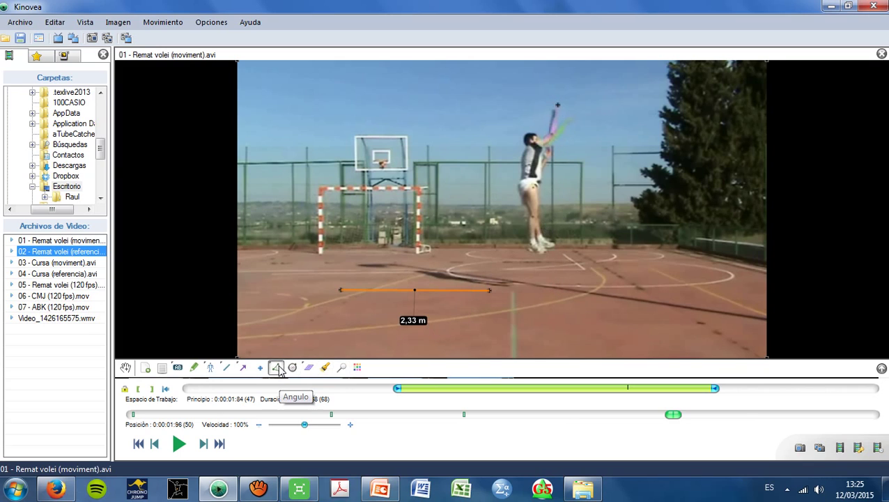
click(587, 212)
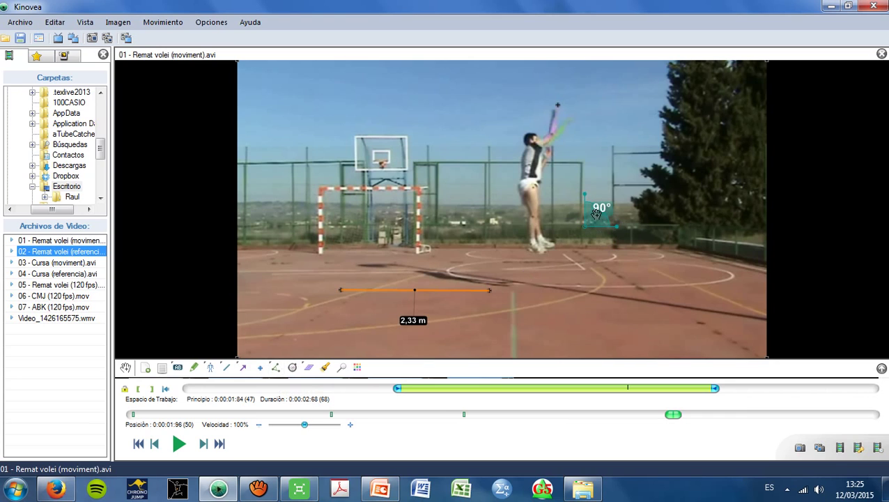
drag(603, 215, 557, 108)
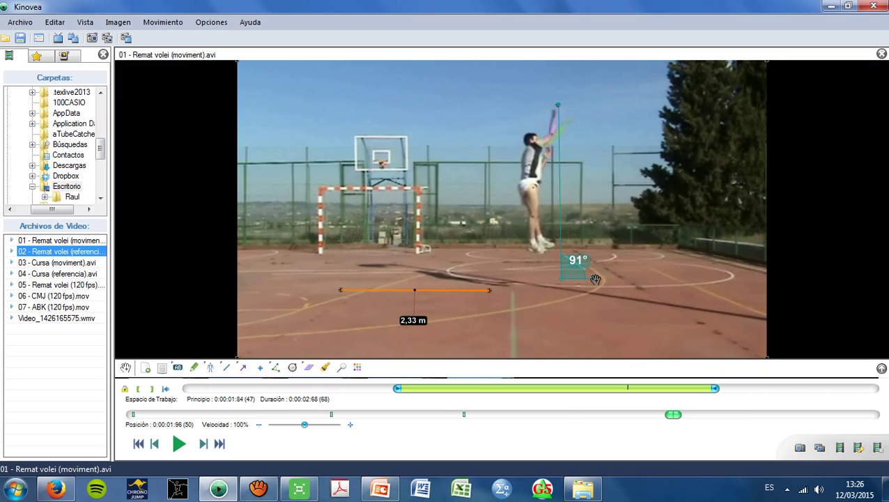
drag(592, 279, 489, 292)
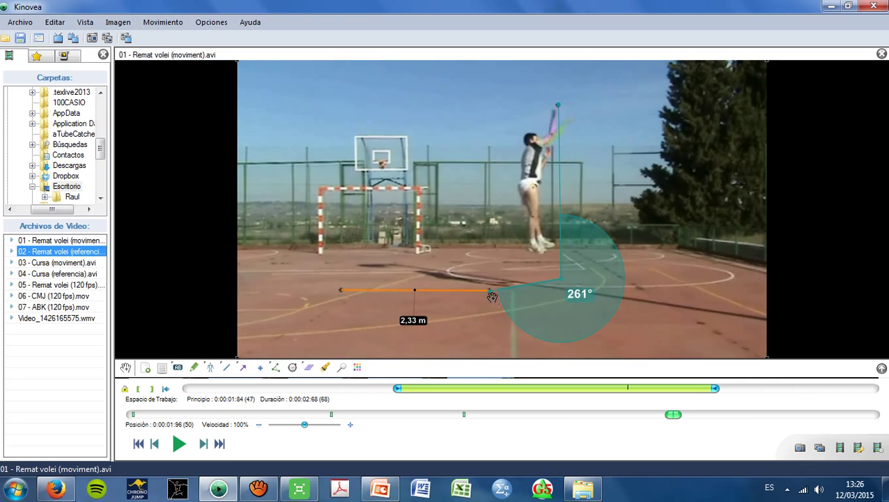
drag(494, 291, 490, 292)
drag(561, 278, 558, 290)
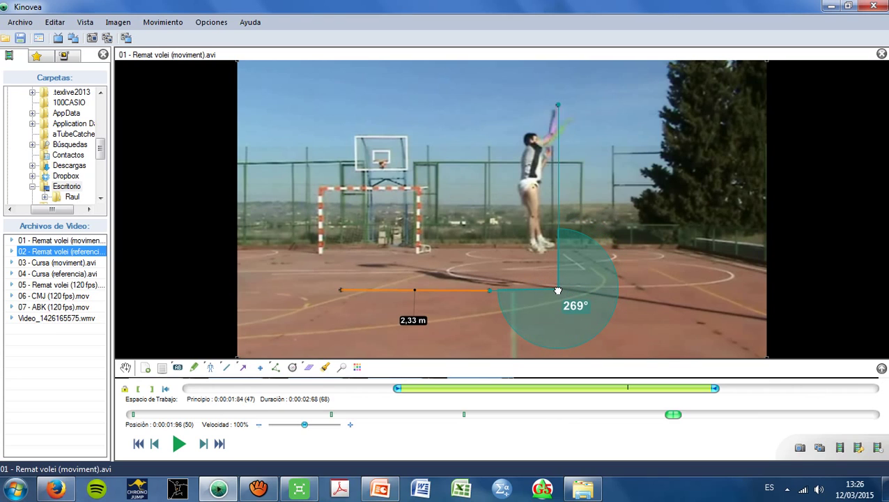
- Invert the angle below the raised hand and fine-tune its vertex on the ground to about 90°
right_click(586, 267)
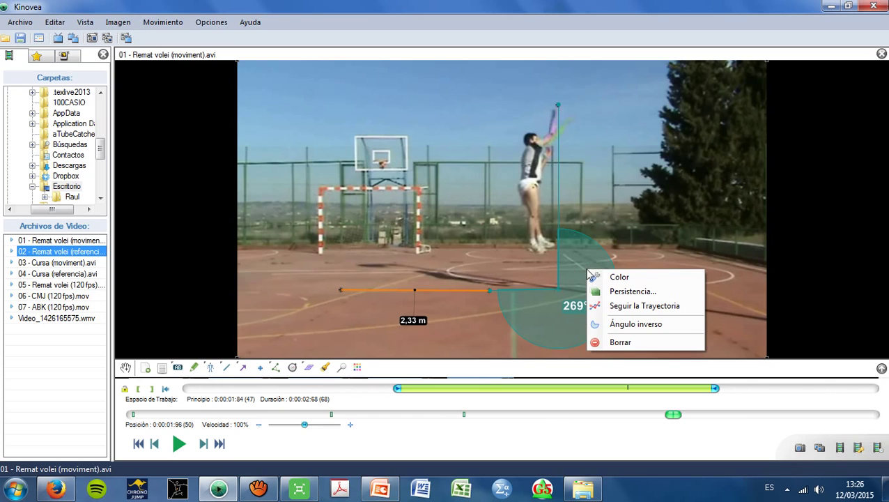
click(632, 325)
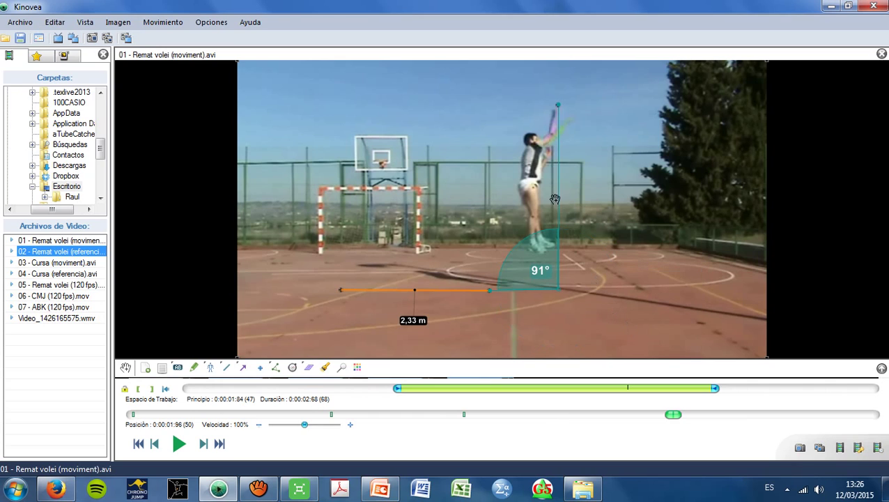
drag(559, 290, 559, 290)
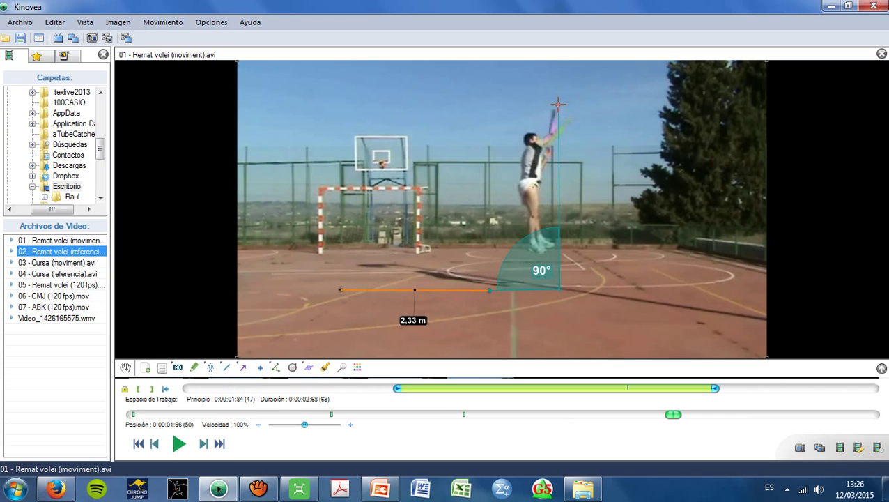
- Draw a vertical line about 2.93 m long from the raised-hand marker to the angle's vertex, and place its measurement label beside the line
drag(557, 104, 558, 289)
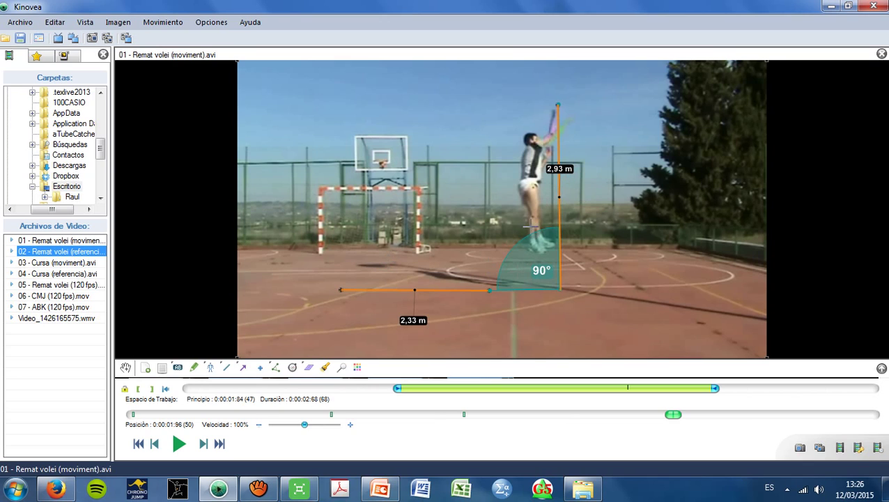
click(126, 367)
drag(564, 169, 600, 195)
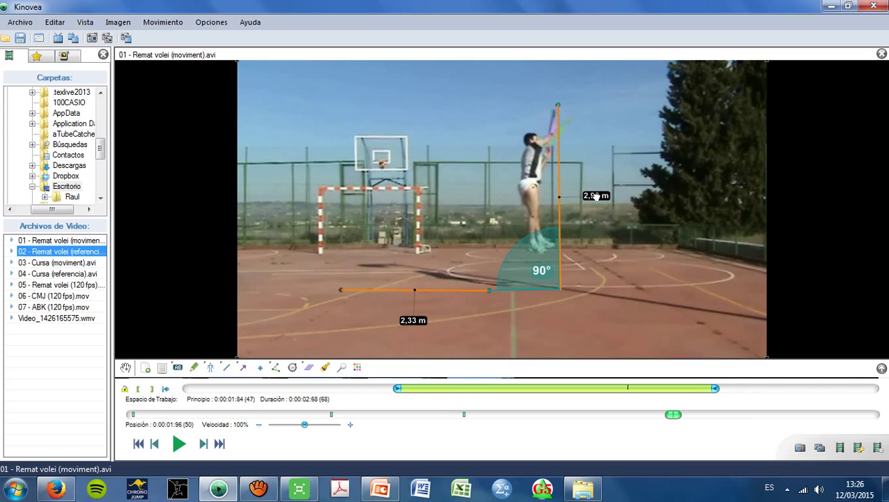
- Change the color of the ground line between the foot markers to dark blue
right_click(385, 290)
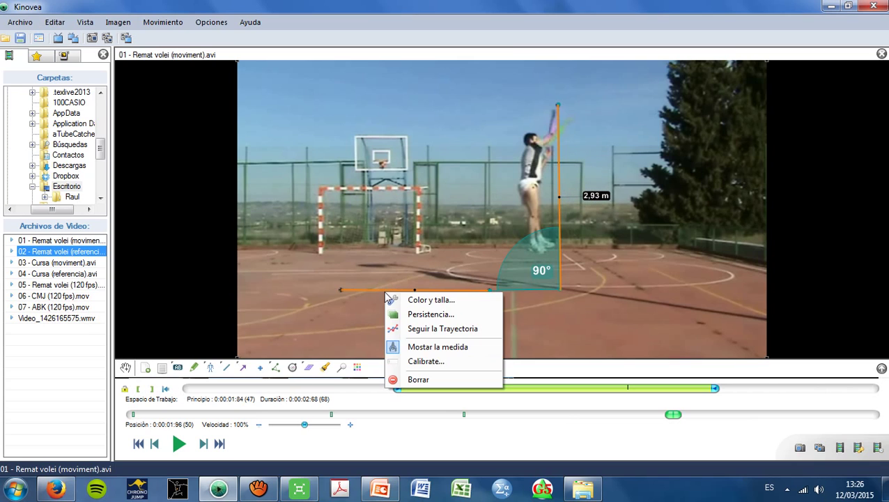
click(406, 300)
click(434, 329)
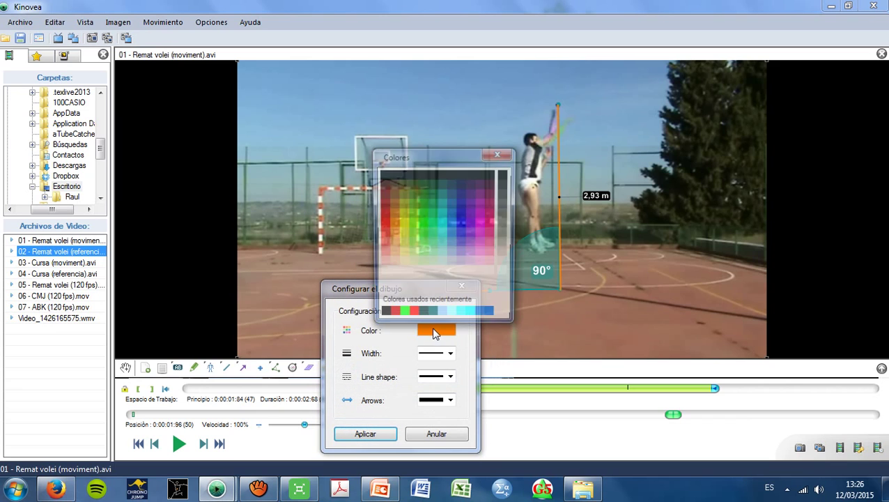
click(460, 194)
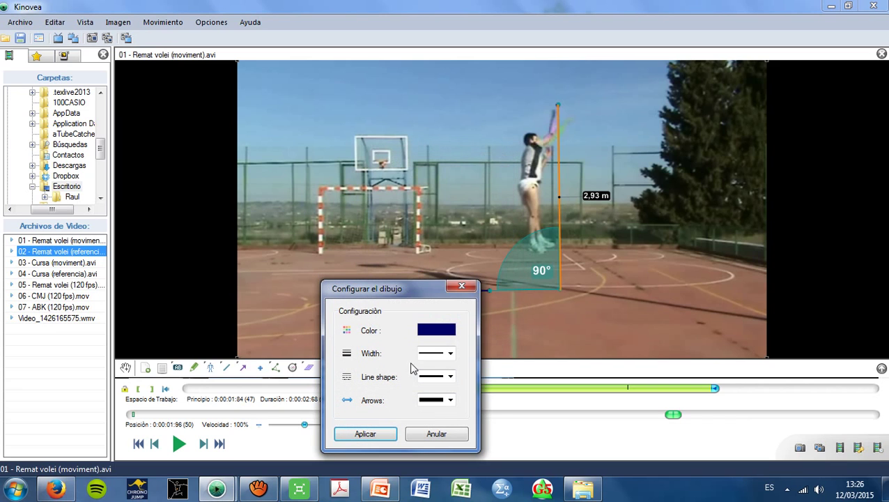
click(365, 434)
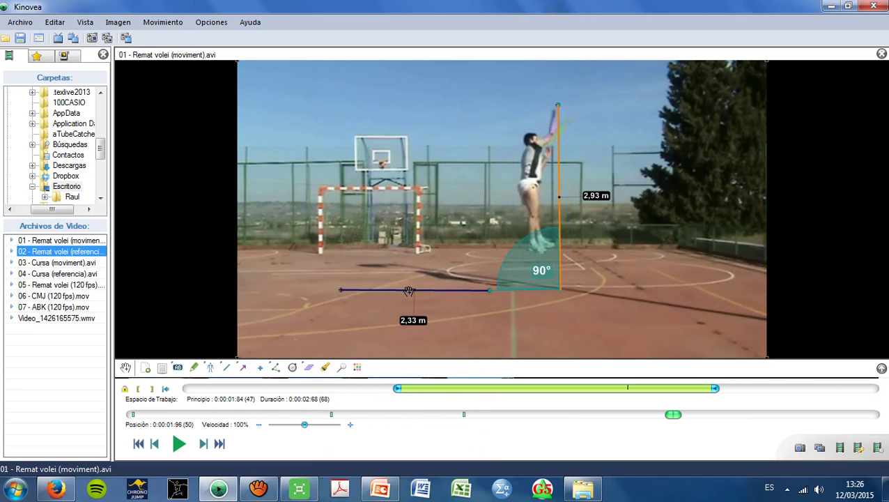
- Turn off the default persistence value of the ground line and make the line always visible
right_click(409, 291)
click(437, 315)
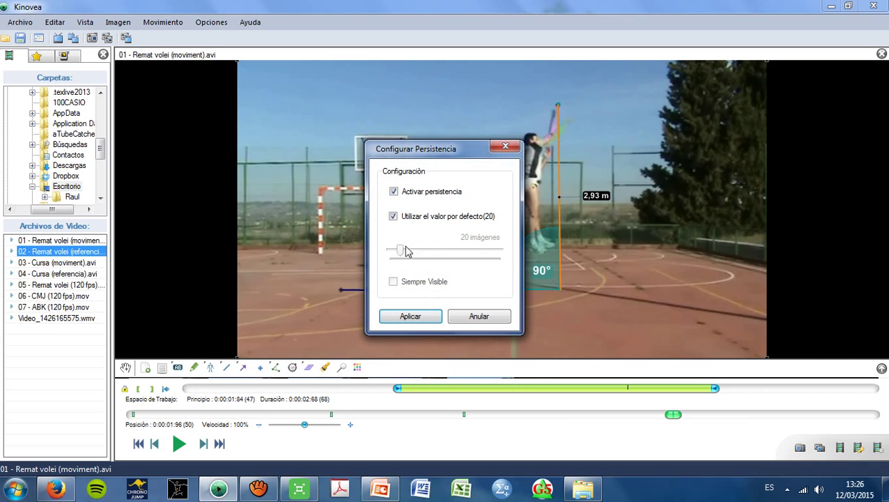
click(393, 216)
click(393, 282)
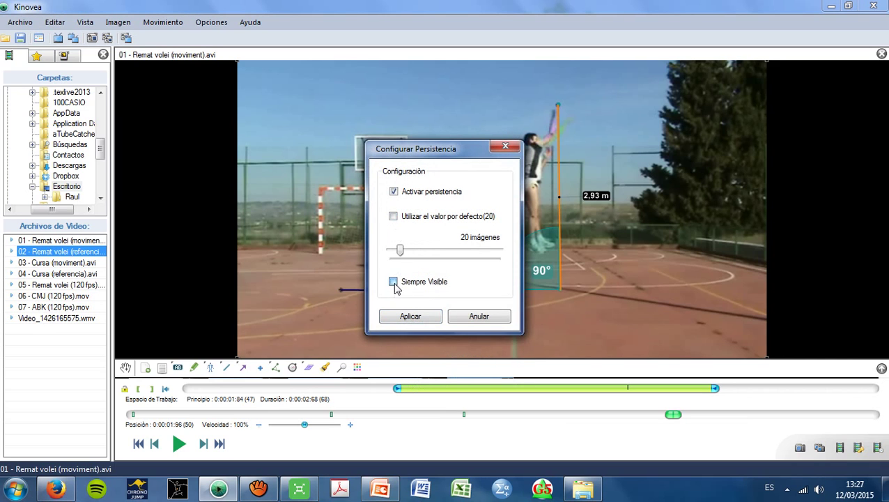
click(413, 319)
- Delete the 90° angle and change the color of the vertical line to dark blue
right_click(542, 252)
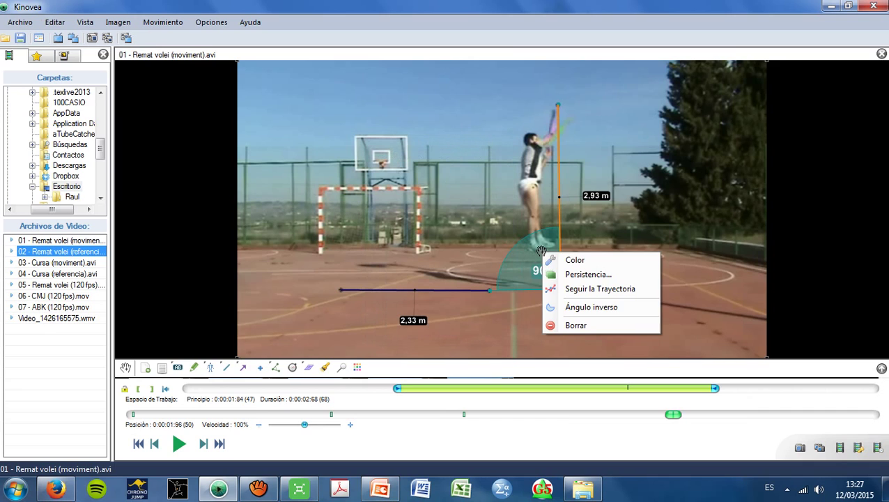
click(584, 321)
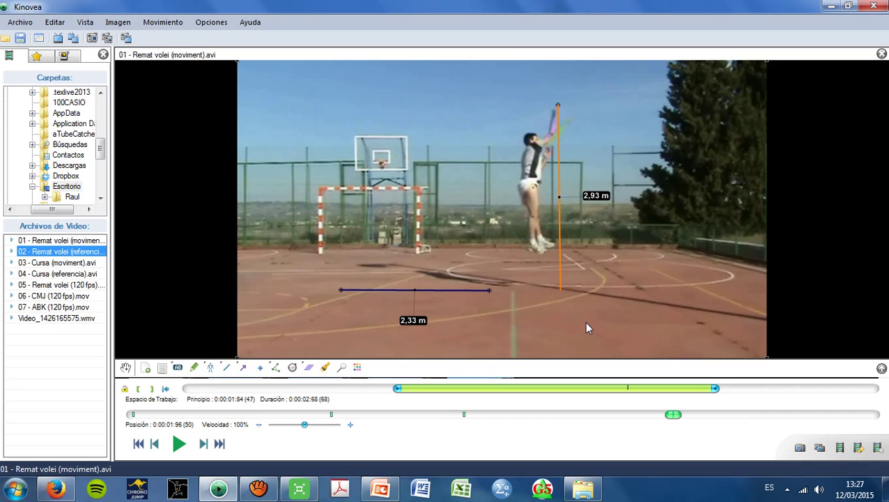
right_click(560, 225)
click(590, 234)
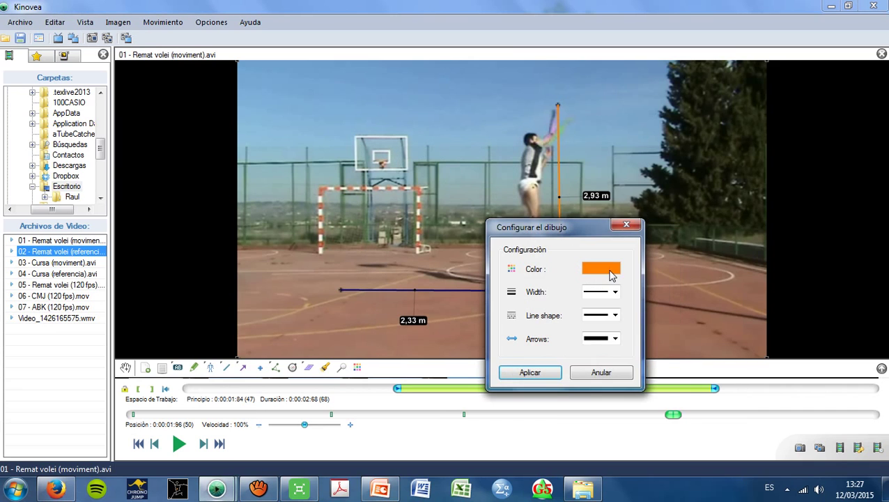
click(596, 269)
click(626, 301)
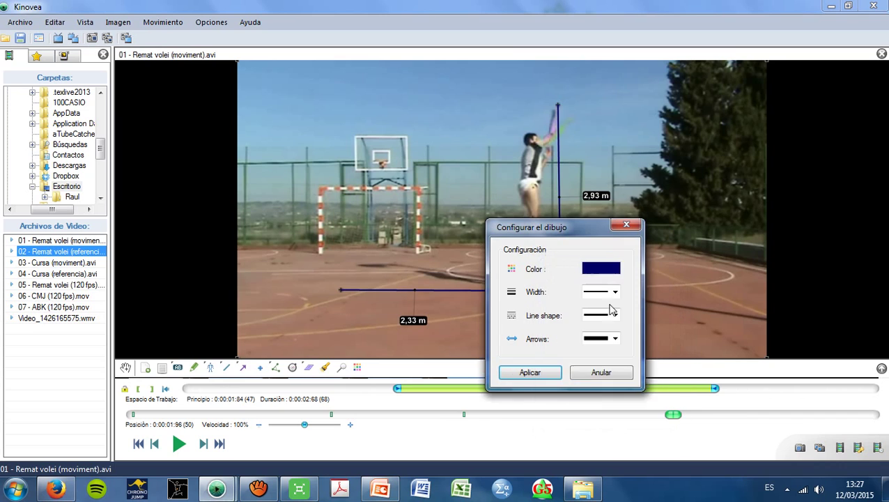
click(588, 372)
- Turn off the default persistence value of the vertical line and make the line always visible
right_click(559, 177)
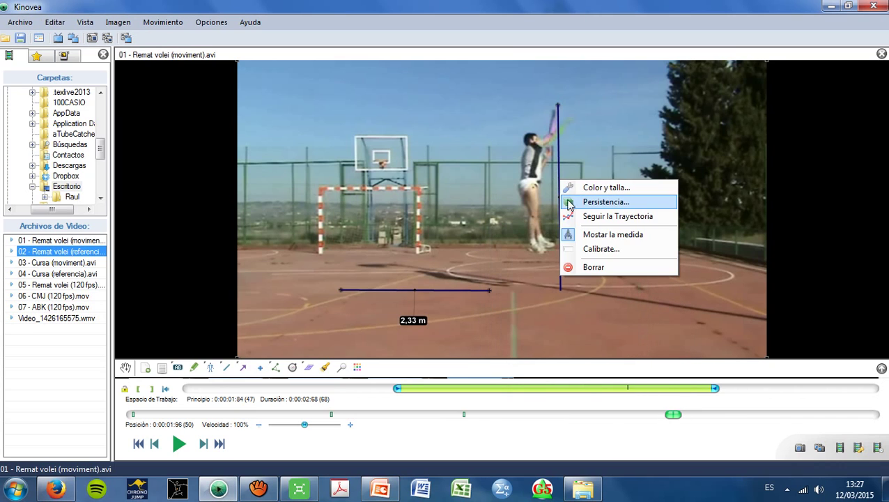
click(568, 201)
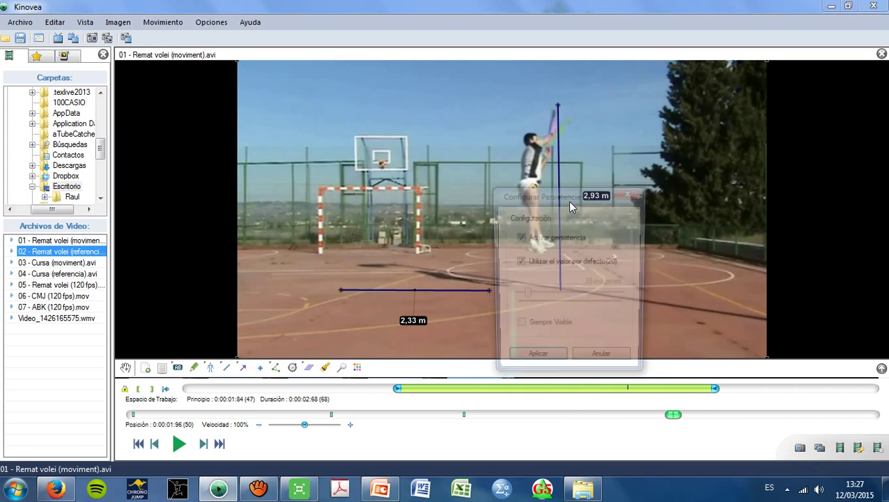
click(519, 262)
click(518, 327)
click(538, 363)
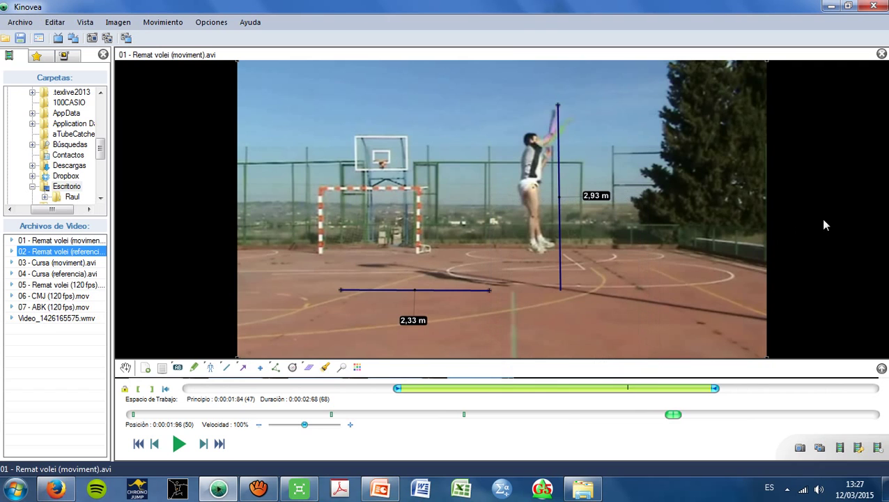
- At position 0:00:01:40 (36), draw an angle of about 105° at the athlete's knee, from the hip to the ankle
key(Left)
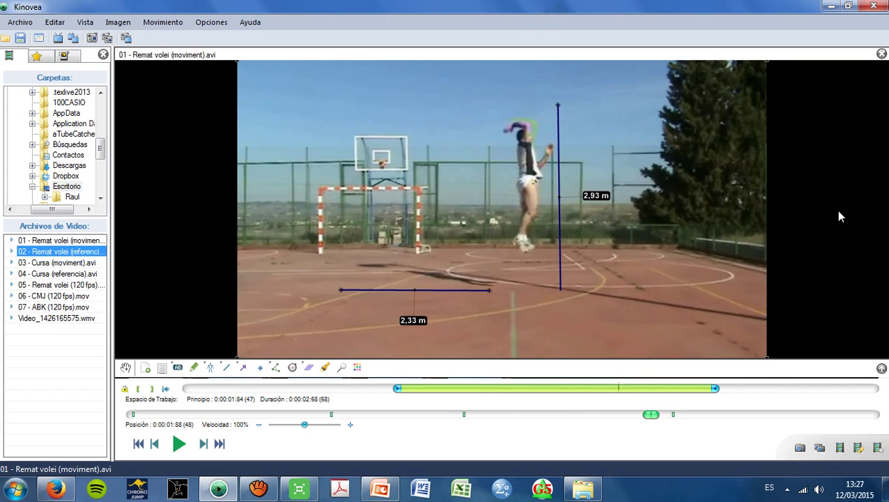
key(Right)
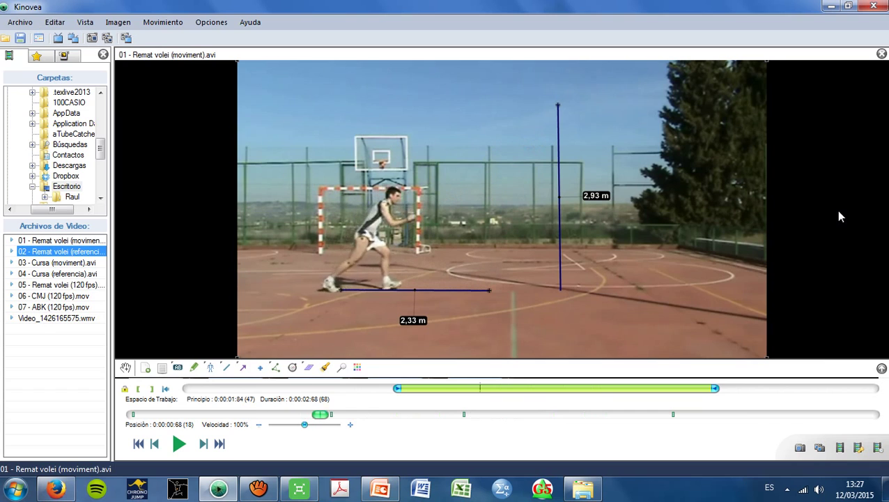
key(Right)
key(Right)
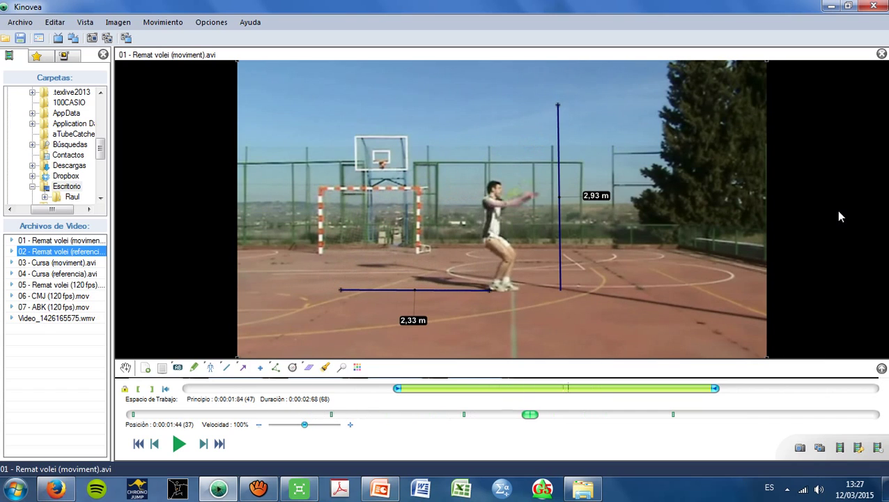
key(Left)
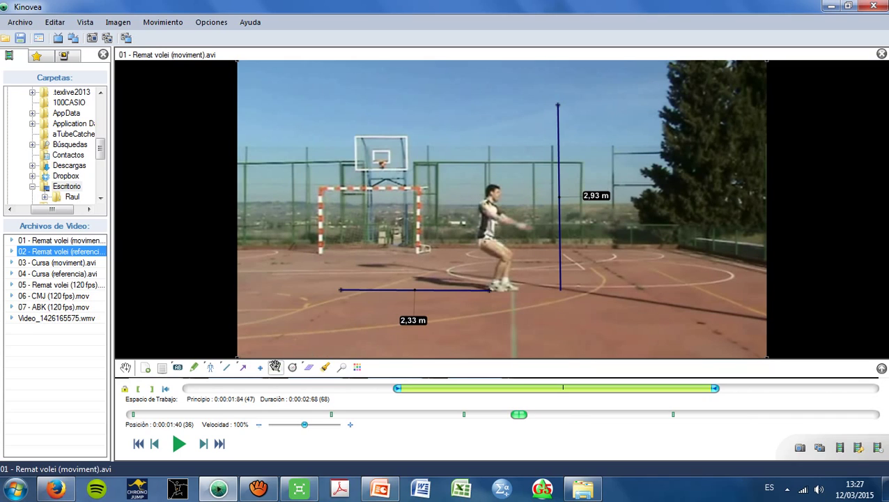
click(275, 368)
click(483, 218)
drag(493, 215, 505, 261)
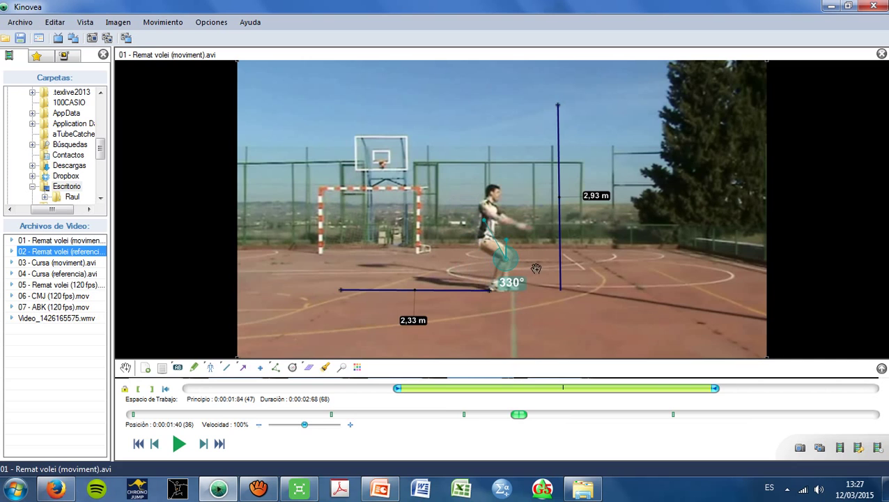
scroll(529, 268, up, 5)
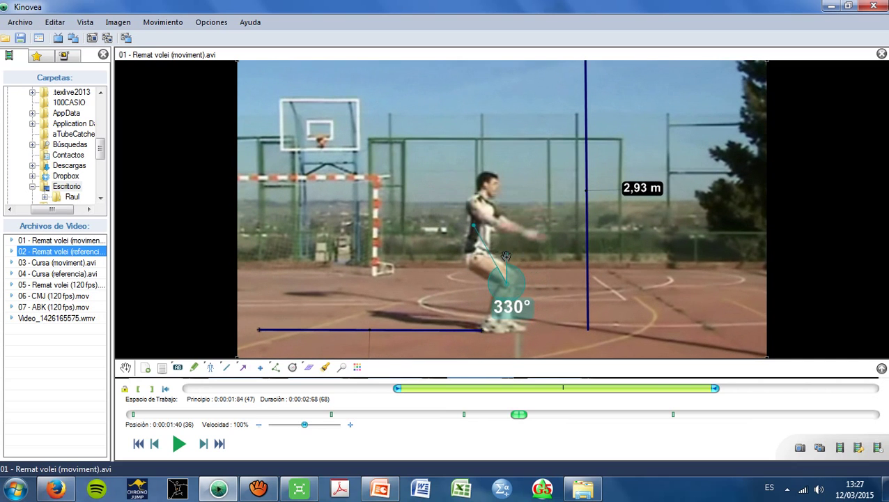
drag(474, 227, 489, 324)
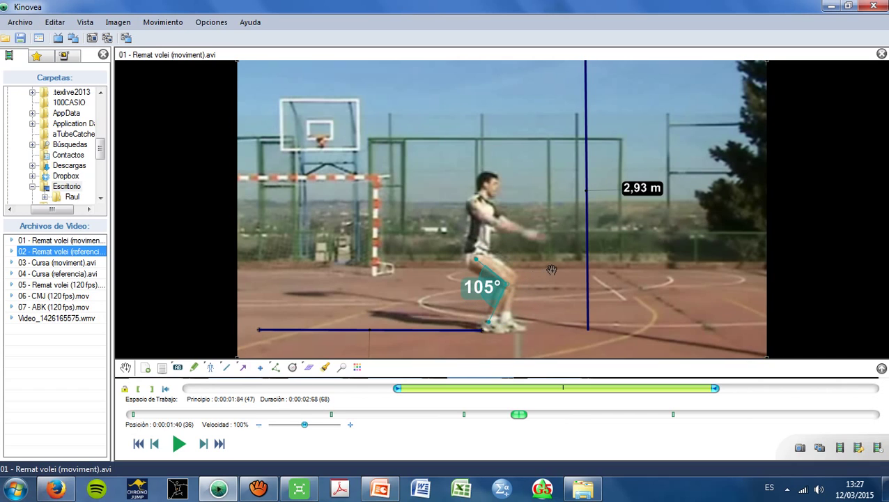
- Try out a stopwatch at position 0:00:01:56 (40) by moving it over the goal, and delete it
scroll(551, 270, down, 4)
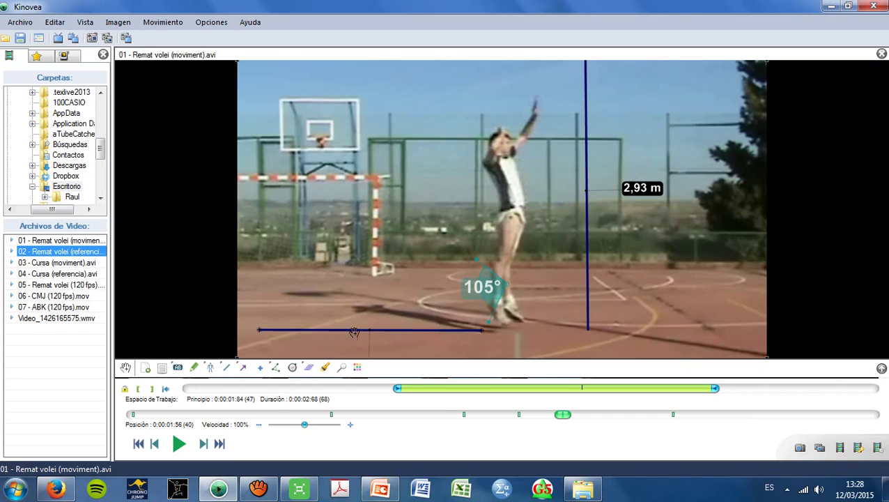
click(414, 208)
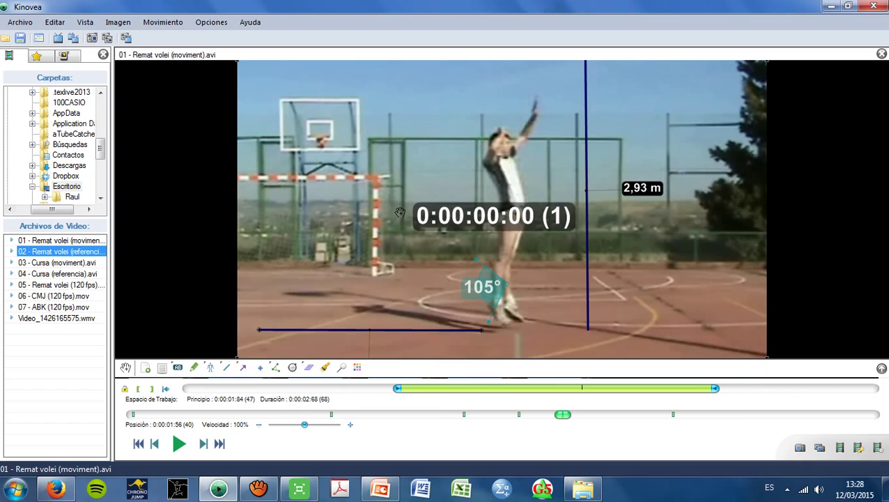
drag(439, 216, 303, 162)
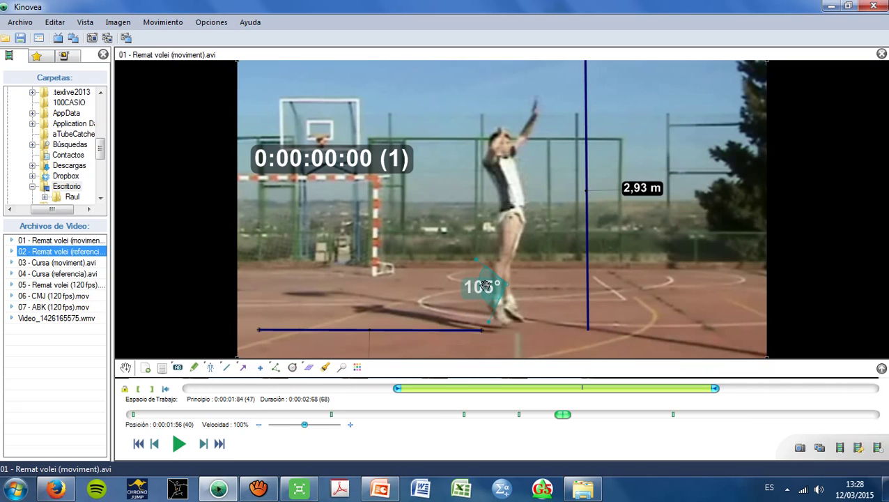
right_click(373, 160)
click(399, 247)
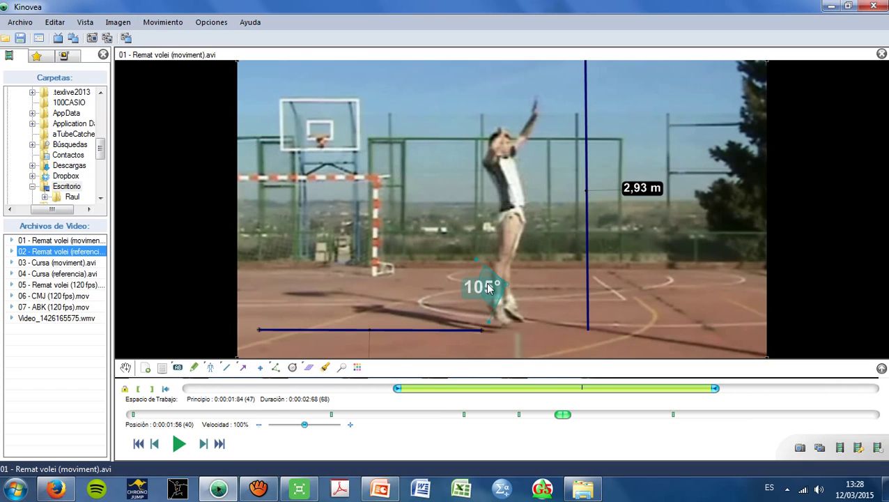
- Delete the 105° knee angle and both distance lines, the horizontal one on the ground and the vertical one
right_click(486, 282)
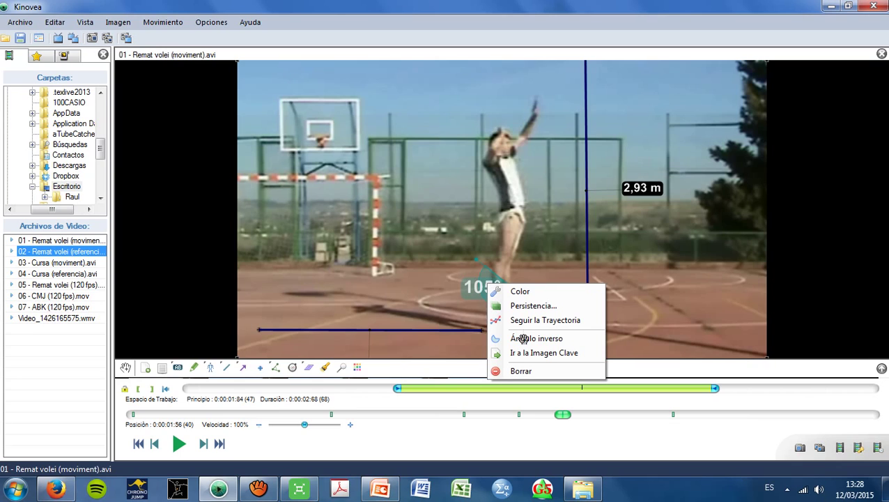
click(522, 372)
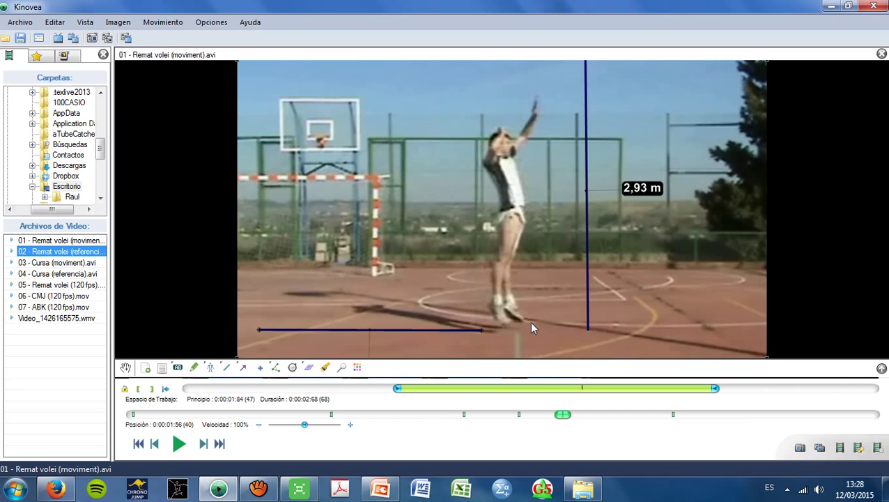
scroll(460, 266, down, 5)
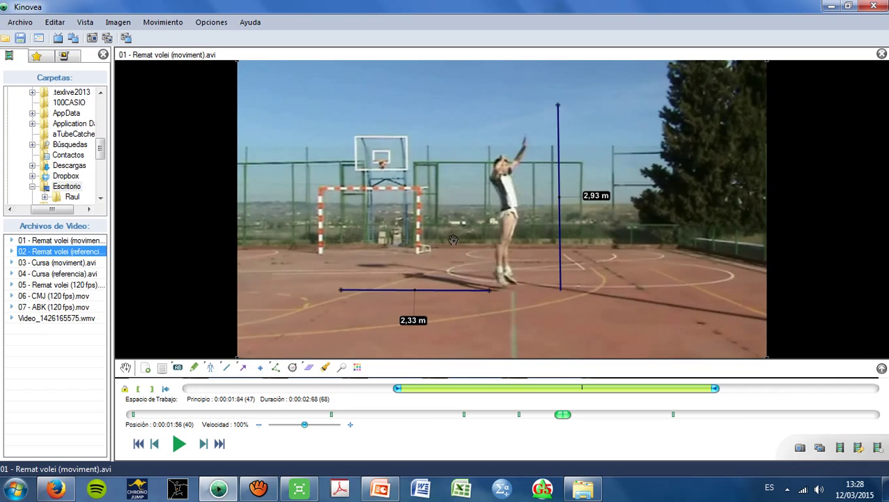
scroll(453, 239, up, 20)
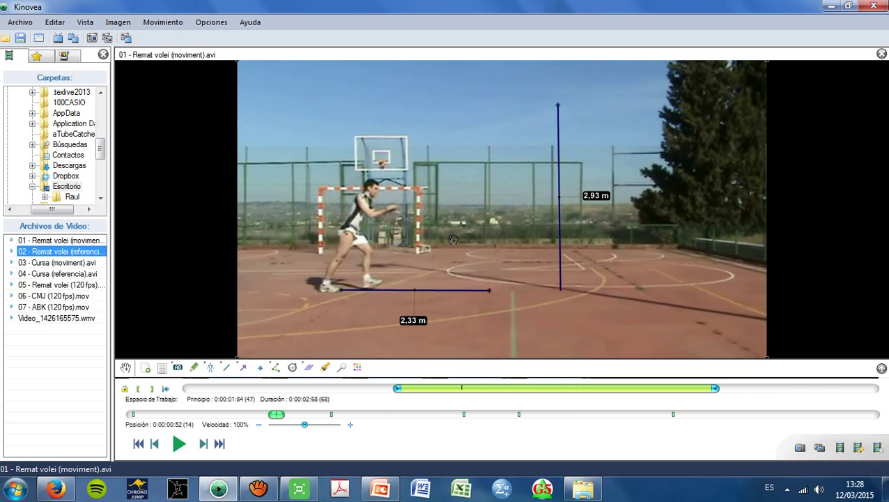
right_click(439, 291)
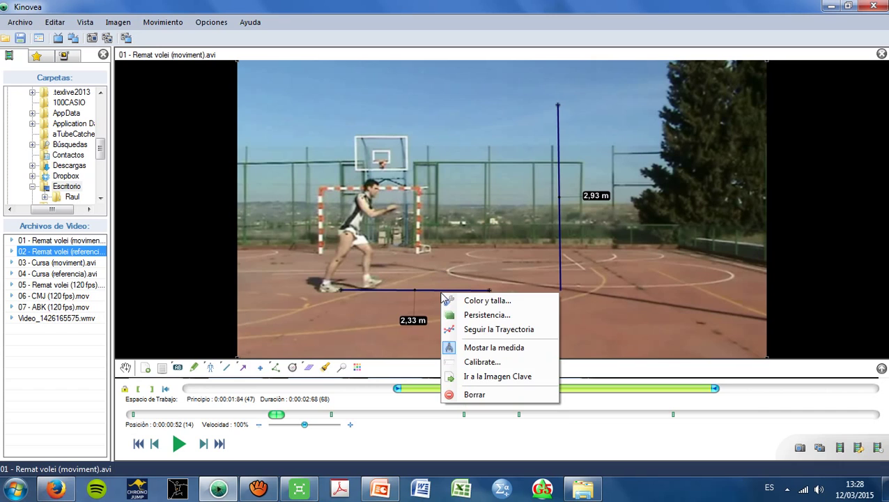
click(475, 395)
right_click(560, 215)
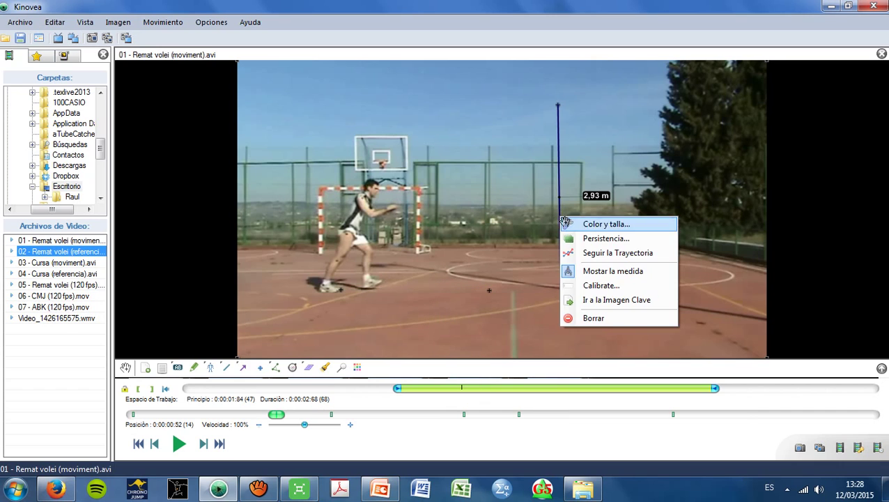
click(595, 321)
- Delete the three cross markers: the one high up in the sky and the two on the ground
right_click(555, 104)
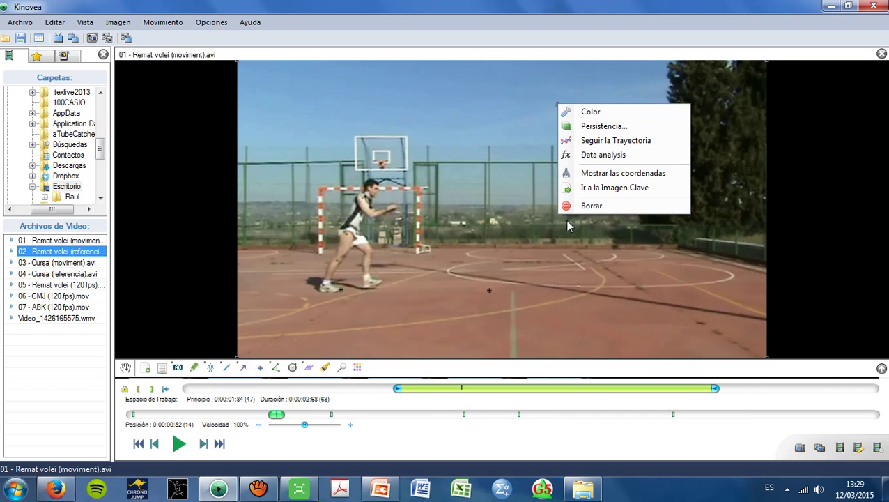
click(572, 206)
right_click(487, 290)
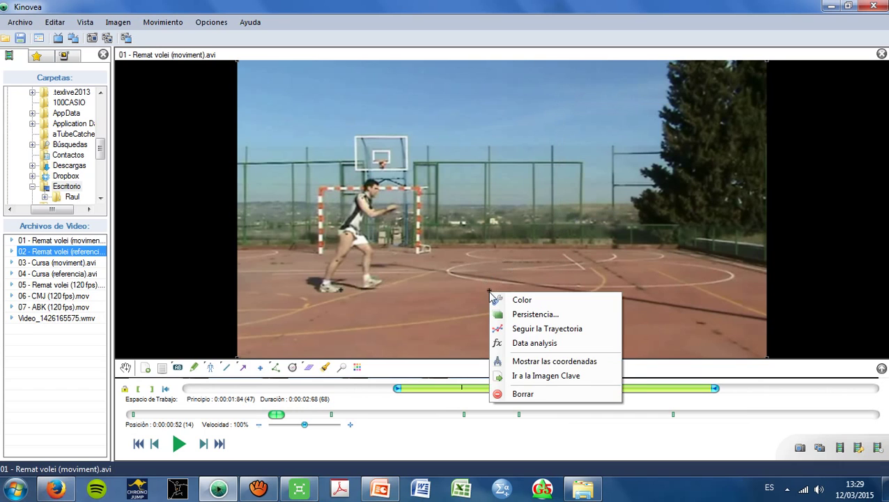
click(519, 395)
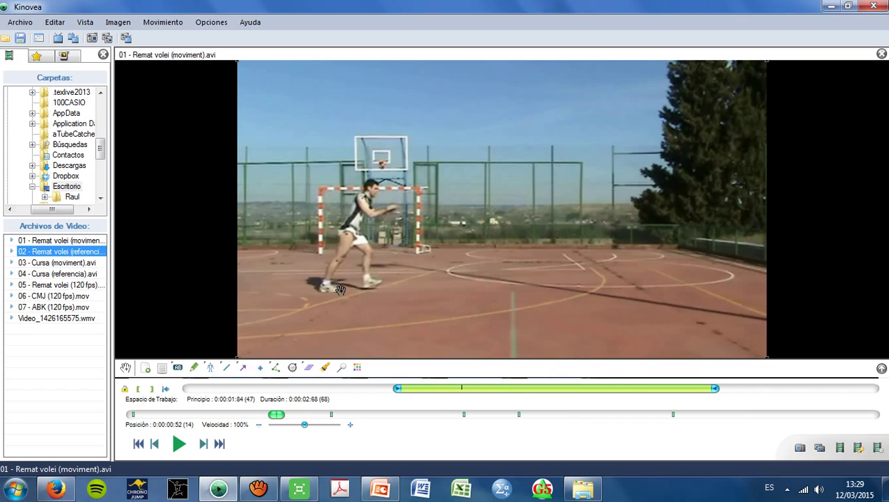
right_click(340, 290)
click(393, 394)
- Enlarge the image to 120% at position 0:00:00:52 (14) and start a trajectory track on the fence beside the basketball backboard
scroll(433, 205, up, 3)
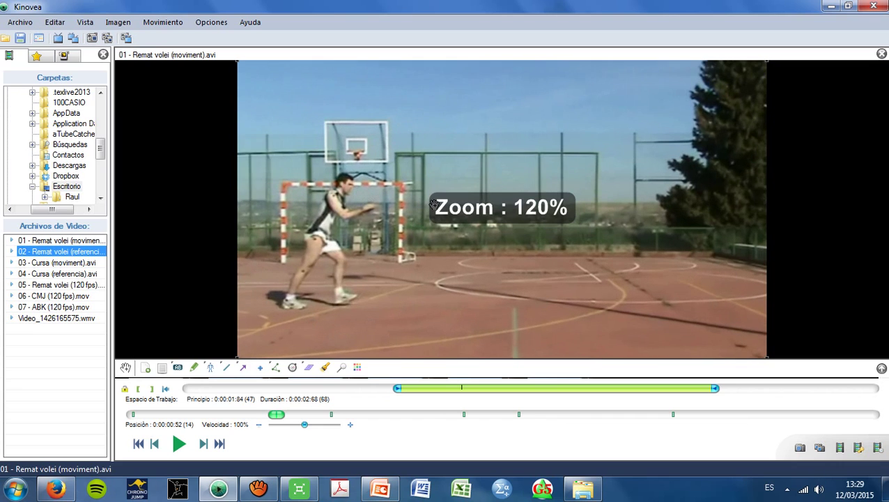
drag(360, 223, 432, 220)
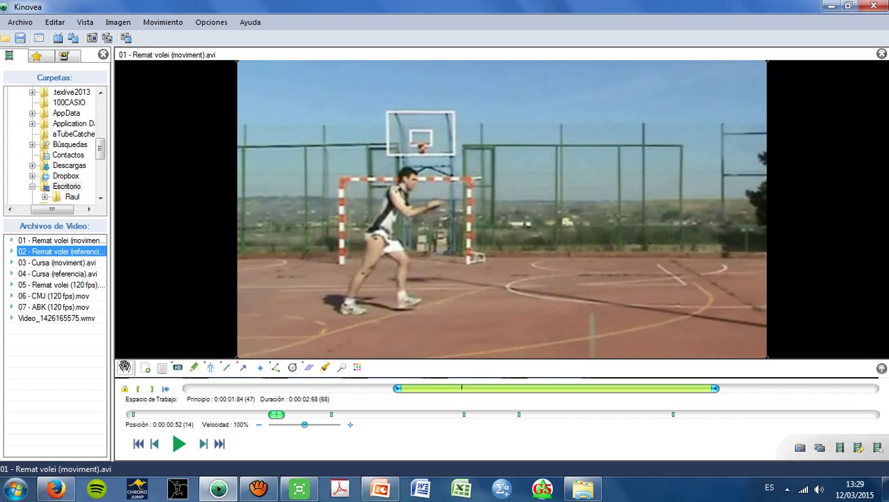
right_click(350, 135)
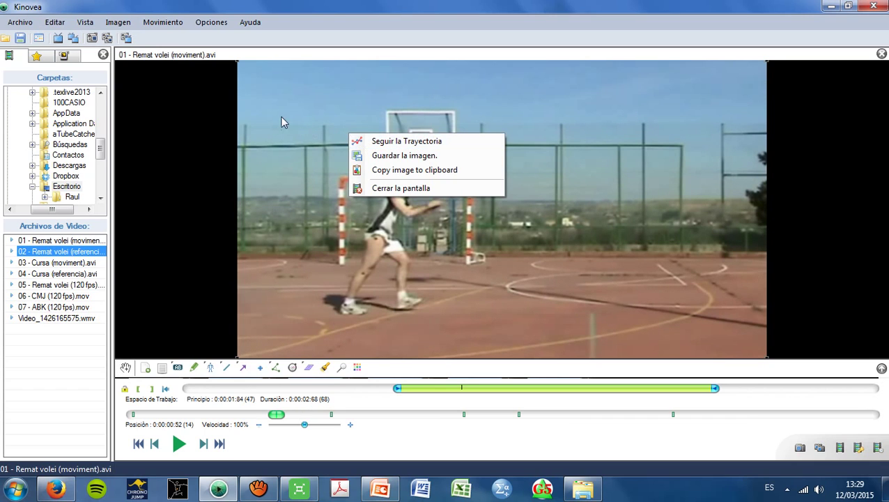
click(375, 143)
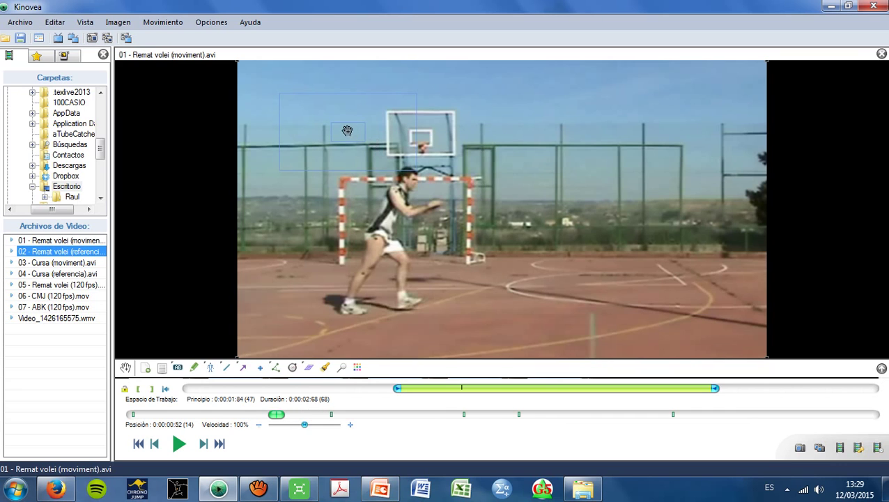
drag(347, 132, 357, 149)
- Set the trajectory's color to black and apply the configuration
right_click(357, 149)
click(364, 155)
click(323, 255)
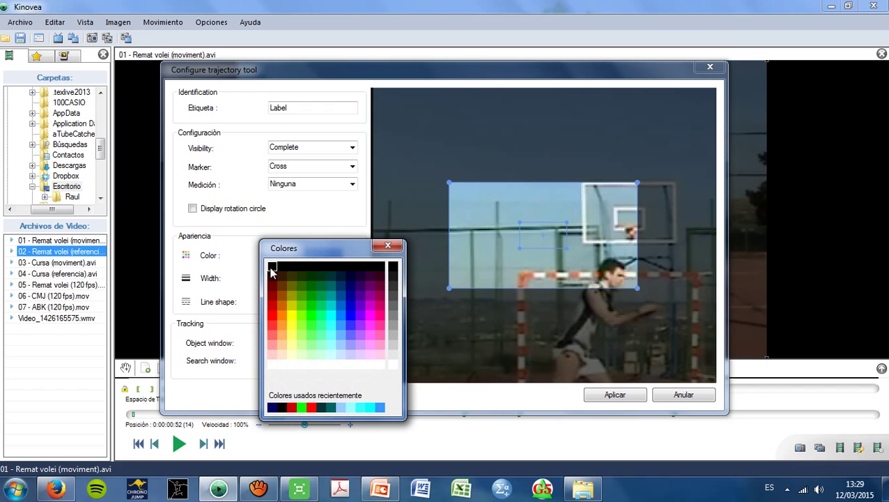
click(266, 267)
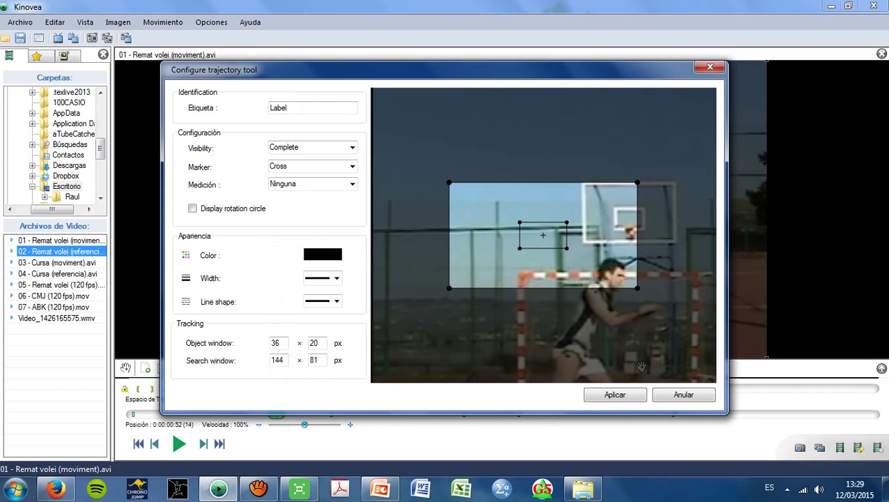
click(614, 396)
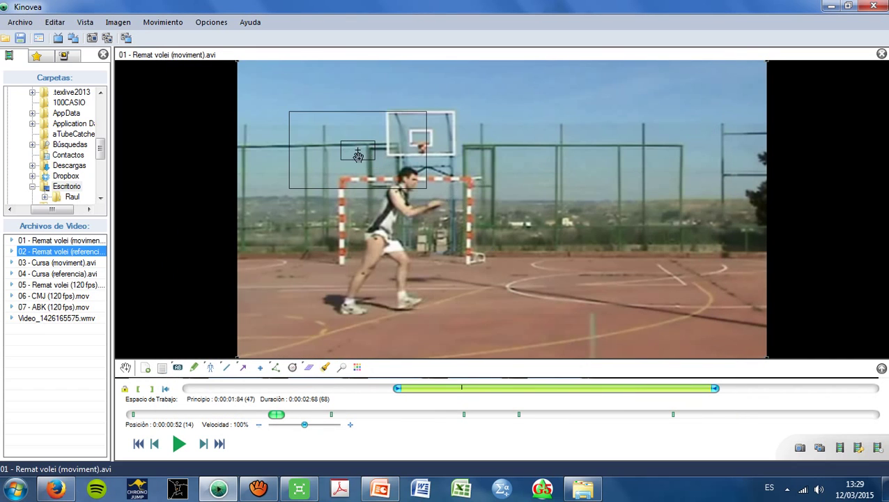
- Move the trajectory's tracking window onto the athlete's hip and center its cross on the hip marker
drag(359, 151, 374, 241)
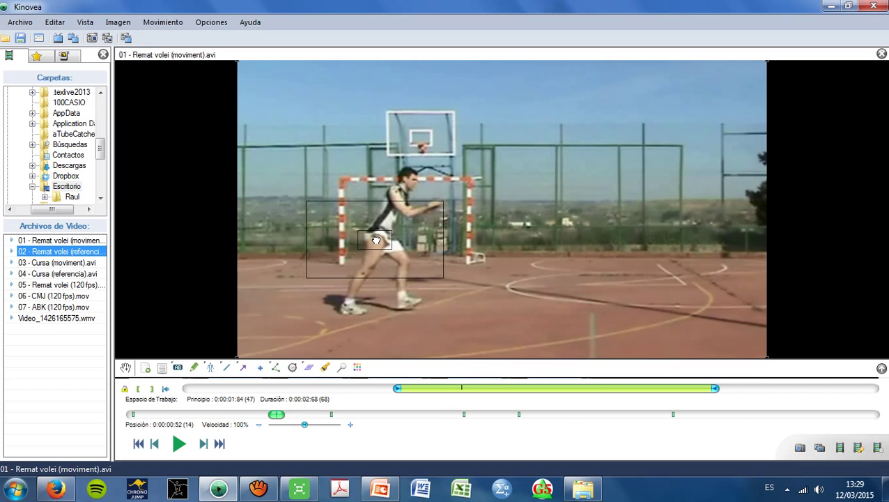
scroll(532, 201, up, 7)
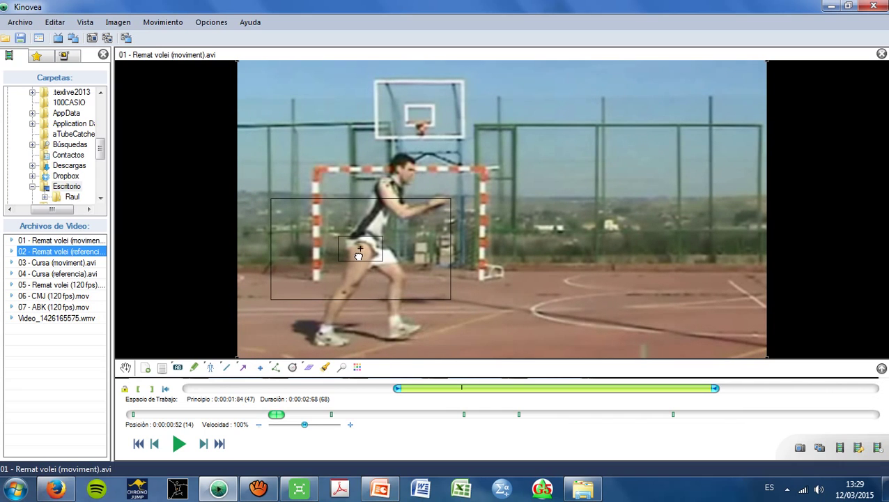
drag(358, 256, 359, 254)
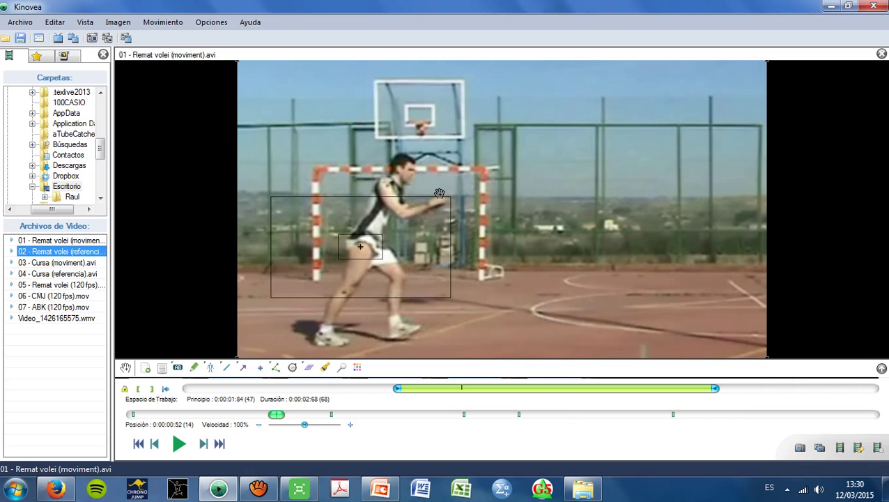
- Track the hip frame by frame up to position 0:00:00:88 (23) and recenter the tracking cross on the hip there
click(204, 444)
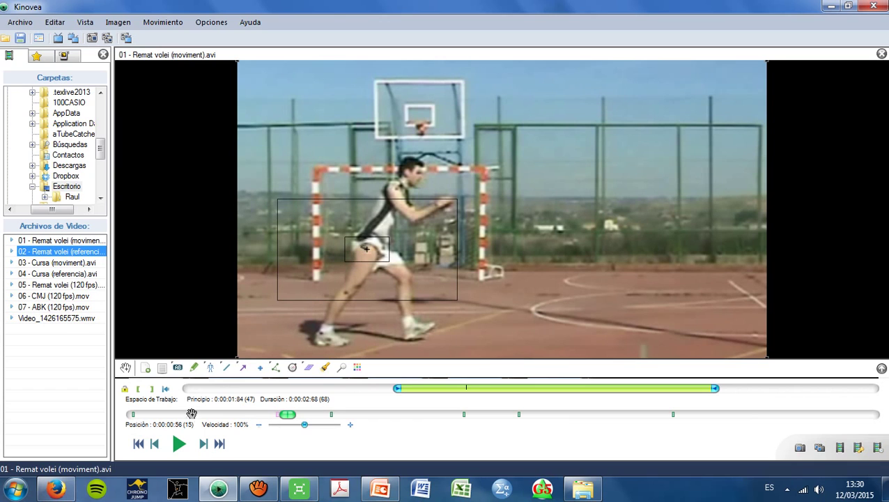
click(204, 445)
click(204, 445)
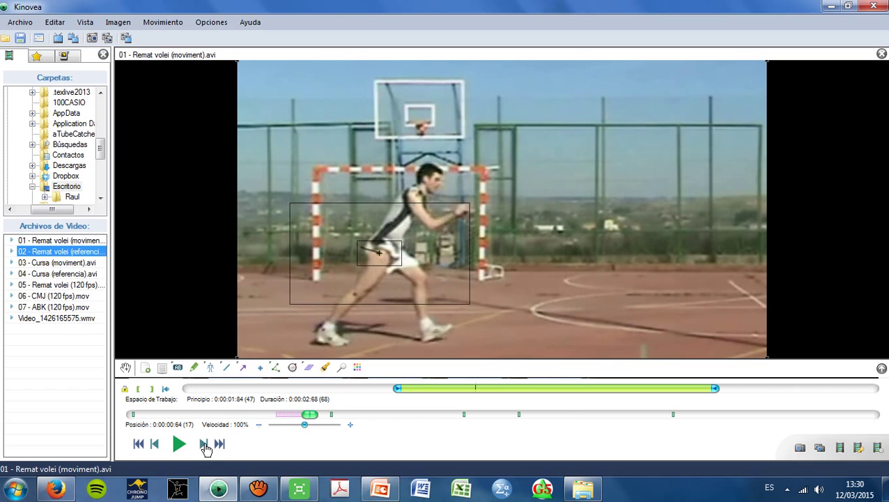
click(204, 445)
click(204, 445)
click(204, 446)
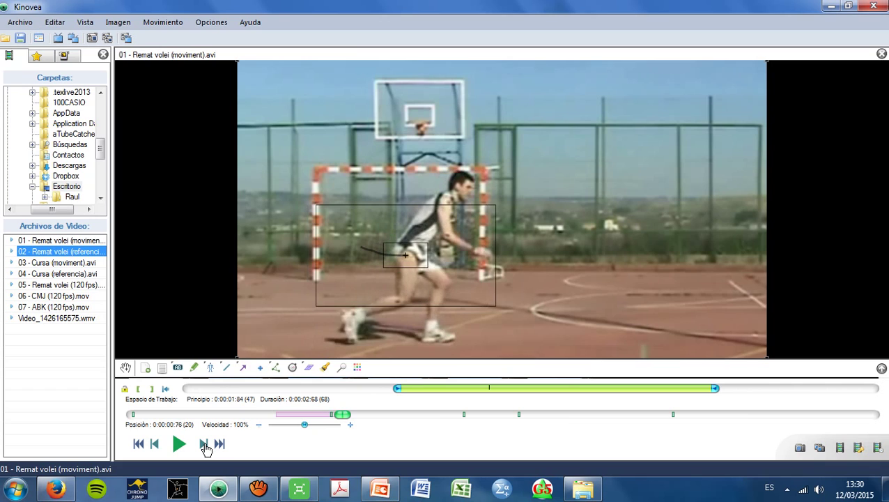
click(204, 445)
click(205, 445)
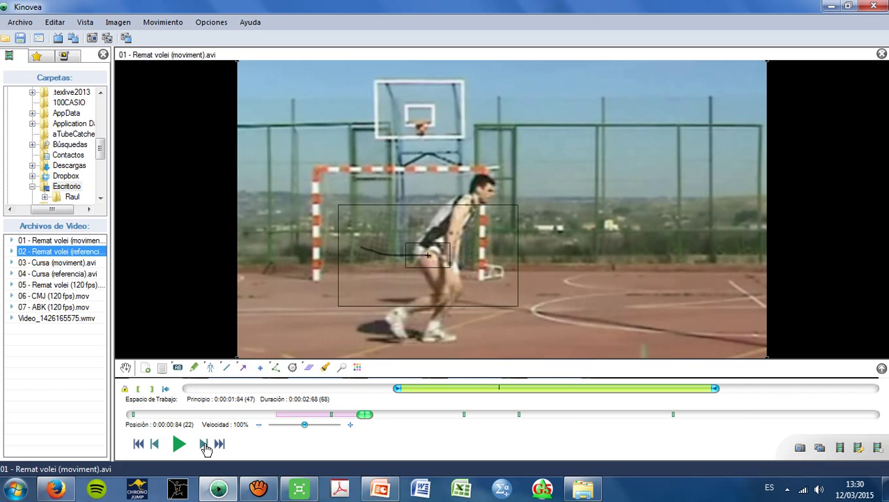
click(204, 446)
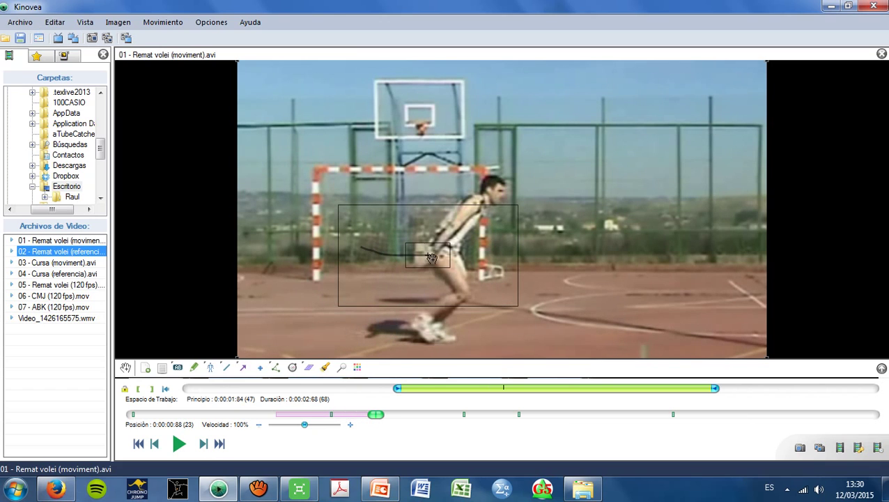
drag(428, 261, 442, 261)
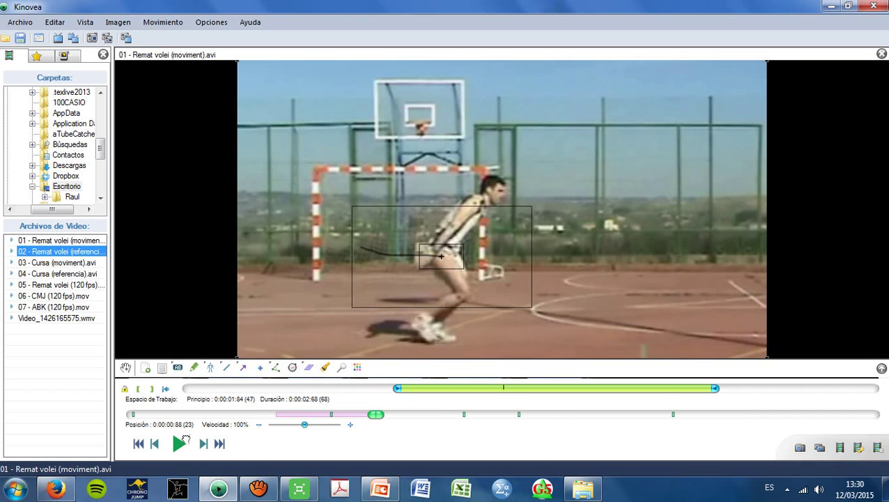
- Continue tracking the hip frame by frame to position 0:00:01:12 (29) and fine-tune the tracking cross on that frame
click(202, 446)
click(202, 446)
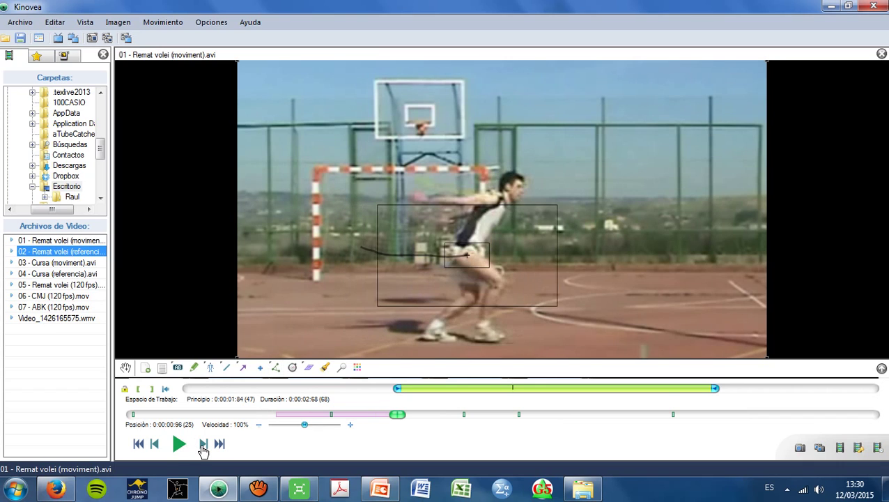
click(202, 446)
click(202, 446)
click(203, 446)
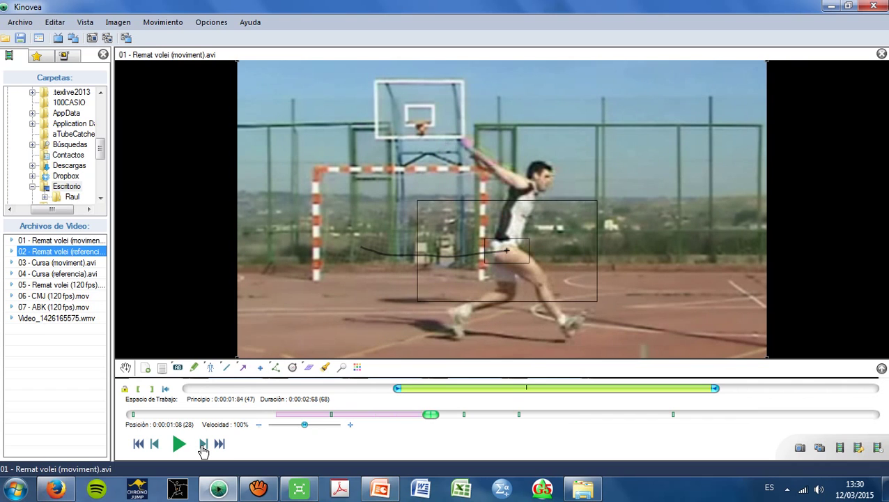
click(203, 446)
drag(514, 254, 515, 255)
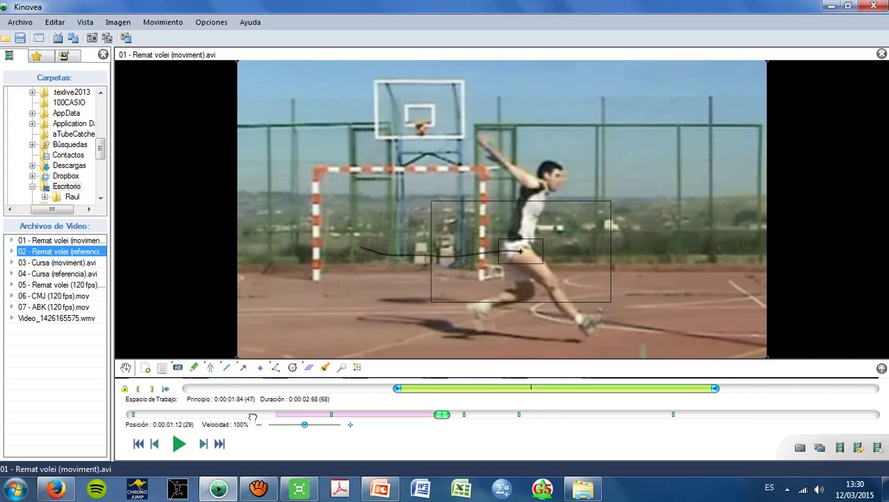
- Track the hip on to position 0:00:01:32 (34), correcting the tracking cross slightly at position 0:00:01:24 (32)
click(202, 446)
click(203, 446)
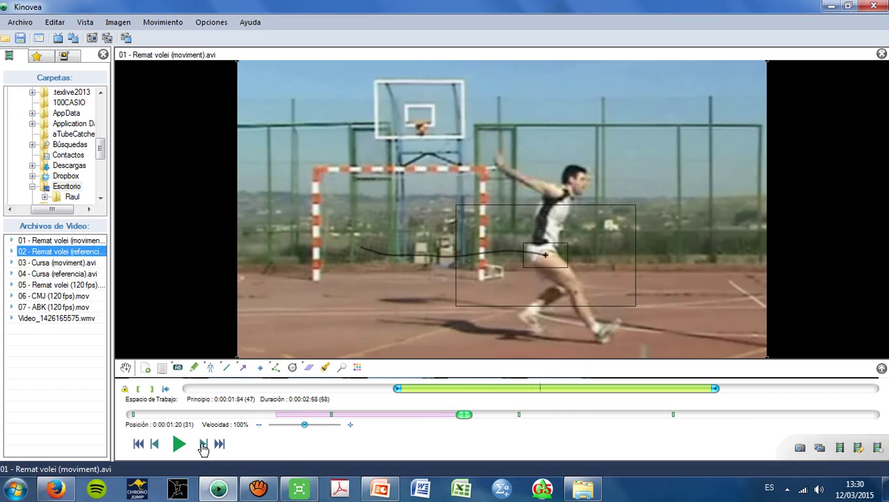
click(203, 446)
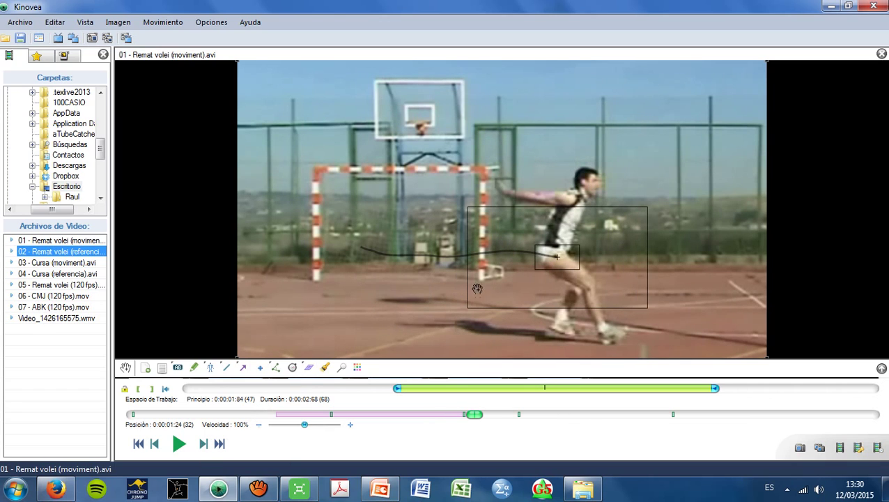
drag(548, 257, 547, 259)
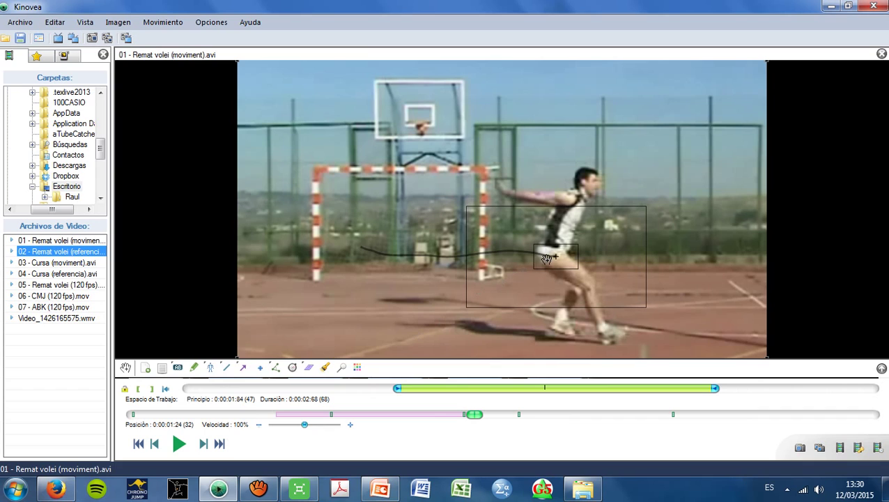
click(203, 446)
click(204, 446)
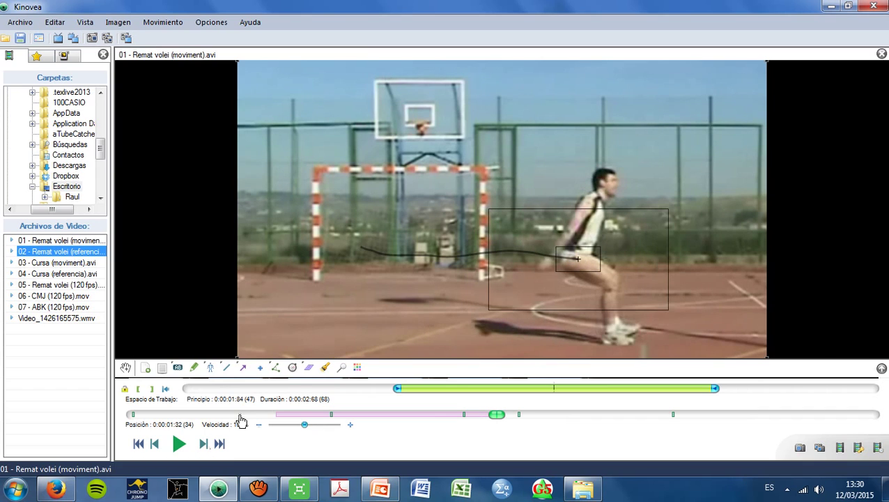
- Reposition the tracking marker on the athlete's hip in frames 34 and 35
drag(580, 278, 579, 277)
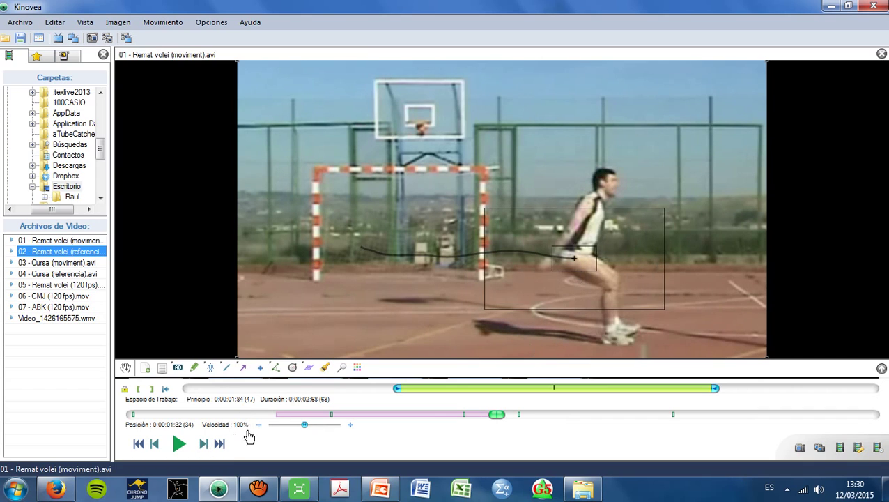
click(202, 447)
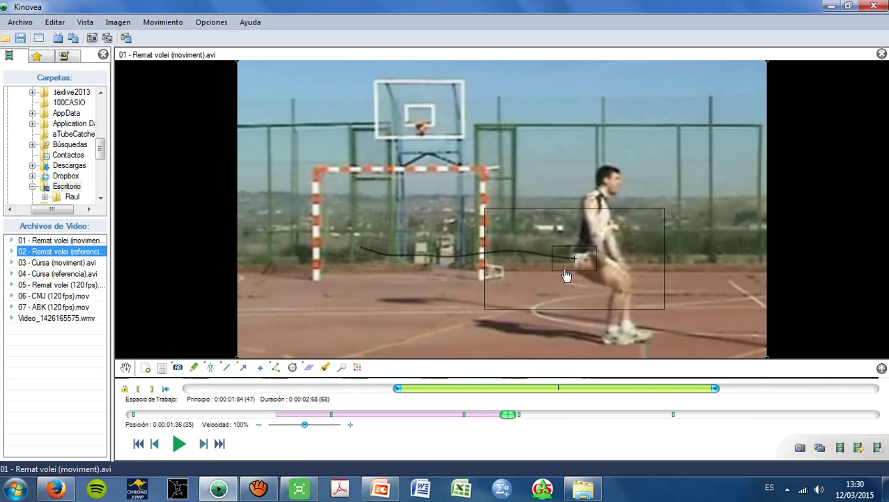
drag(563, 272, 575, 270)
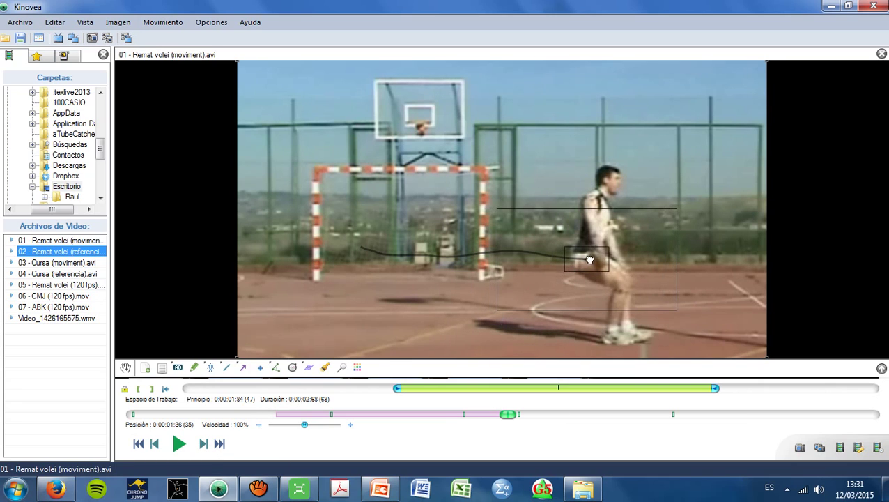
- Shrink the trajectory's search window to 93 × 58 px and its object window to 20 × 14 px
double_click(587, 260)
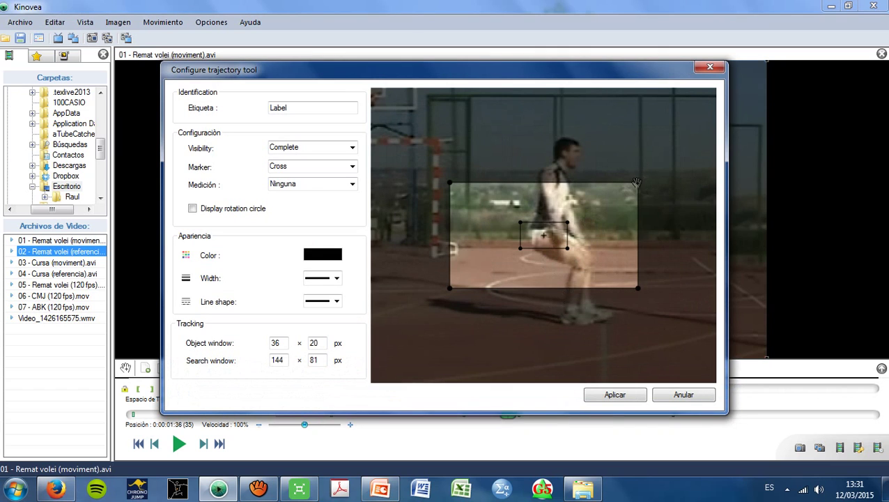
drag(636, 182, 606, 199)
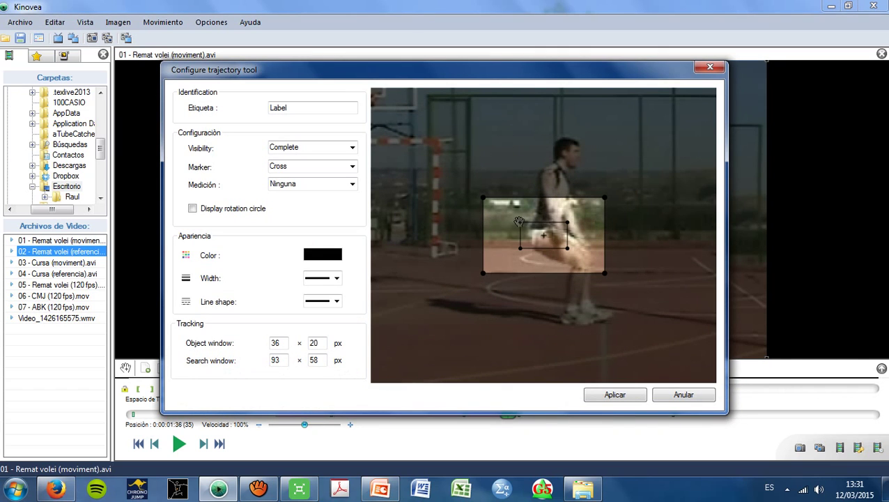
drag(519, 222, 530, 228)
click(615, 395)
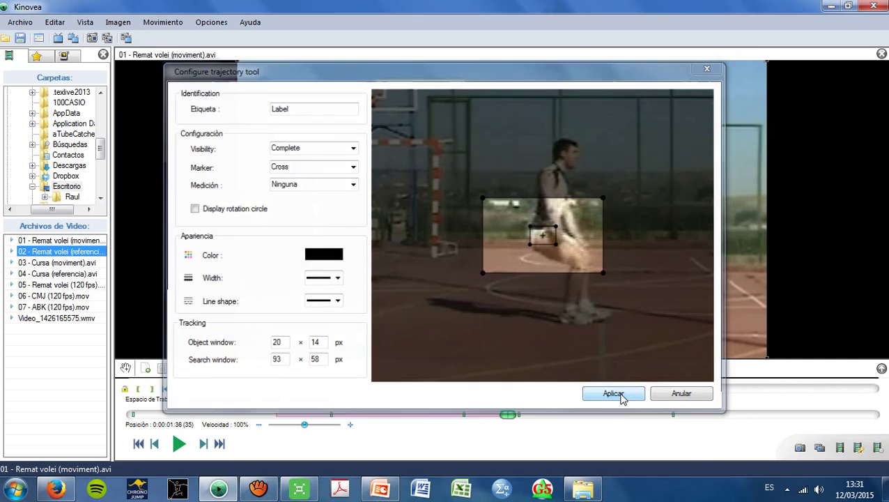
- Track the hip frame by frame through take-off to frame 43, correcting the marker at frames 36 and 43
click(203, 444)
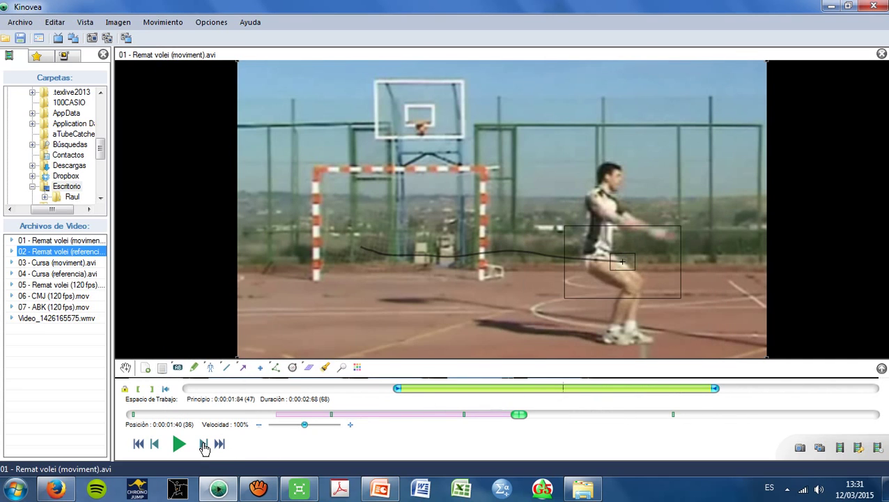
drag(610, 265, 601, 264)
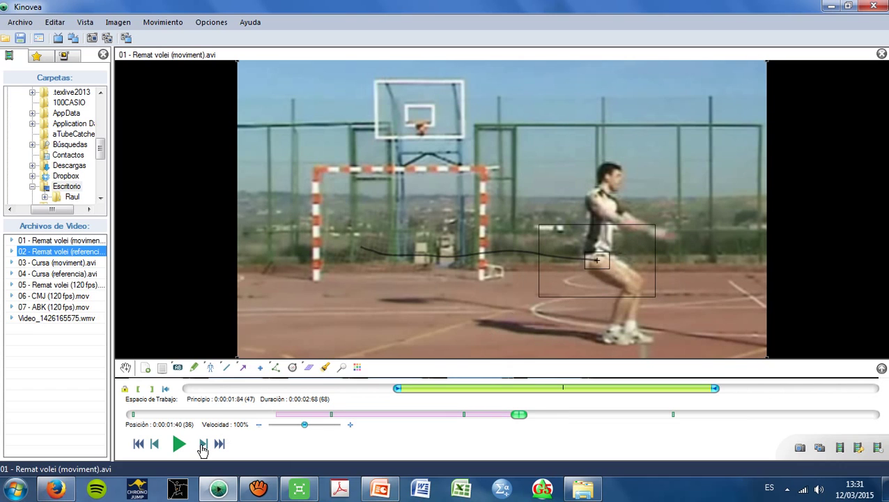
click(202, 444)
click(202, 444)
click(202, 443)
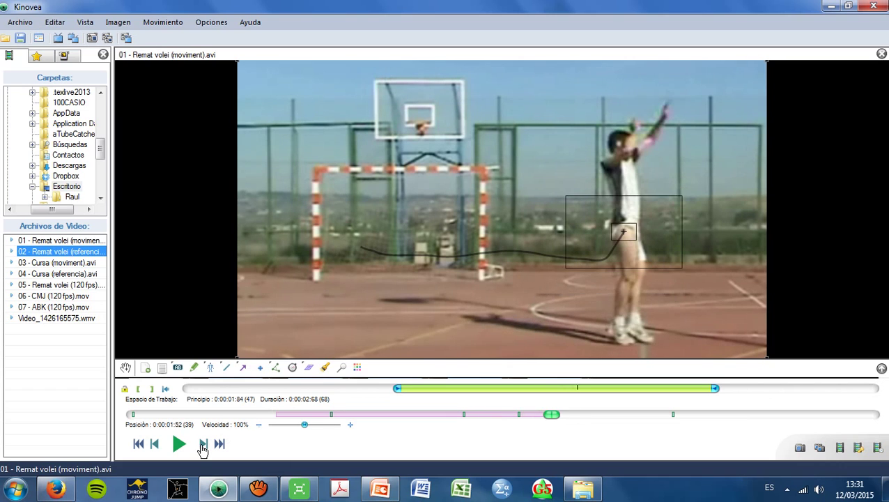
click(202, 444)
click(202, 444)
click(202, 444)
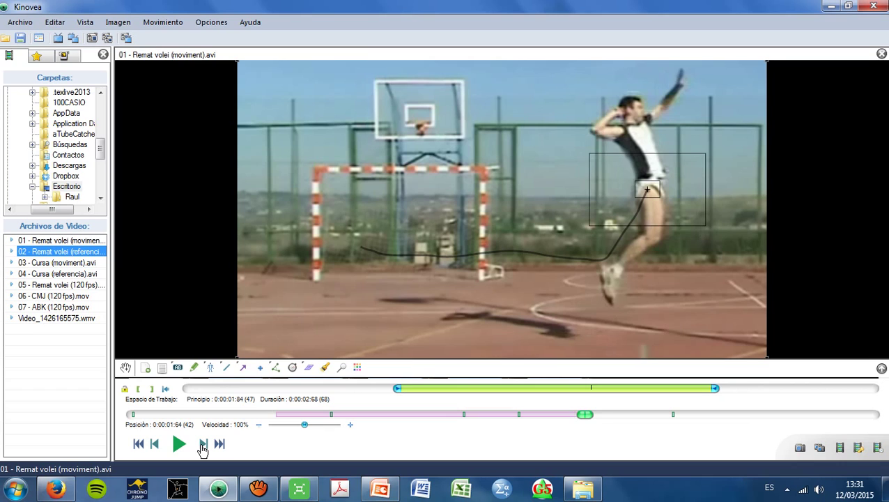
click(202, 443)
drag(643, 189, 646, 192)
- Continue the hip trajectory through the flight phase to frame 48 and adjust the marker there
click(204, 444)
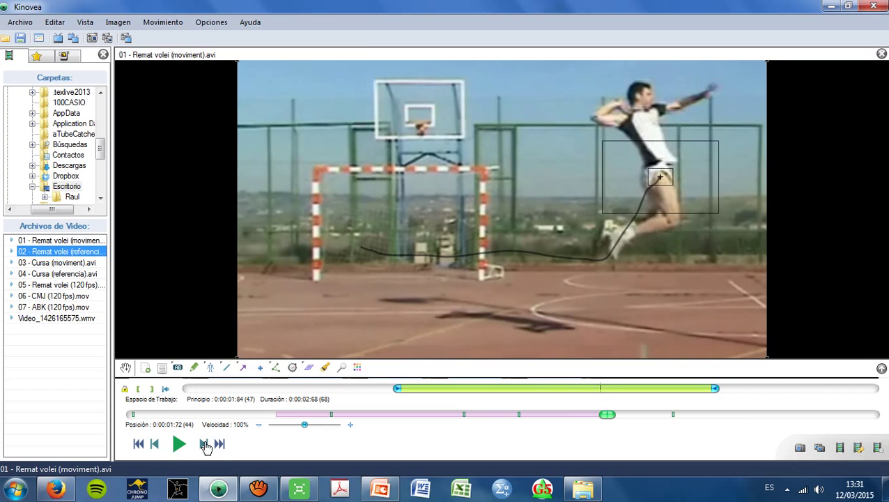
click(203, 444)
click(204, 444)
click(204, 444)
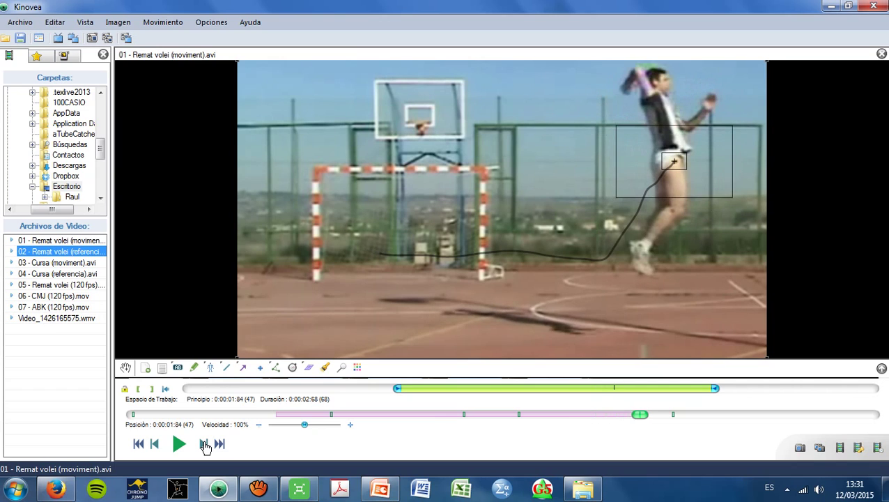
click(204, 444)
drag(664, 170, 667, 171)
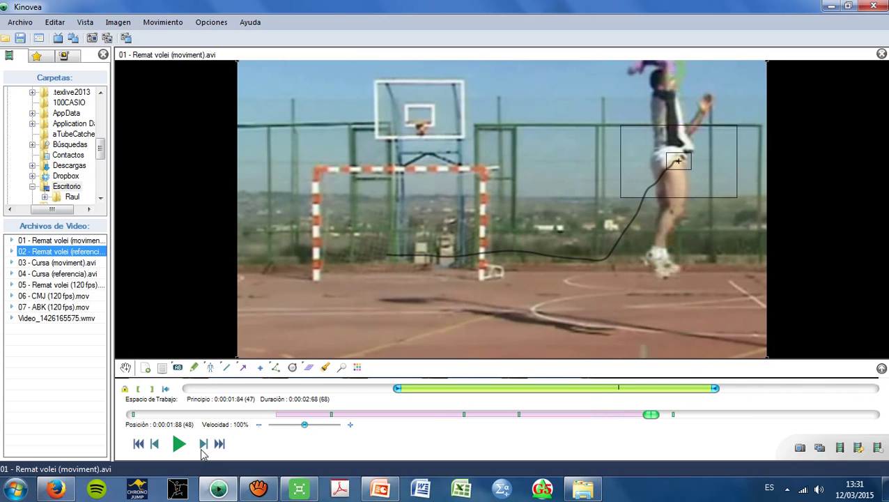
- Extend the hip trajectory frame by frame through the descent and landing to frame 58
click(203, 446)
click(203, 447)
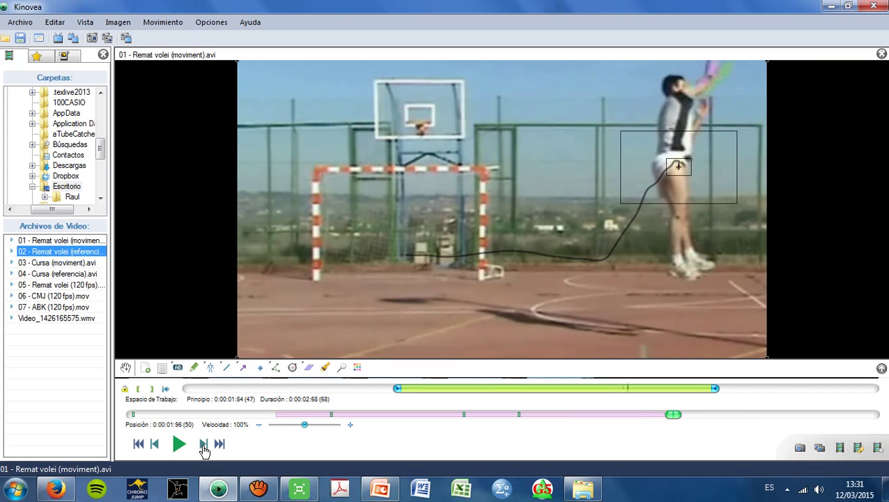
click(204, 447)
click(204, 443)
click(204, 444)
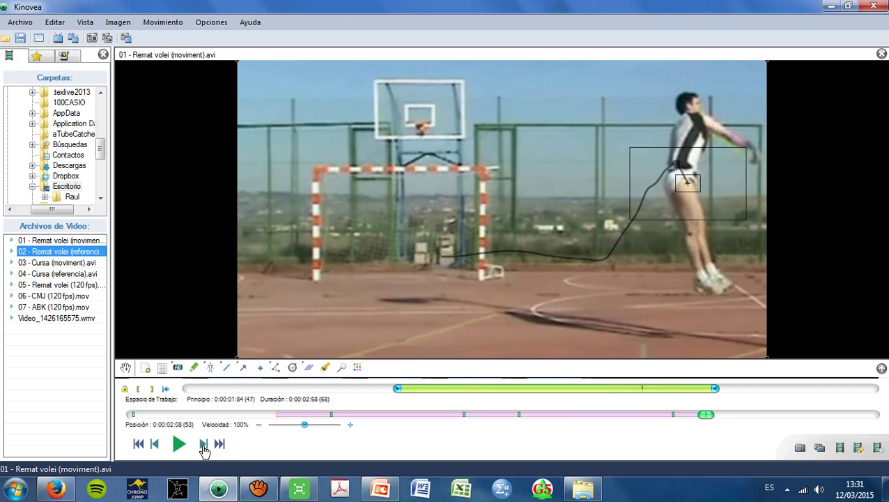
click(203, 444)
click(204, 447)
click(204, 446)
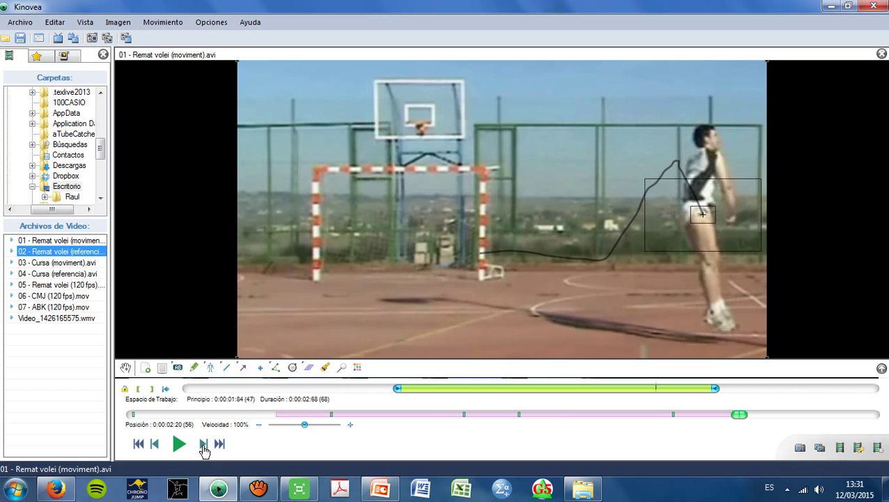
click(204, 447)
click(204, 447)
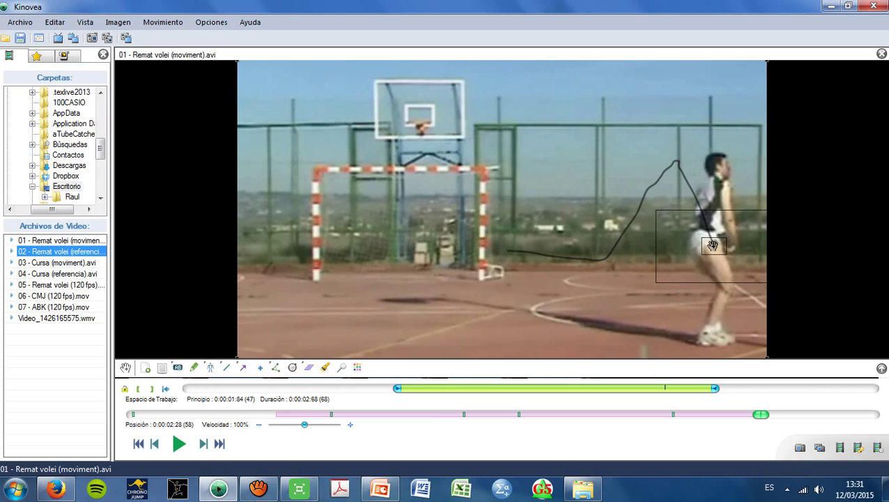
- End the hip trajectory's editing and resume it
right_click(712, 245)
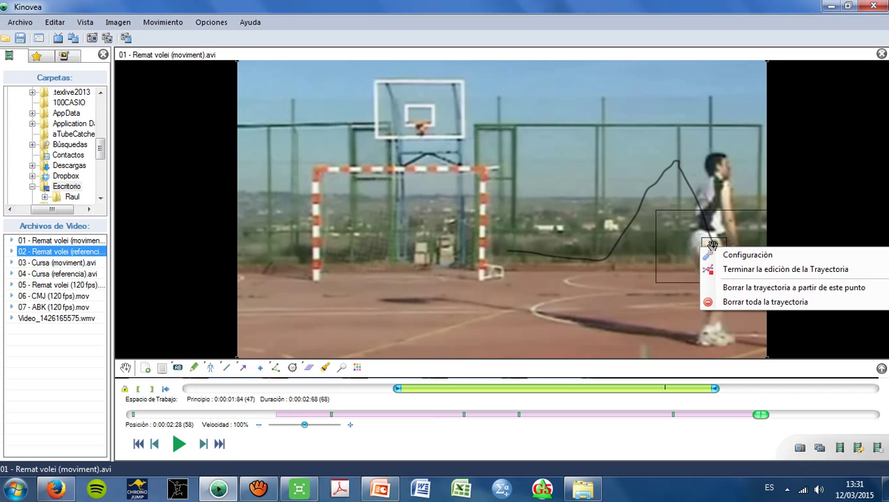
click(747, 270)
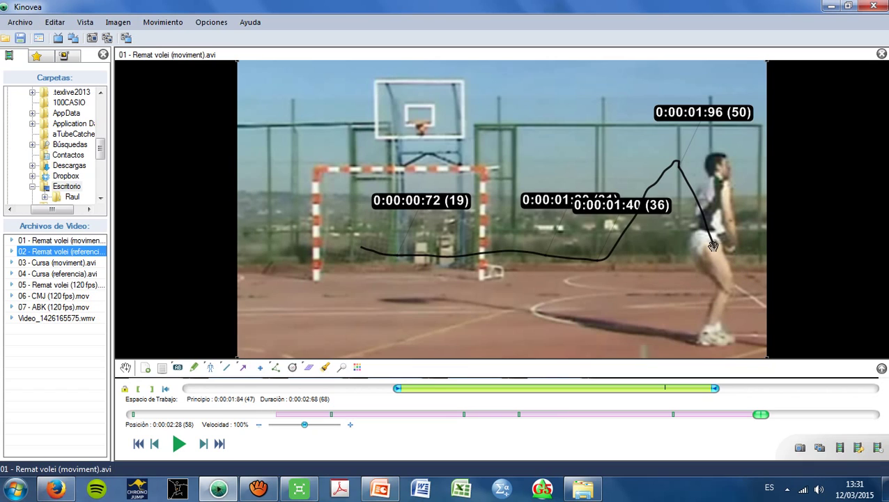
right_click(712, 245)
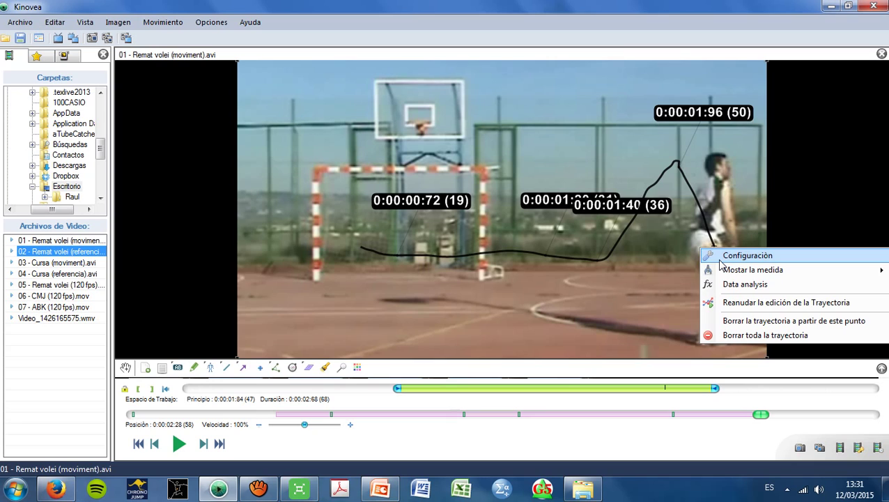
click(729, 300)
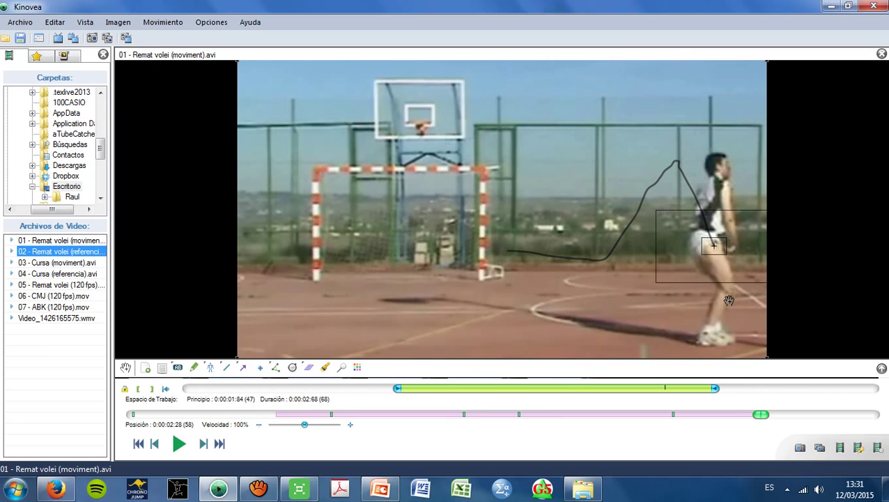
- Delete the hip trajectory from frame 56 onward and track that part again up to frame 58
right_click(712, 242)
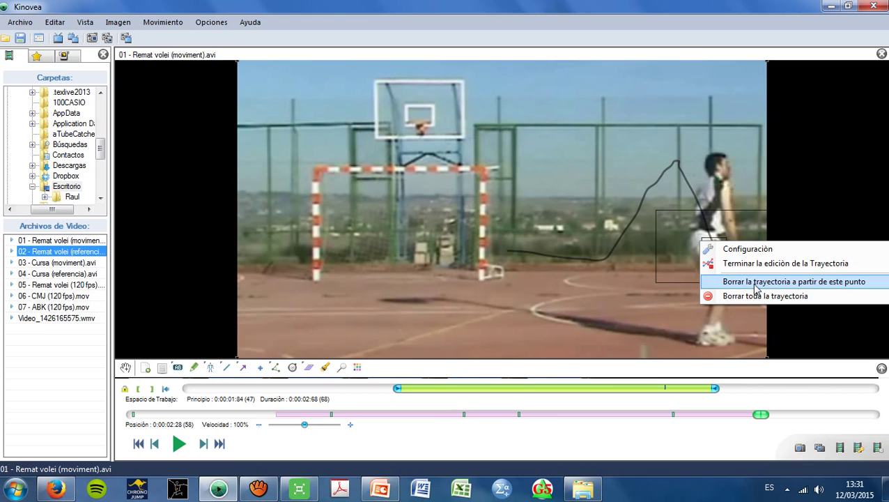
click(708, 143)
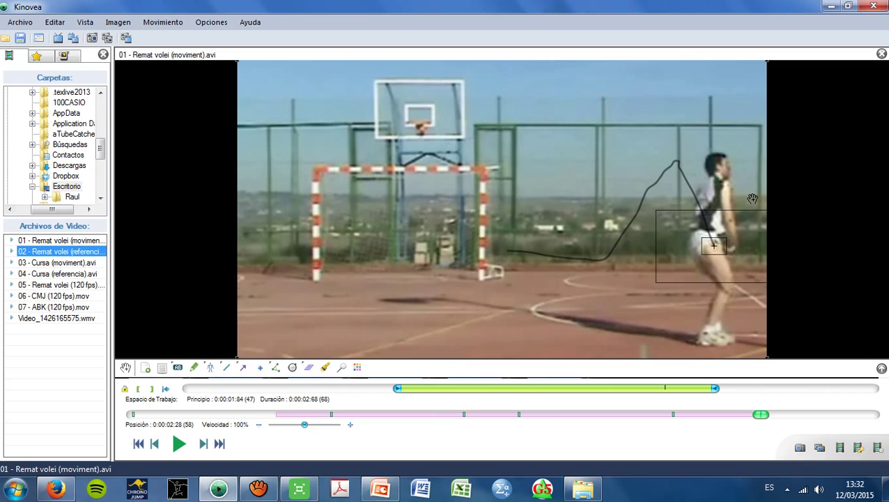
scroll(753, 198, up, 2)
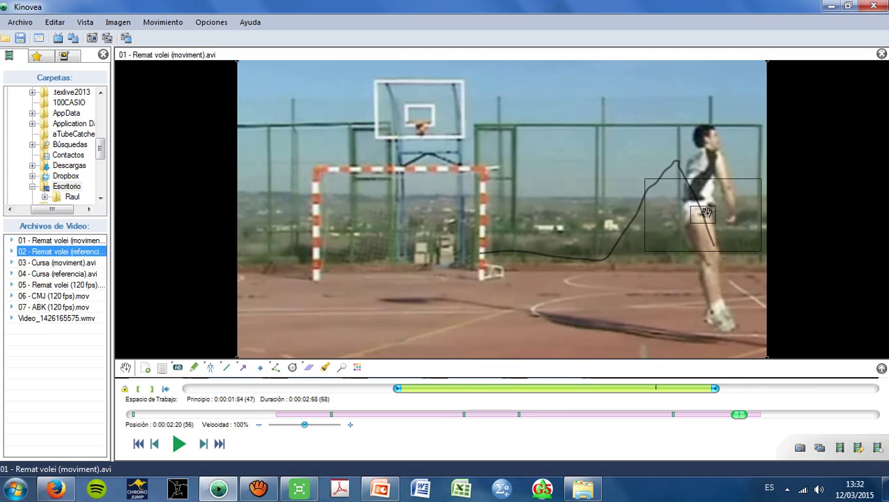
right_click(706, 213)
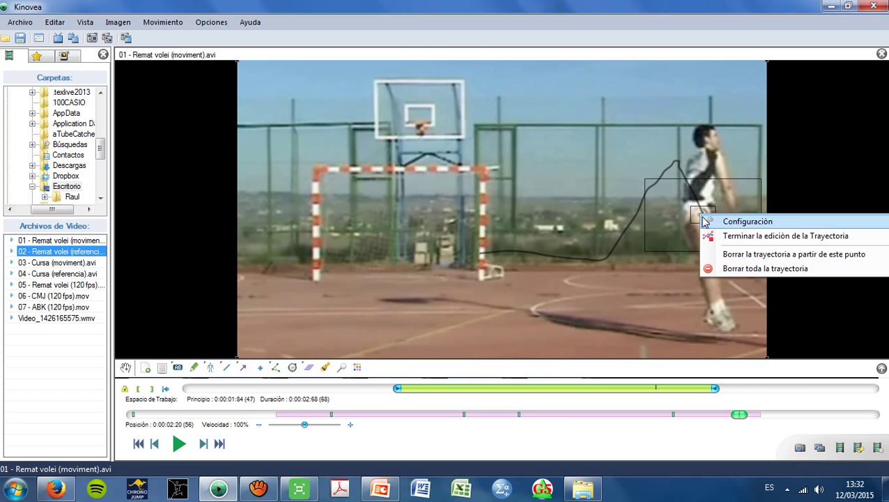
click(757, 255)
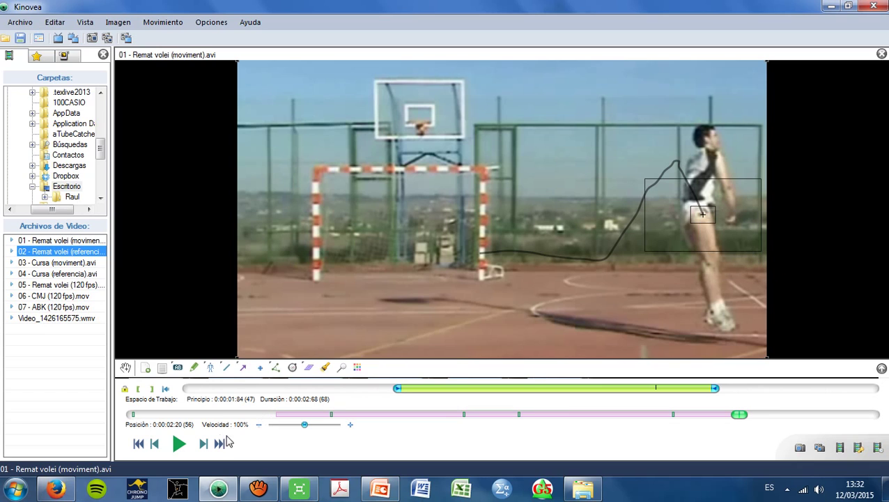
click(203, 446)
click(203, 446)
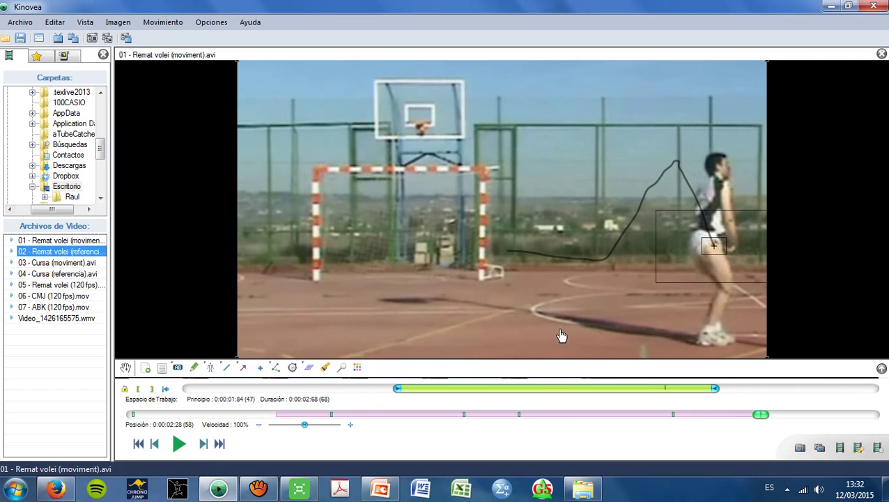
- Finish editing the hip trajectory and show the whole image at 100% zoom
right_click(705, 245)
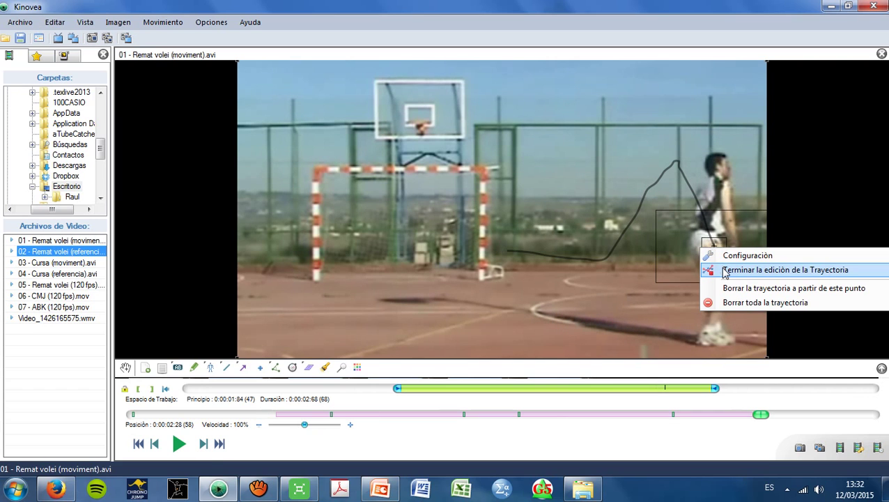
click(725, 270)
scroll(476, 195, down, 4)
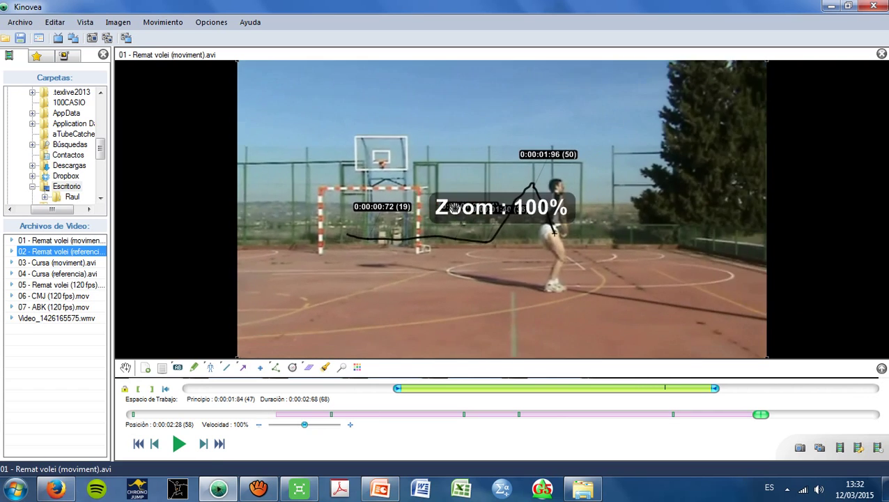
- Move the time labels of frames 19, 31 and 36 below the trajectory and raise the frame 50 label above the athlete
scroll(454, 207, up, 1)
drag(388, 207, 374, 272)
drag(456, 206, 436, 292)
drag(504, 209, 530, 295)
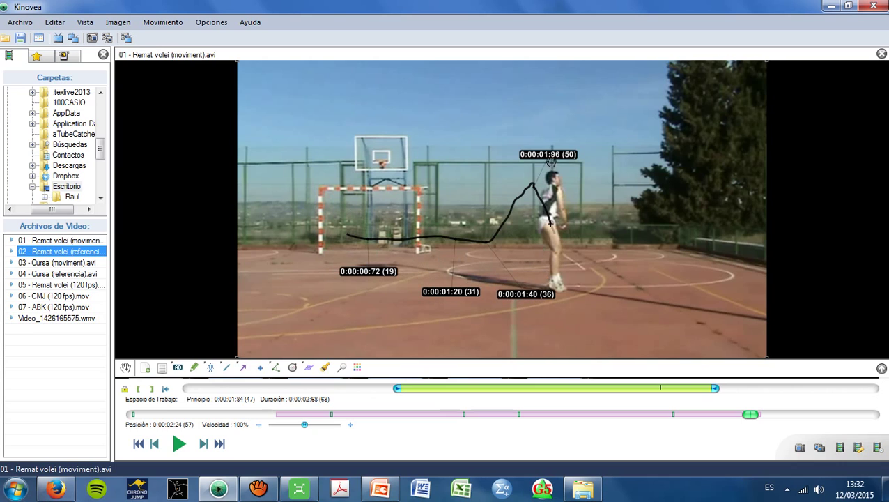
drag(549, 156, 549, 120)
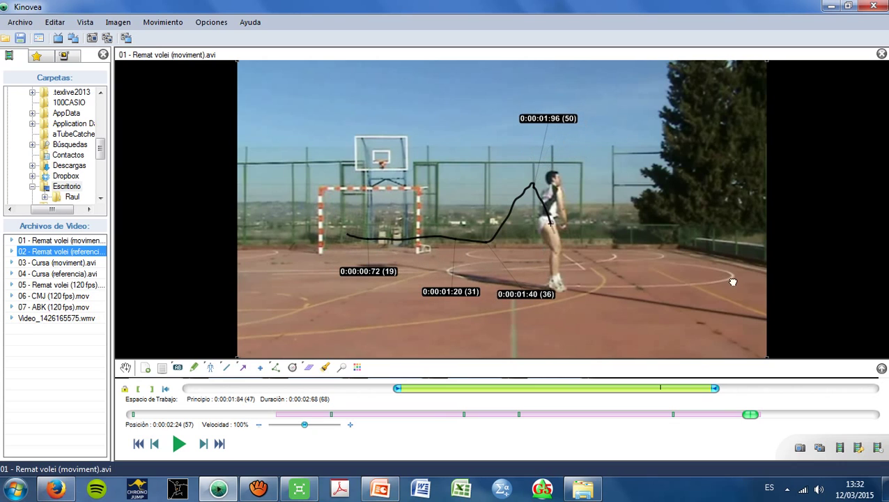
- Show the key images and review them from frame 1 to frame 50 and back, examining the hip trajectory at each
click(881, 368)
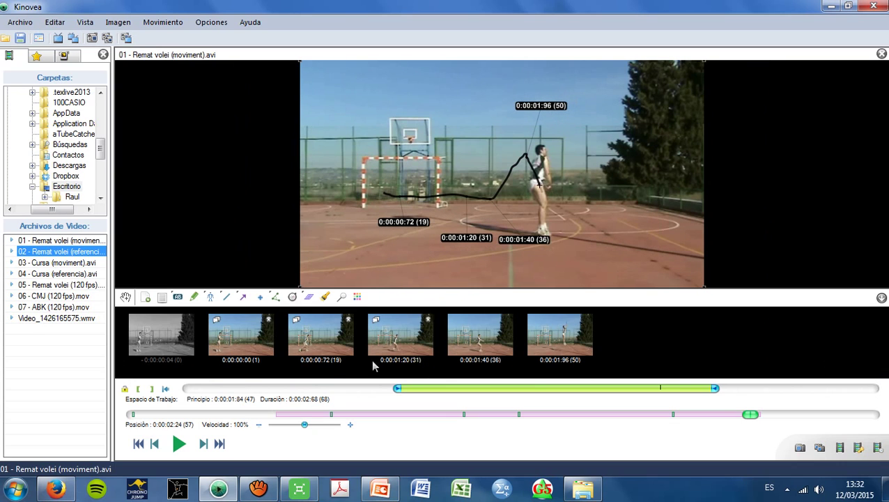
click(260, 339)
click(311, 337)
click(421, 346)
click(477, 343)
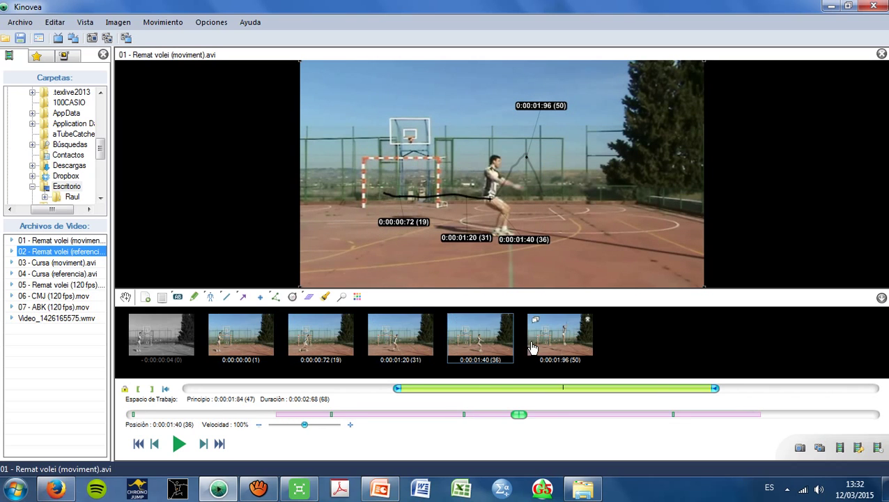
click(535, 345)
click(486, 344)
click(401, 346)
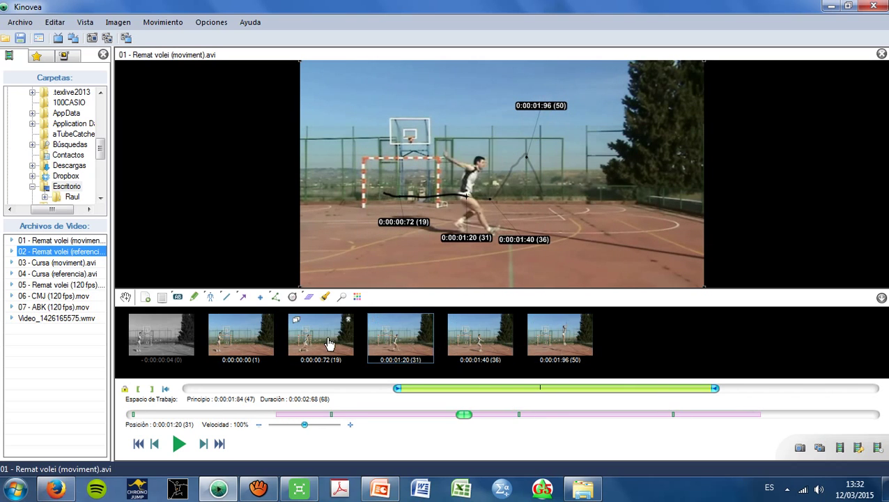
click(327, 341)
click(252, 342)
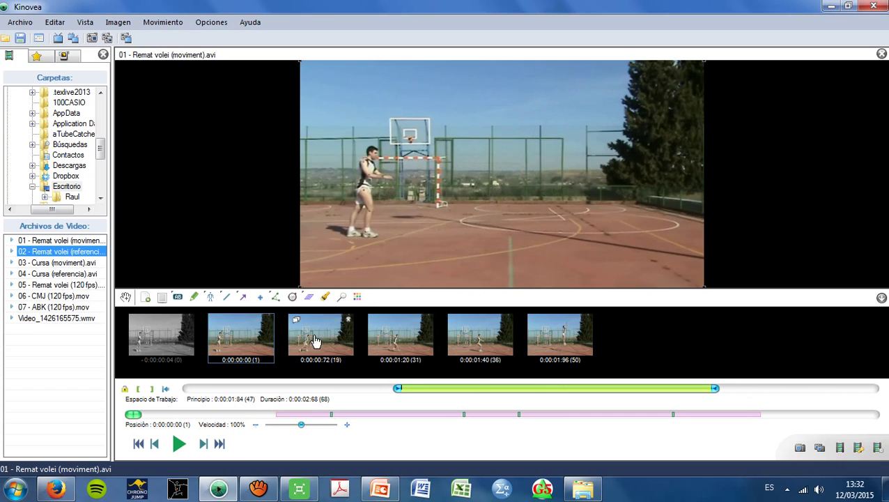
- On the frame 36 key image, draw a line about 1.66 m long across the backboard and place a marker above it
click(315, 340)
click(387, 340)
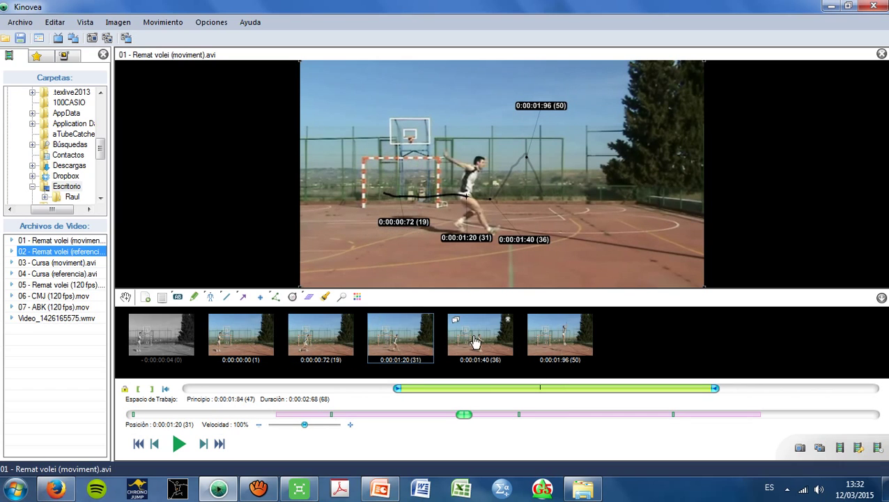
click(469, 343)
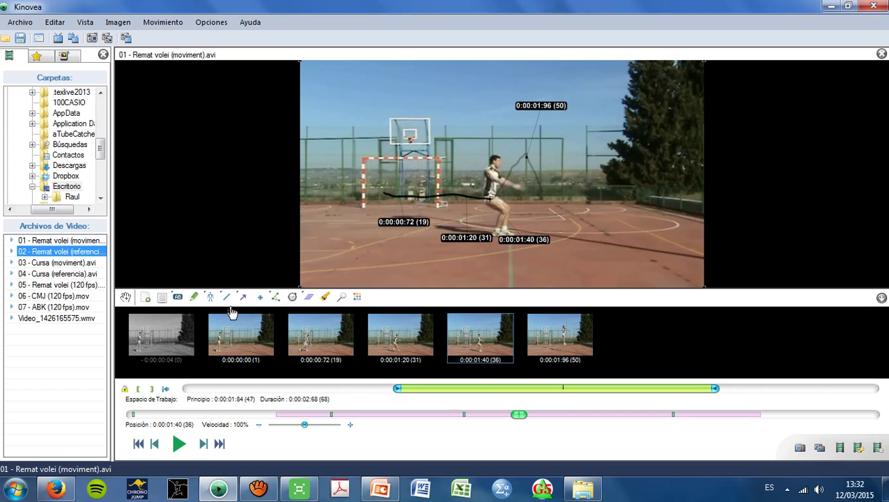
click(226, 297)
drag(347, 152, 389, 136)
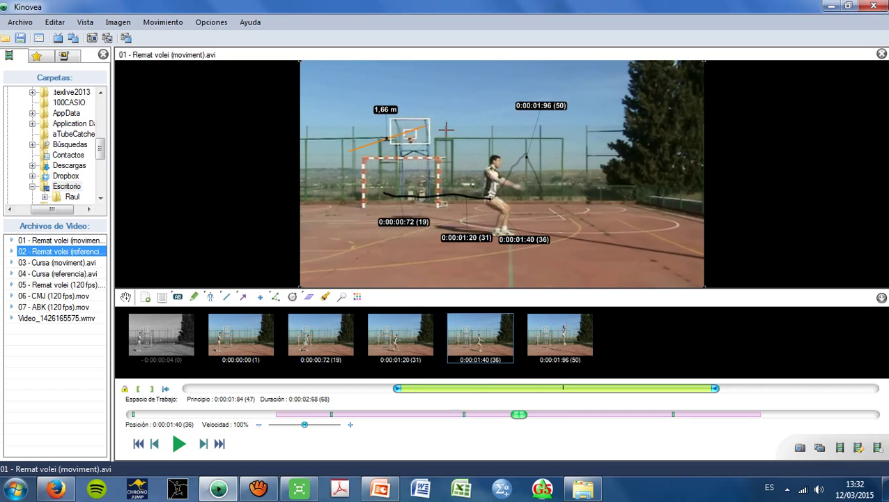
click(260, 297)
click(350, 103)
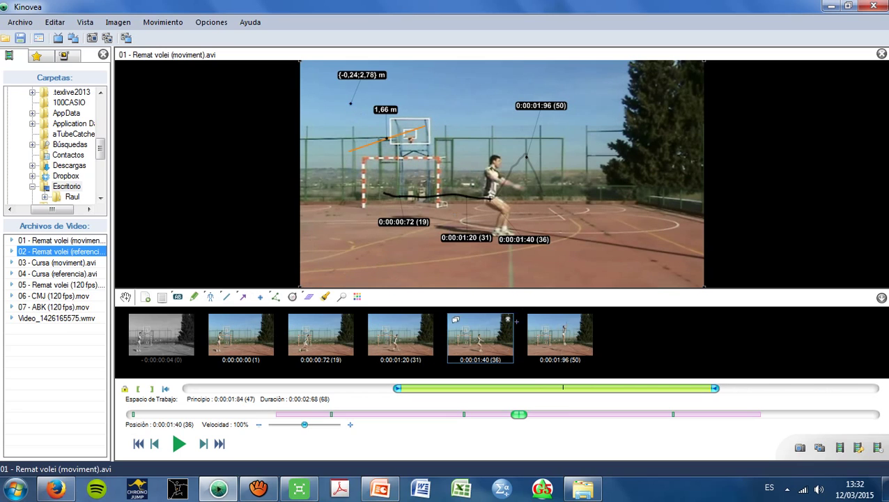
- Advance to frame 39 and place a marker beside the goal's far post, away from the athlete
key(Right)
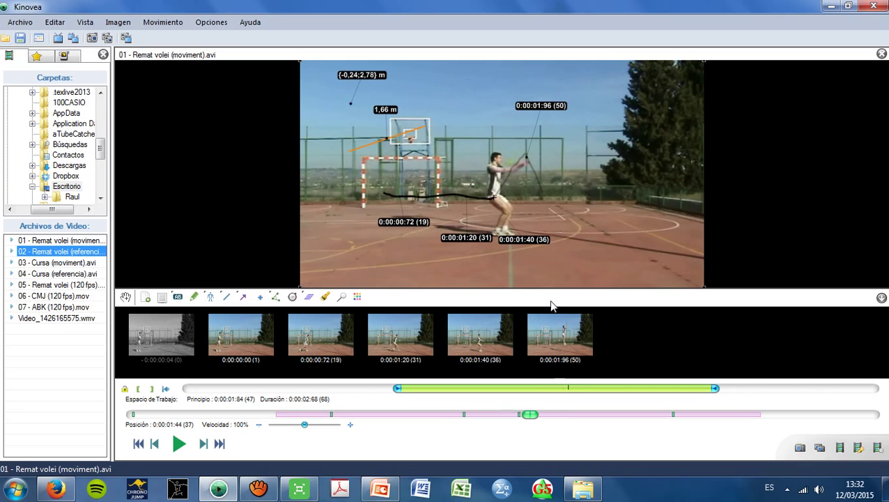
key(Right)
key(Right)
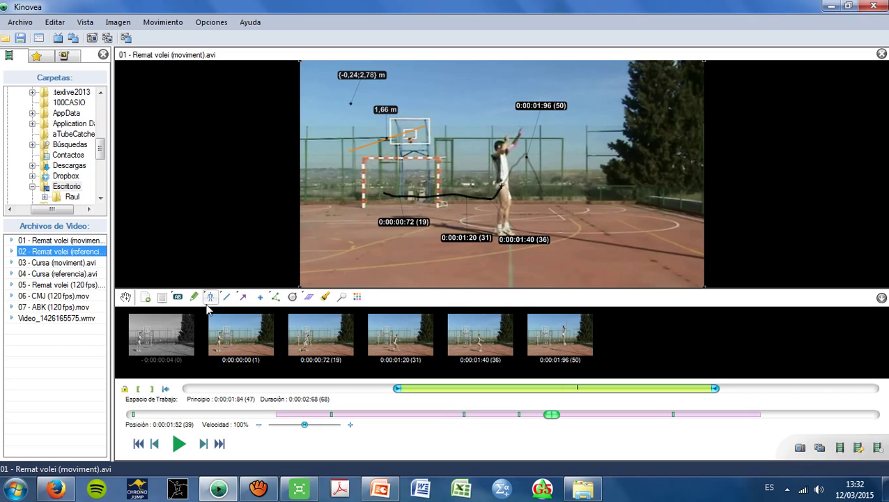
click(260, 297)
click(353, 179)
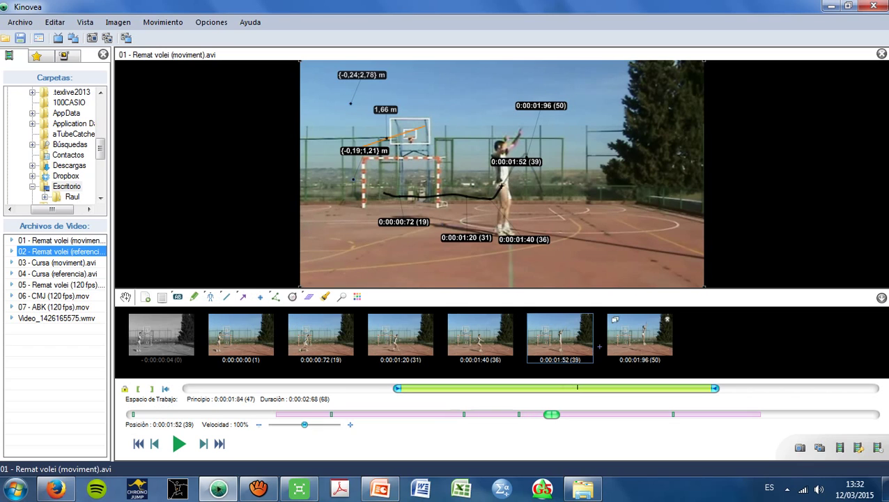
- Advance to frame 41 and place a marker in the sky above the backboard
key(Right)
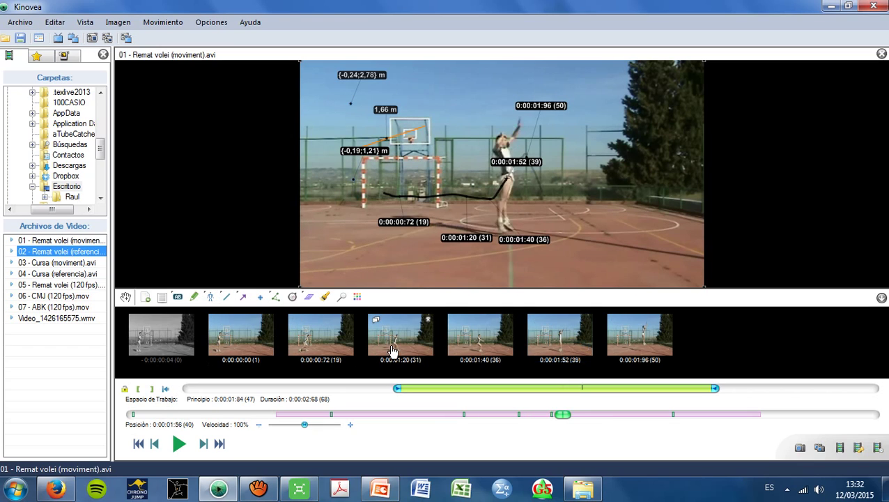
key(Right)
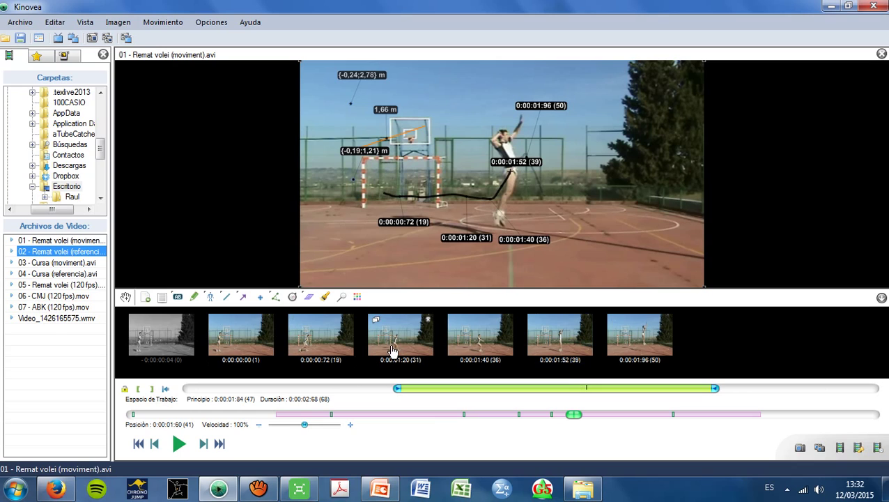
click(260, 297)
click(432, 88)
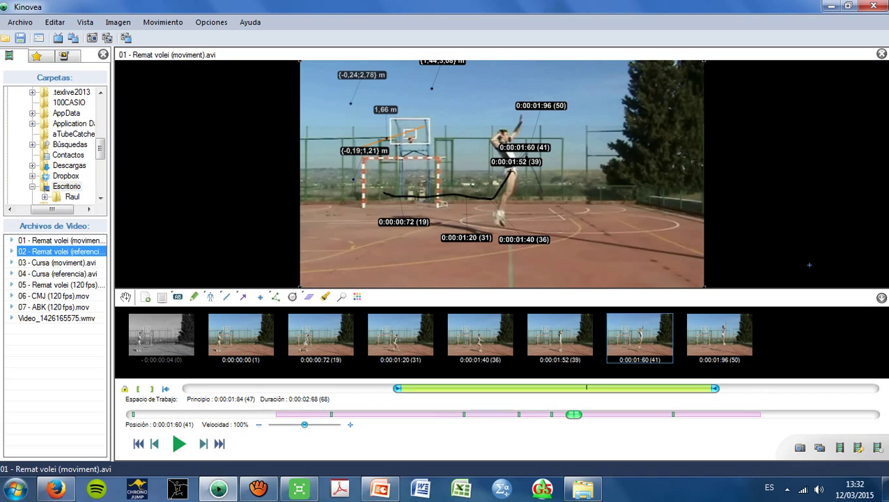
- Delete all the key images from frame 50 back to frame 1 and collapse the key image strip
click(747, 321)
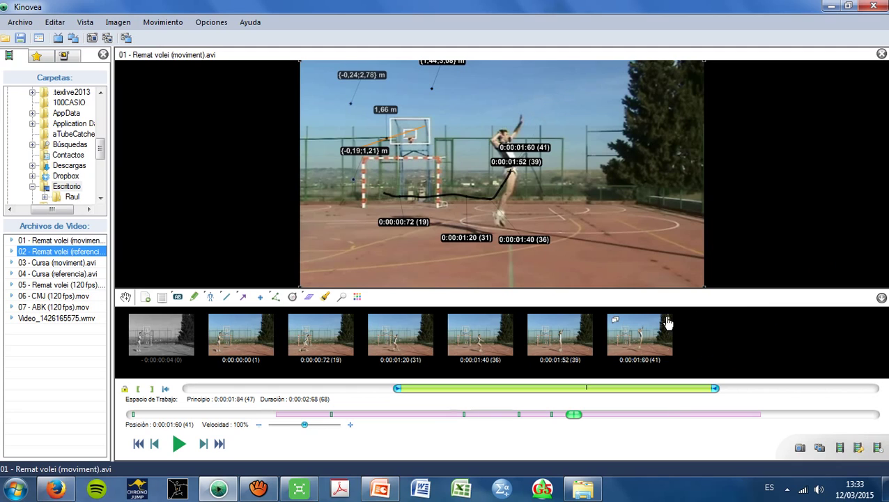
click(666, 321)
click(587, 319)
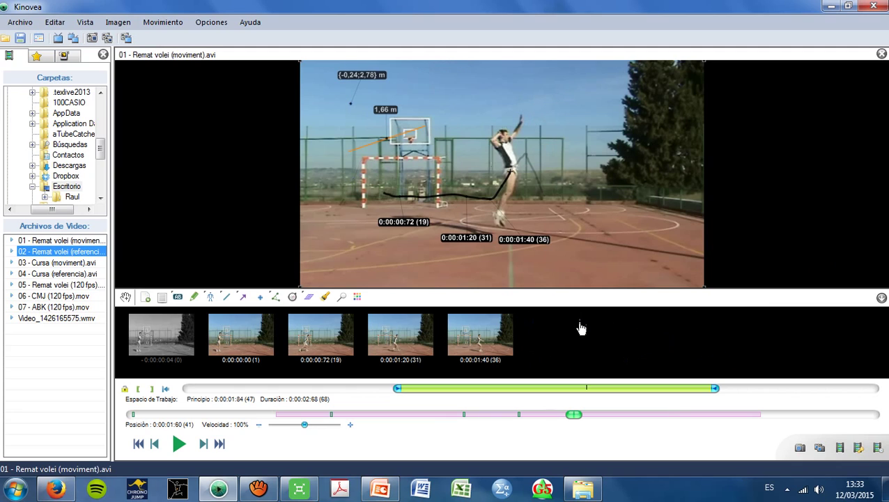
click(508, 321)
click(427, 321)
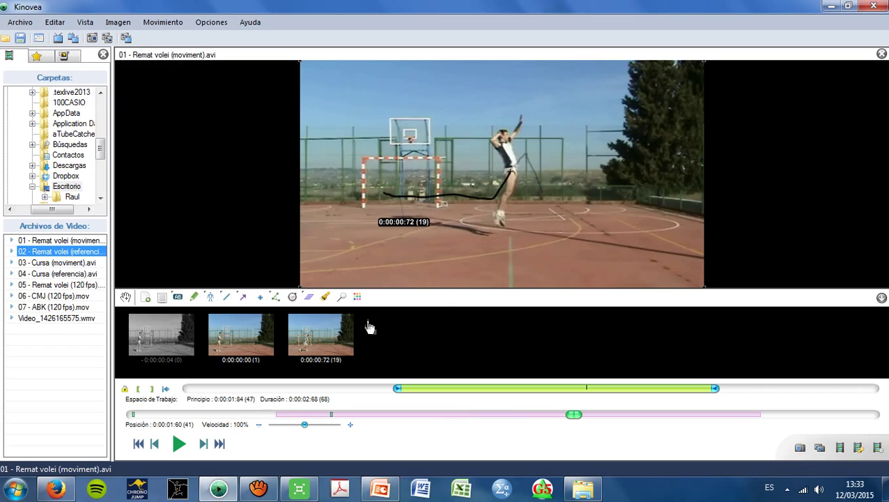
click(349, 321)
click(269, 320)
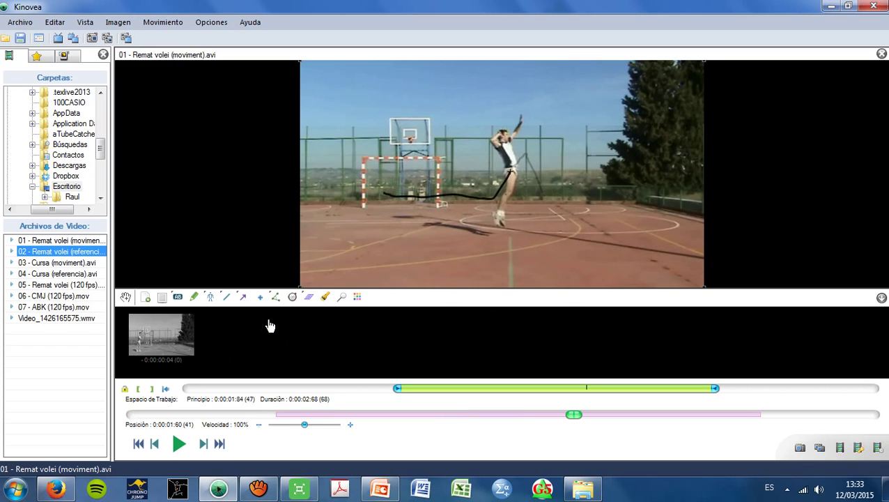
click(881, 298)
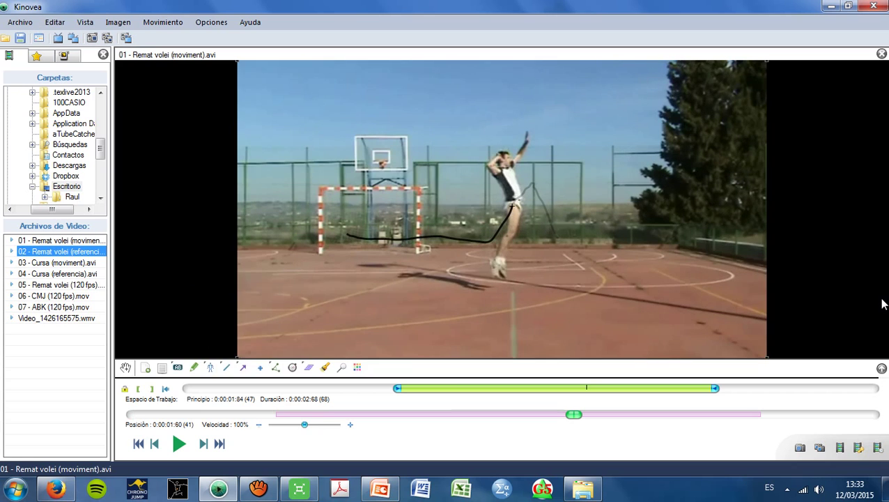
- Step back along the hip trajectory to frame 15 and view the Marker tool's colour settings without changing them
key(Left)
key(Left)
key(Left)
key(Left)
key(Left)
key(Left)
key(Left)
key(Left)
key(Left)
key(Left)
key(Left)
key(Left)
key(Left)
key(Left)
key(Left)
key(Left)
key(Left)
key(Left)
key(Left)
key(Left)
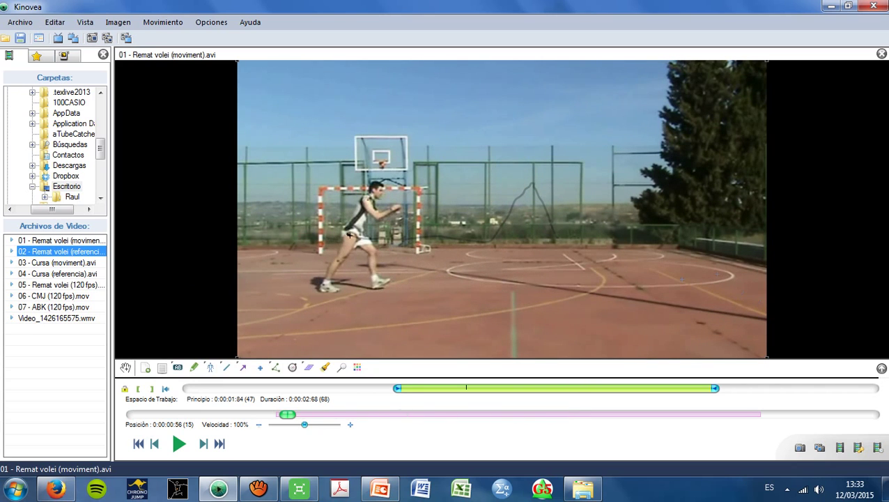
right_click(260, 368)
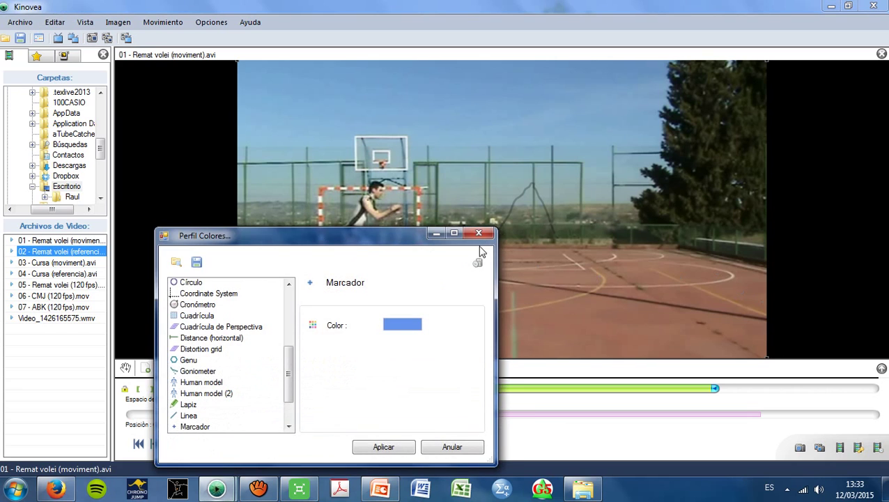
click(482, 234)
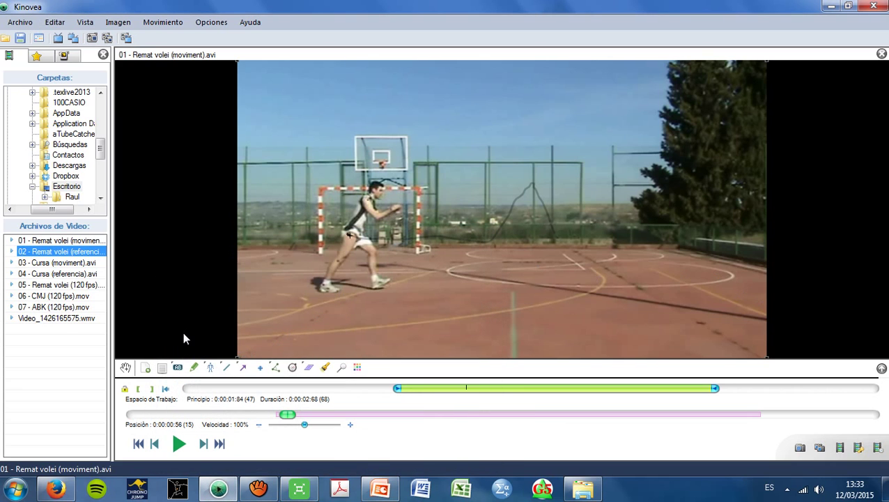
- At frame 20, start two more trajectories, one on the athlete's rear foot and one on the rear leg near the knee
key(Home)
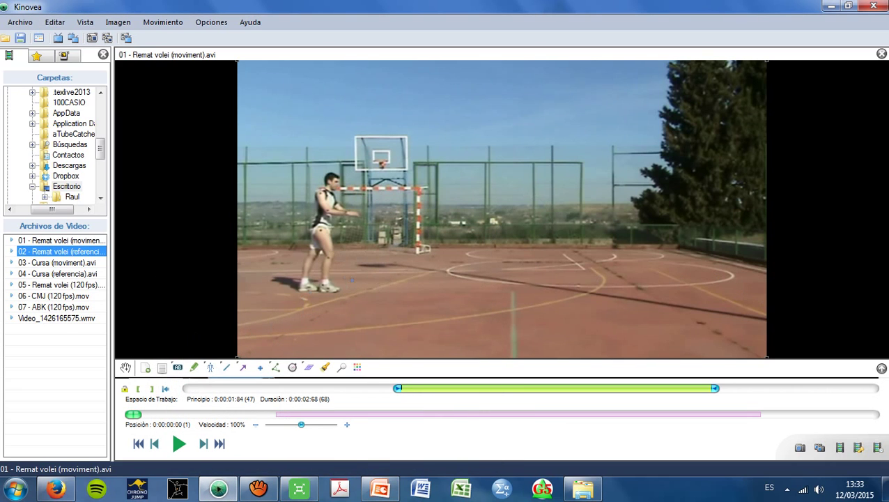
click(341, 414)
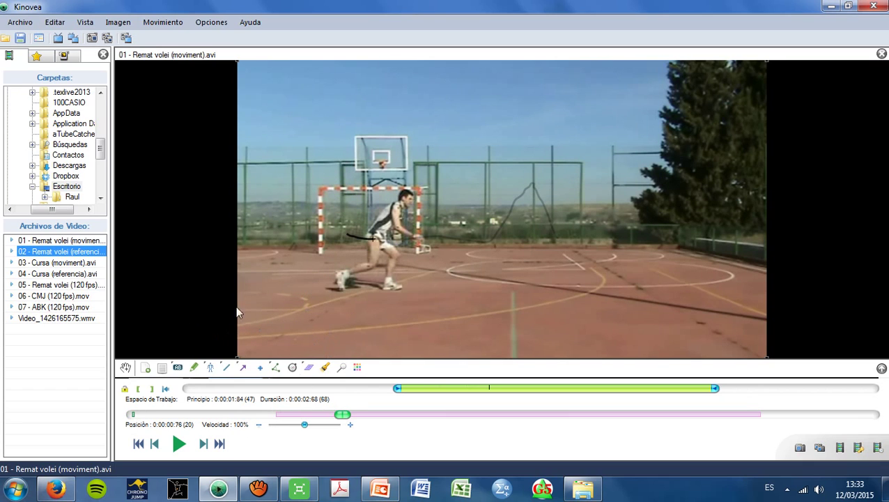
right_click(332, 246)
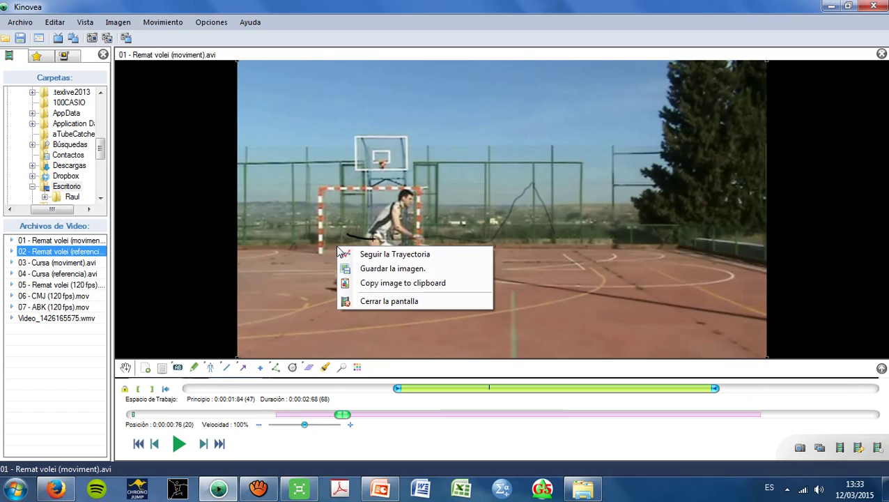
click(366, 252)
drag(358, 271, 364, 300)
right_click(278, 184)
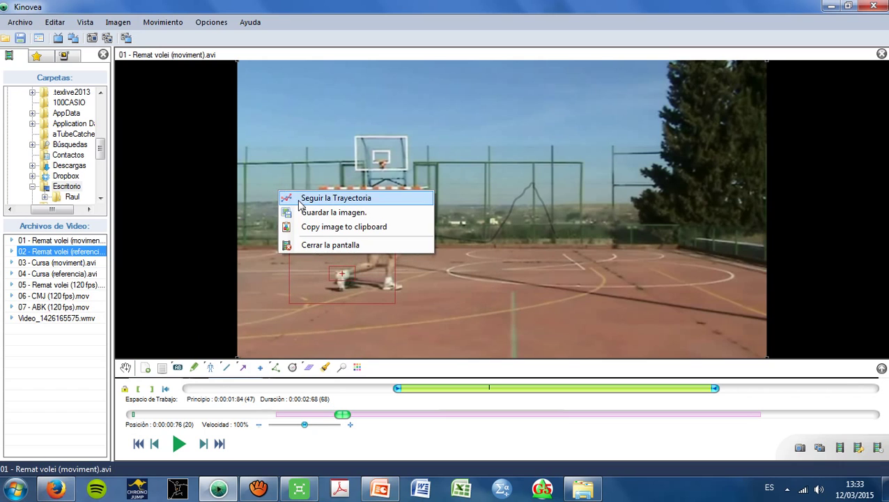
click(293, 199)
drag(283, 187, 369, 267)
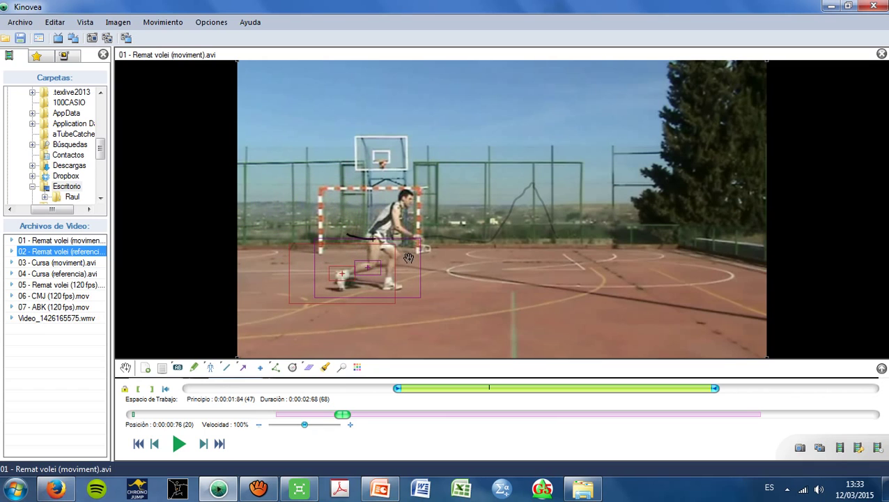
- Track the foot and leg trajectories forward to frame 24
key(Right)
key(Right)
key(Right)
key(Right)
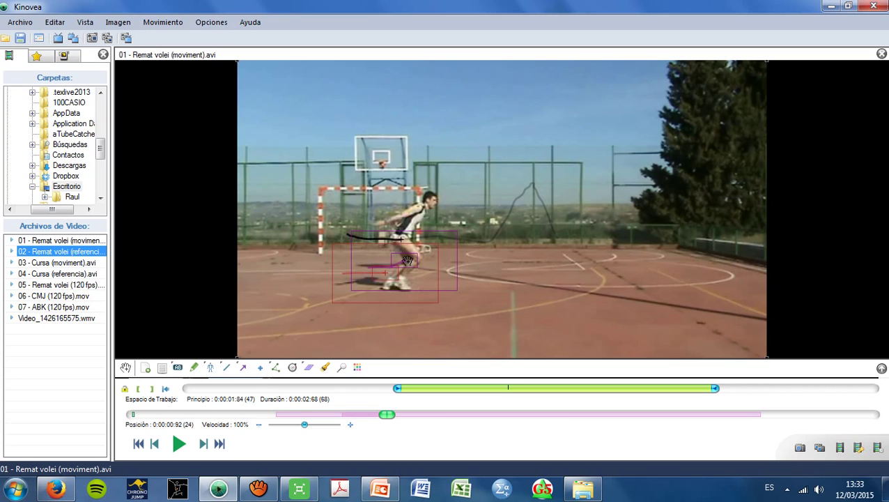
- Delete the entire foot and leg trajectories, keeping only the hip trajectory
right_click(409, 263)
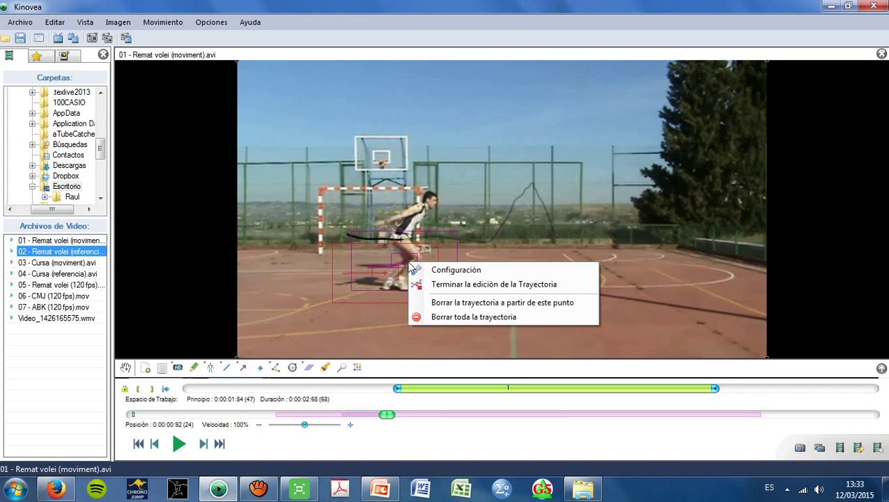
click(438, 318)
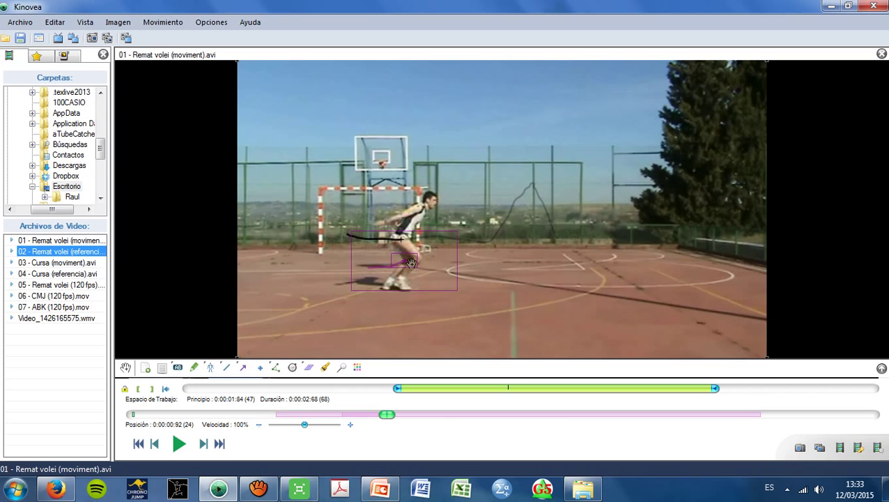
right_click(411, 263)
click(442, 318)
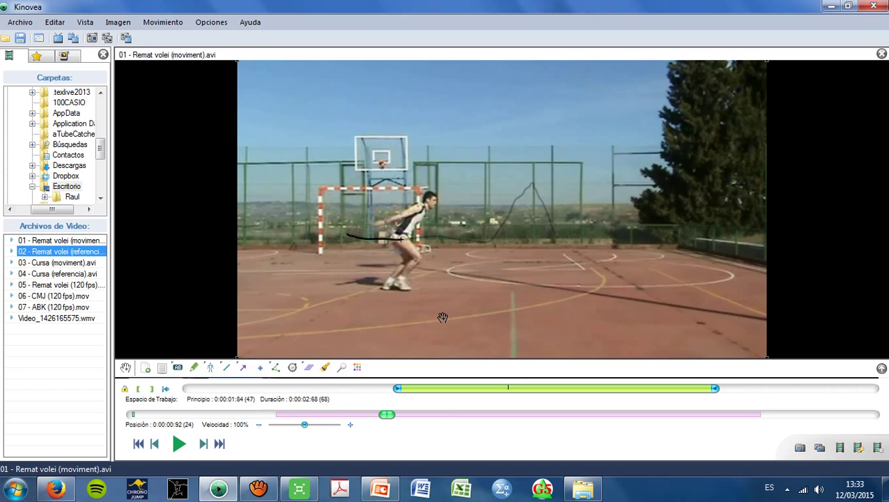
- At frame 23, show the Position measure on the hip trajectory and move its label down to the athlete's feet
scroll(443, 317, down, 1)
scroll(443, 317, down, 20)
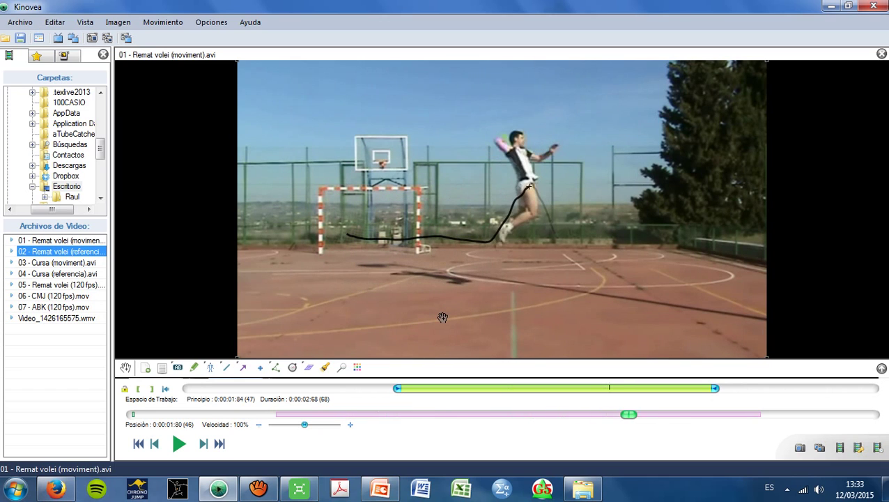
scroll(443, 317, down, 1)
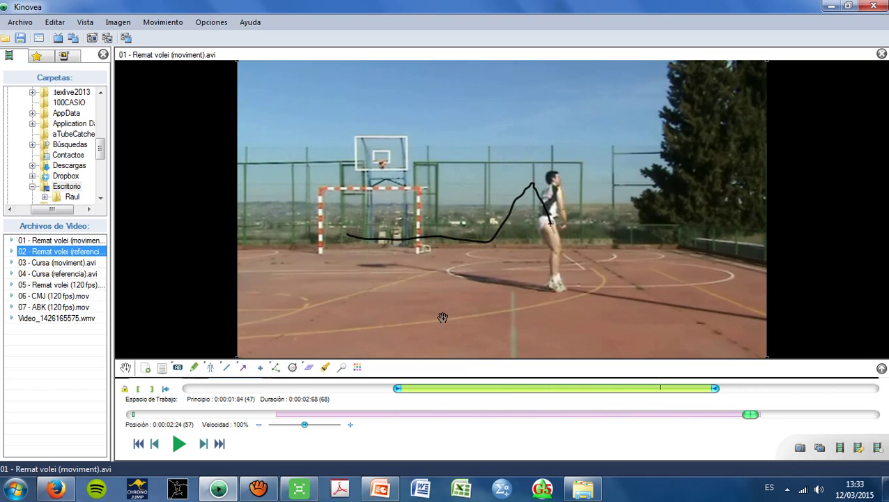
scroll(443, 317, up, 20)
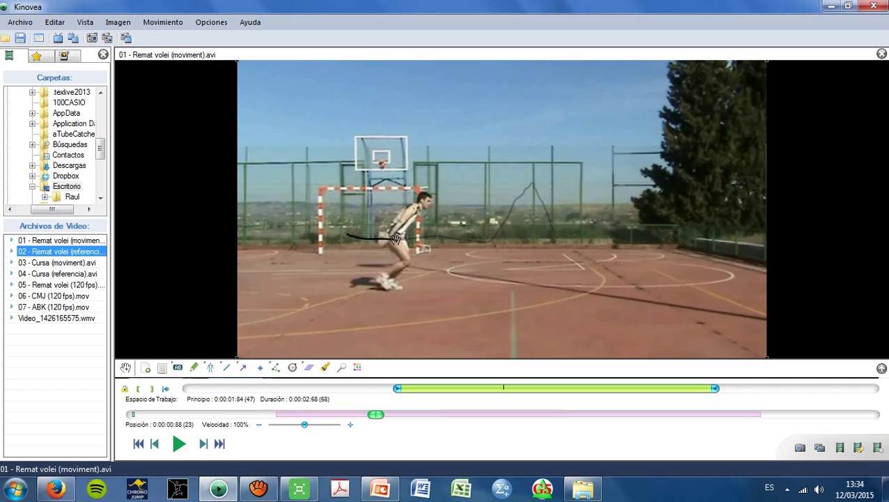
right_click(395, 239)
mouse_move(405, 263)
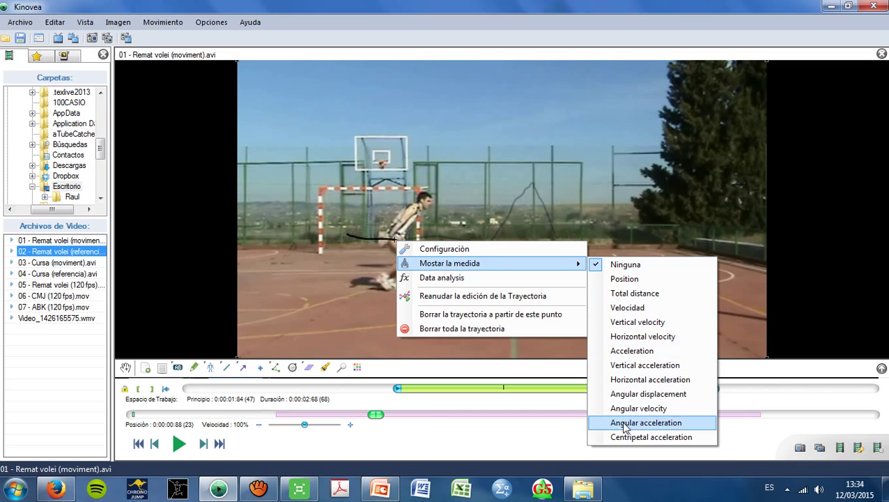
click(634, 282)
drag(404, 207, 396, 288)
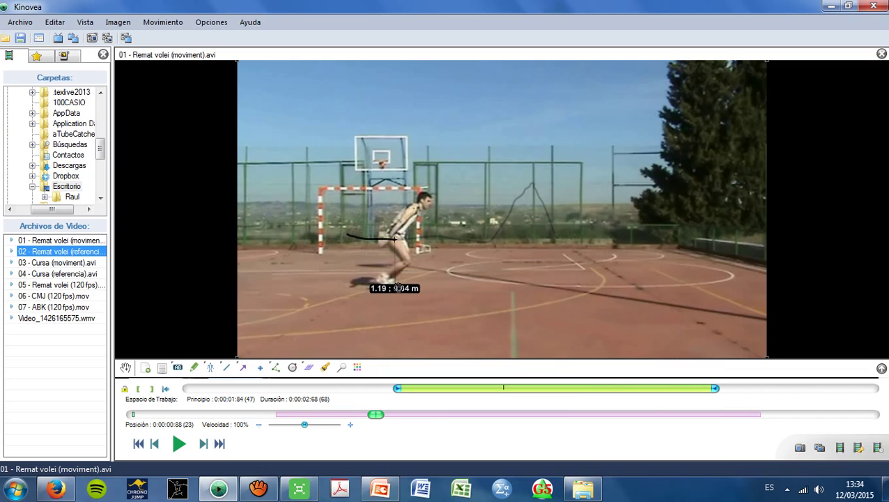
- Step forward frame by frame to frame 30, examining the hip's position coordinates
key(Right)
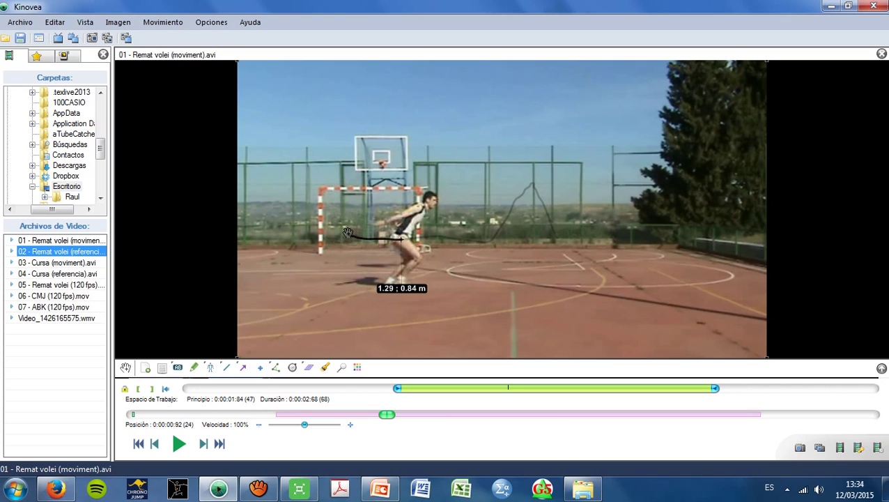
key(Right)
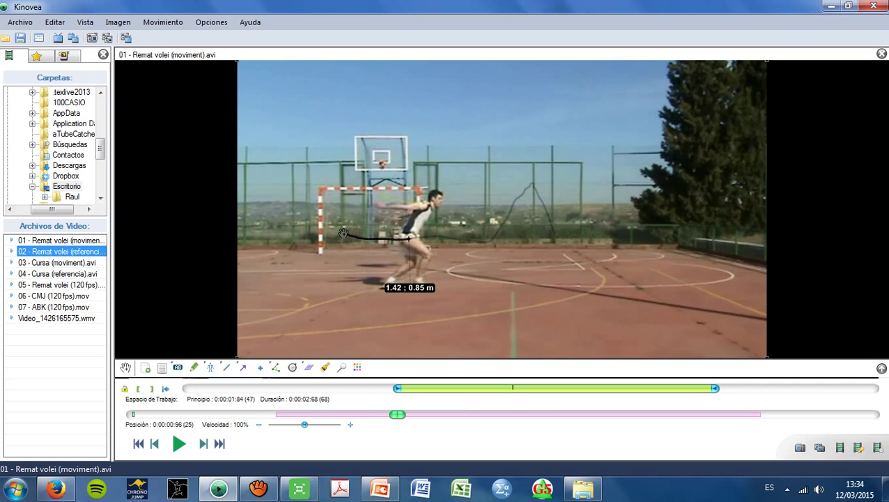
key(Right)
key(Right)
key(Right)
key(Right)
key(Right)
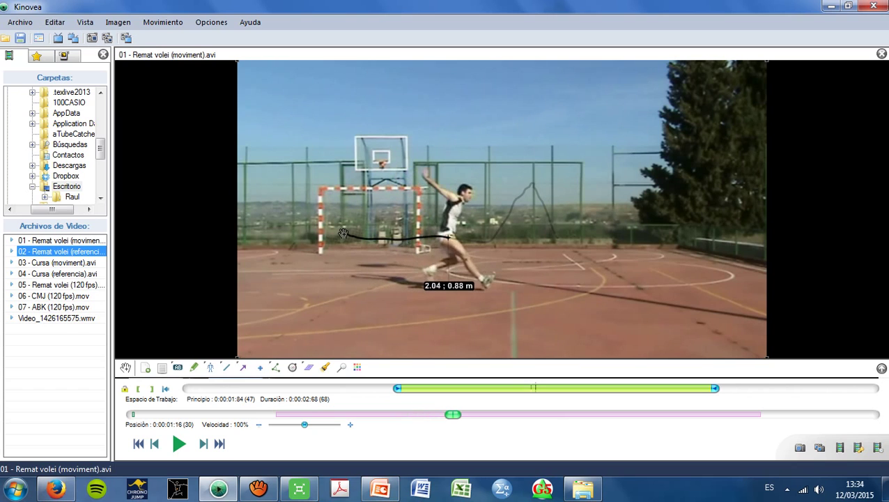
- Advance frame by frame to frame 39, examining the hip's position coordinates through the crouch and take-off
key(Right)
key(Right)
key(Right)
key(Right)
key(Right)
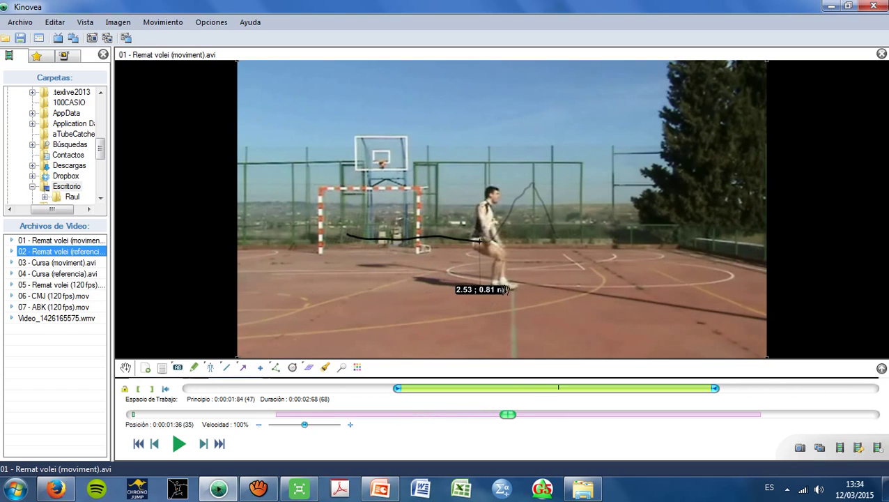
key(Right)
key(Right)
key(Right)
key(Right)
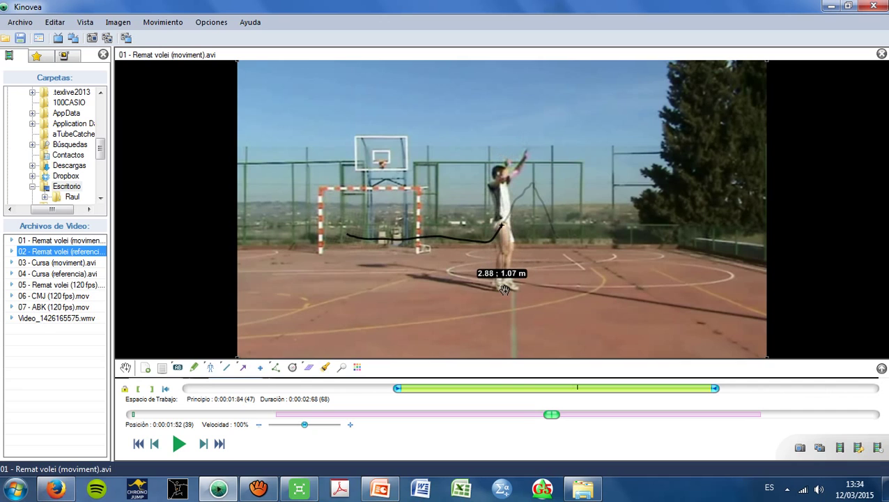
- Advance to frame 49, examining the hip's position coordinates around the highest point of the jump
key(Right)
key(Right)
key(Right)
key(Right)
key(Right)
key(Right)
key(Right)
key(Right)
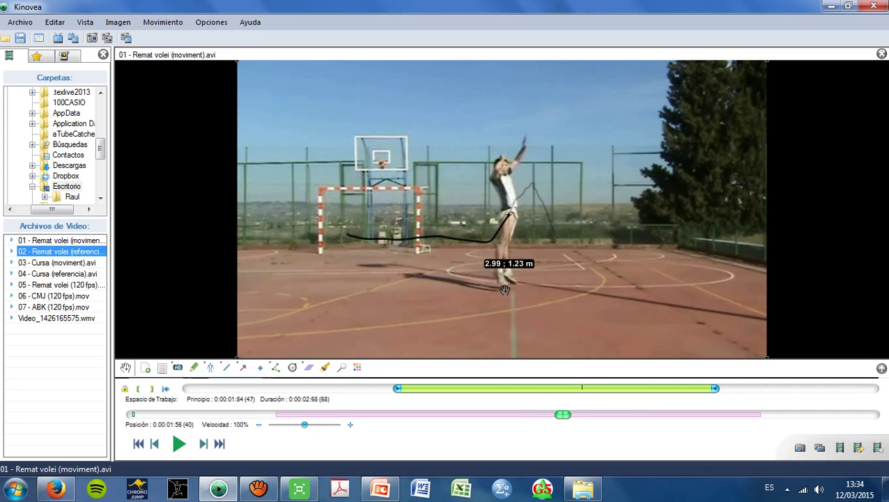
key(Right)
key(Right)
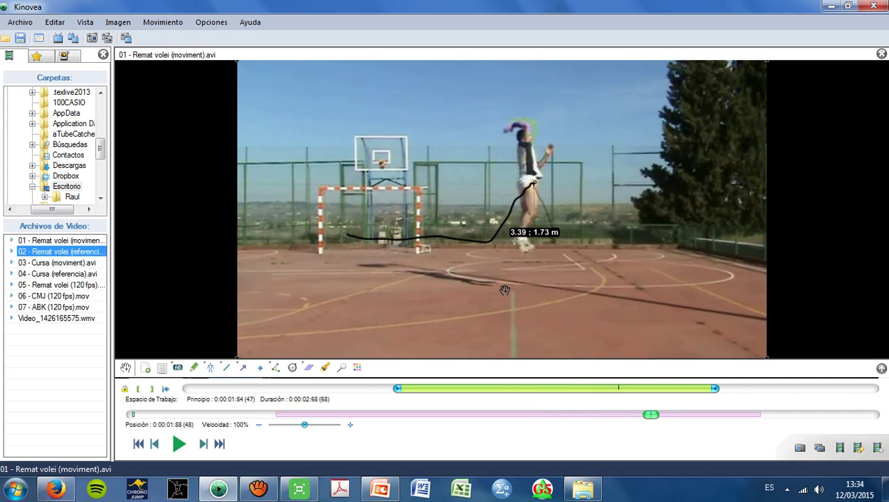
key(Left)
key(Right)
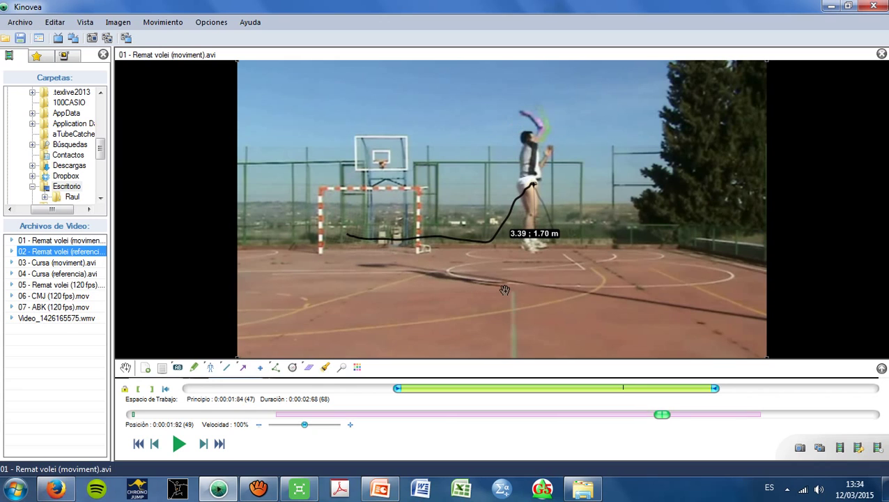
- Advance through the landing to frame 60 and return to frame 58 to examine the hip's position at touchdown
key(Right)
key(Right)
key(Right)
key(Right)
key(Right)
key(Right)
key(Right)
key(Right)
key(Right)
key(Right)
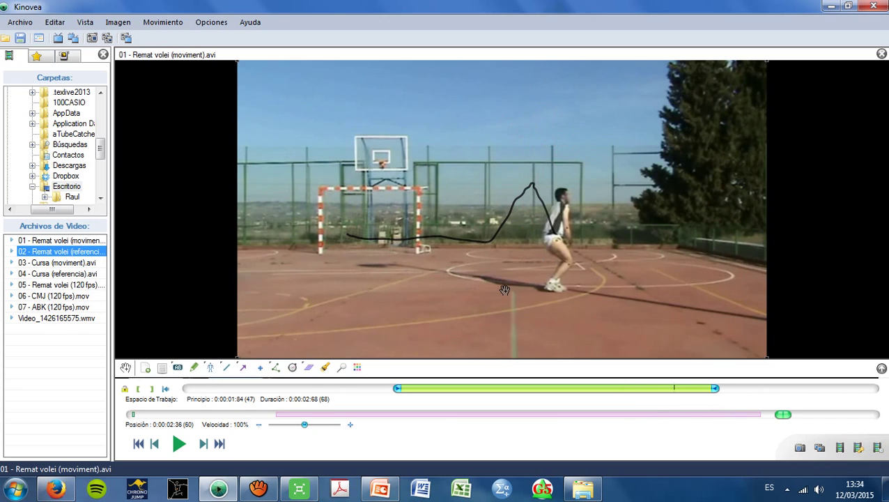
key(Left)
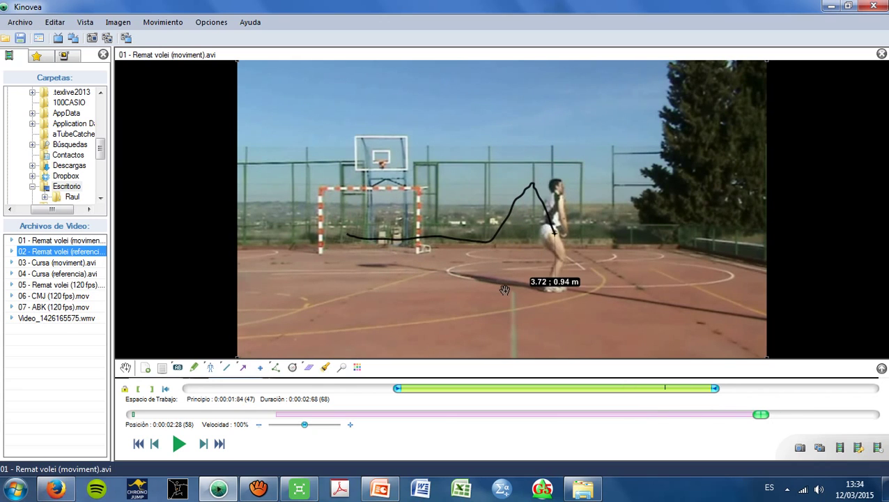
- Review the run-up and jump back and forth, examining the hip's changing position, and finish on frame 24
key(Left)
key(Left)
key(Left)
key(Left)
key(Left)
key(Left)
key(Left)
key(Left)
key(Left)
key(Left)
key(Left)
key(Left)
key(Left)
key(Left)
key(Left)
key(Left)
key(Left)
key(Left)
key(Left)
key(Left)
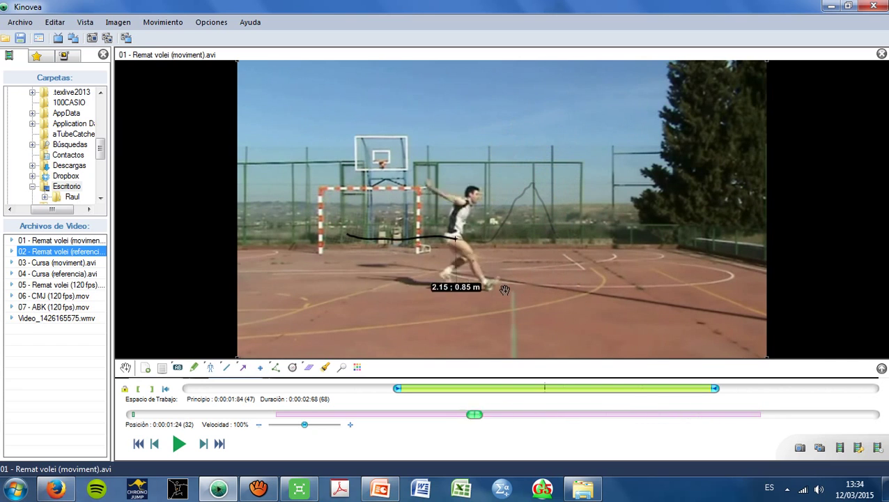
key(Right)
key(Right)
key(Right)
key(Right)
key(Right)
key(Right)
key(Right)
key(Right)
key(Right)
key(Right)
key(Right)
key(Right)
key(Right)
key(Right)
key(Right)
key(Right)
key(Right)
key(Right)
key(Right)
key(Right)
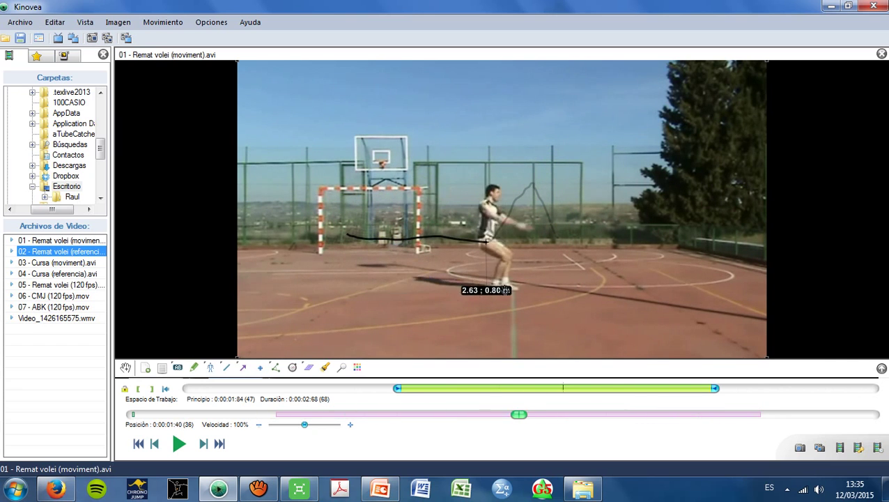
key(Right)
key(Right)
key(Right)
key(Right)
key(Right)
key(Right)
key(Left)
key(Left)
key(Left)
key(Left)
key(Left)
key(Left)
key(Left)
key(Left)
key(Left)
key(Left)
key(Left)
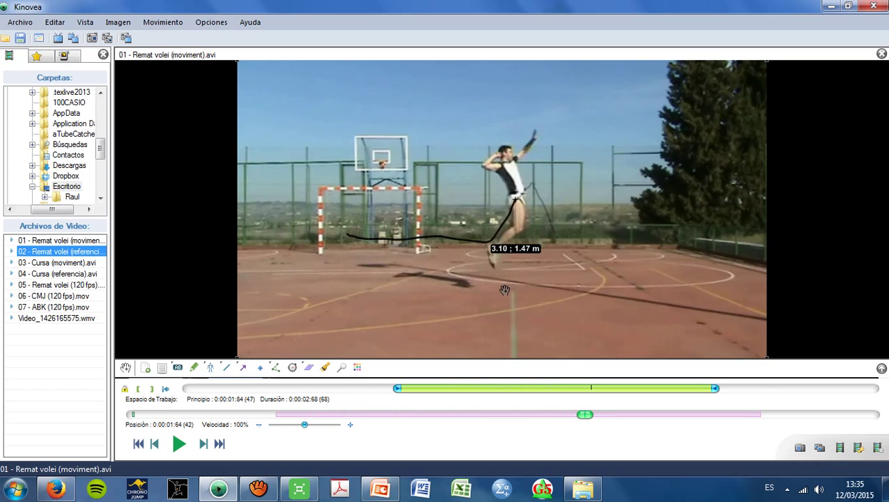
key(Left)
key(Left)
key(Left)
key(Left)
key(Left)
key(Left)
key(Left)
key(Left)
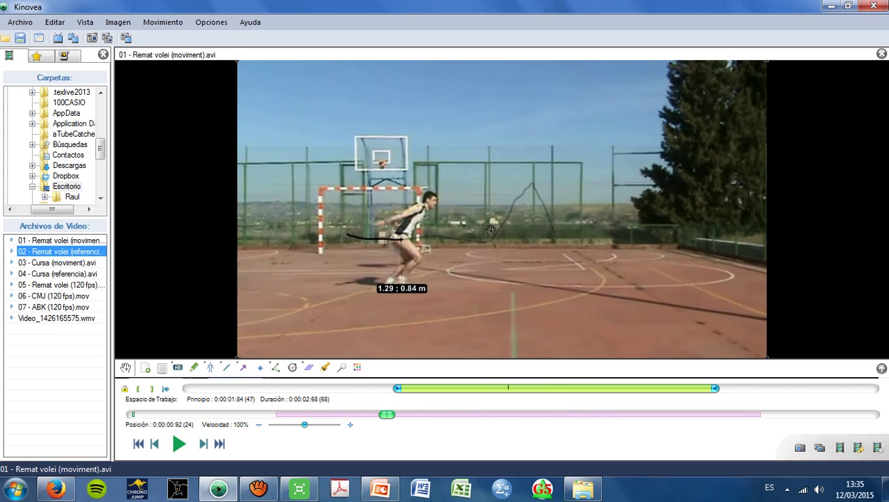
- Change the hip trajectory's displayed measure to Vertical velocity and advance to the take-off at frame 39
right_click(403, 239)
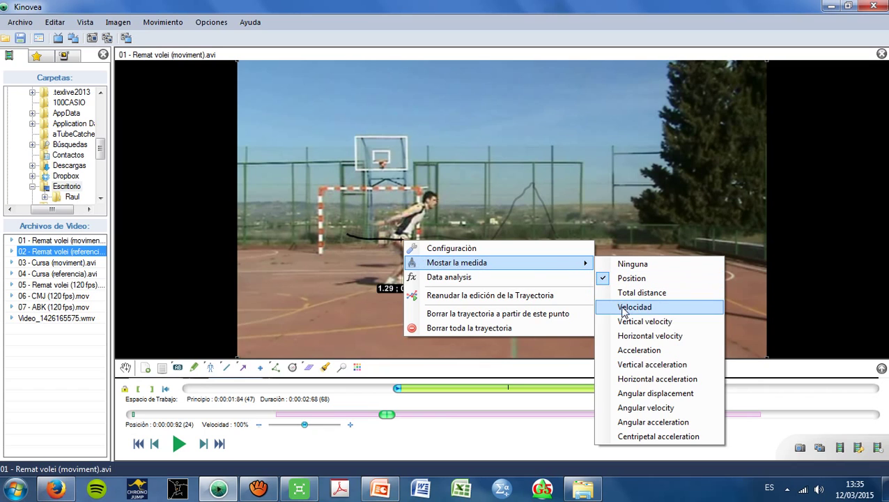
click(627, 323)
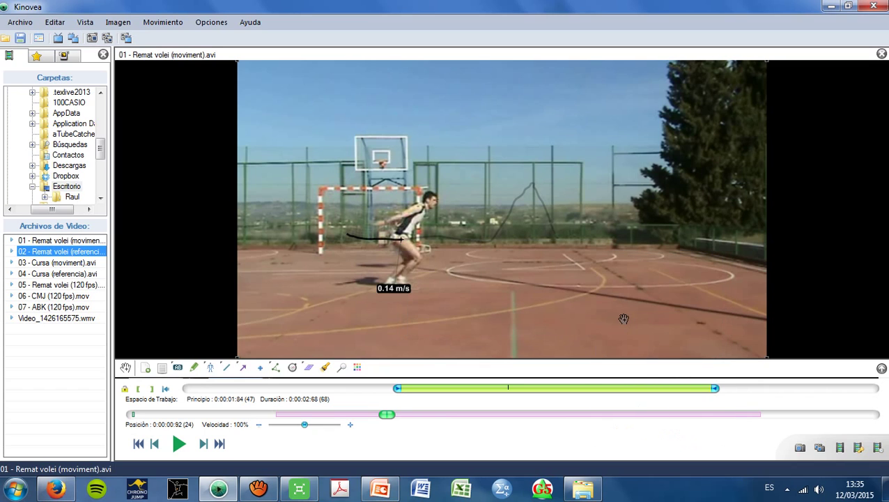
scroll(624, 318, down, 9)
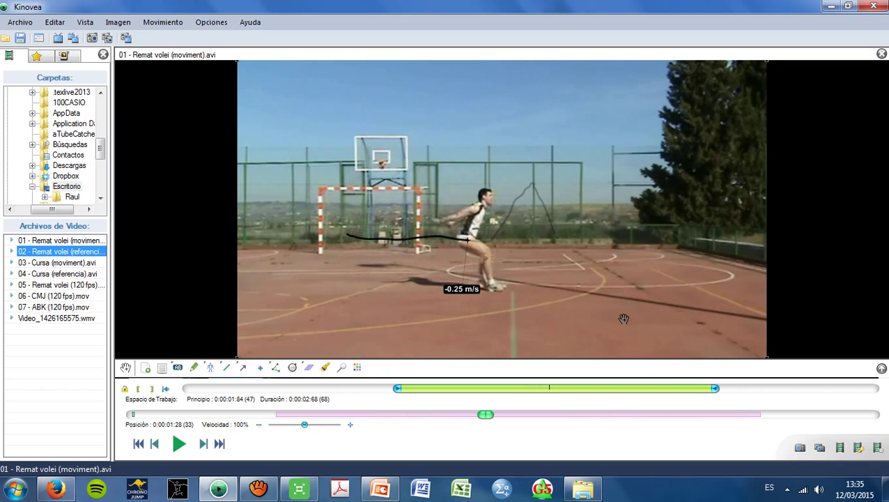
scroll(623, 318, down, 4)
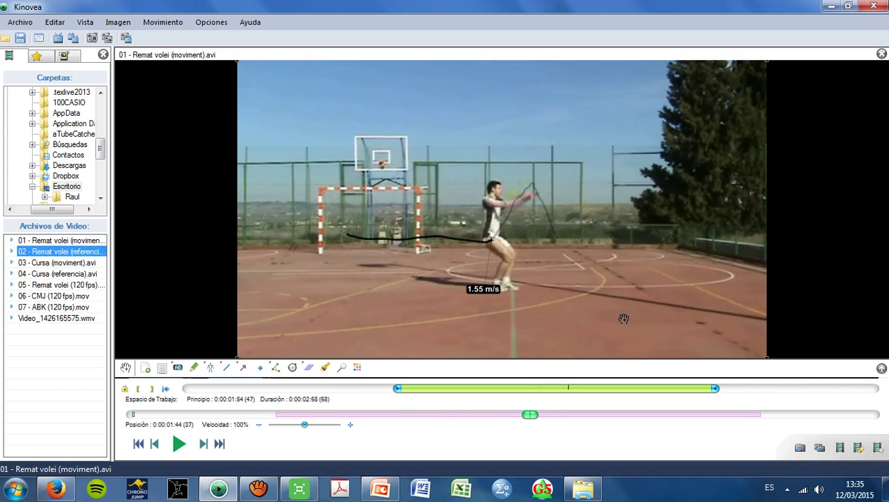
scroll(623, 319, down, 2)
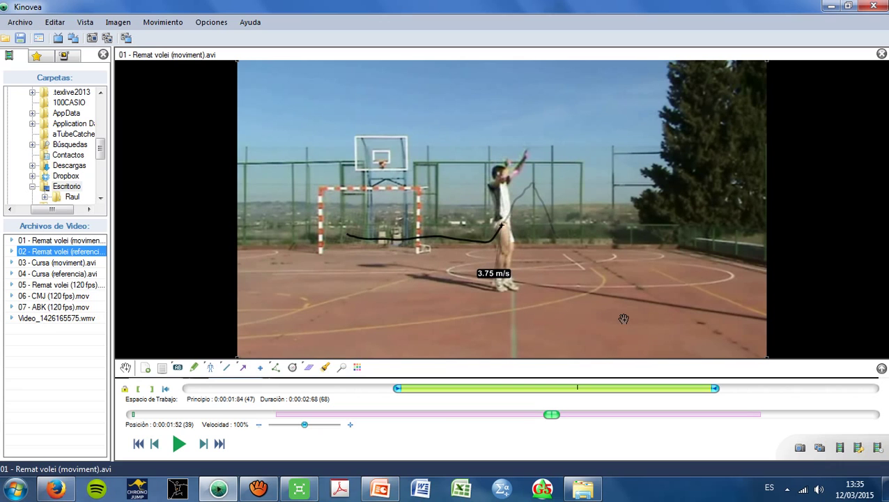
- Switch to Firefox and look at the agapea.com page of the book "16 prácticas de biomecánica"
click(55, 489)
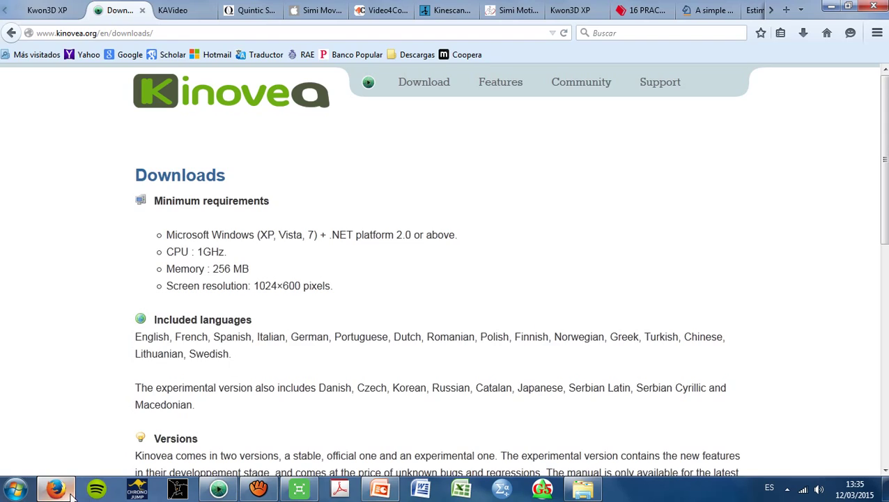
click(640, 18)
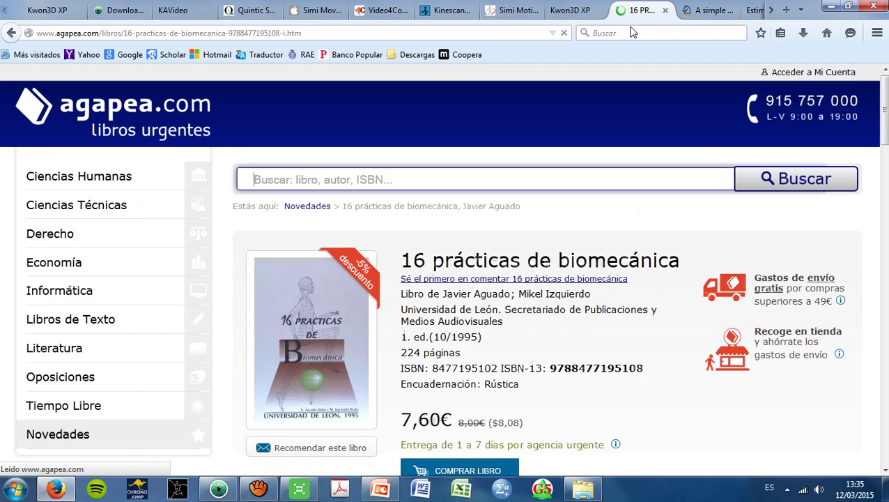
scroll(450, 280, down, 2)
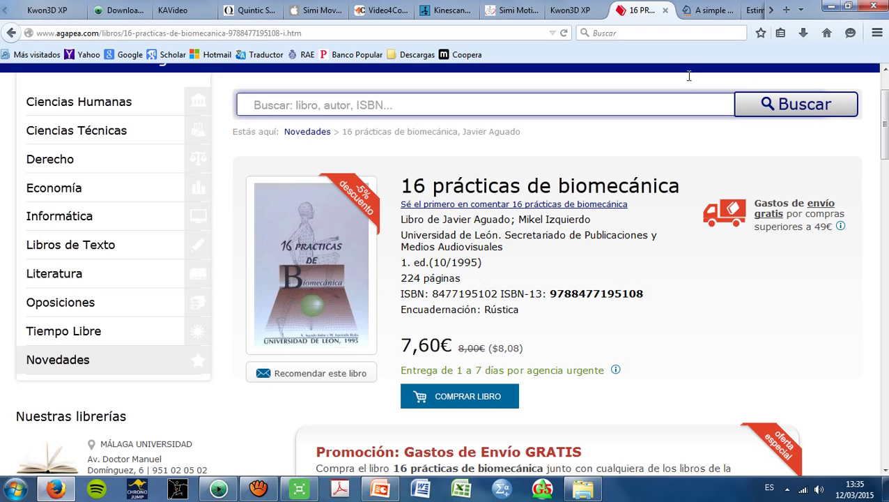
- View the summary of the SpringerLink article "A simple method for measurement of mechanical power in jumping"
click(704, 11)
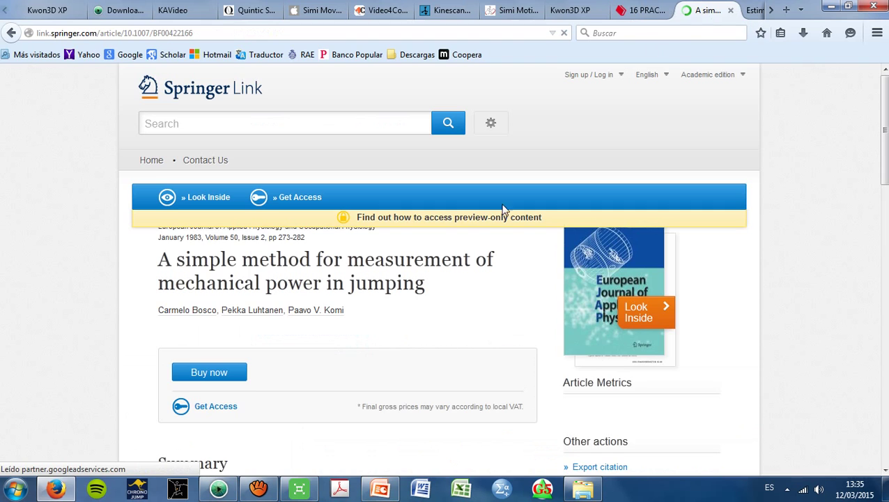
click(505, 209)
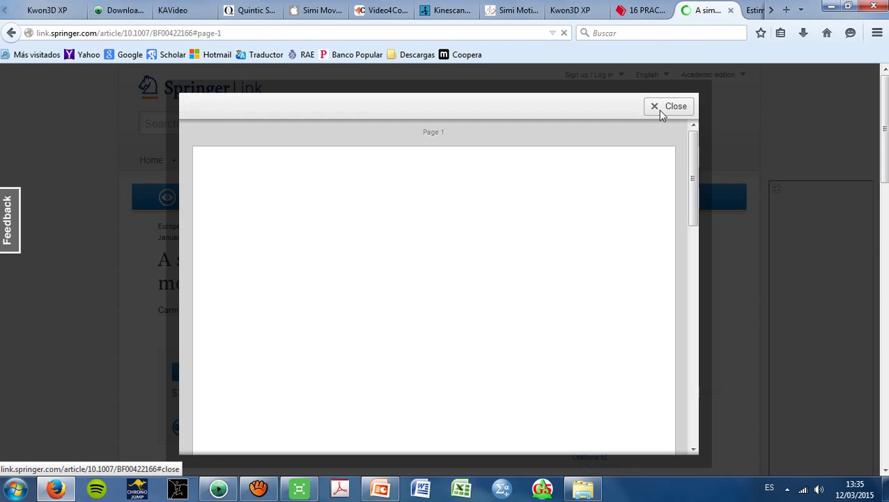
click(660, 109)
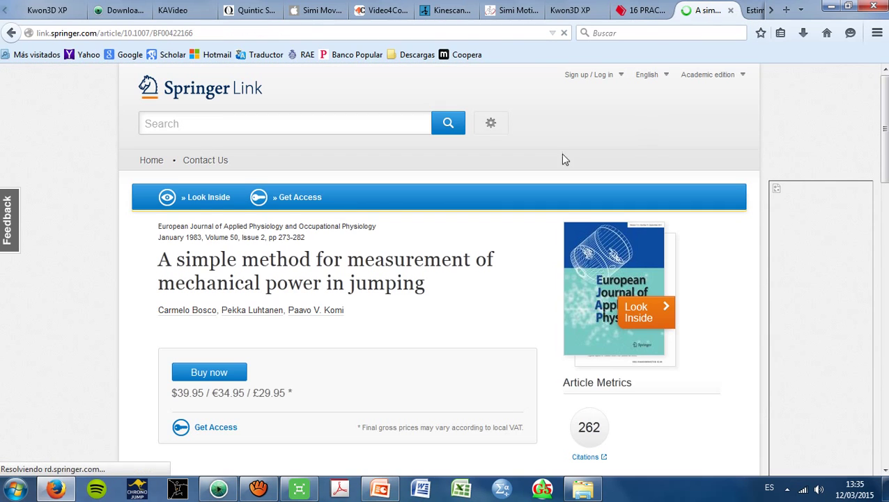
scroll(211, 334, down, 2)
scroll(279, 279, down, 2)
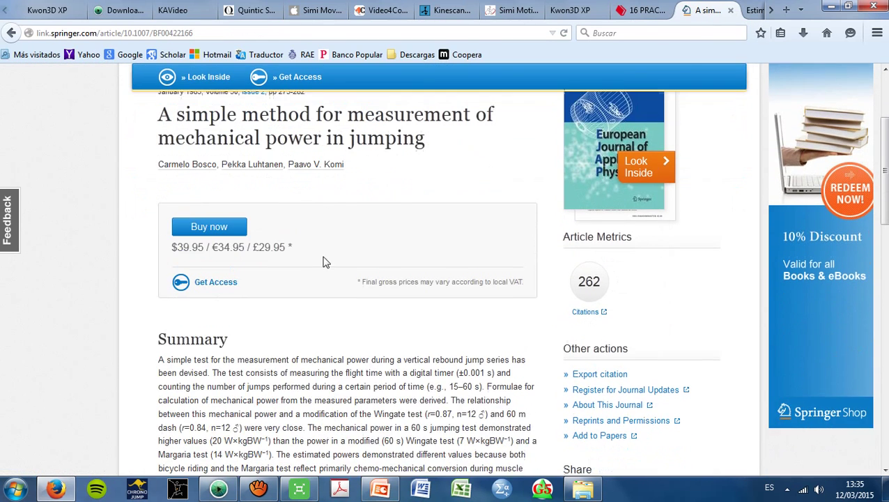
- View the abstract of the article "Estimation of Human Power Output from Vertical Jump"
click(752, 11)
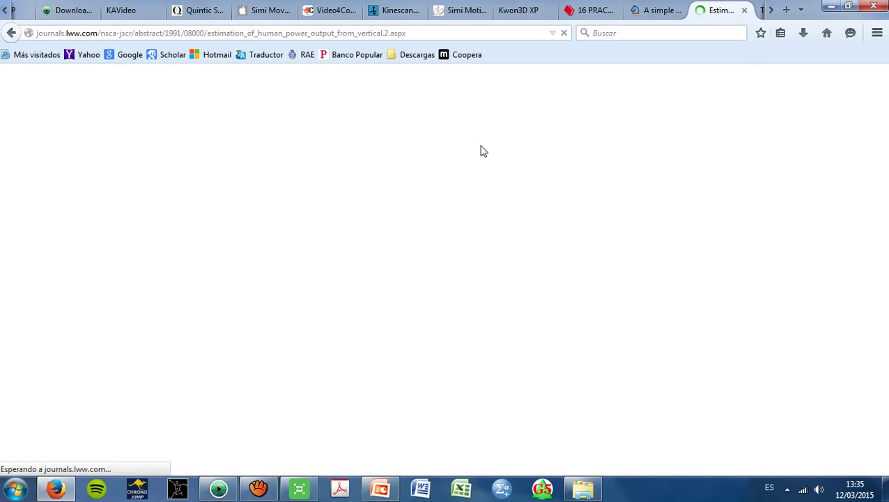
scroll(187, 270, down, 2)
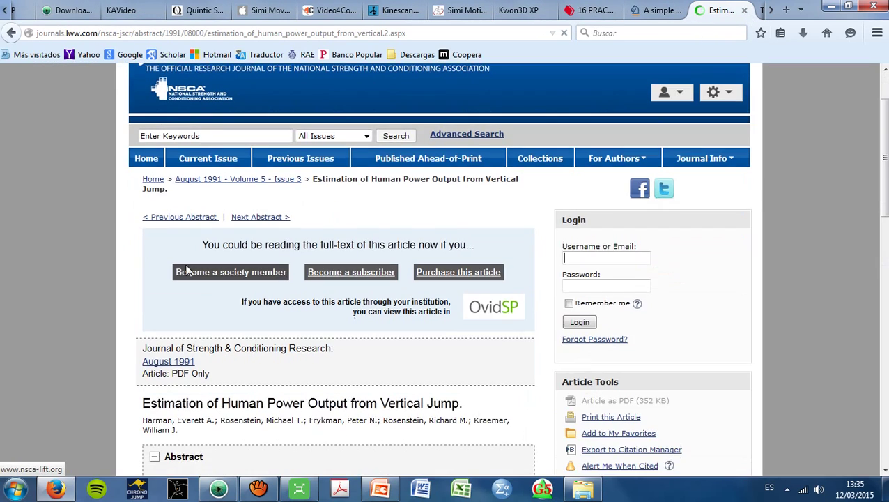
scroll(163, 356, down, 8)
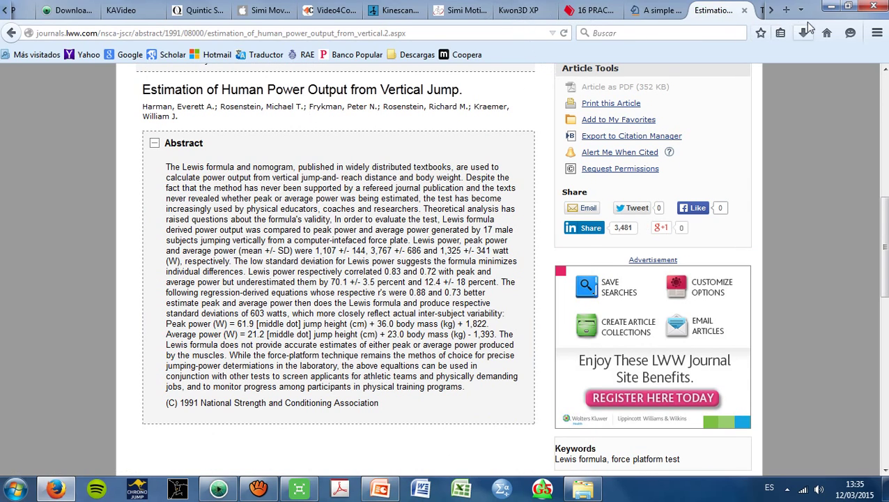
- Return to Kinovea and compare the hip's vertical velocity in frames 40 and 39
click(832, 9)
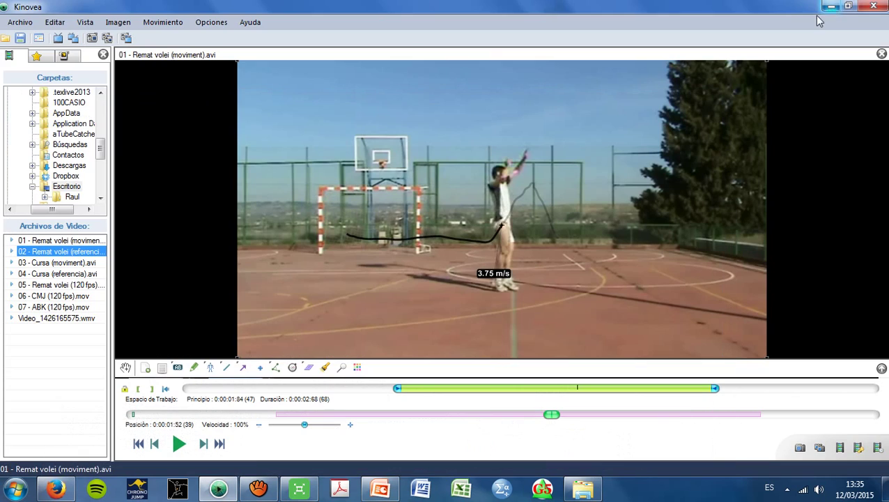
scroll(478, 270, up, 1)
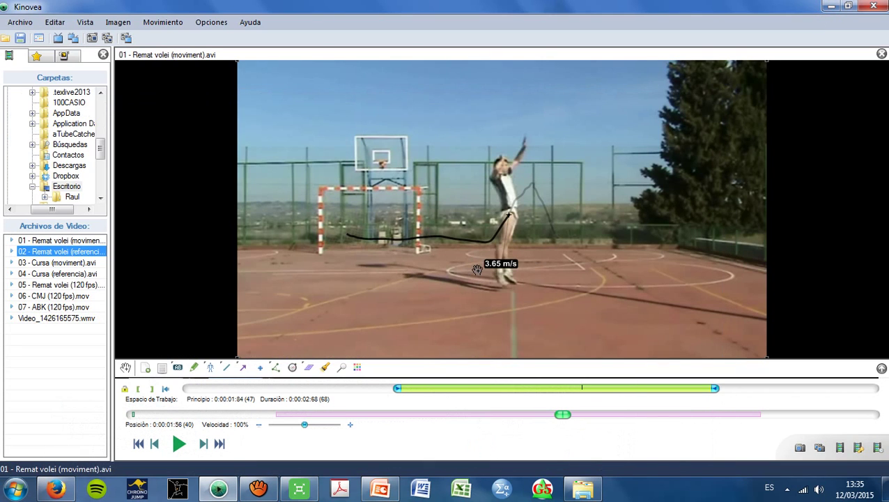
scroll(477, 271, down, 1)
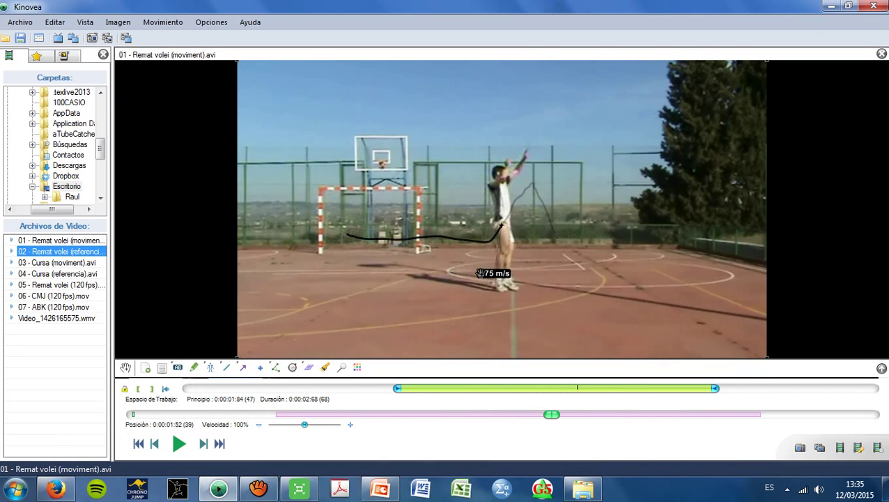
- Switch to Excel, calculate the jump height in cell A1 with the formula =3,75^2/(2*9,81), and reselect the cell
click(460, 490)
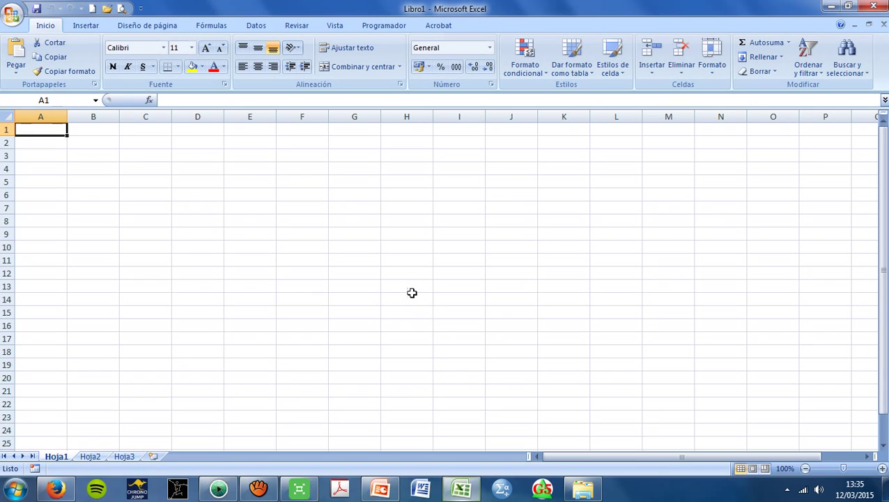
text(=)
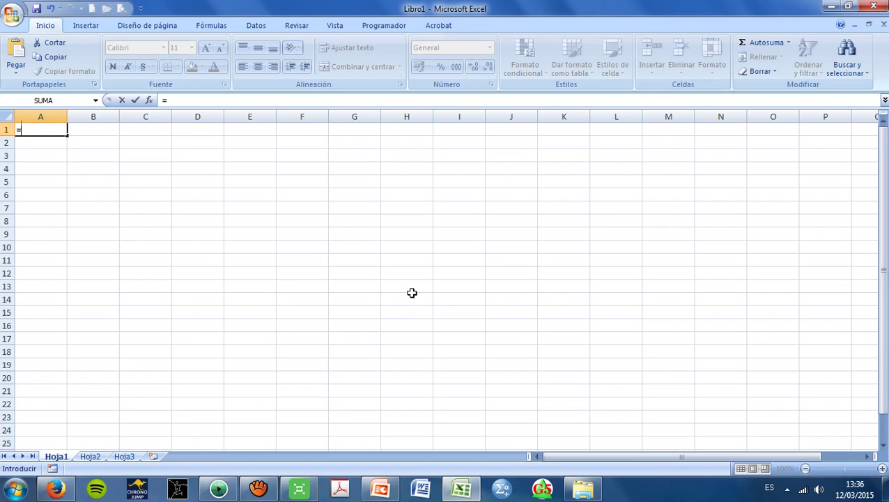
text(3,75^2)
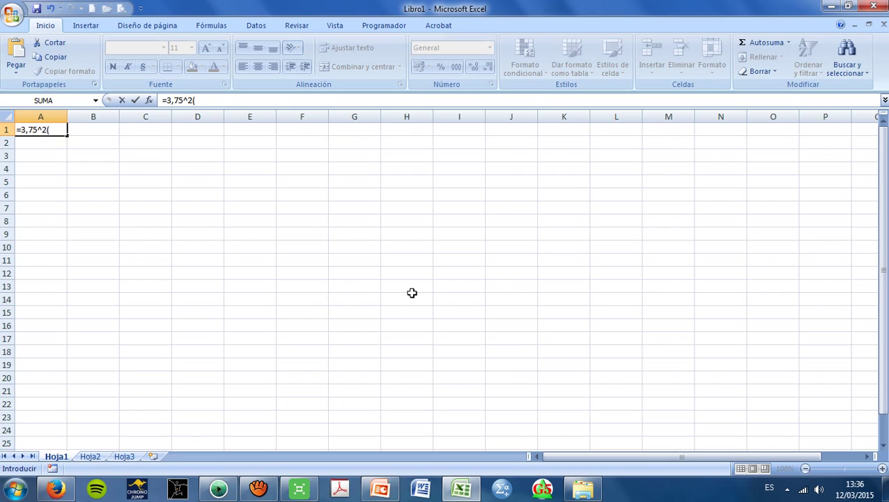
text(/(2*9,81)
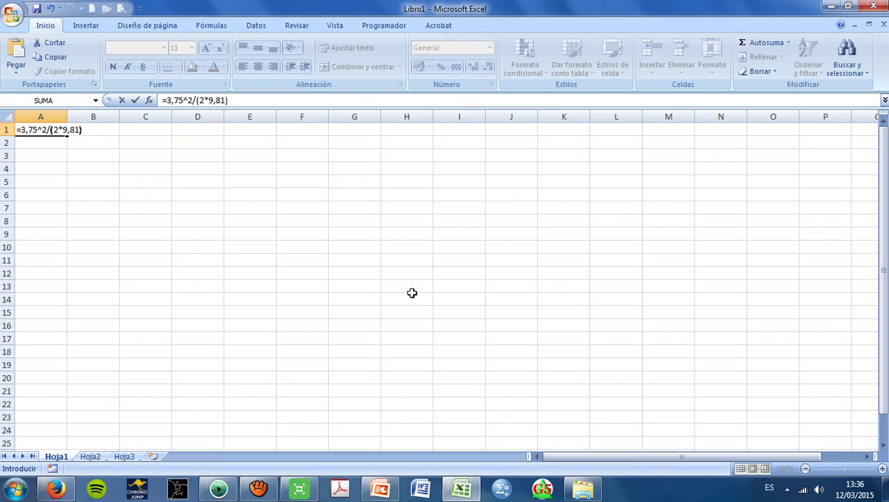
key(Return)
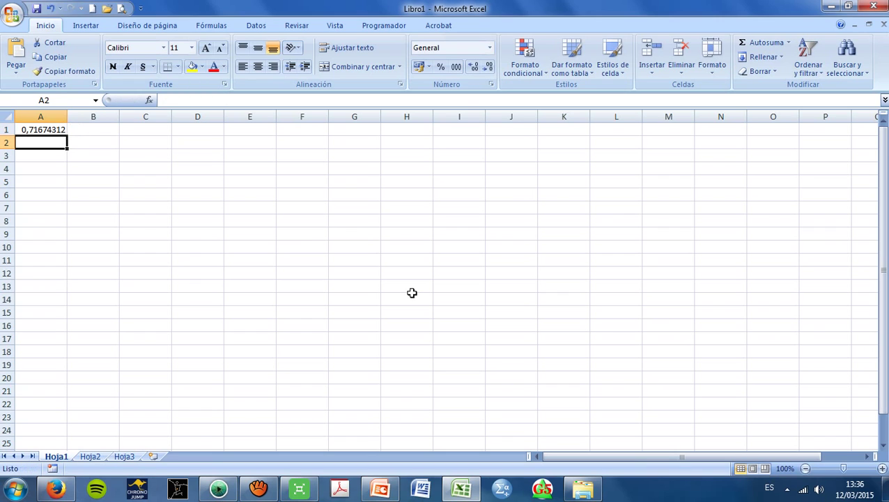
click(43, 128)
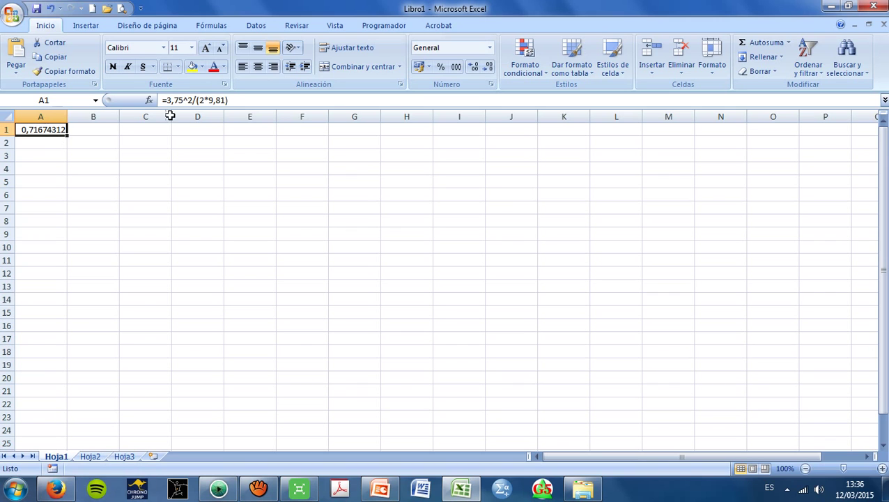
- Return to Kinovea, advance to frame 48 near the jump's highest point, and move the velocity label above the player
click(827, 7)
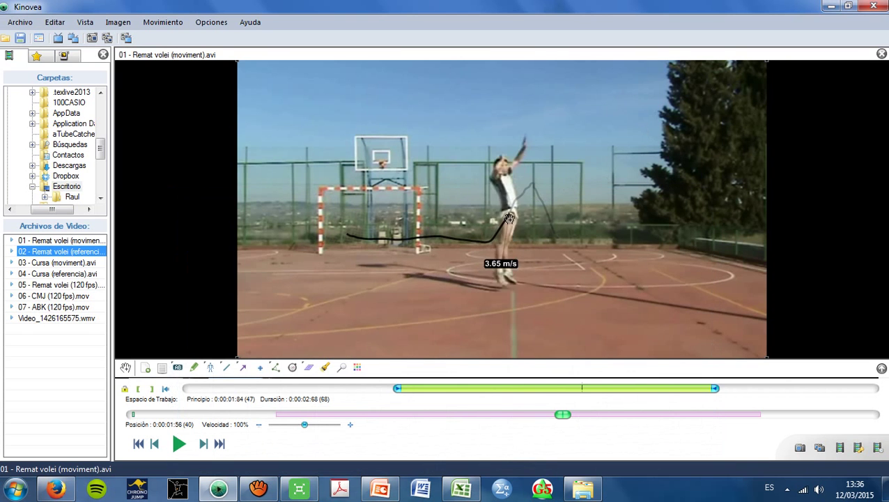
scroll(509, 219, down, 9)
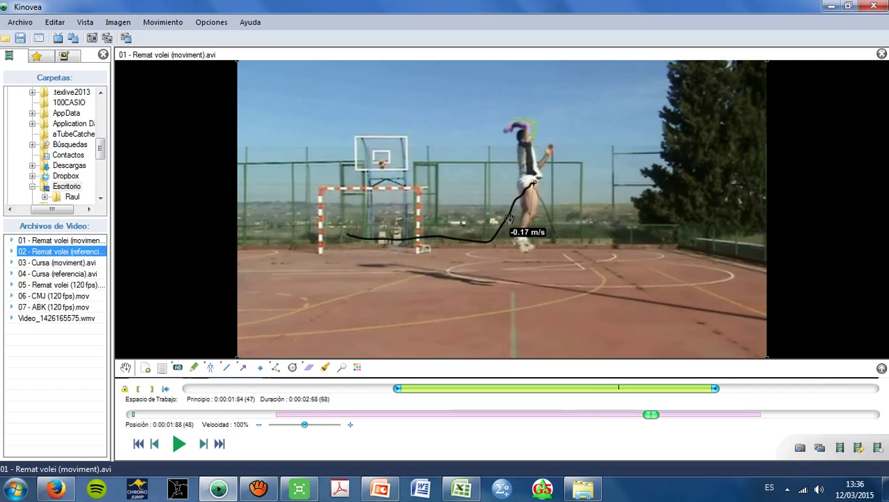
key(Left)
key(Right)
drag(527, 230, 565, 118)
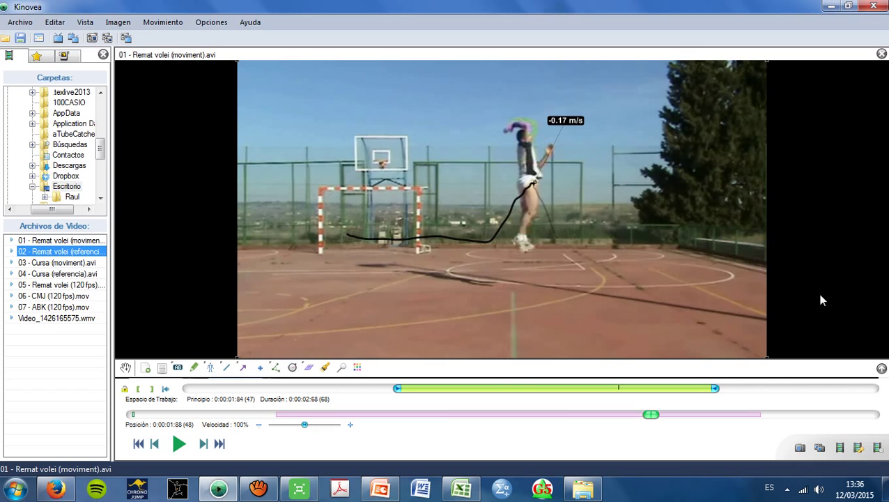
- Step back through the jump to frame 37 and place the vertical velocity label below the player's feet
key(Left)
key(Left)
key(Left)
key(Left)
key(Left)
key(Left)
key(Left)
key(Left)
key(Left)
key(Left)
key(Left)
key(Left)
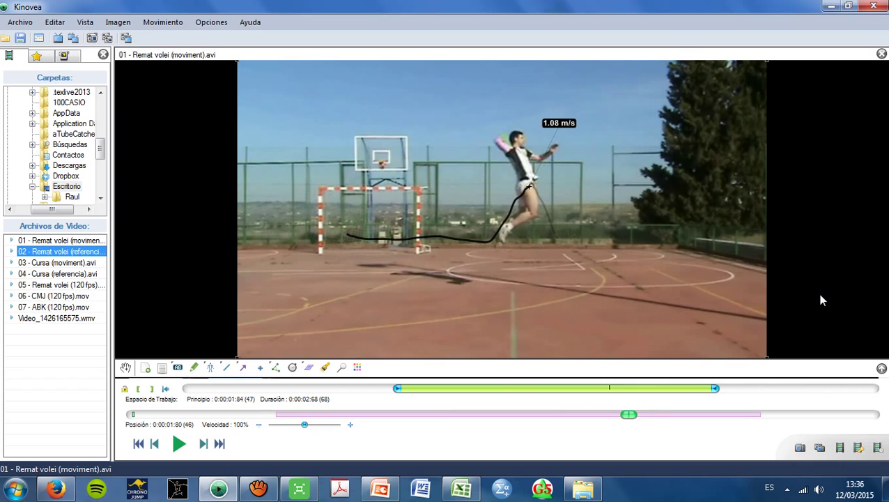
key(Right)
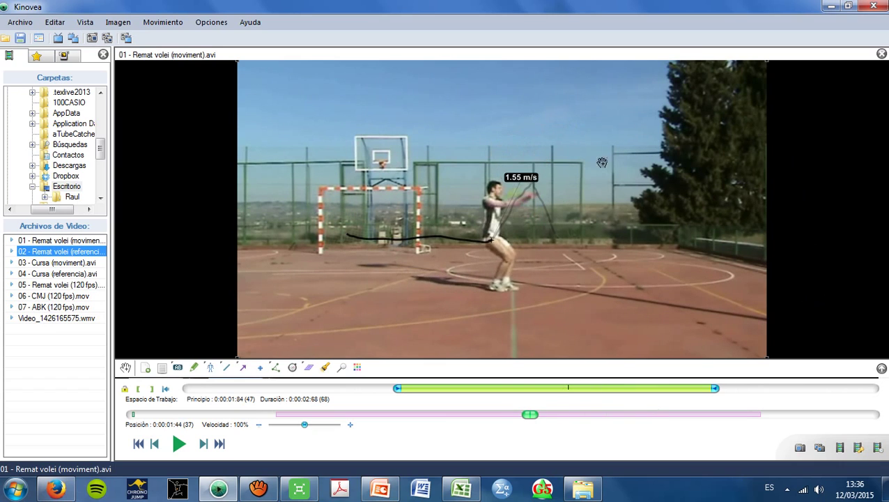
drag(528, 178, 502, 292)
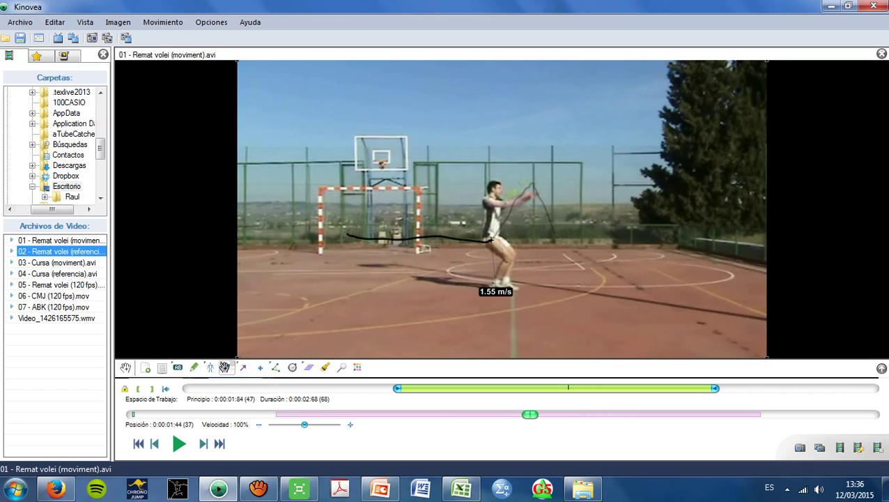
- Draw a horizontal line about 1,54 m long at hip level and another about 1,50 m long at the trajectory's highest point
click(225, 368)
drag(441, 240, 537, 240)
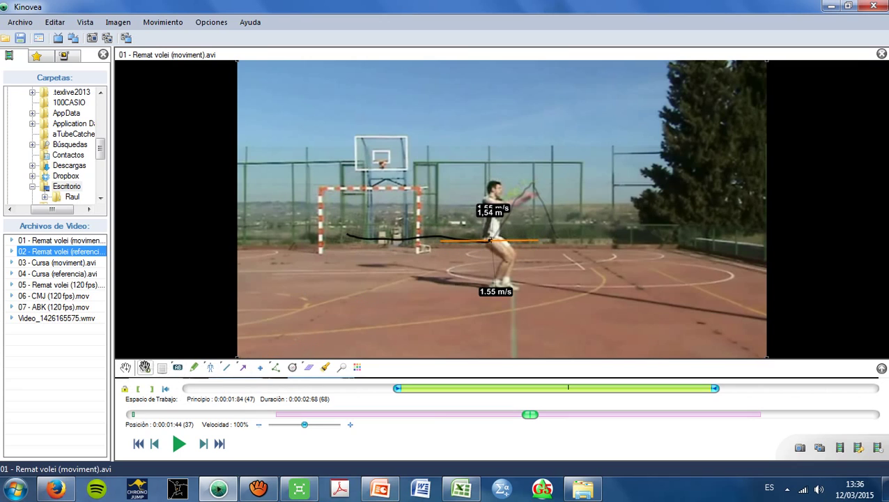
drag(485, 180, 579, 181)
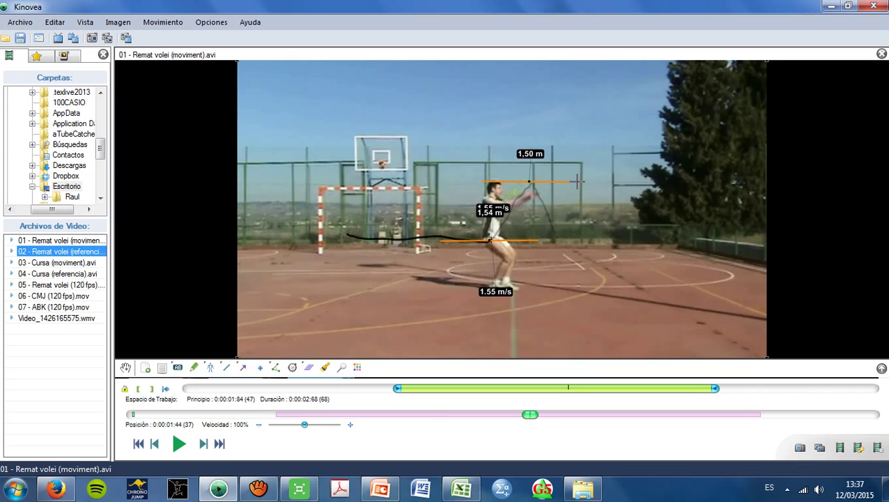
- Hide the length measurements of the upper and lower horizontal lines
click(126, 367)
right_click(533, 182)
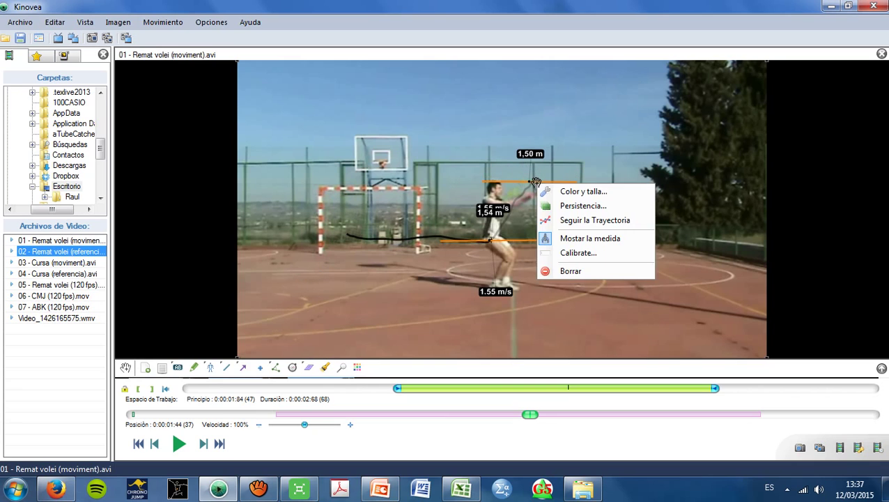
click(572, 244)
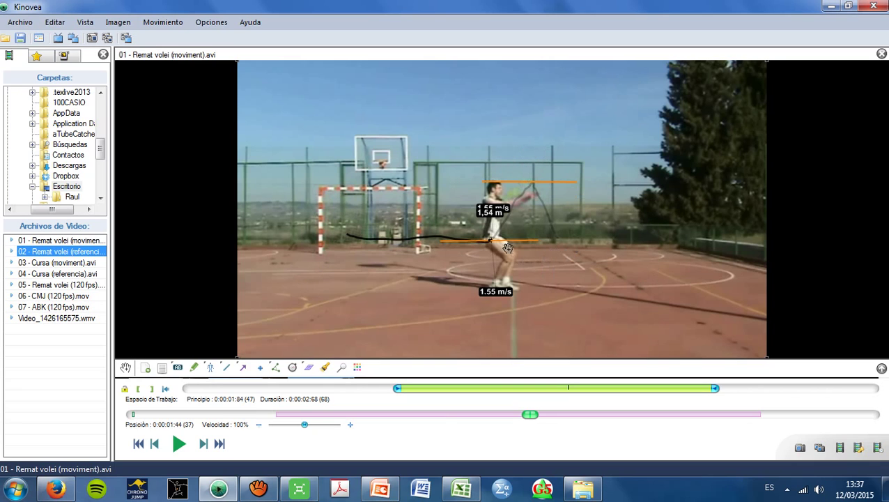
right_click(511, 241)
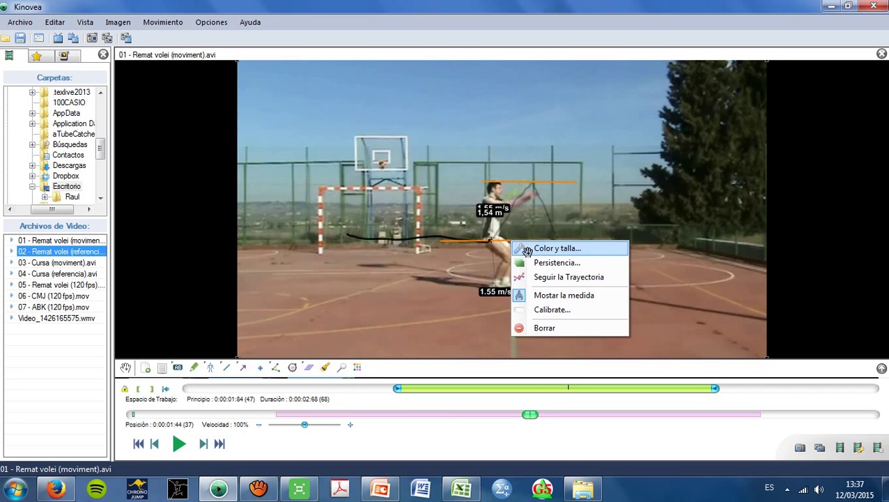
click(540, 300)
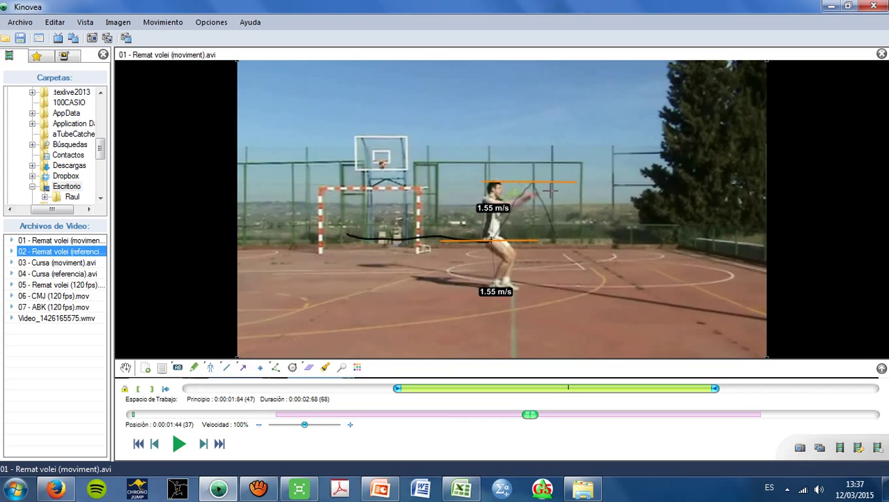
- Draw a vertical line between the horizontals and, at frame 39, raise its lower end and the lower horizontal to the hip, spanning about 0,66 m
mouse_move(533, 182)
mouse_down()
mouse_move(534, 159)
mouse_move(532, 241)
mouse_up()
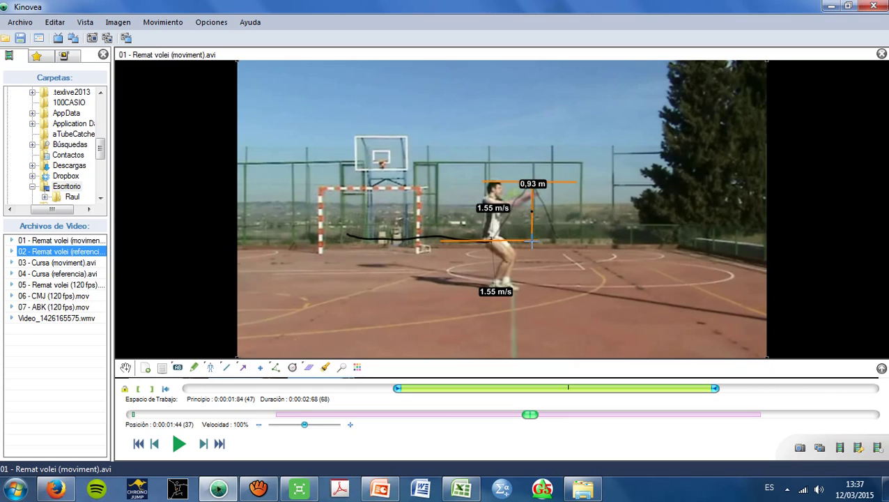
key(Right)
key(Right)
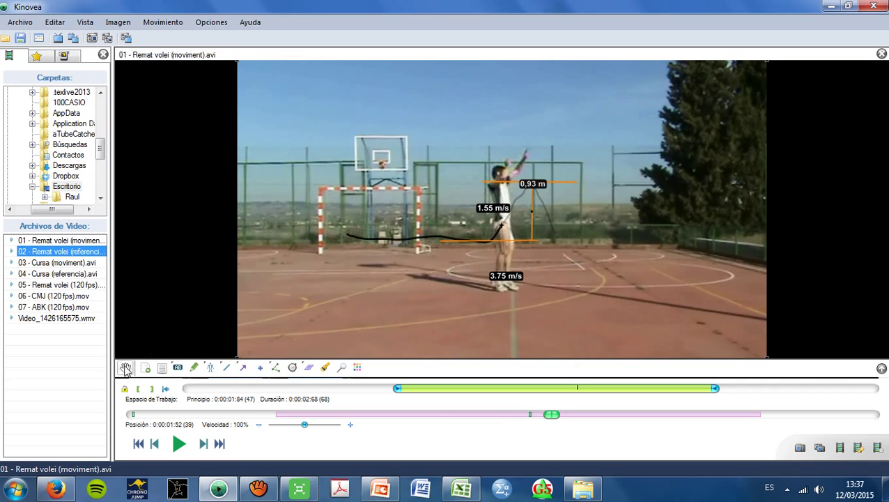
drag(483, 240, 533, 224)
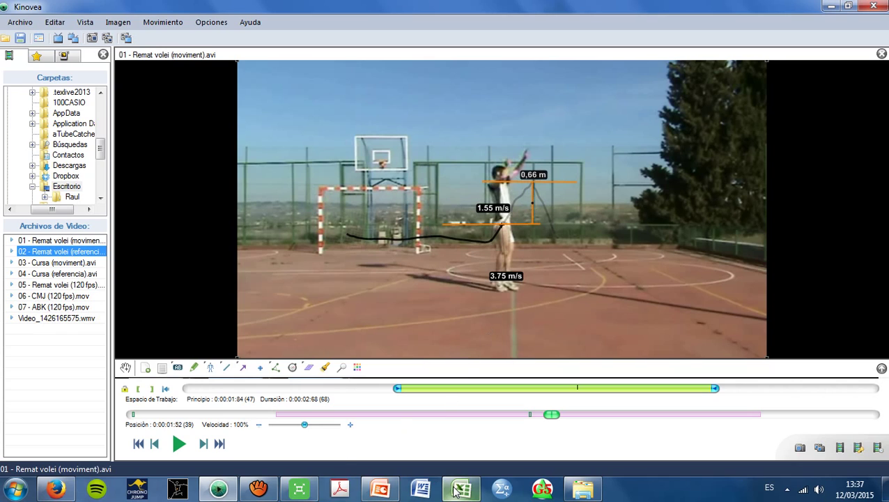
- Move the two velocity labels clear of the player, compare the measured height with the Excel result, and return to Kinovea
drag(486, 208, 572, 279)
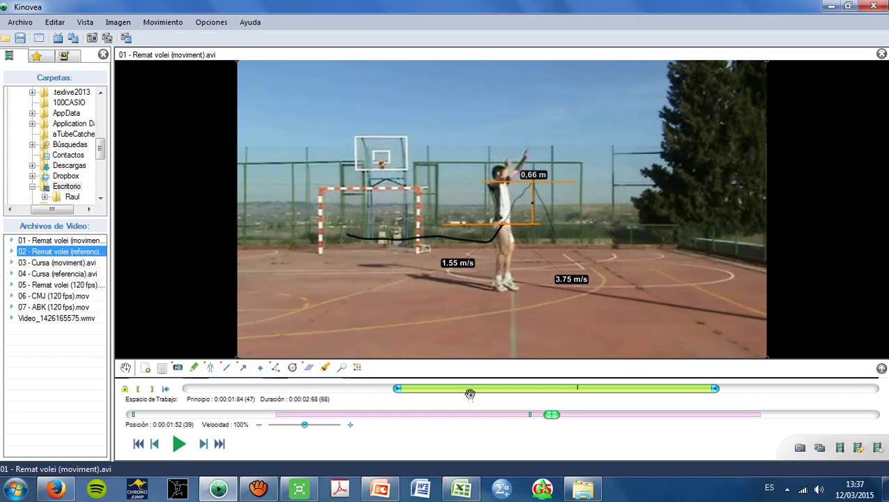
click(459, 494)
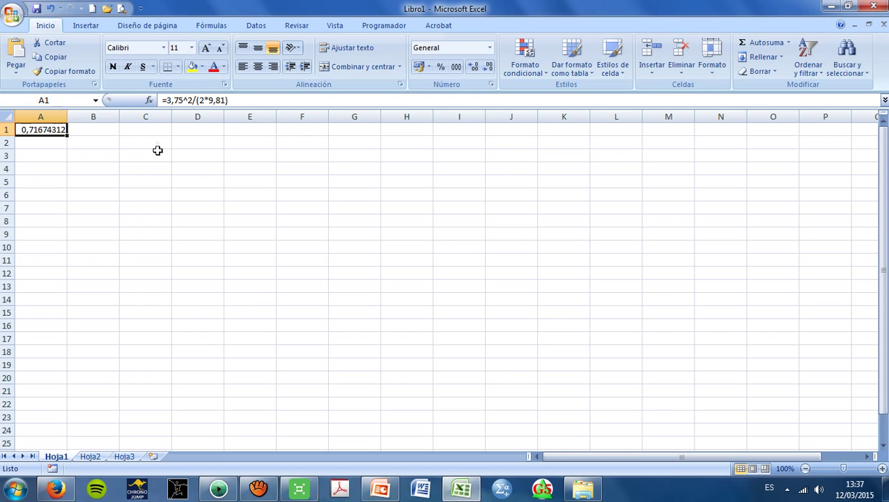
click(465, 493)
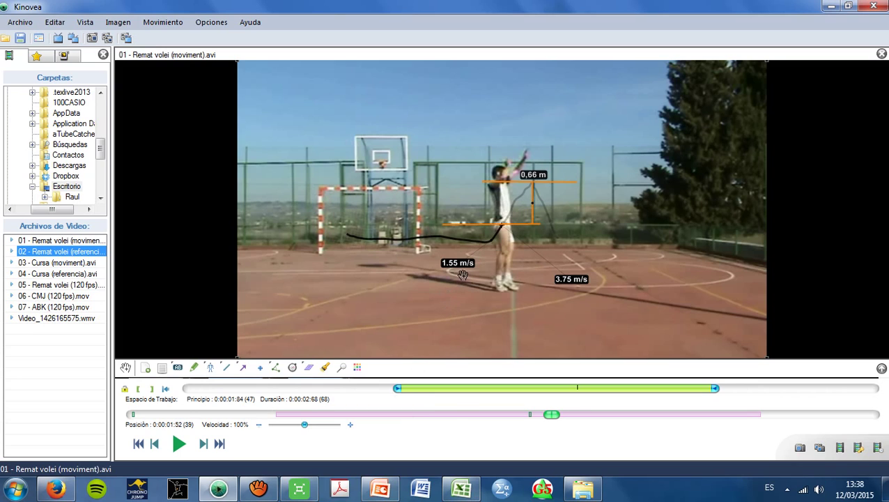
- Delete the lower horizontal, upper horizontal and vertical measuring lines from the video
right_click(465, 225)
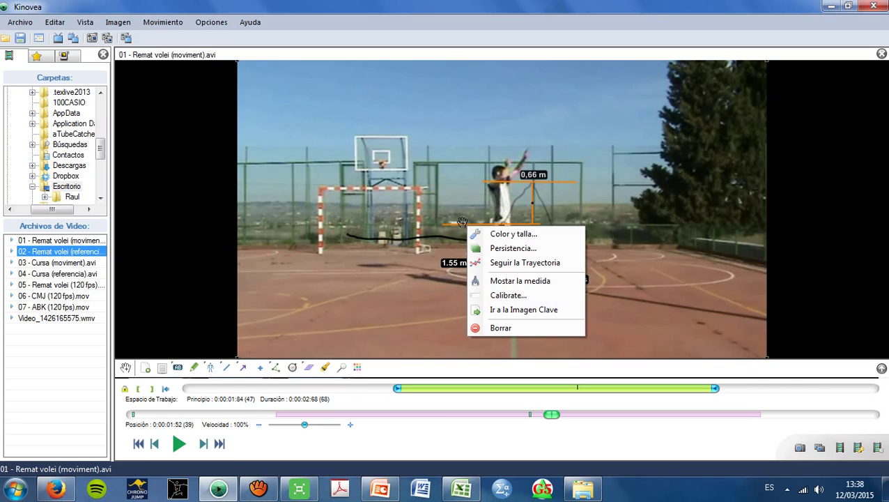
right_click(464, 223)
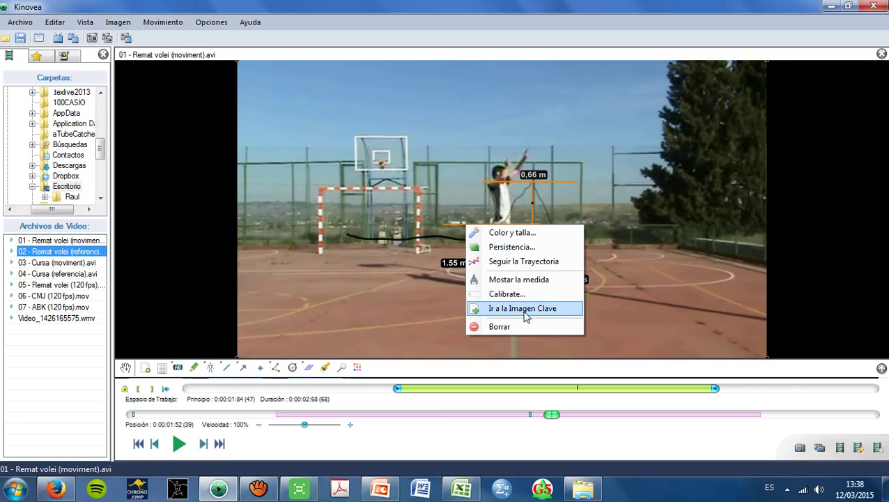
click(527, 197)
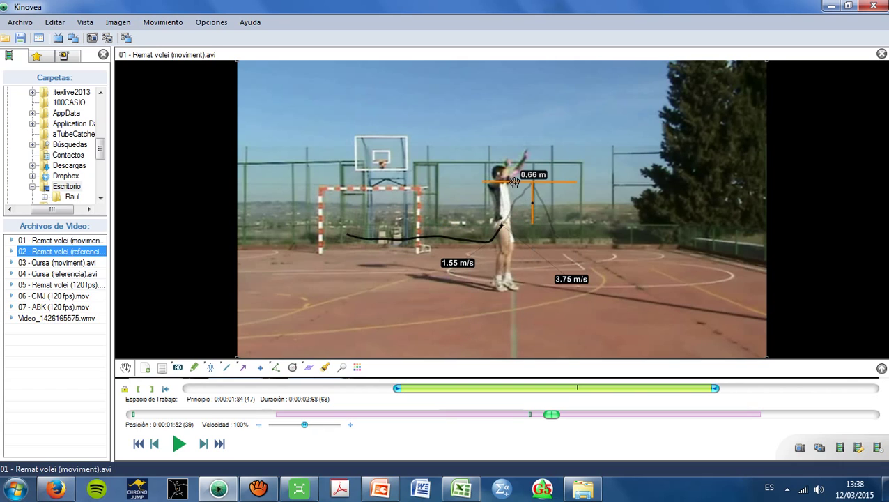
right_click(513, 181)
click(562, 285)
right_click(532, 211)
click(561, 312)
- Delete the key images at frames 37 and 1, and collapse the key image thumbnails
click(882, 368)
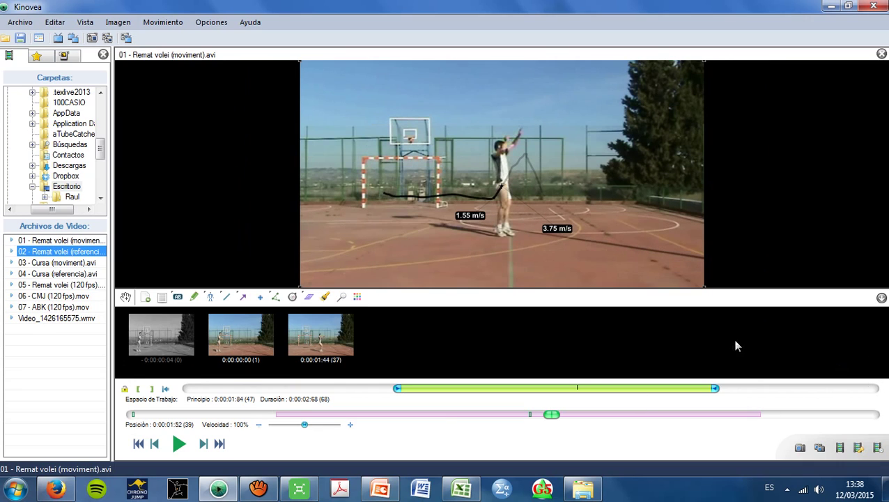
click(348, 320)
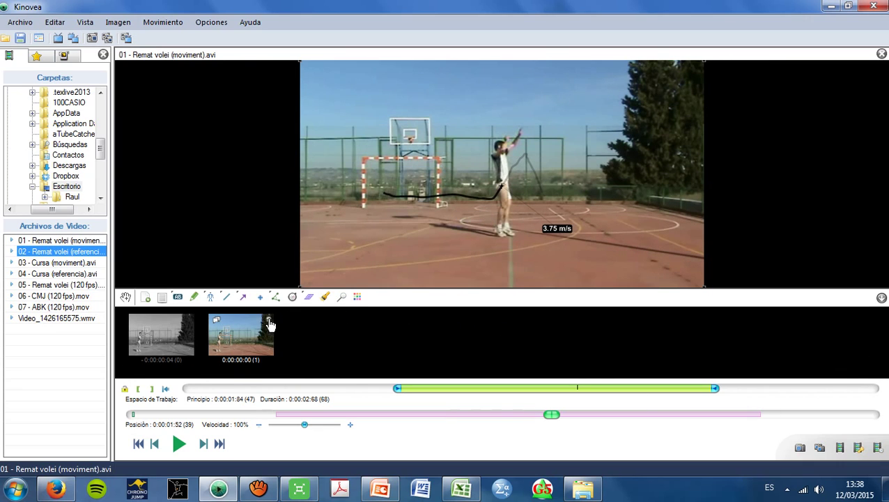
click(268, 321)
click(881, 298)
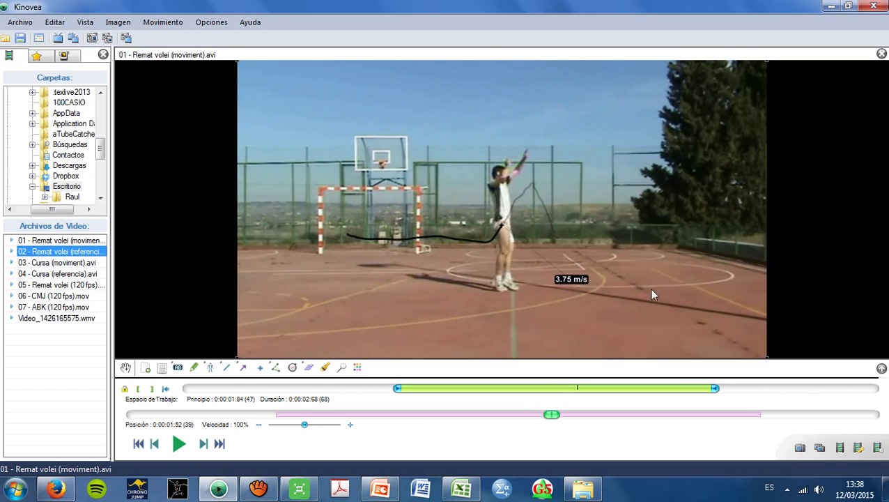
- Move the velocity label to the area behind the player and open the data analysis of the hip trajectory
drag(571, 280, 455, 198)
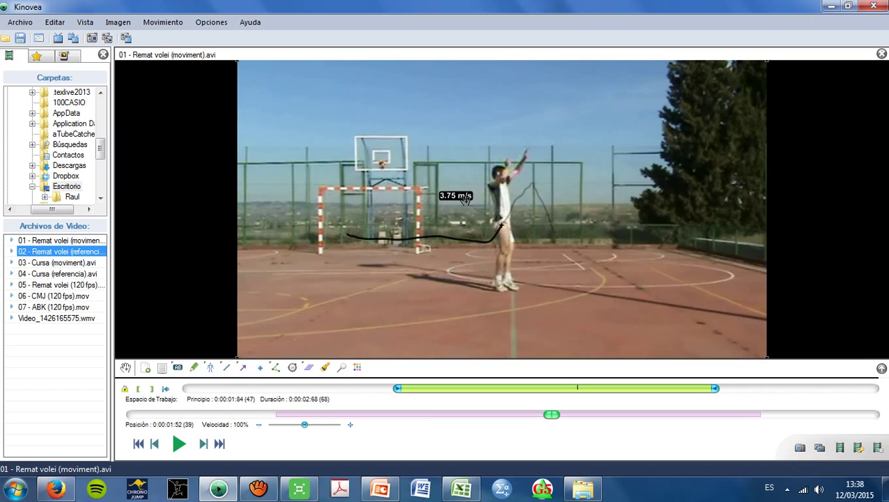
right_click(495, 235)
mouse_move(522, 260)
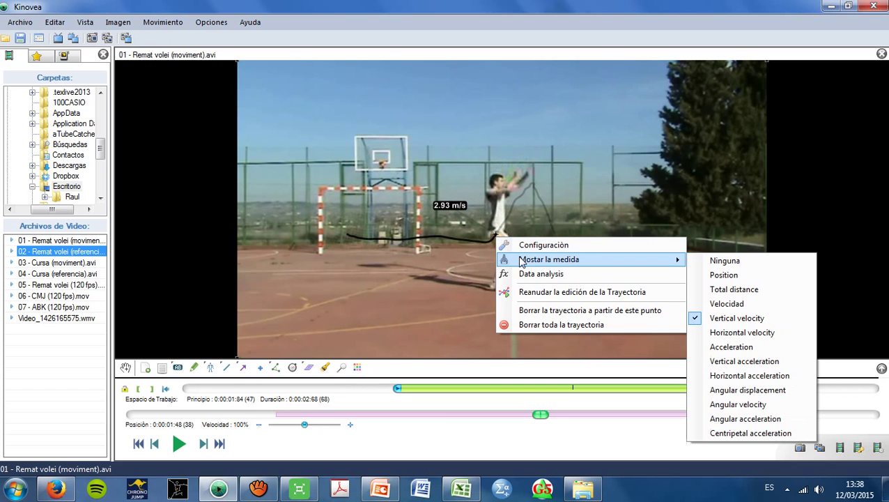
click(562, 278)
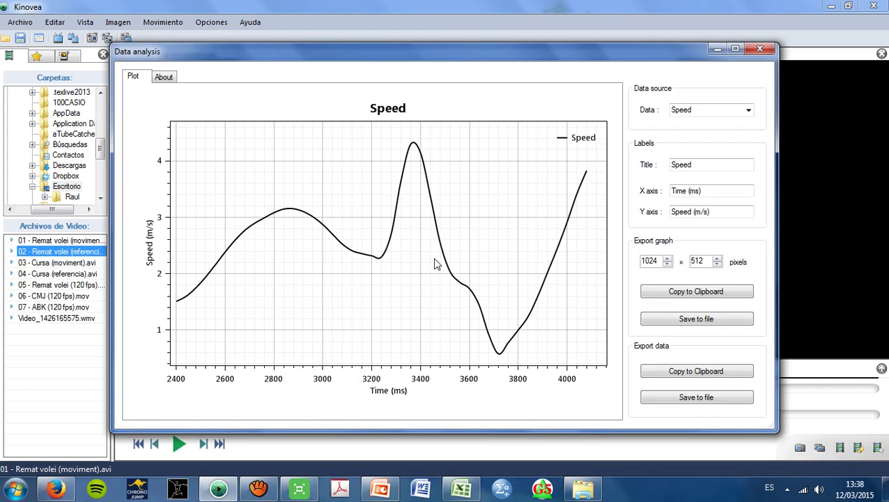
- Plot the trajectory's vertical velocity, switch the plot to vertical position, and maximize the data analysis window
click(749, 111)
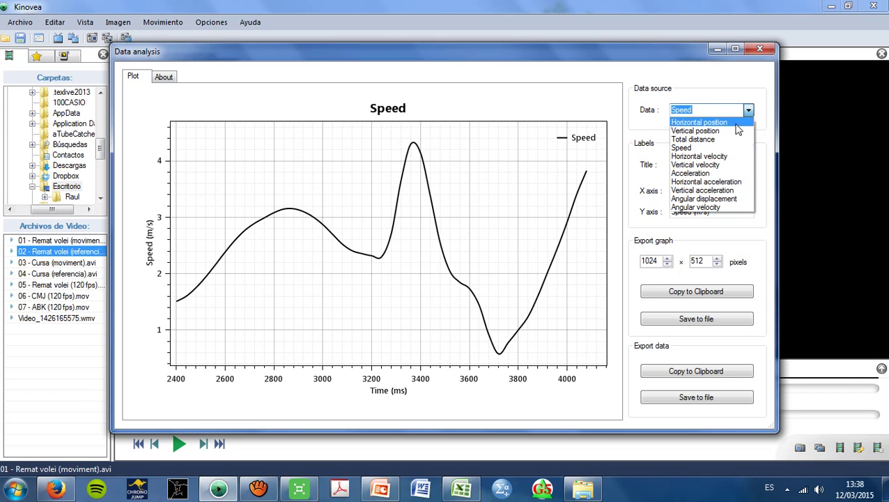
click(718, 165)
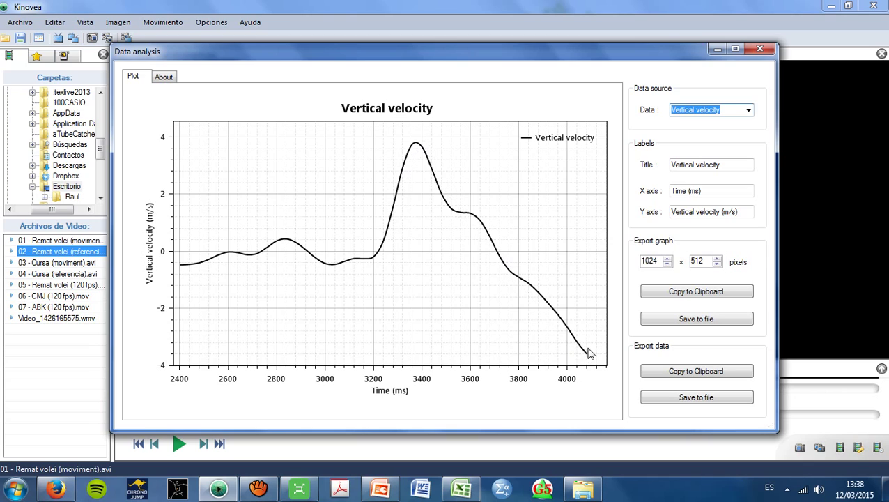
click(748, 110)
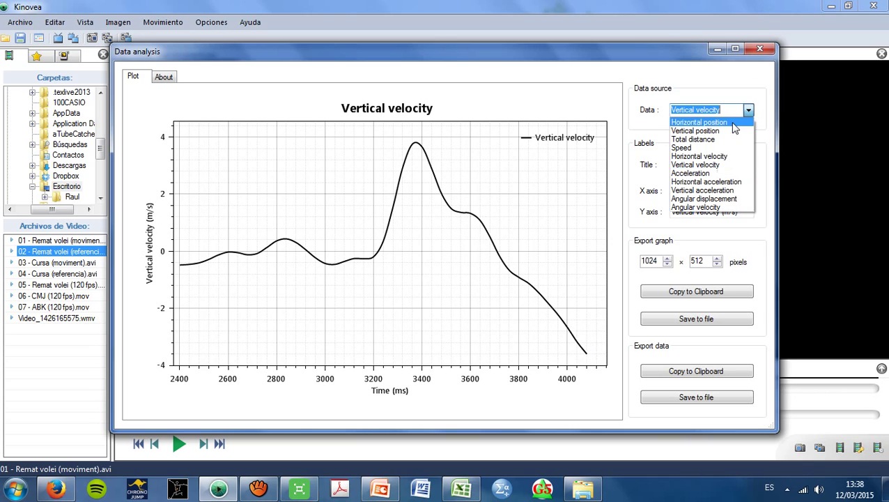
click(697, 131)
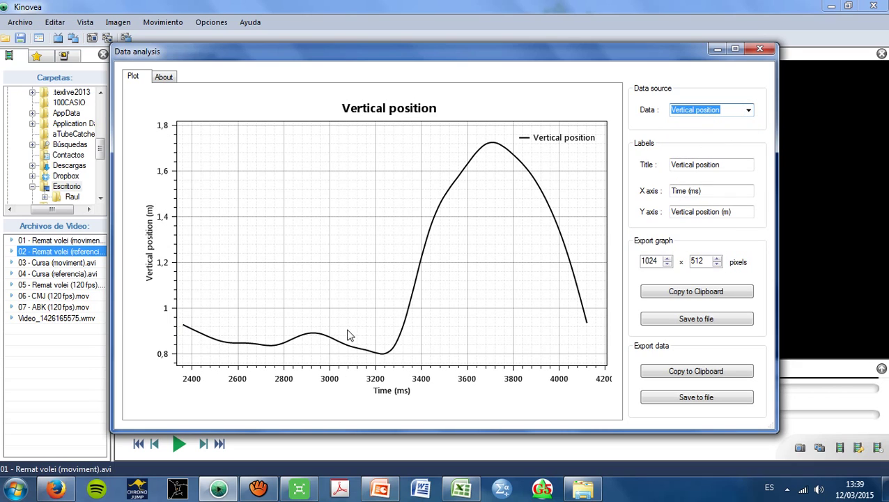
click(735, 48)
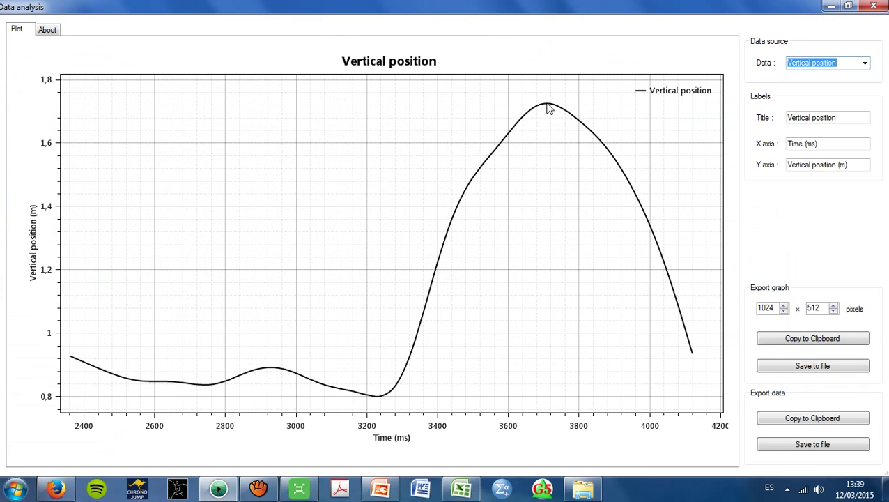
- Read the time and vertical position at the peak of the curve
click(549, 108)
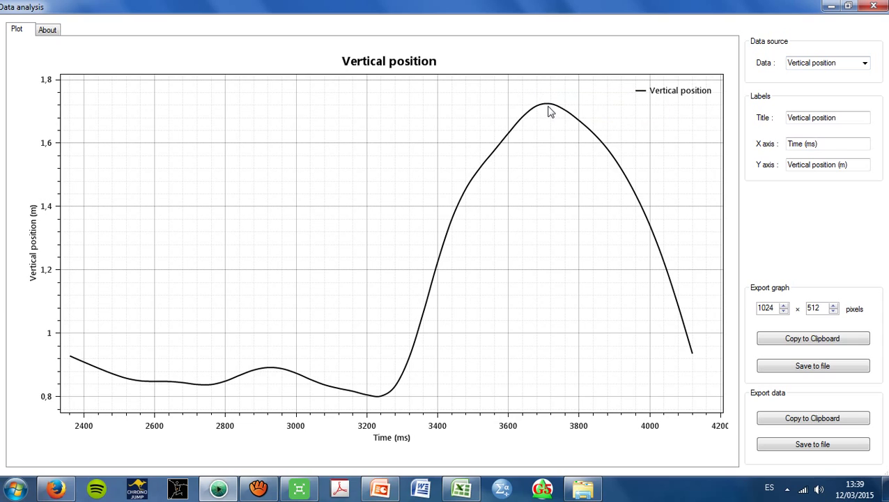
click(547, 106)
mouse_move(547, 108)
mouse_down()
mouse_move(499, 147)
mouse_move(455, 217)
mouse_move(468, 183)
mouse_move(529, 112)
mouse_move(549, 110)
mouse_up()
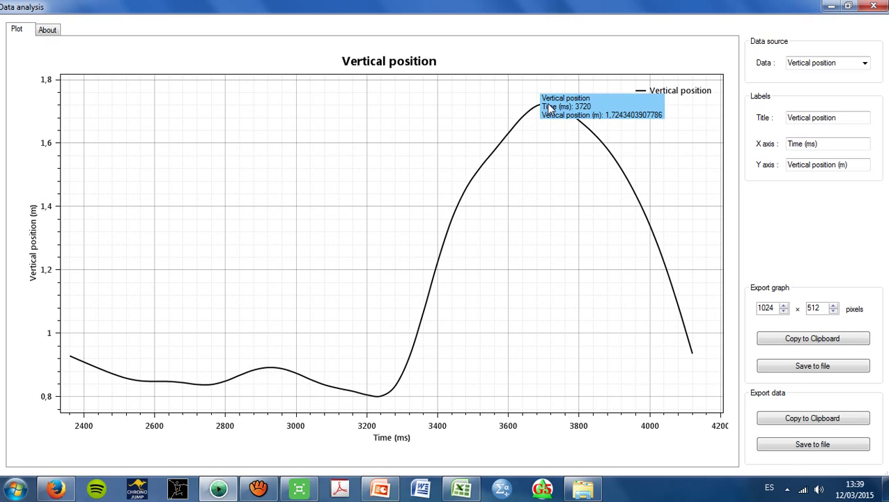
drag(549, 109, 549, 110)
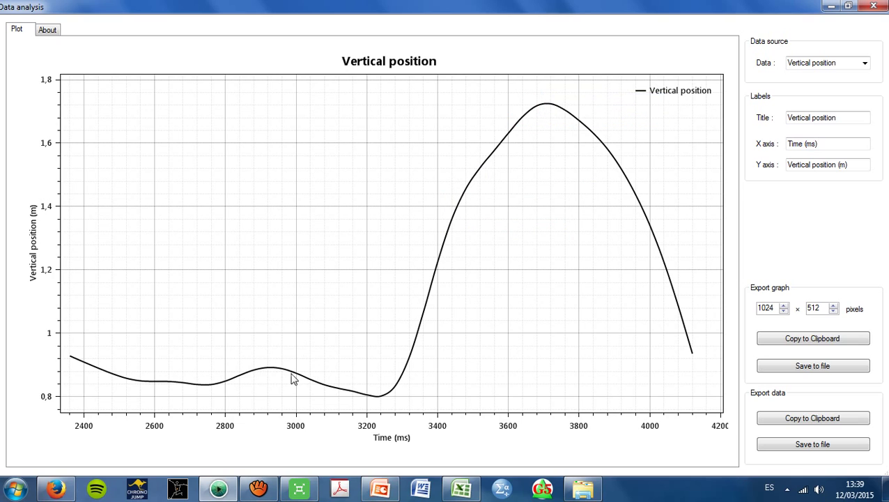
- Close the data analysis and show the Position measure on the hip trajectory
click(830, 6)
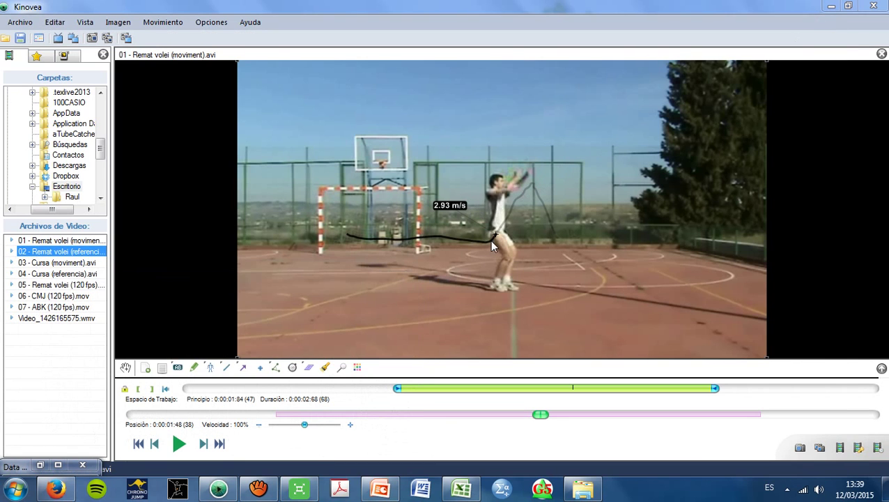
click(78, 471)
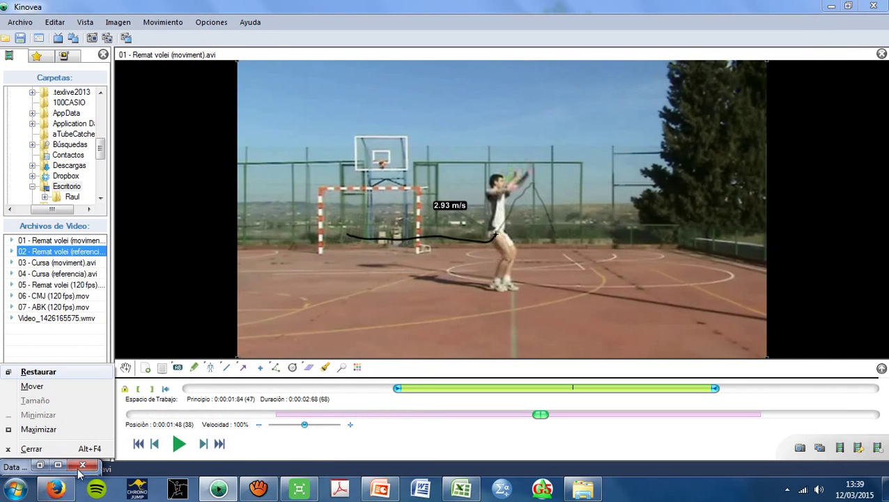
click(79, 467)
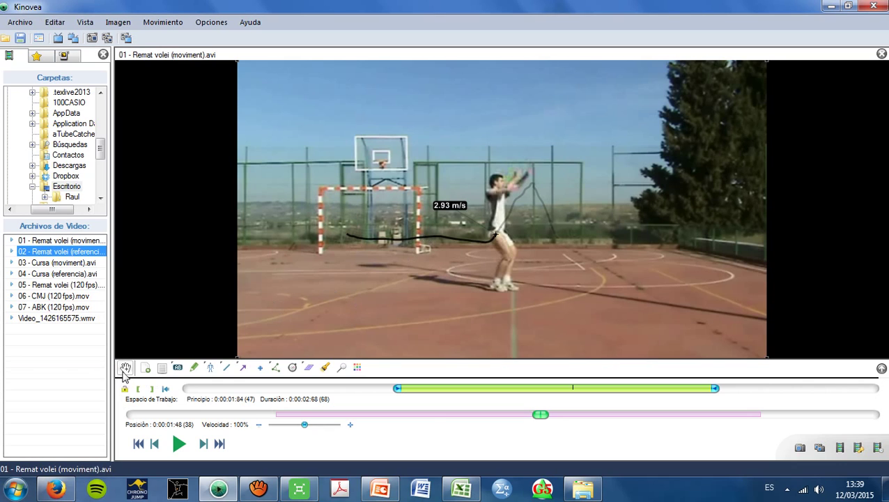
right_click(498, 232)
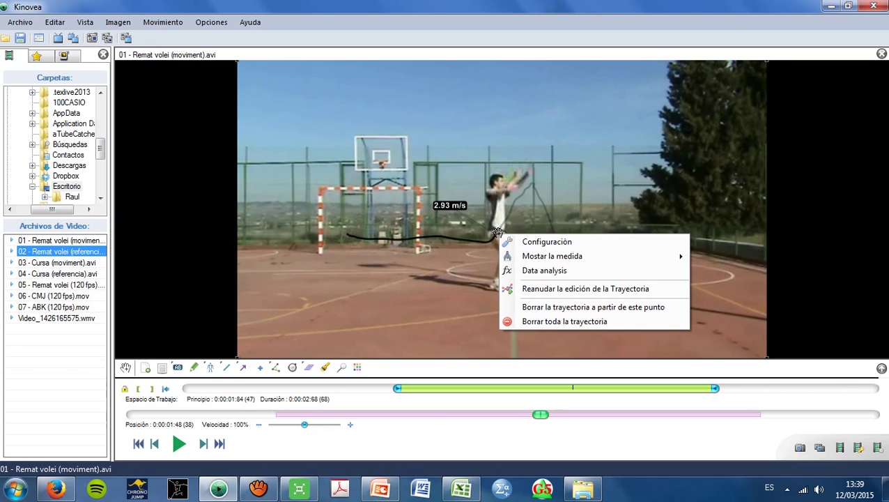
mouse_move(529, 256)
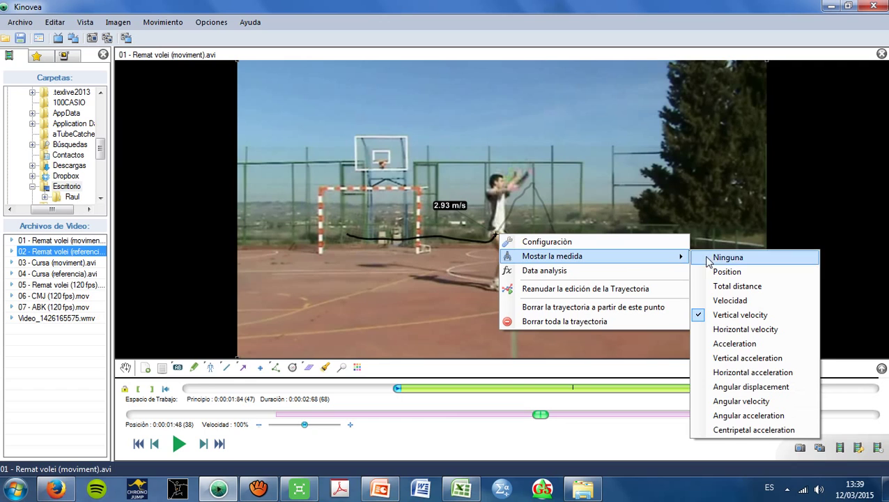
click(717, 272)
- Advance the video to the highest point of the jump at frame 48 and move the position label away from the player, towards the trees
scroll(672, 257, down, 9)
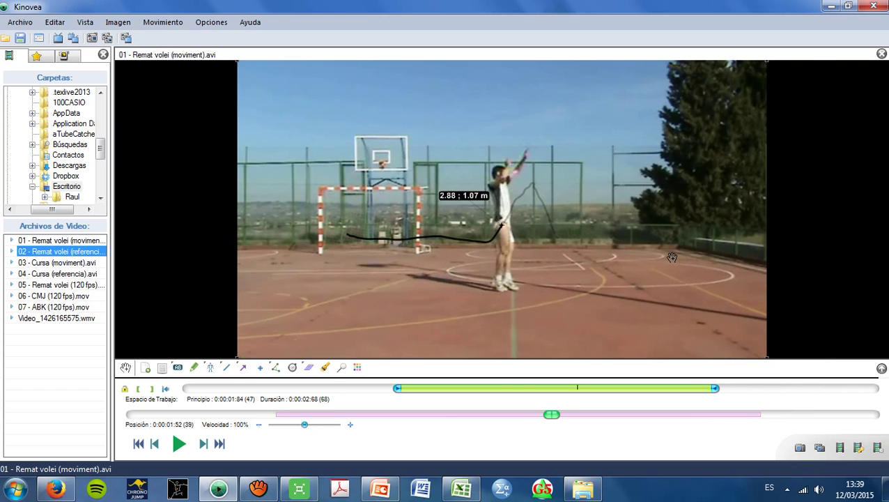
scroll(671, 257, down, 1)
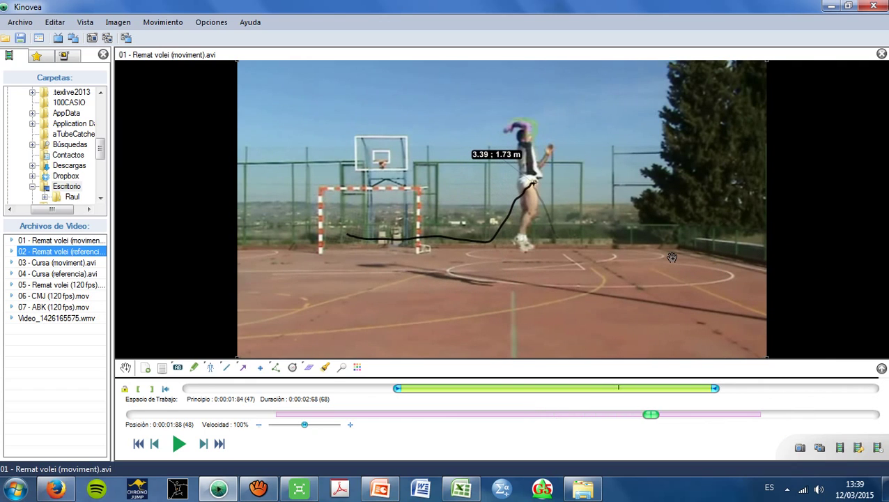
scroll(671, 257, up, 3)
scroll(672, 257, down, 2)
scroll(672, 257, down, 1)
drag(502, 152, 605, 127)
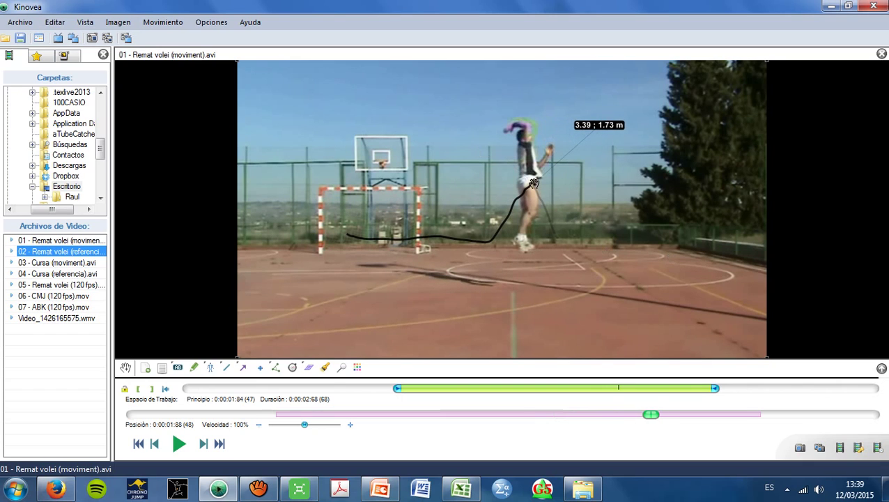
- Open the hip trajectory's data analysis, plot the vertical position and copy the graph to the clipboard
right_click(534, 183)
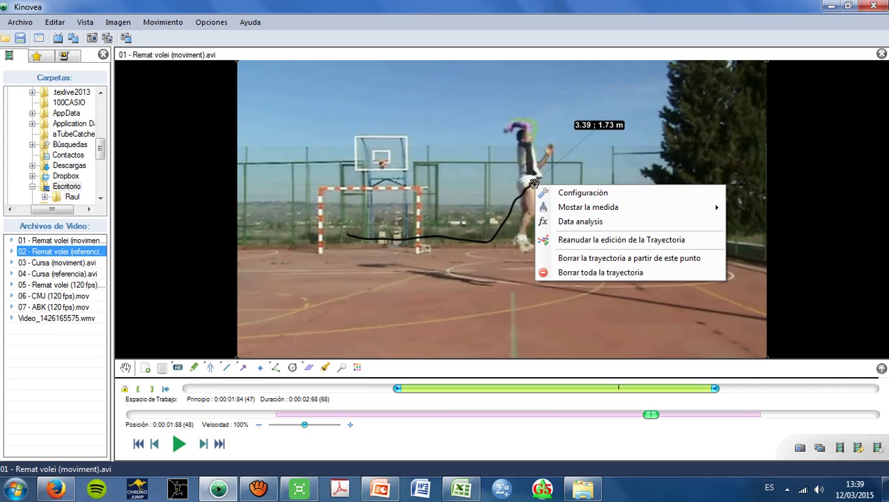
click(556, 221)
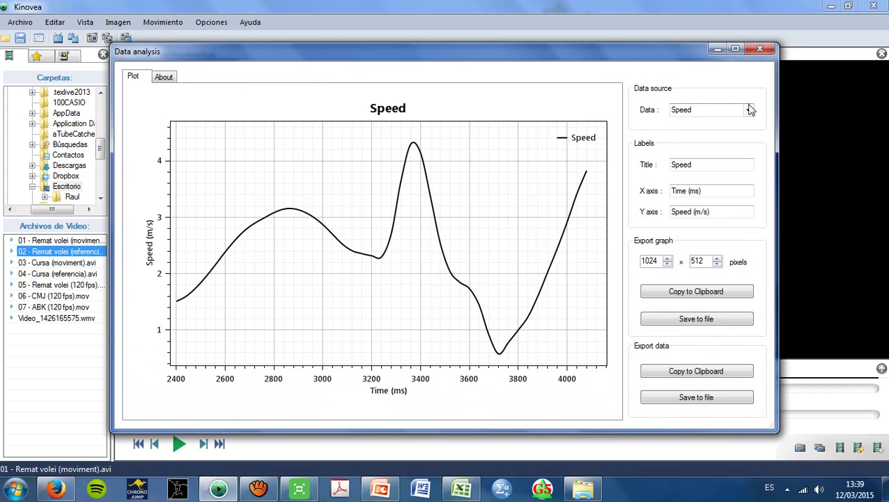
click(748, 111)
click(726, 128)
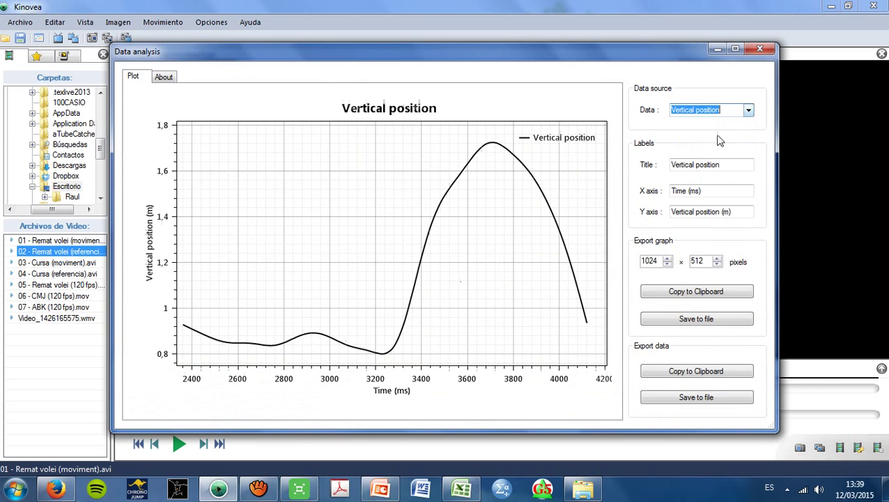
click(494, 147)
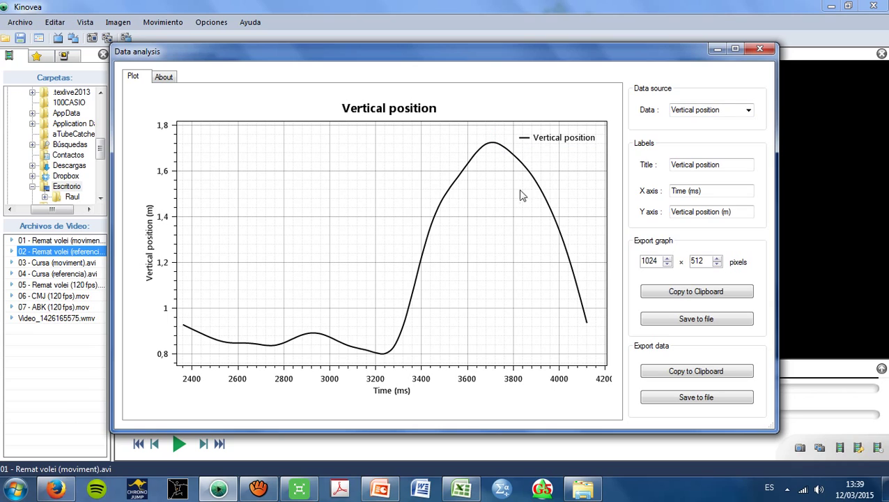
click(687, 292)
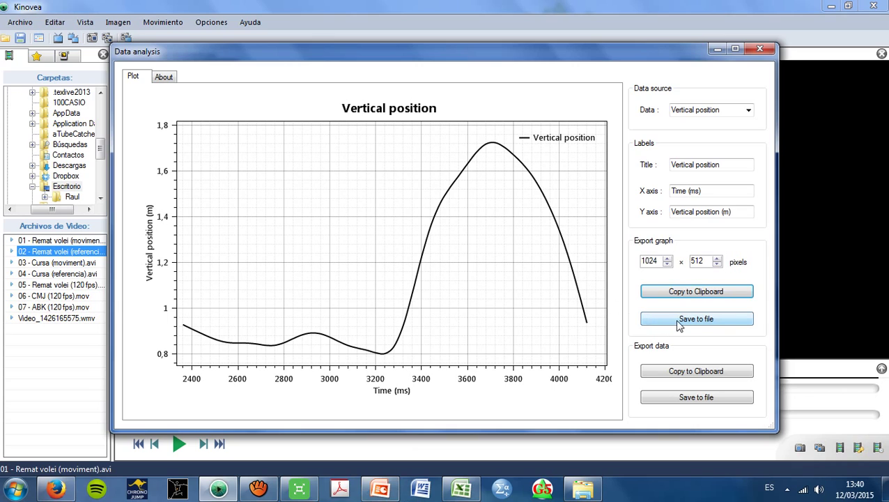
click(691, 399)
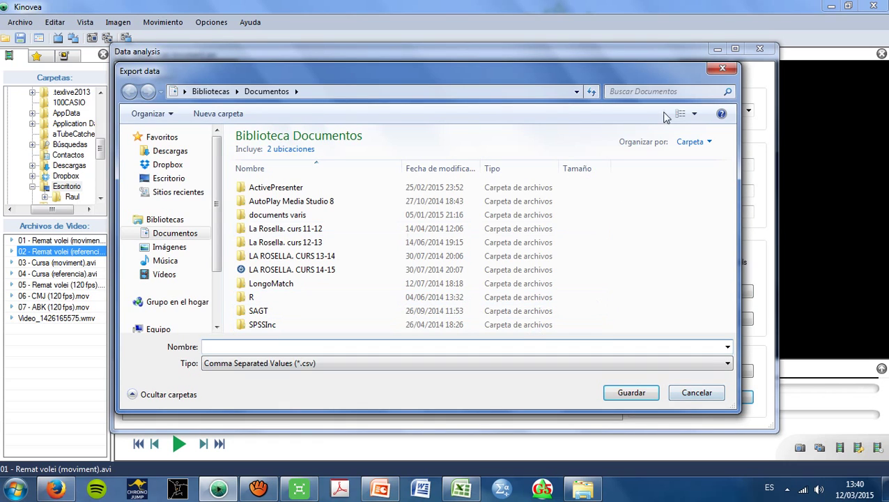
click(722, 70)
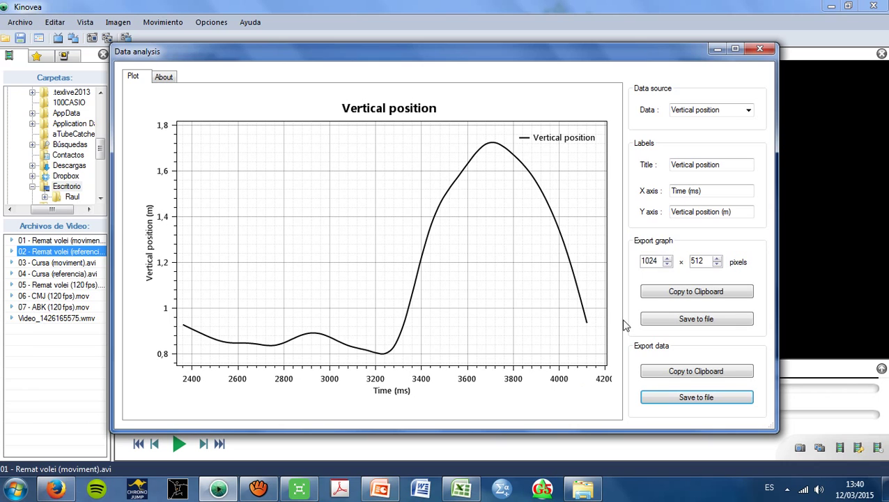
click(717, 48)
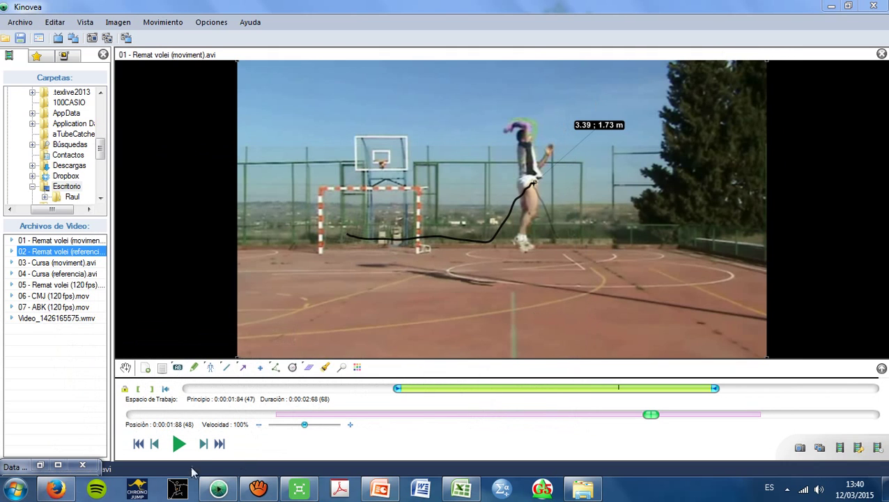
click(82, 465)
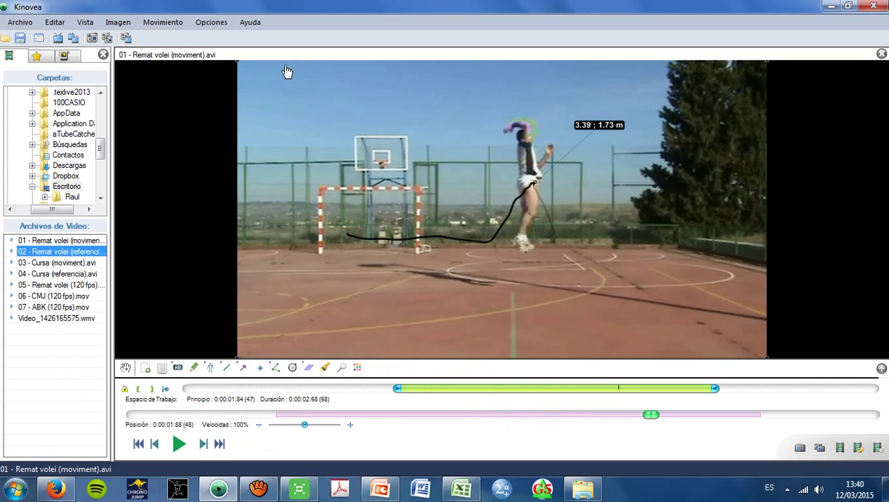
- Check the video's capture framerate in the source speed configuration and close it without changes
click(207, 24)
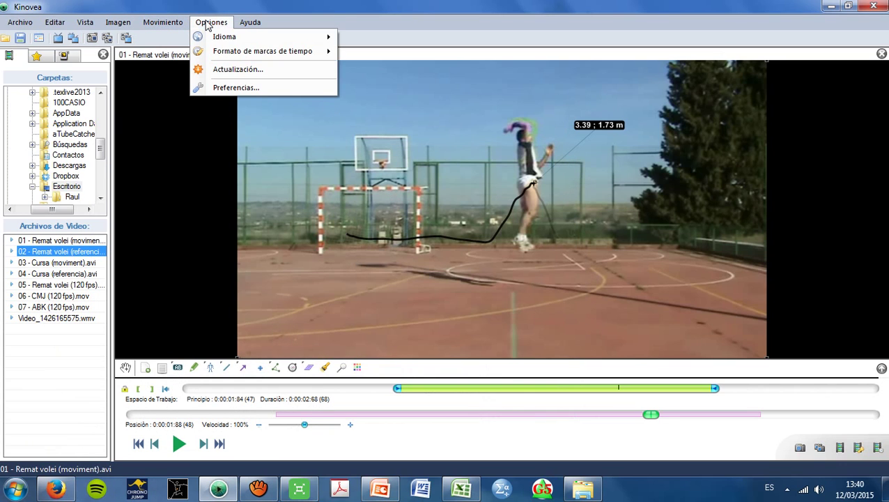
mouse_move(159, 26)
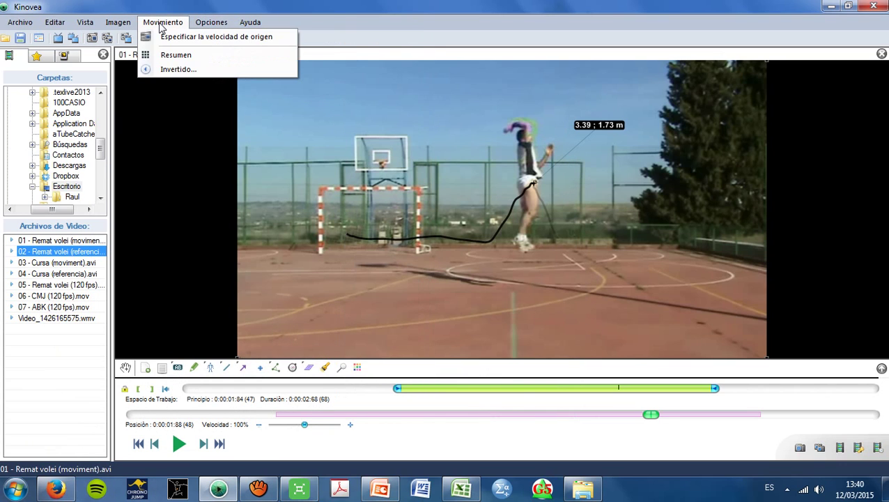
click(168, 37)
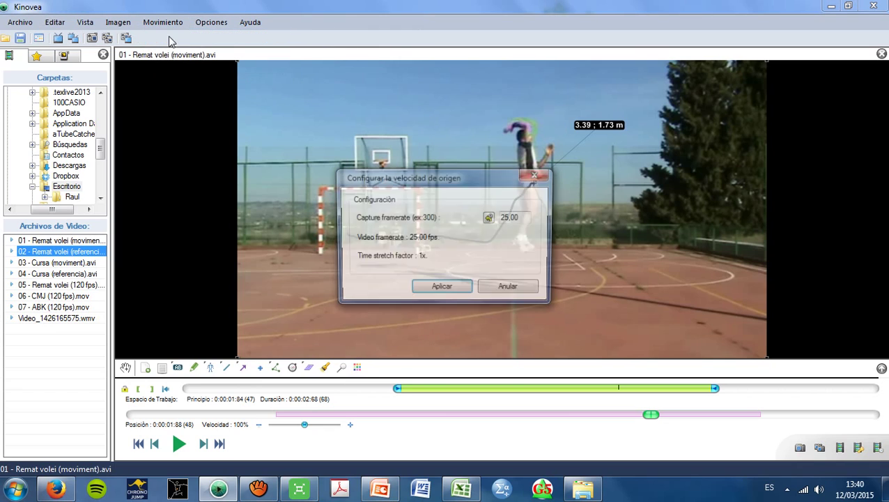
click(520, 217)
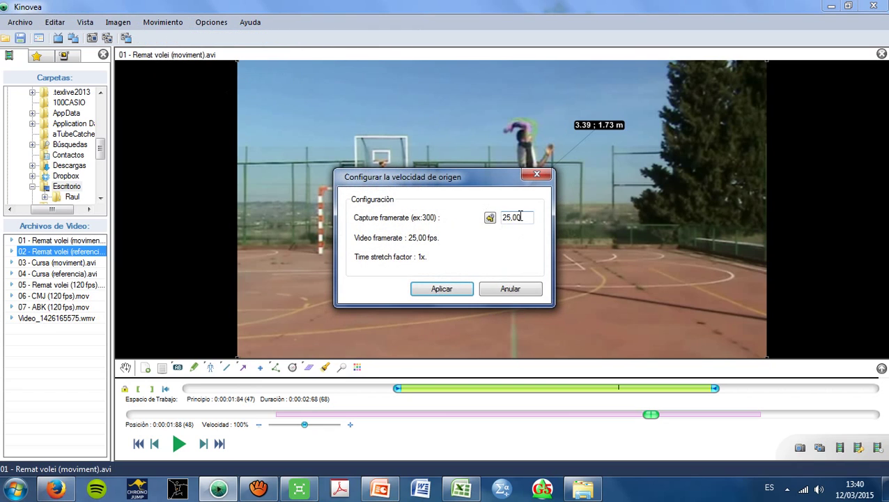
click(524, 177)
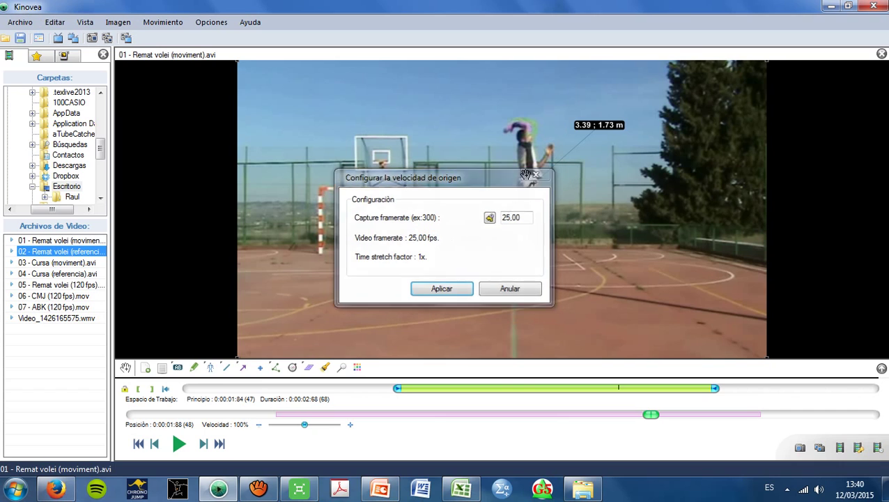
- Reopen the data analysis of the hip trajectory and switch the plot to vertical position
click(505, 215)
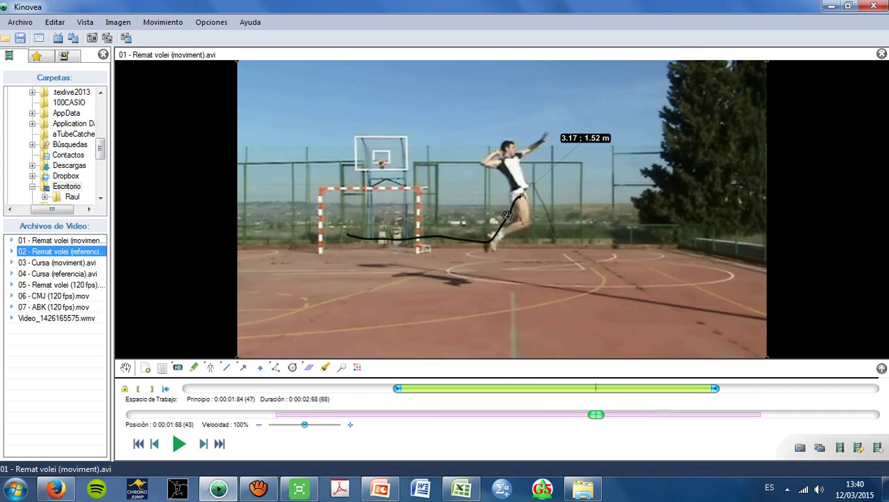
right_click(507, 218)
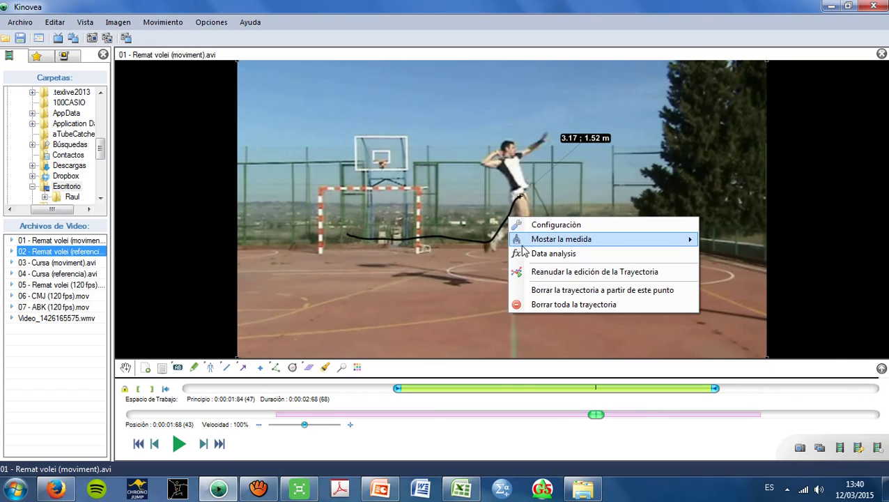
click(530, 255)
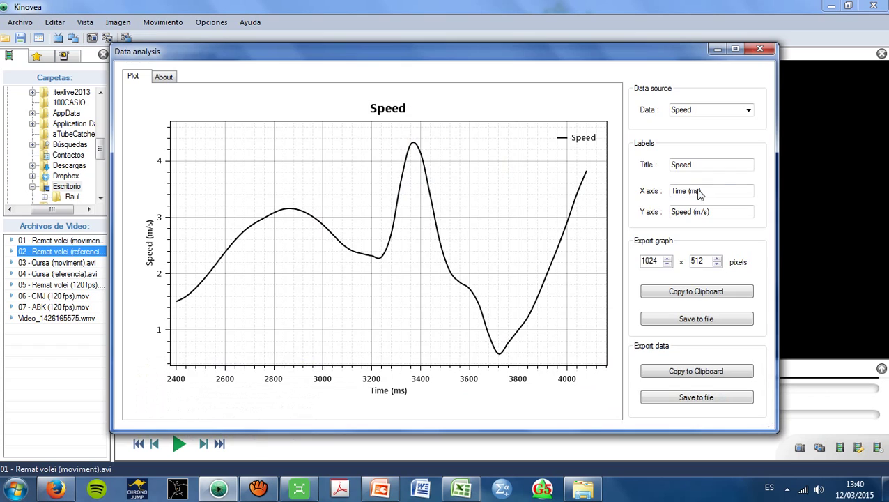
click(746, 111)
click(725, 131)
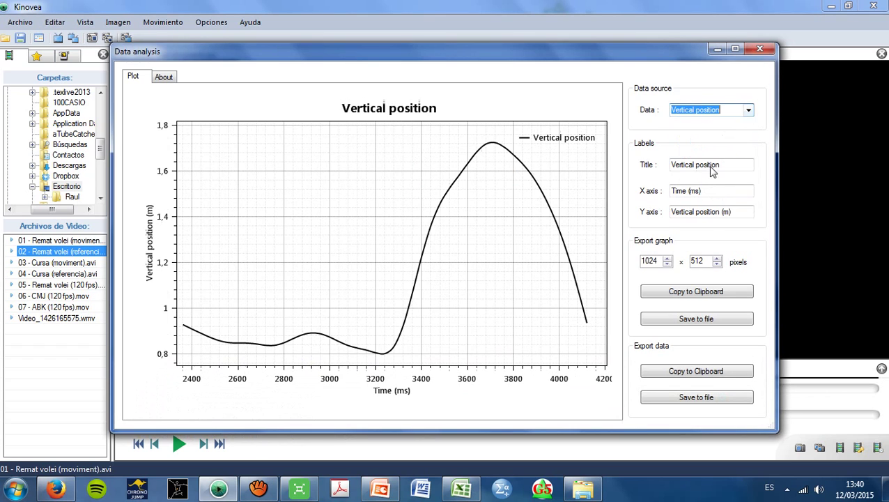
- Export the vertical position data to the desktop as a CSV file named Posicion
click(708, 397)
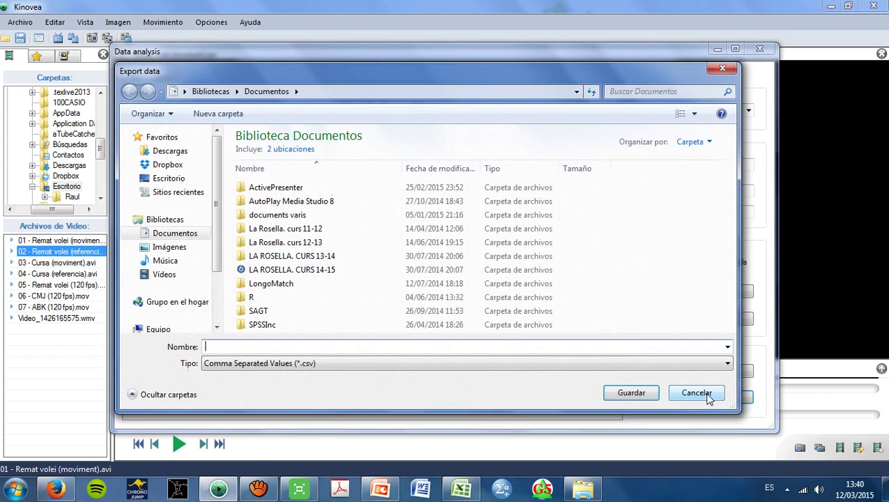
click(171, 178)
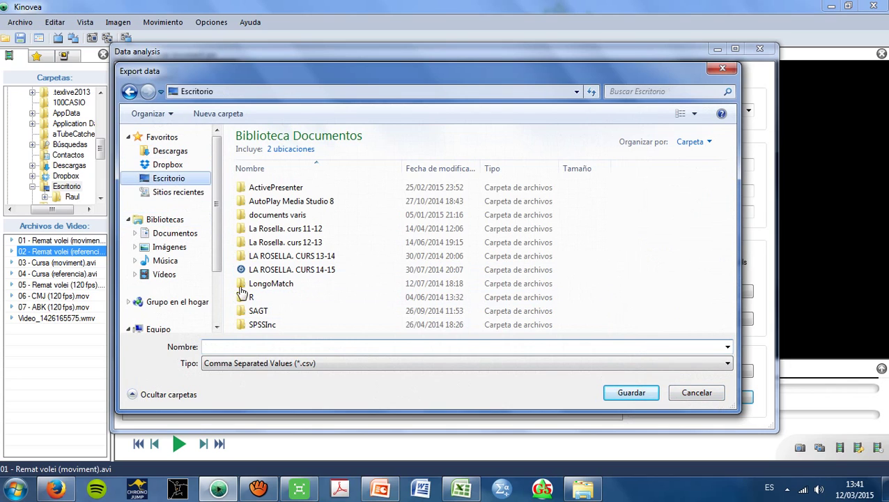
click(239, 348)
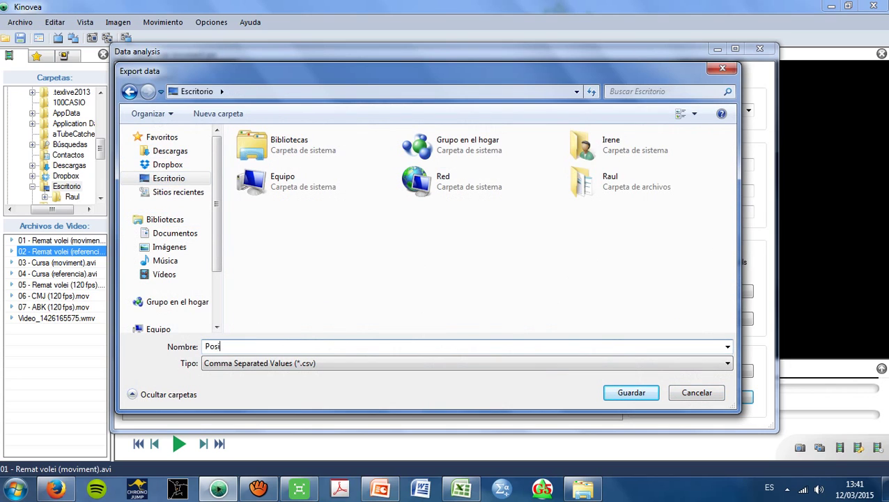
click(649, 394)
- Open the exported Posicion.csv from the desktop in Excel and review its time and vertical position columns
click(885, 489)
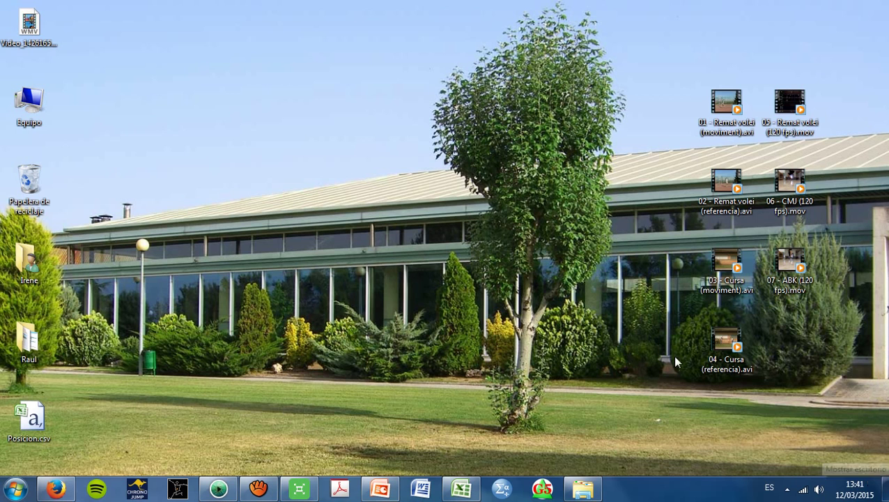
double_click(44, 402)
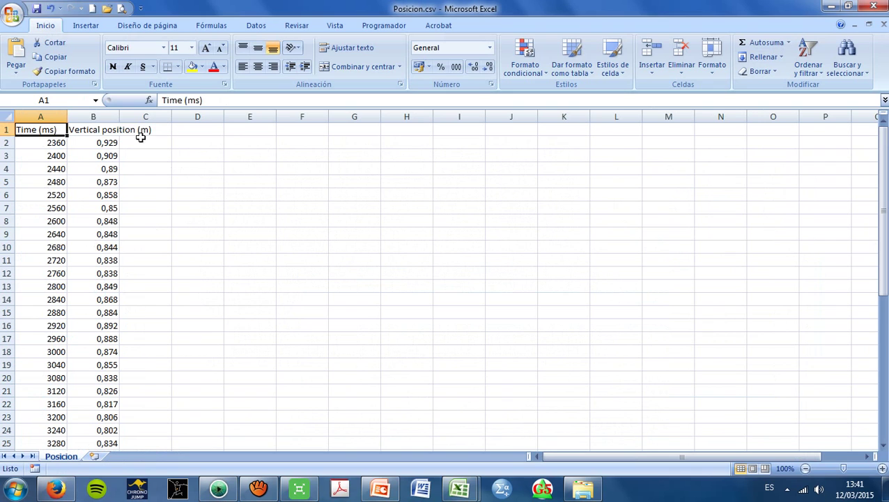
scroll(117, 363, down, 11)
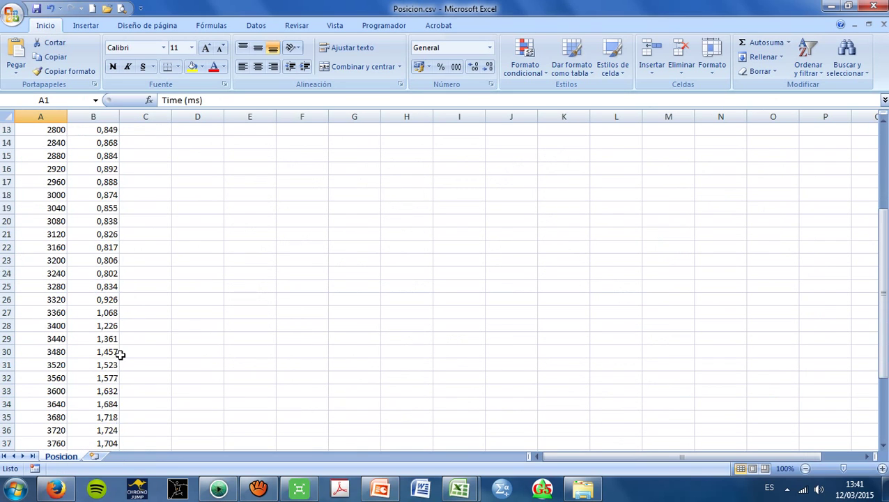
scroll(112, 363, up, 2)
- Insert a basic 2-D line chart of the vertical position values in B2:B46
drag(112, 364, 107, 146)
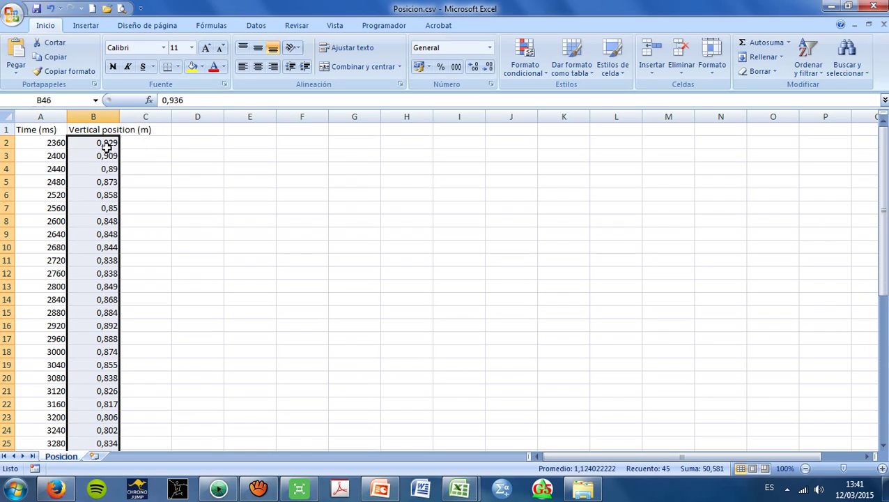
click(254, 26)
click(85, 25)
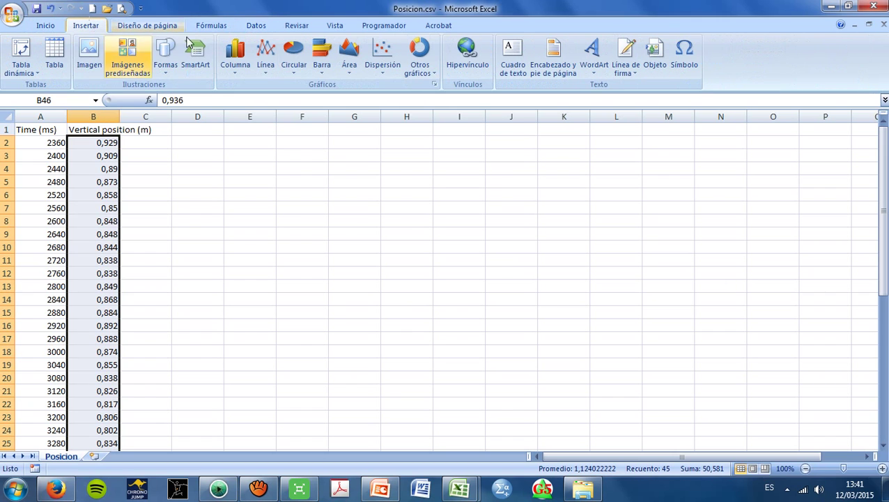
click(267, 56)
click(270, 103)
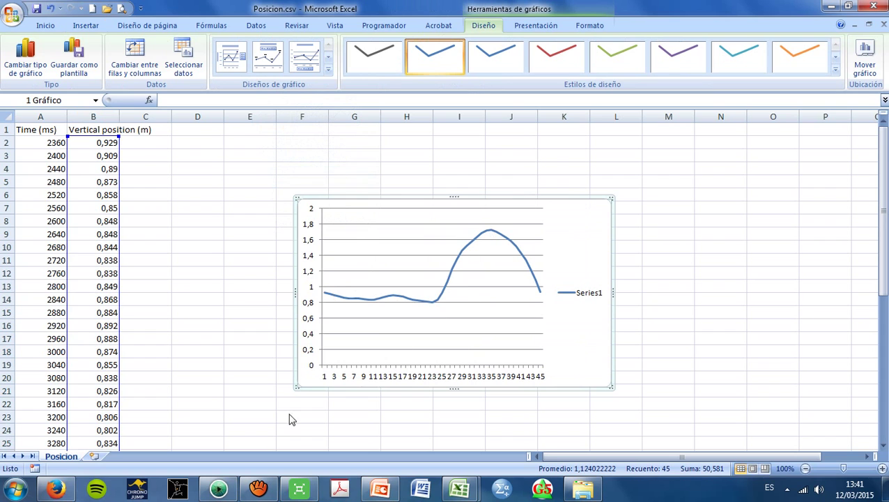
- Check Kinovea's vertical position plot against the Excel line chart and return to the spreadsheet
click(218, 488)
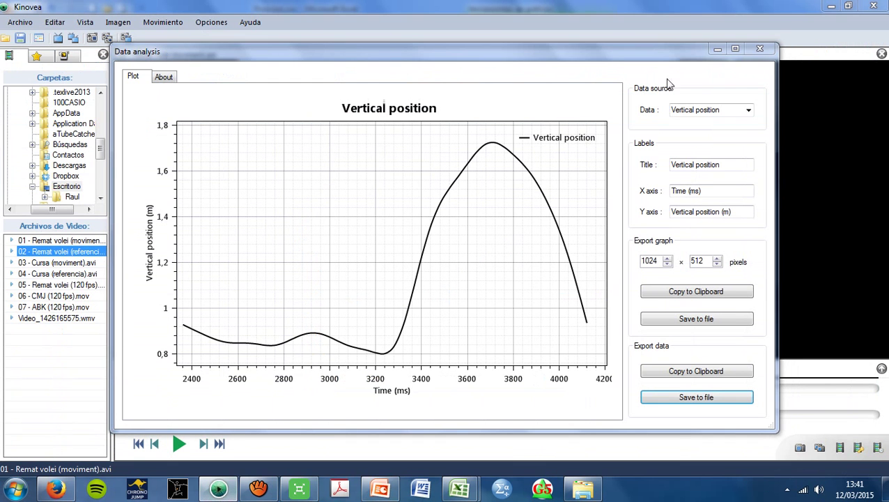
click(718, 50)
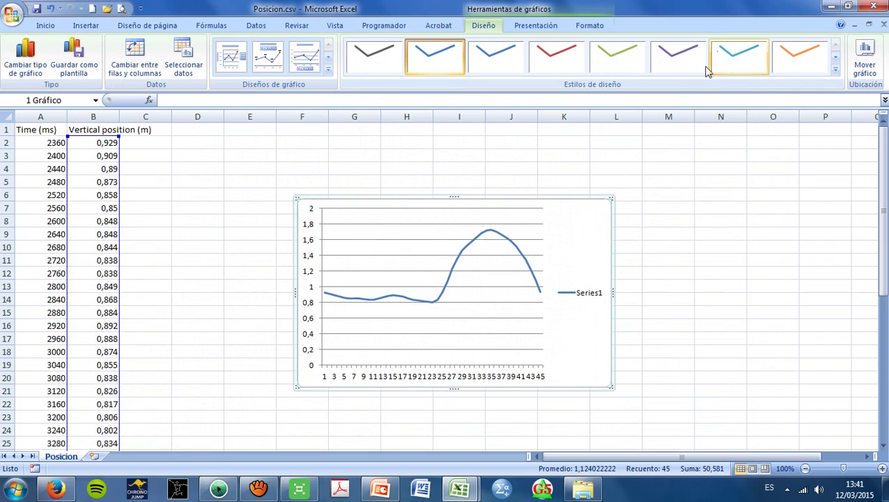
- Remove the legend from the vertical position line chart and slightly enlarge the chart
click(576, 296)
key(Delete)
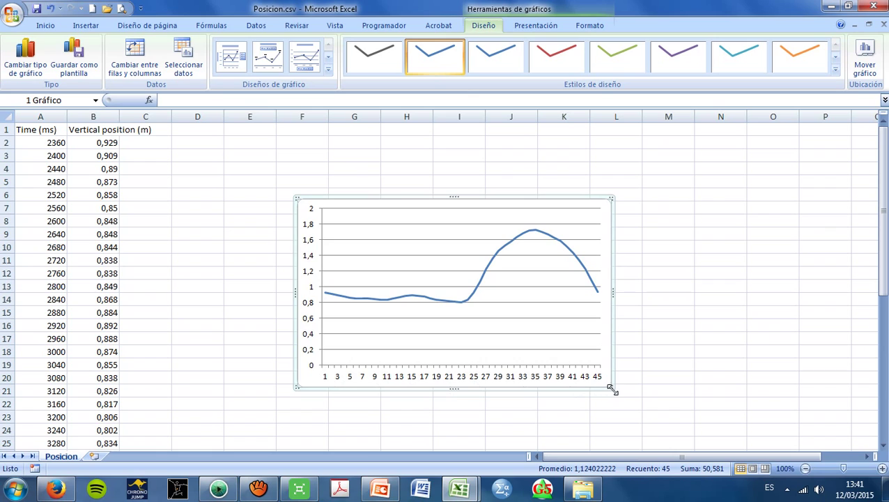
drag(612, 388, 621, 398)
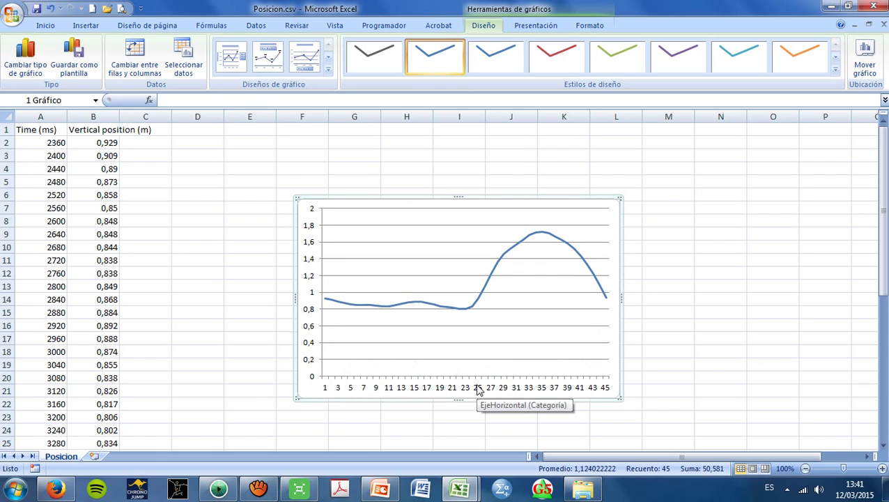
- Start a time column in seconds with 0 in C2 and the formula =1/25 in C3
click(173, 157)
click(150, 144)
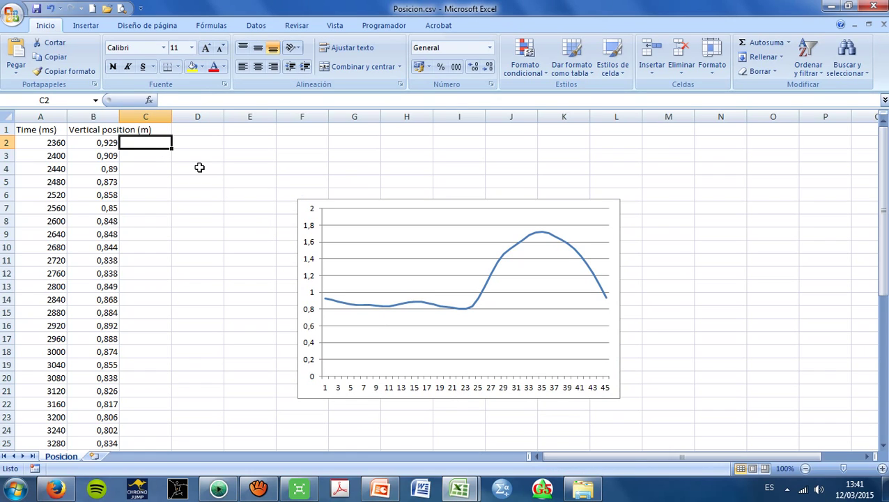
text(0)
key(Return)
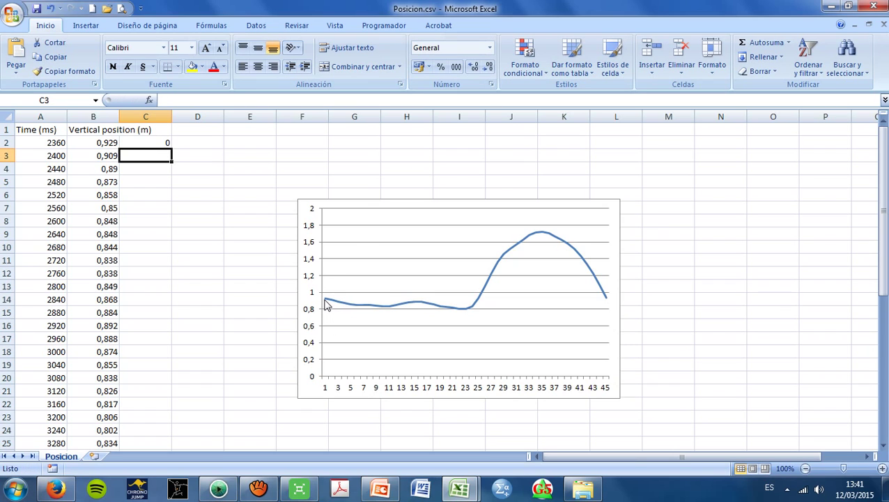
text(=1/25)
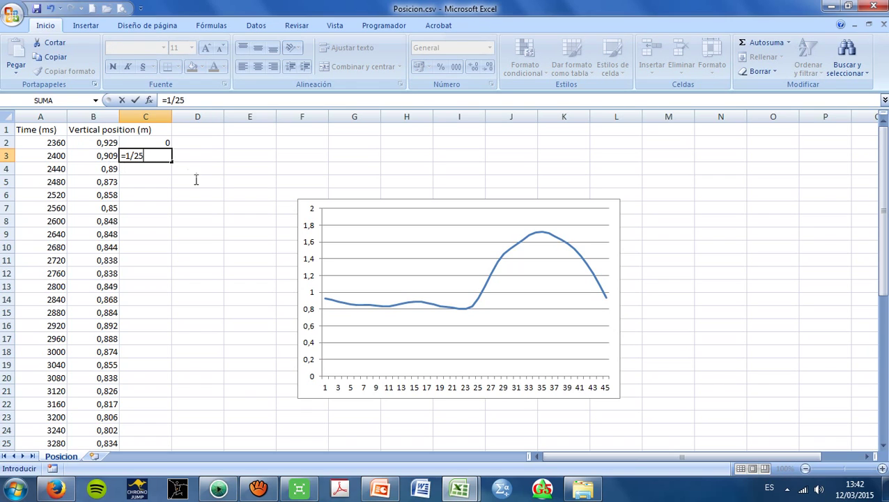
key(Return)
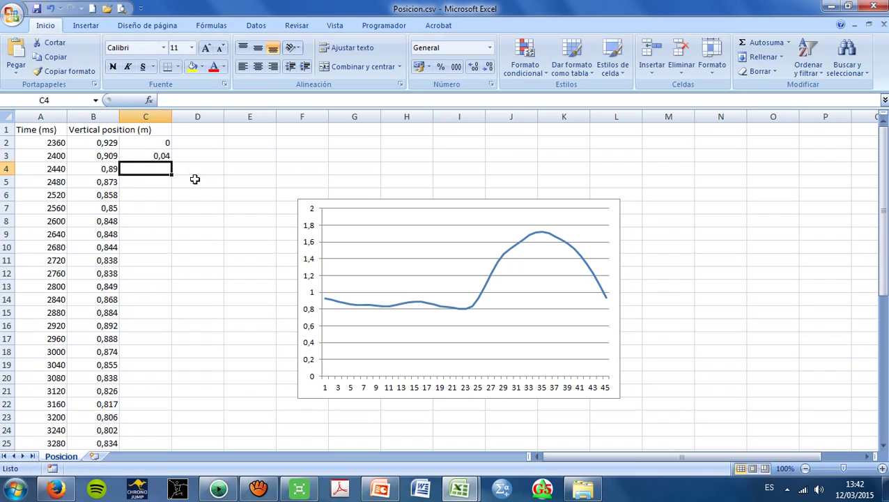
- Enter =C3+1/25 in C4 and fill the formula down to C46 to complete the time column
click(156, 156)
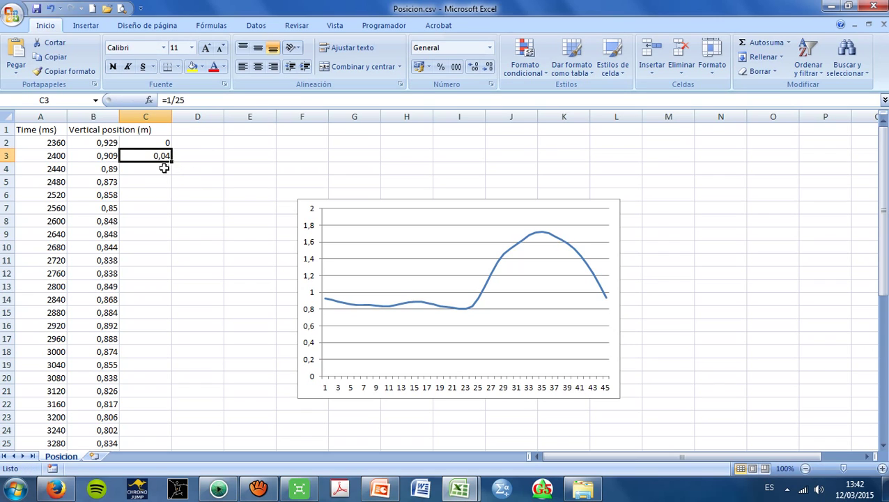
click(165, 169)
text(=)
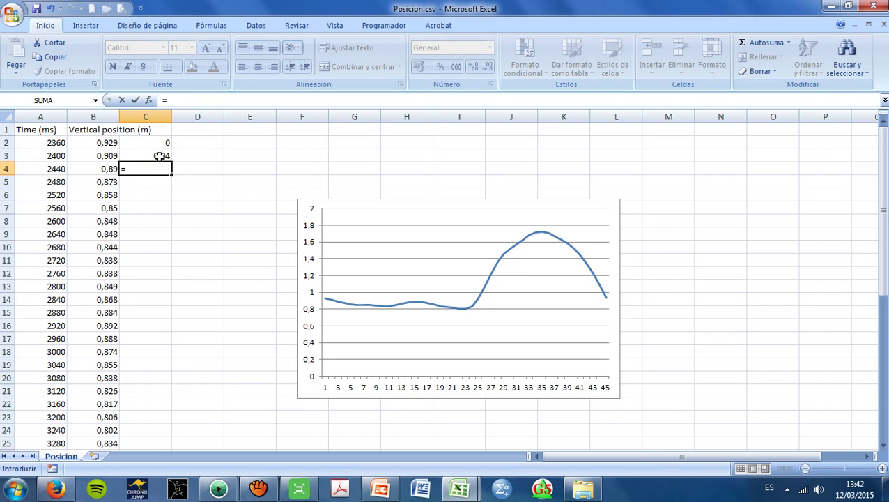
click(159, 156)
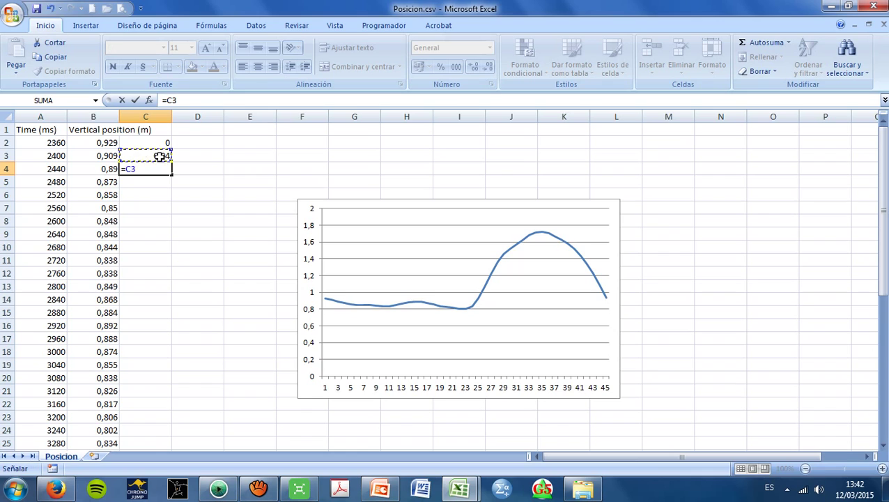
text(+1/25)
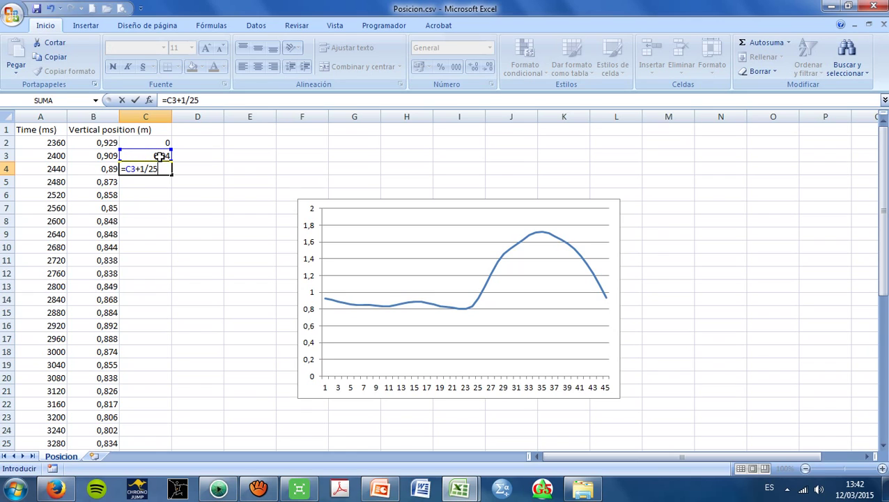
key(Return)
click(160, 170)
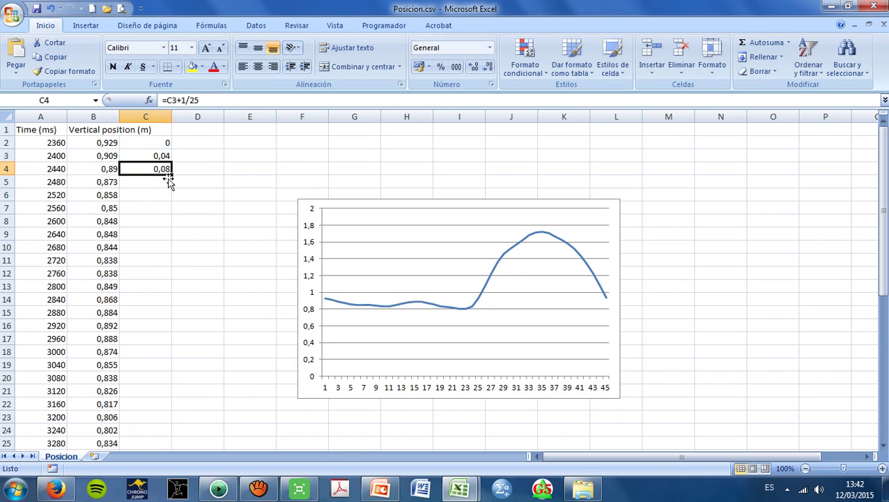
drag(172, 174, 162, 433)
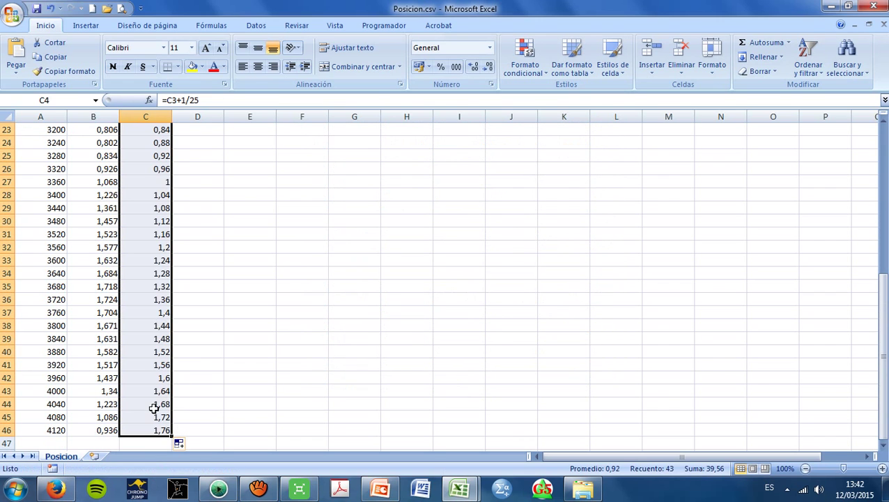
click(167, 430)
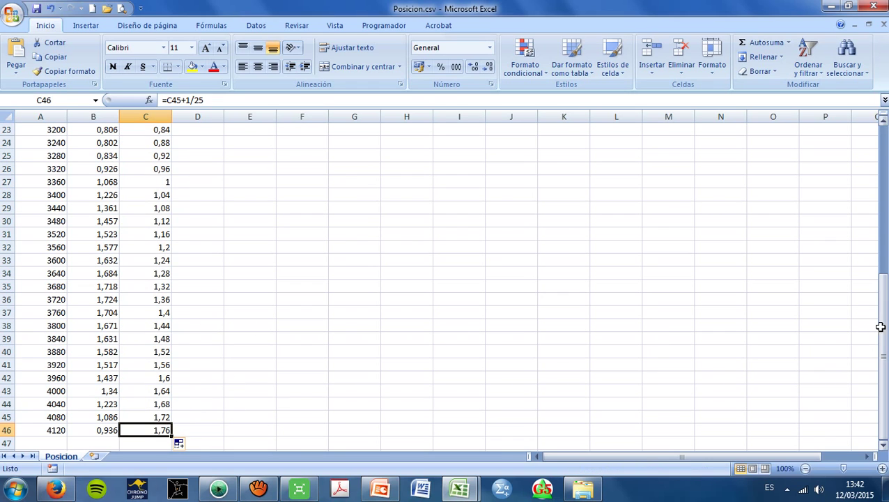
- Review the time axis of Kinovea's vertical position plot and compare it with the new time column and chart in Excel
click(218, 489)
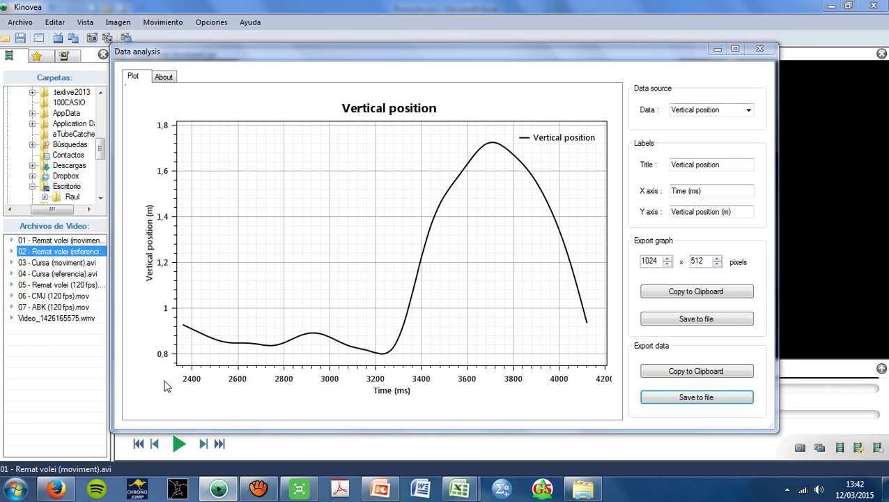
click(718, 48)
scroll(519, 251, up, 6)
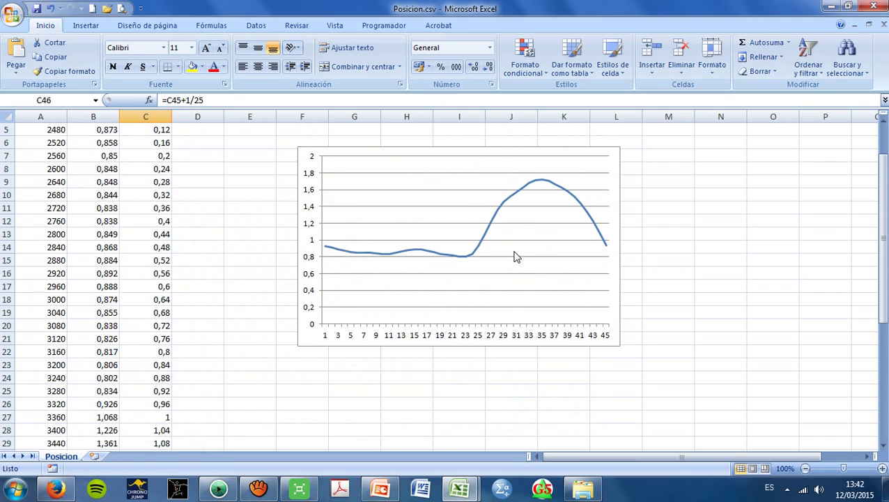
scroll(446, 299, down, 7)
scroll(390, 303, up, 7)
- Set the chart's horizontal axis labels to the time values in C2:C46
click(444, 333)
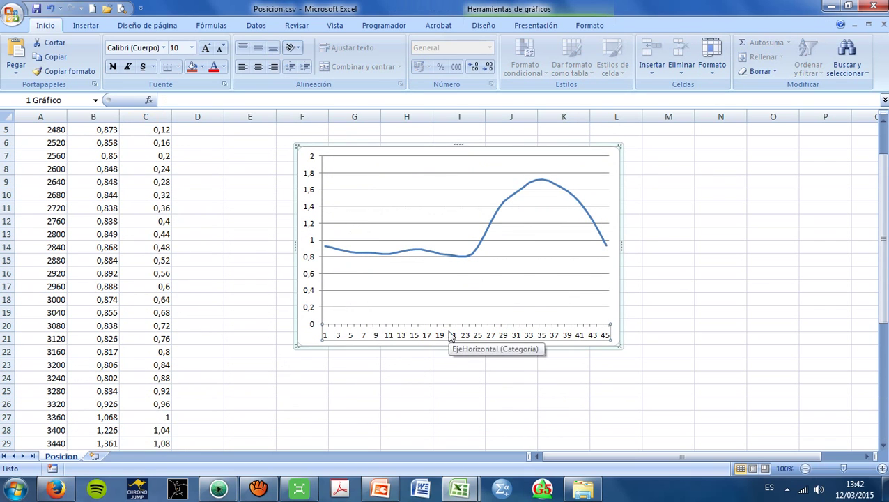
double_click(449, 337)
right_click(450, 337)
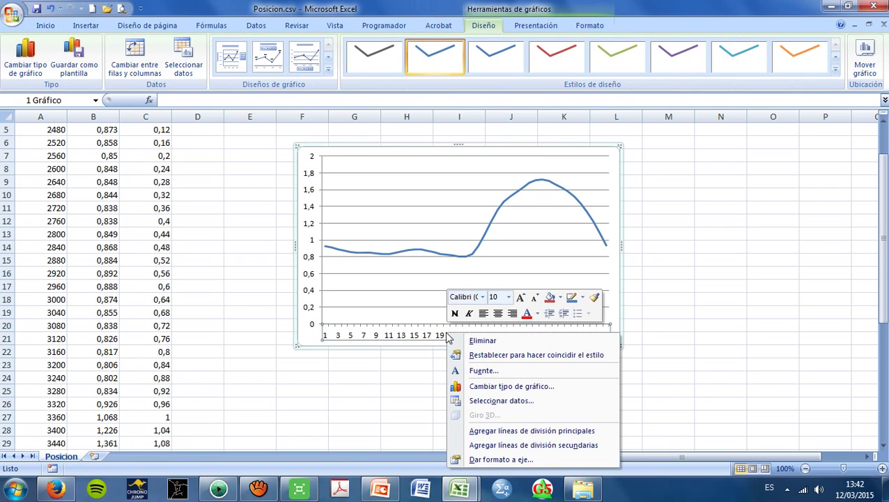
click(482, 402)
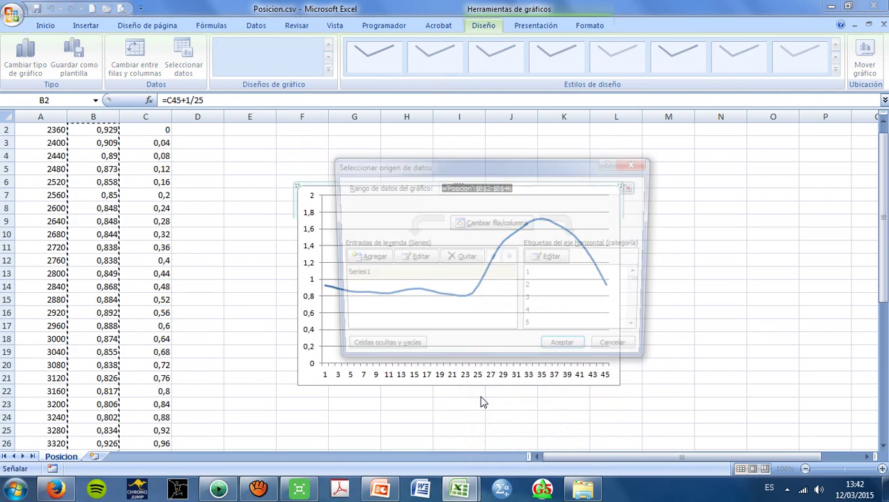
click(551, 258)
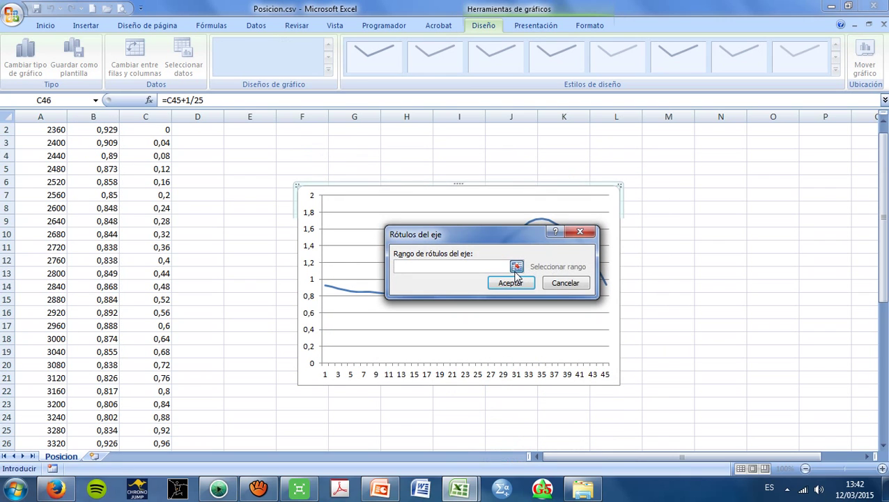
click(517, 267)
scroll(182, 166, up, 1)
drag(163, 142, 147, 426)
click(583, 256)
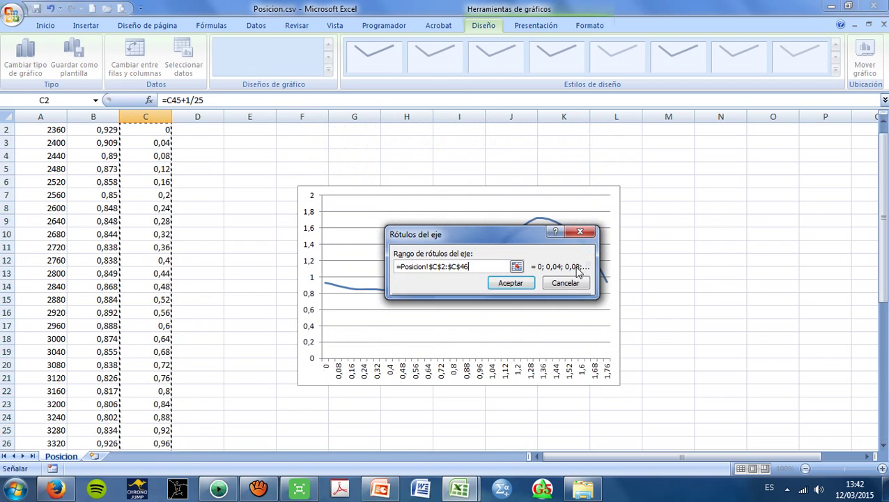
click(522, 284)
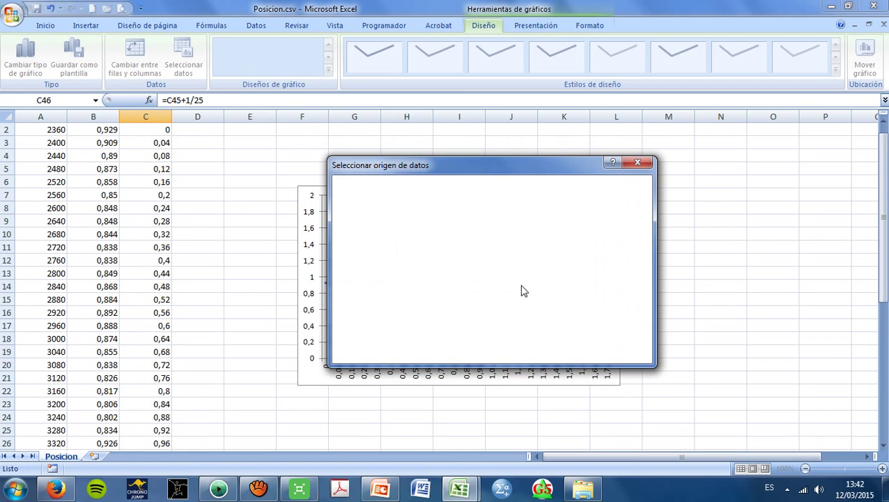
click(556, 354)
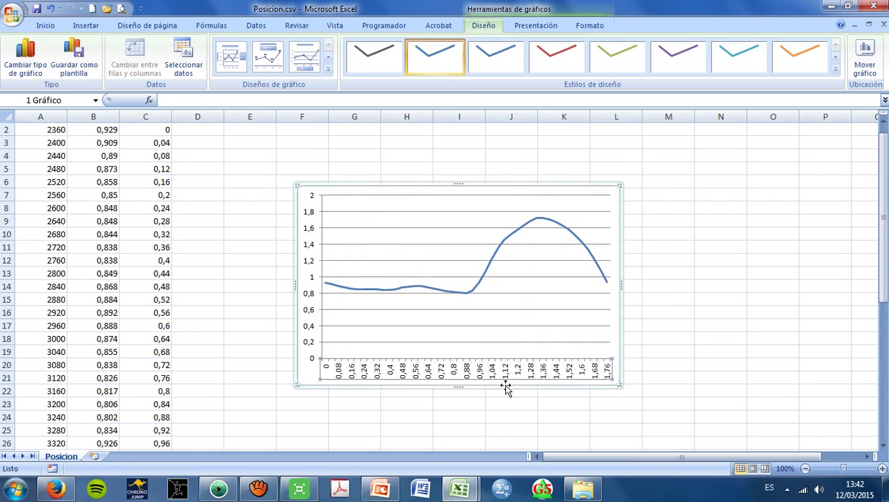
- Move the chart beside the data at the top of the sheet and enlarge it to span about columns D to M
drag(456, 187, 433, 180)
drag(324, 183, 223, 125)
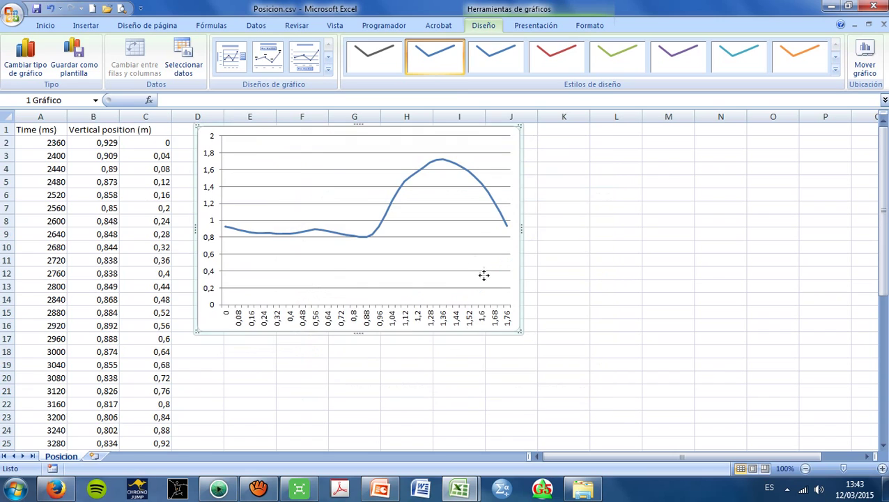
drag(520, 332, 705, 416)
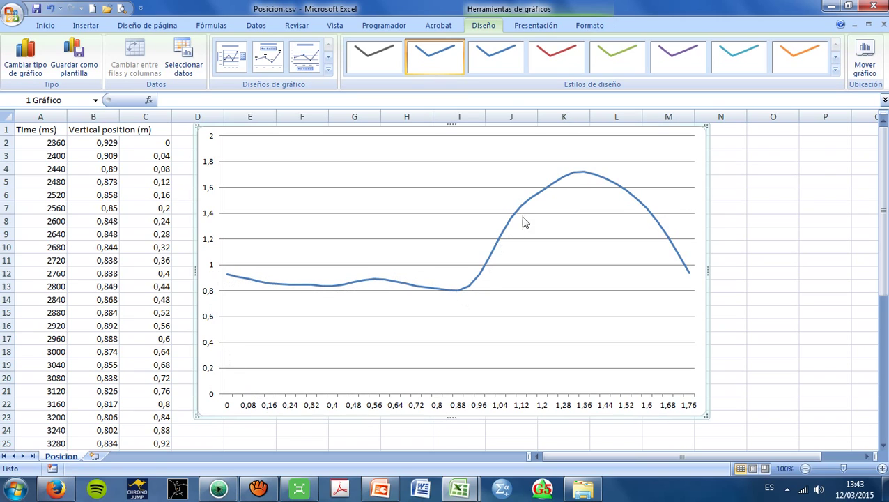
- Inspect the point values at the curve's peak and at its lowest point before the rise
mouse_move(583, 176)
mouse_move(471, 292)
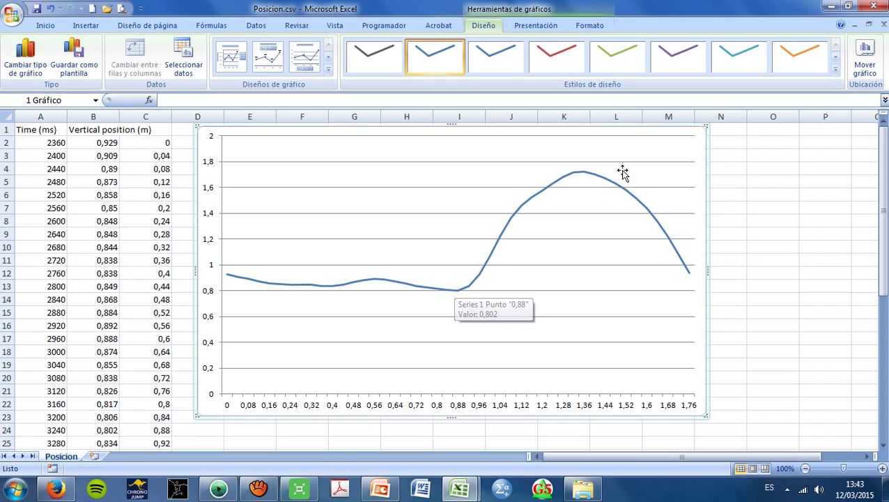
mouse_move(580, 178)
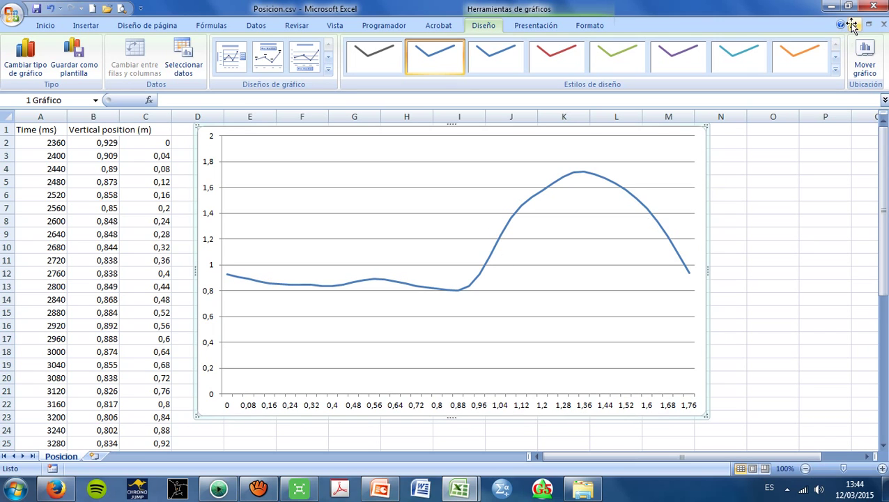
- Close the Posicion.csv workbook, then switch to Kinovea and close its Data analysis window
click(873, 6)
click(452, 277)
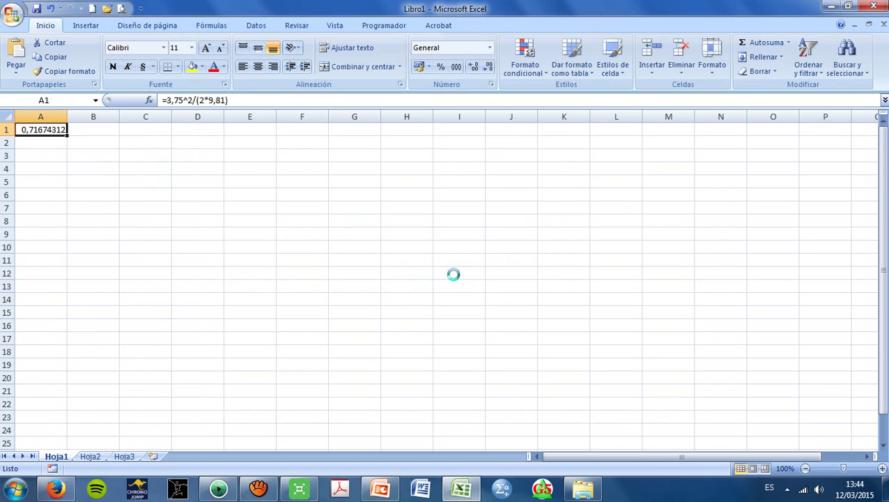
click(829, 6)
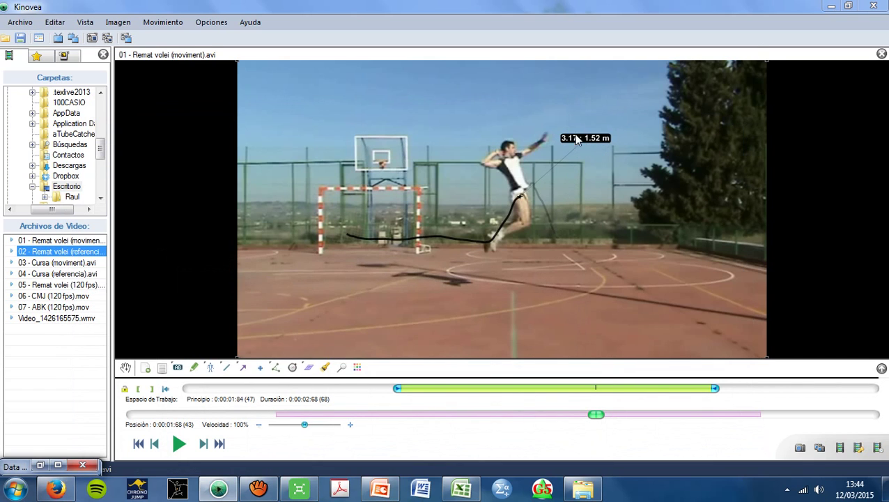
click(85, 466)
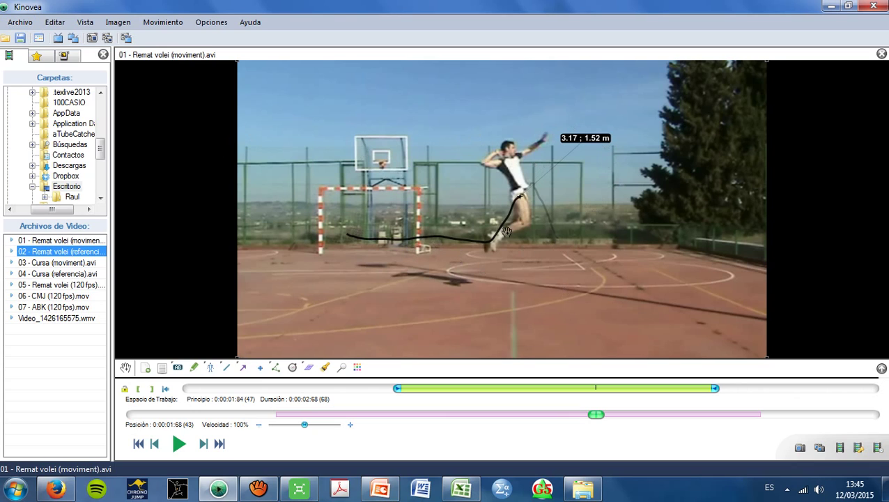
- Save only the key image data to the desktop as "01 - Remat volei (moviment).kva"
click(21, 24)
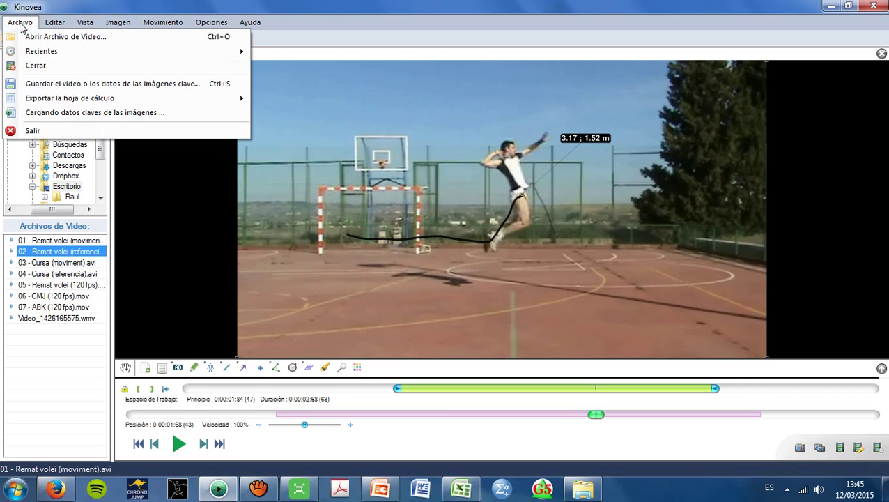
click(29, 83)
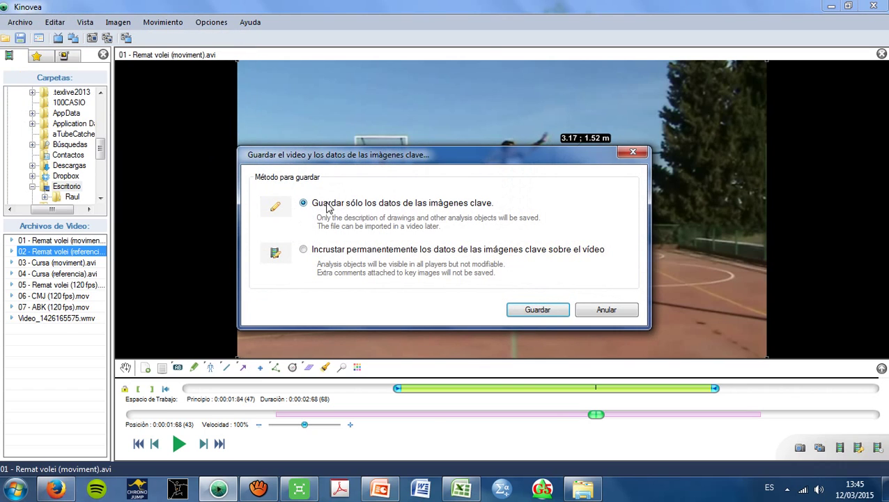
click(537, 310)
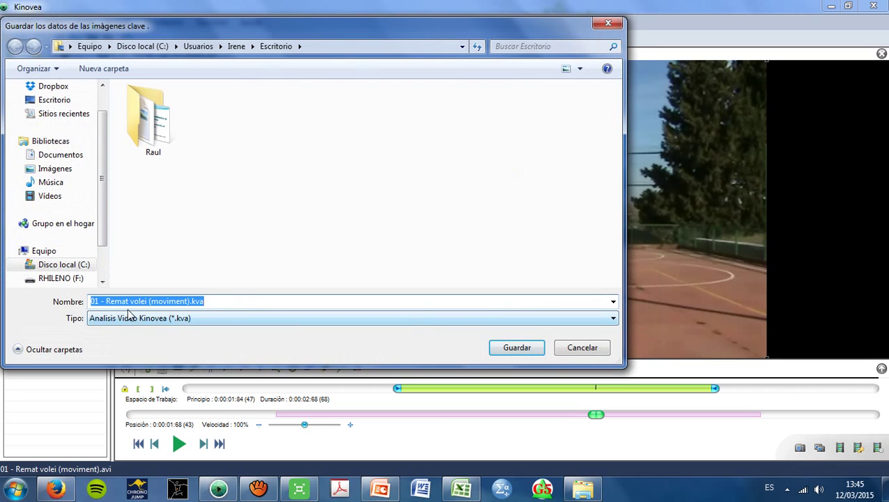
drag(103, 215, 94, 167)
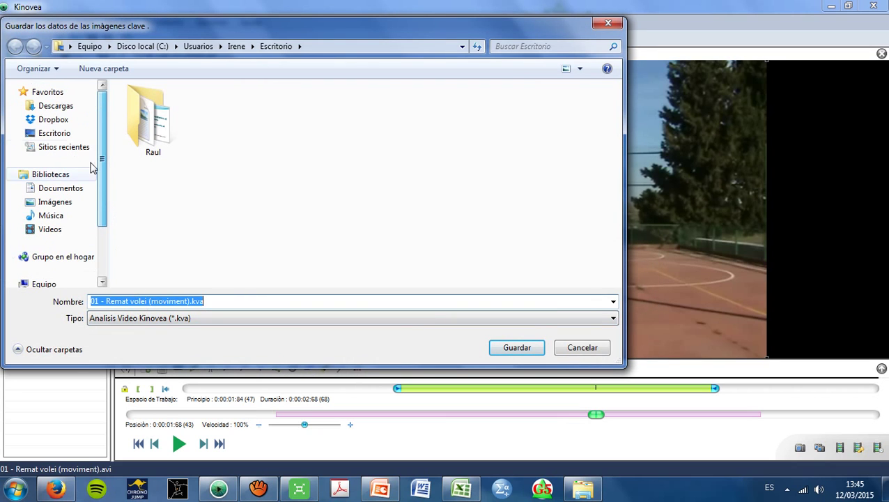
click(70, 140)
click(520, 345)
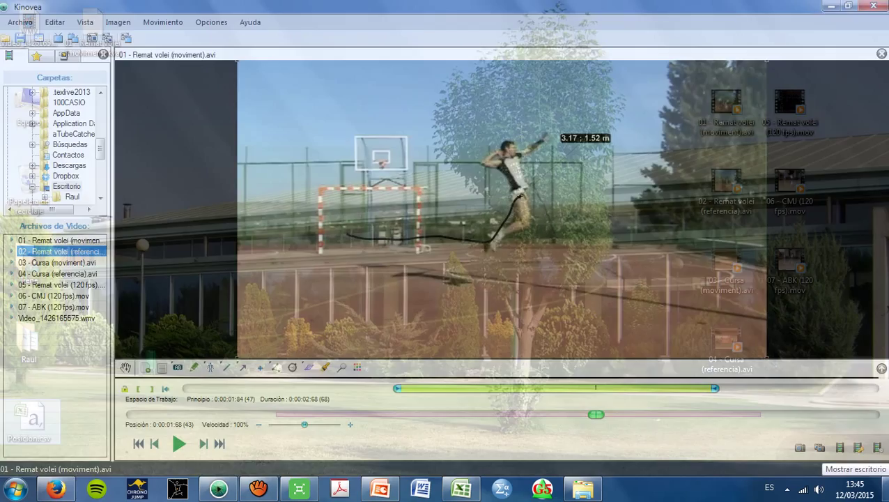
- Check the desktop, then return to Kinovea, close the current video and reopen 01 - Remat volei (moviment).avi
click(884, 488)
click(218, 488)
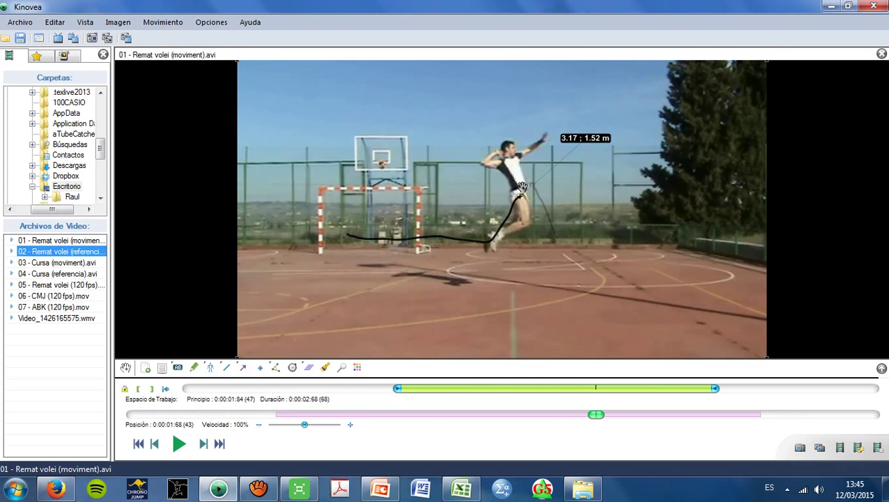
click(882, 53)
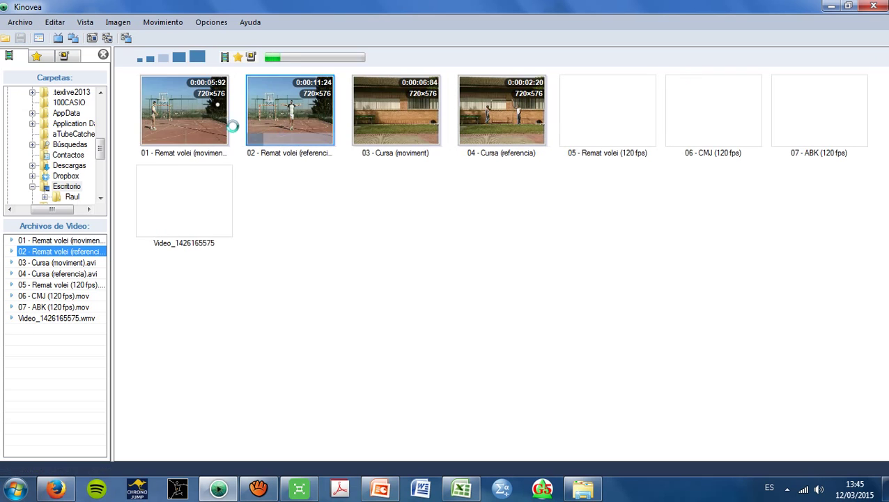
double_click(197, 110)
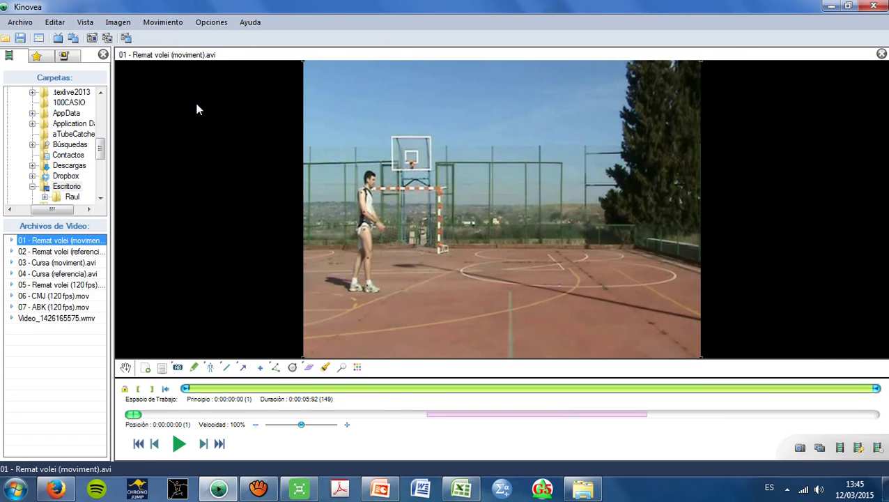
- Deinterlace the reopened video and change its image format to widescreen
click(118, 22)
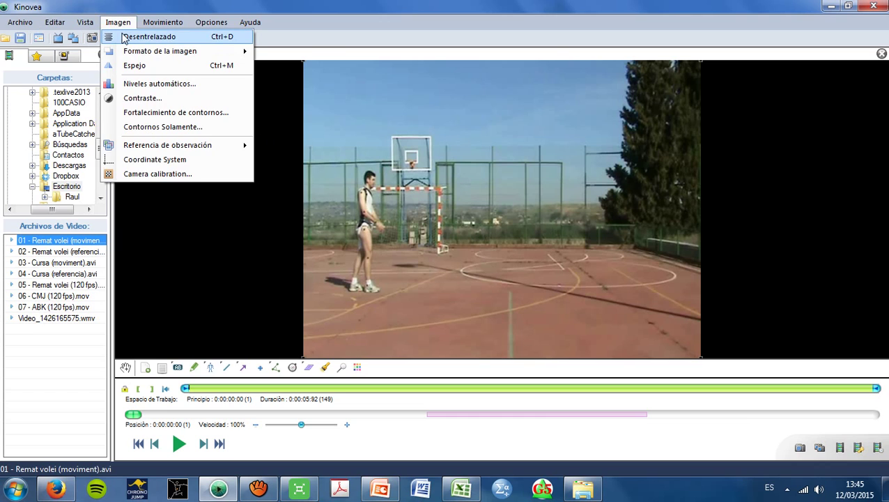
click(124, 37)
click(121, 22)
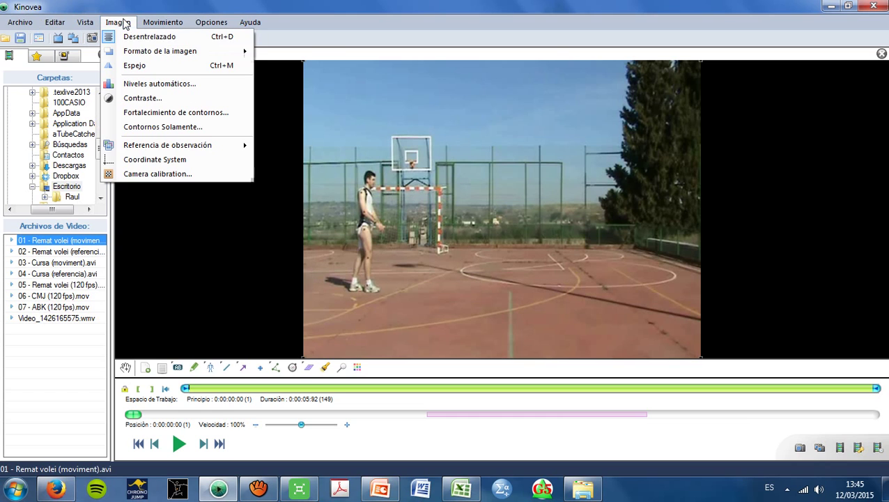
mouse_move(206, 51)
click(277, 86)
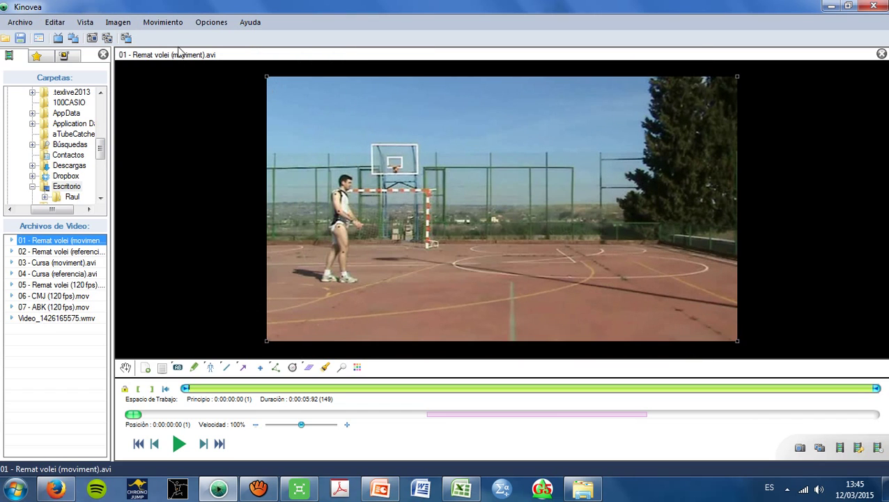
- Load the key image data from "01 - Remat volei (moviment).kva" into the video
click(28, 24)
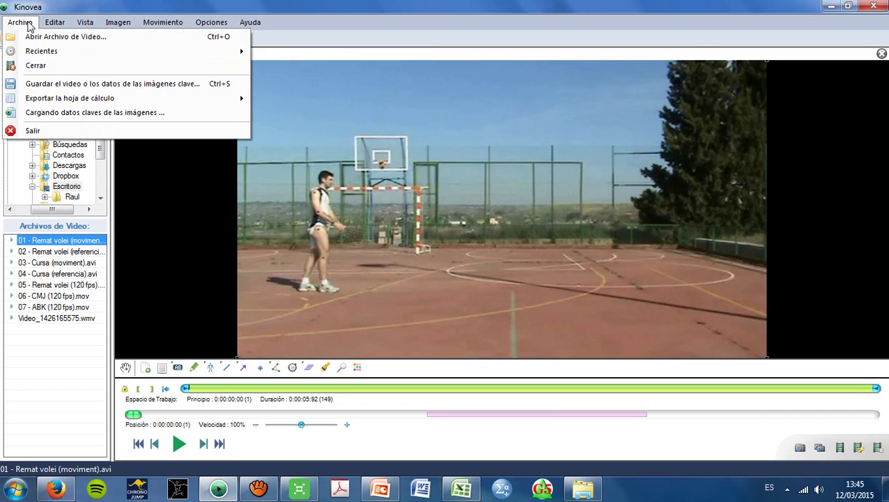
click(55, 114)
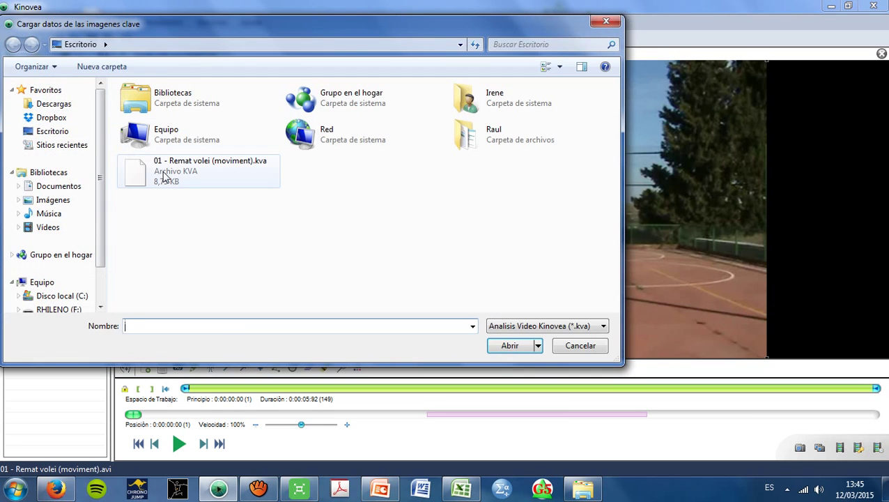
key(Escape)
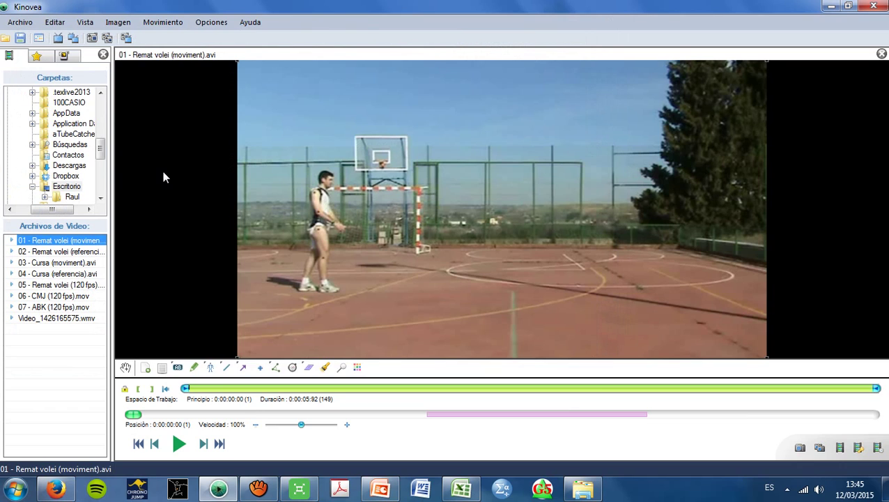
- Go to the player's jump and delete the entire lower duplicate trajectory
click(469, 415)
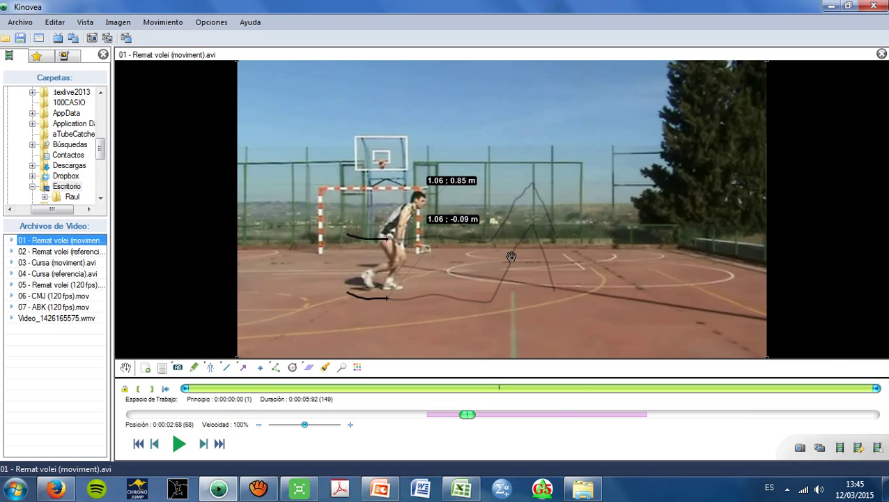
scroll(511, 258, down, 5)
scroll(520, 240, down, 1)
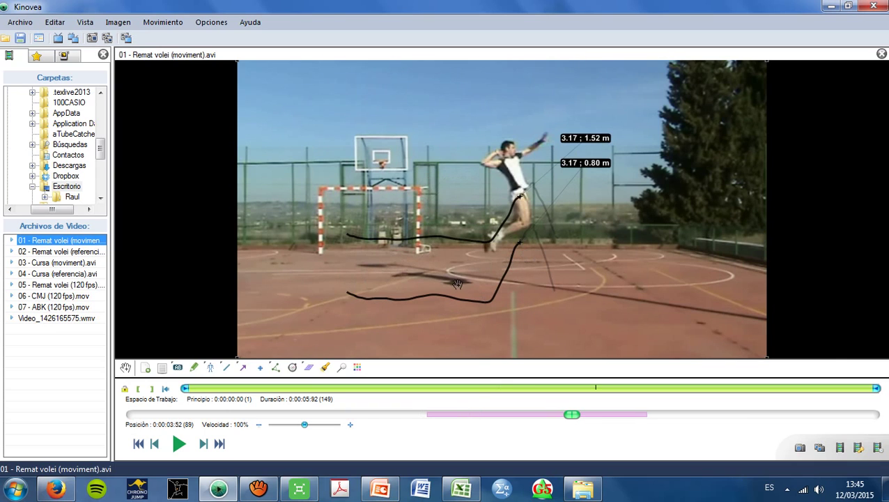
scroll(510, 258, up, 2)
right_click(510, 256)
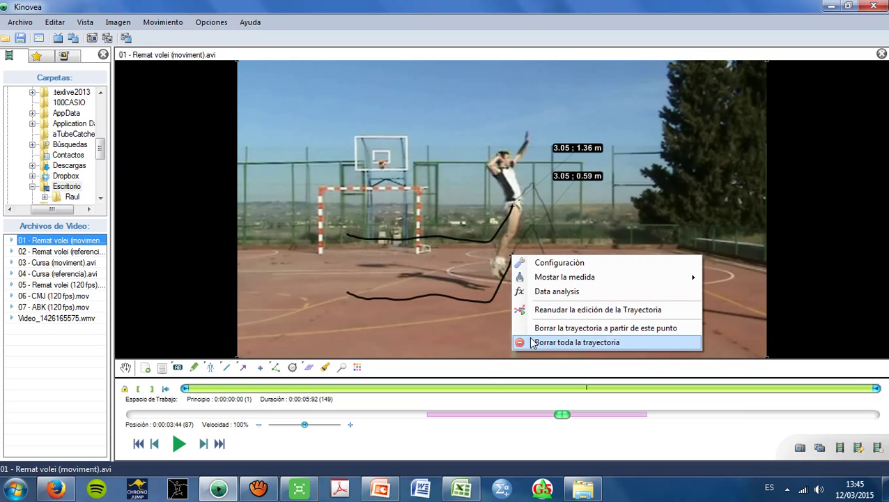
click(533, 342)
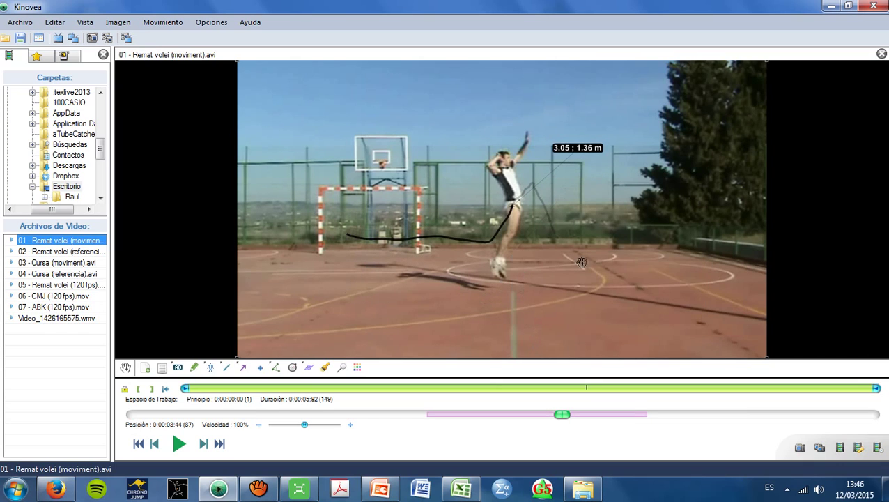
- Add an orange arrow along the goal's crossbar at frame 92, near the jump's peak, and collapse the key images strip
scroll(590, 279, down, 6)
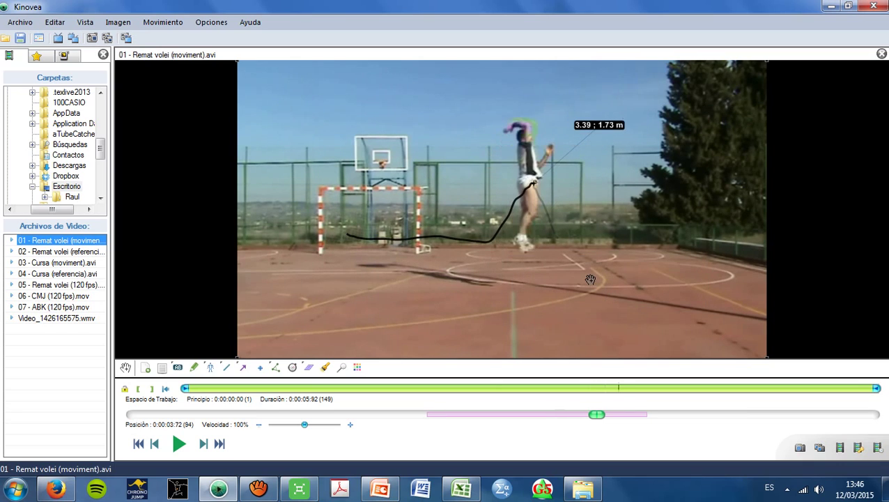
scroll(590, 280, up, 18)
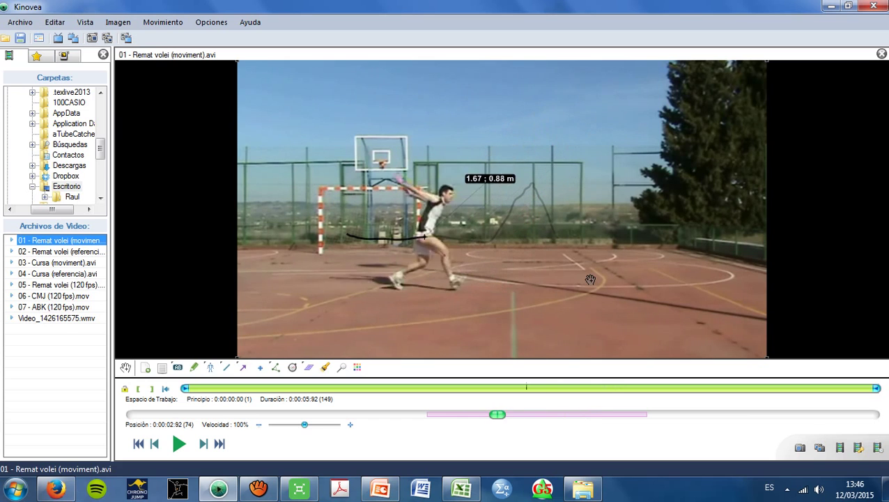
scroll(590, 280, down, 17)
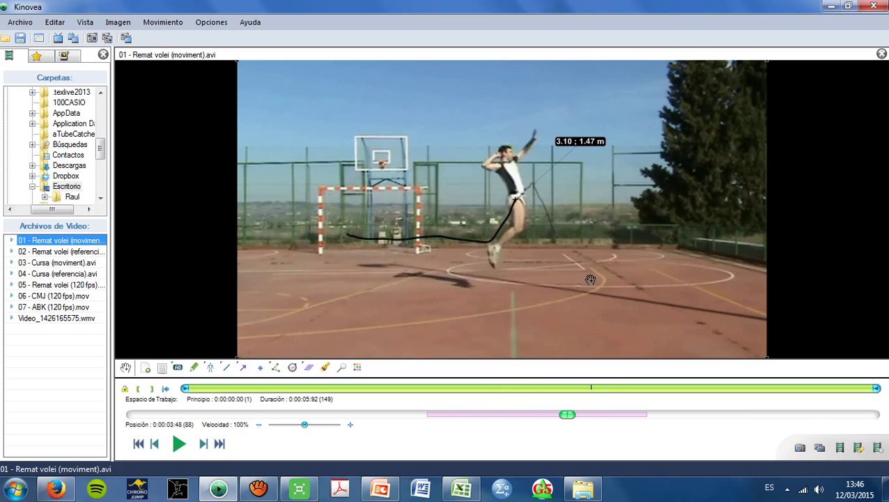
click(242, 367)
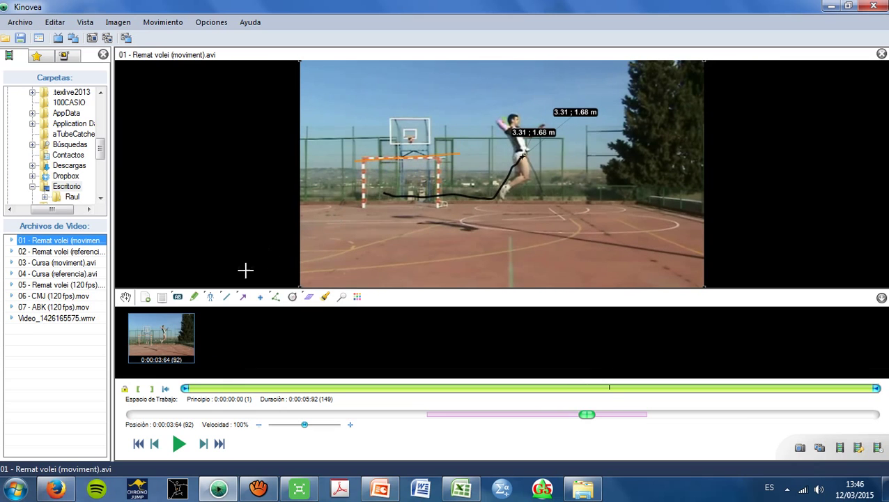
click(882, 298)
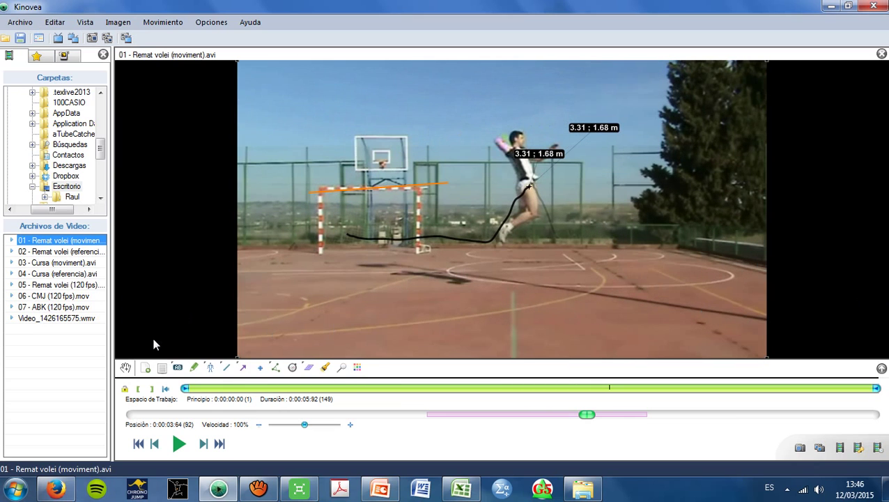
- Remove the crossbar arrow, then move the hip trajectory's moving coordinate label below the player
right_click(359, 189)
key(Escape)
drag(599, 128, 526, 272)
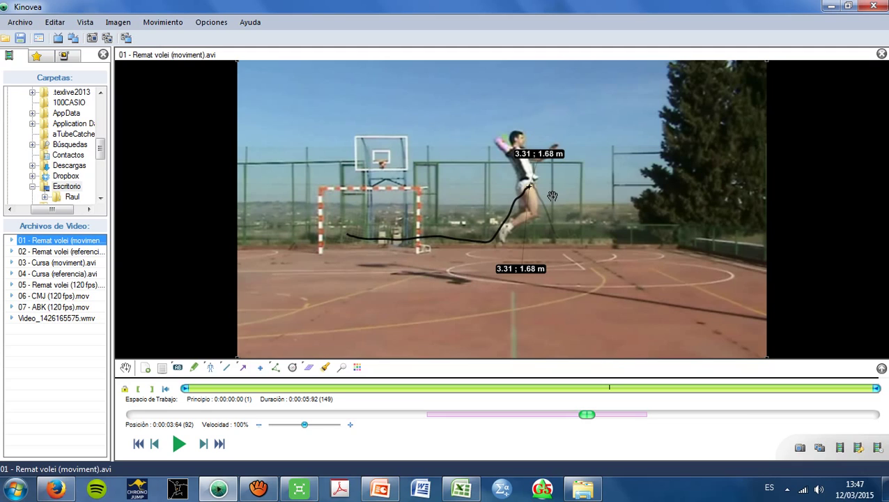
scroll(472, 212, up, 20)
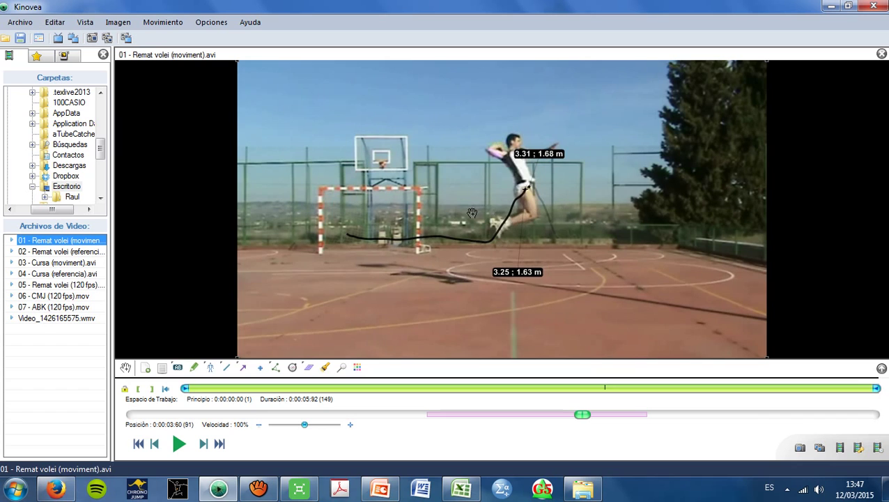
scroll(471, 213, down, 20)
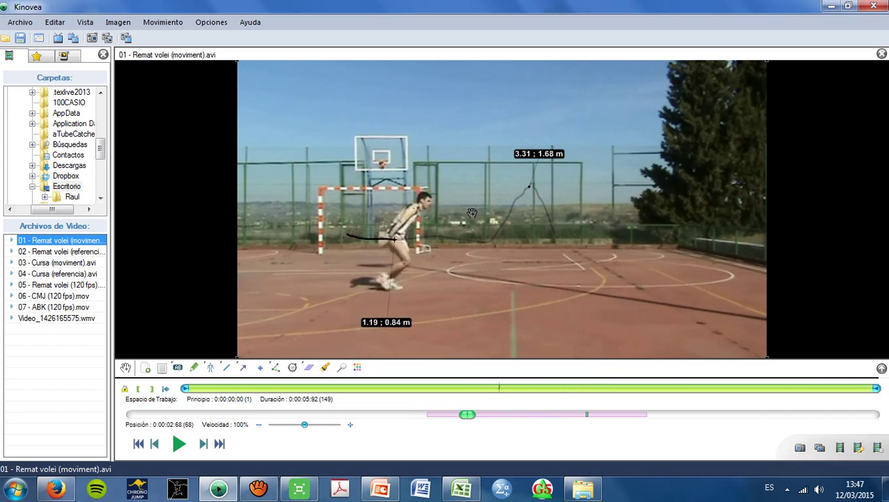
scroll(472, 213, down, 4)
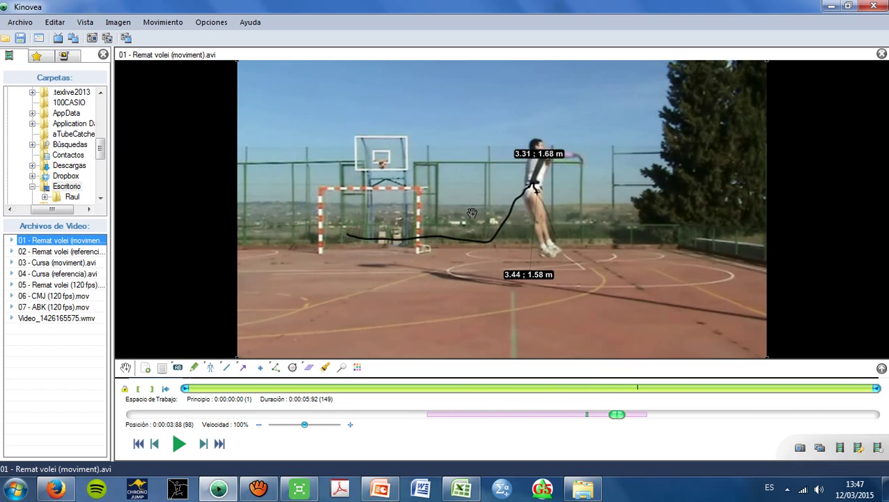